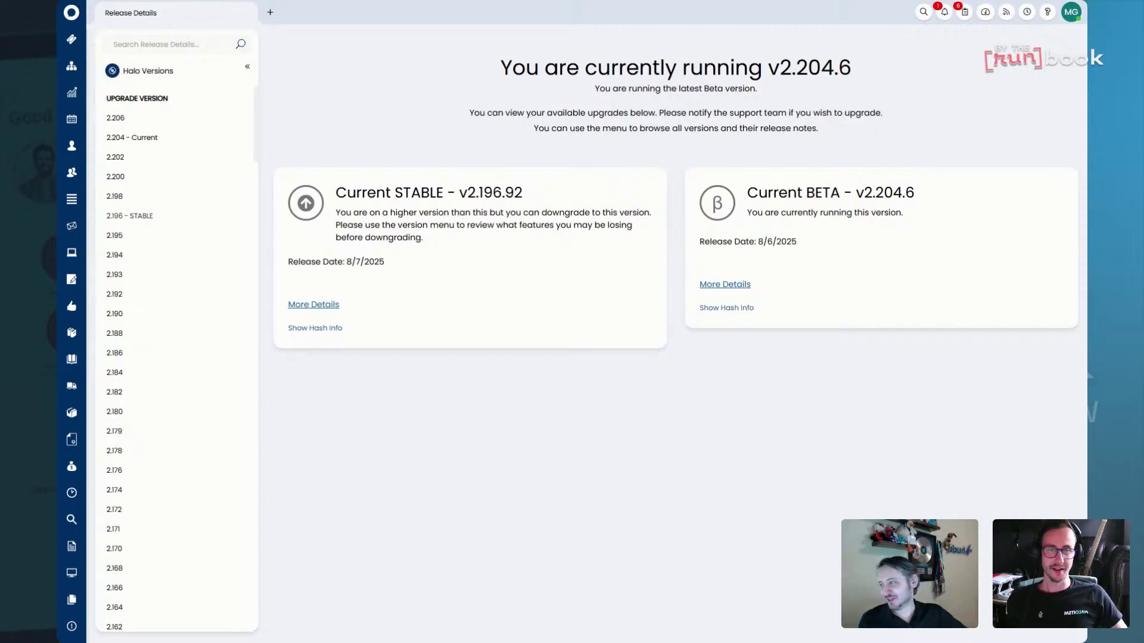
Open the release notes for version 2.192 and look through its list of new features.
left_click(154, 296)
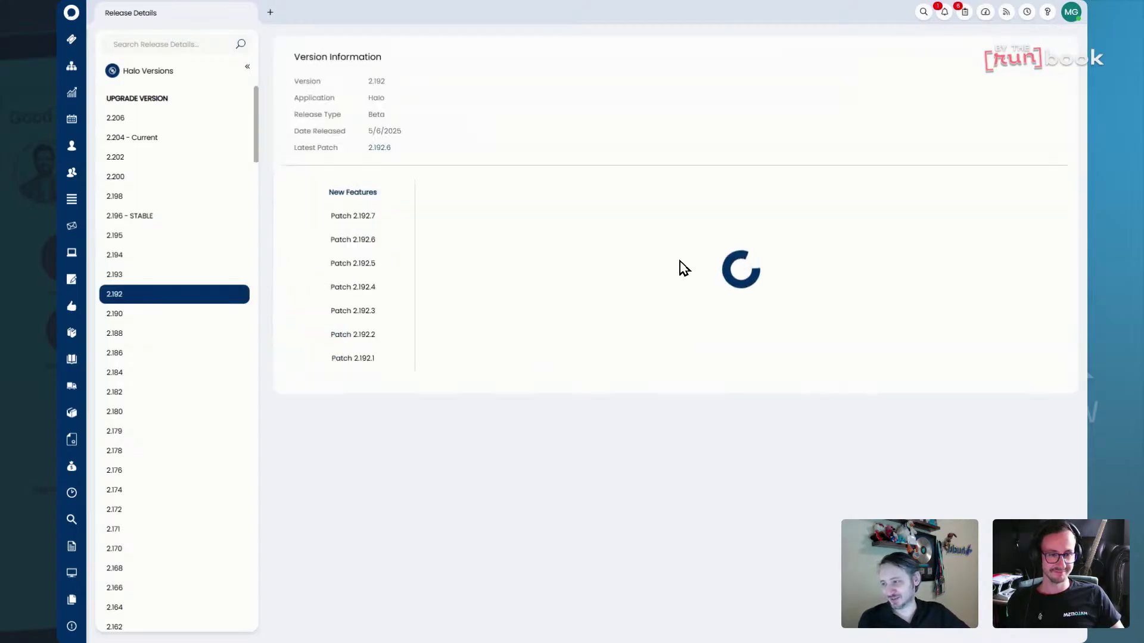
scroll(792, 266, "down", 20)
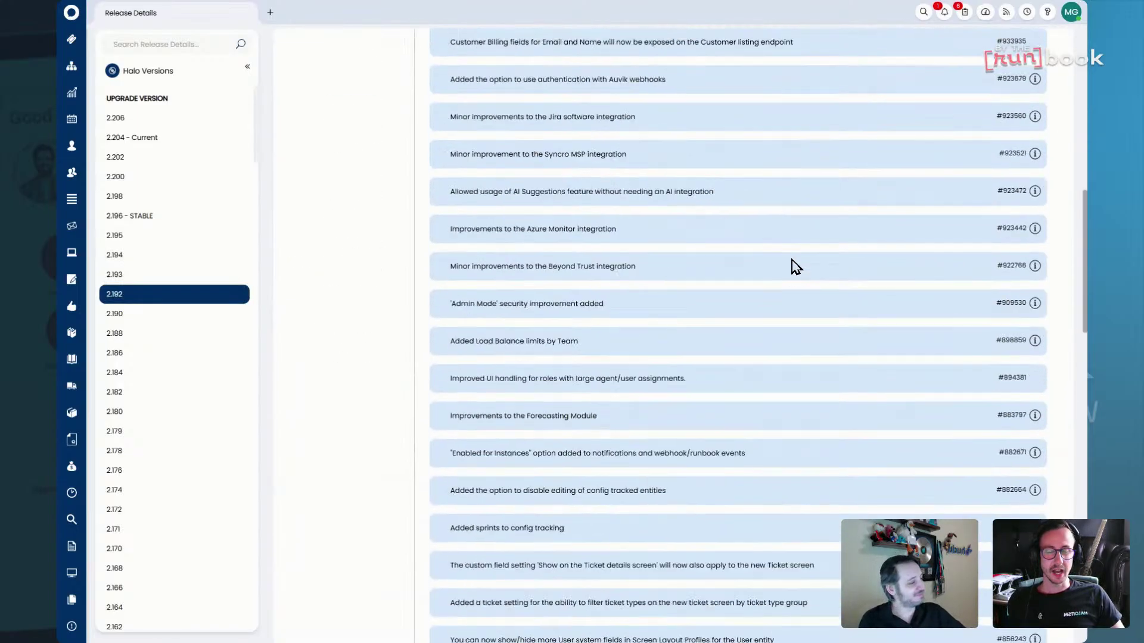
scroll(793, 262, "down", 10)
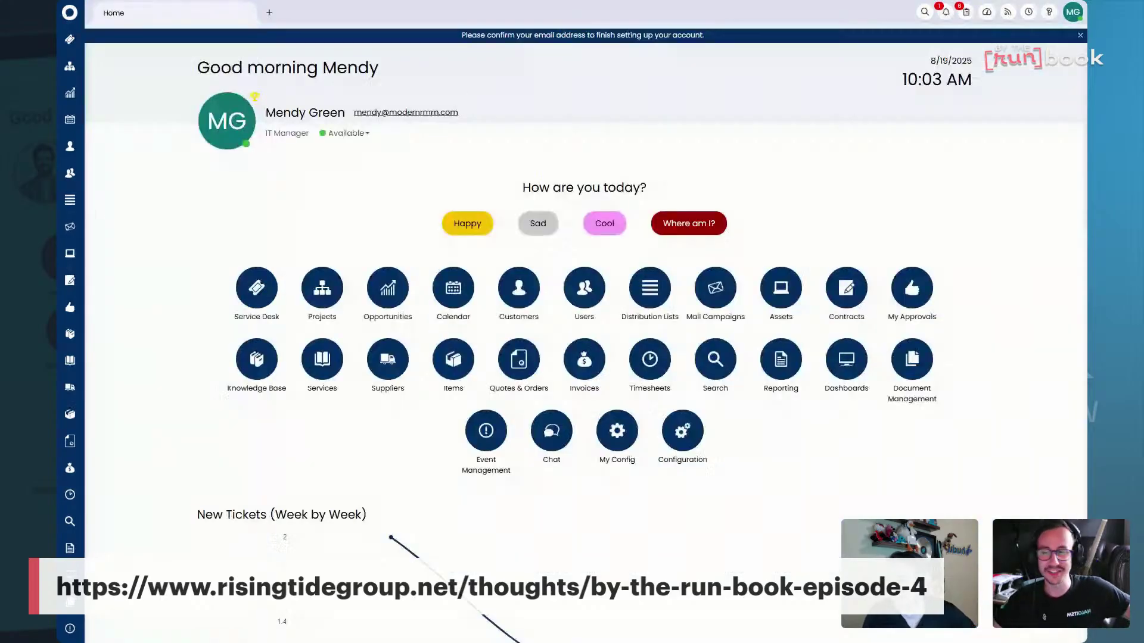
Open the Closed Tickets (Month by Month) report from the Core Service Desk Metrics reports for editing.
left_click(775, 354)
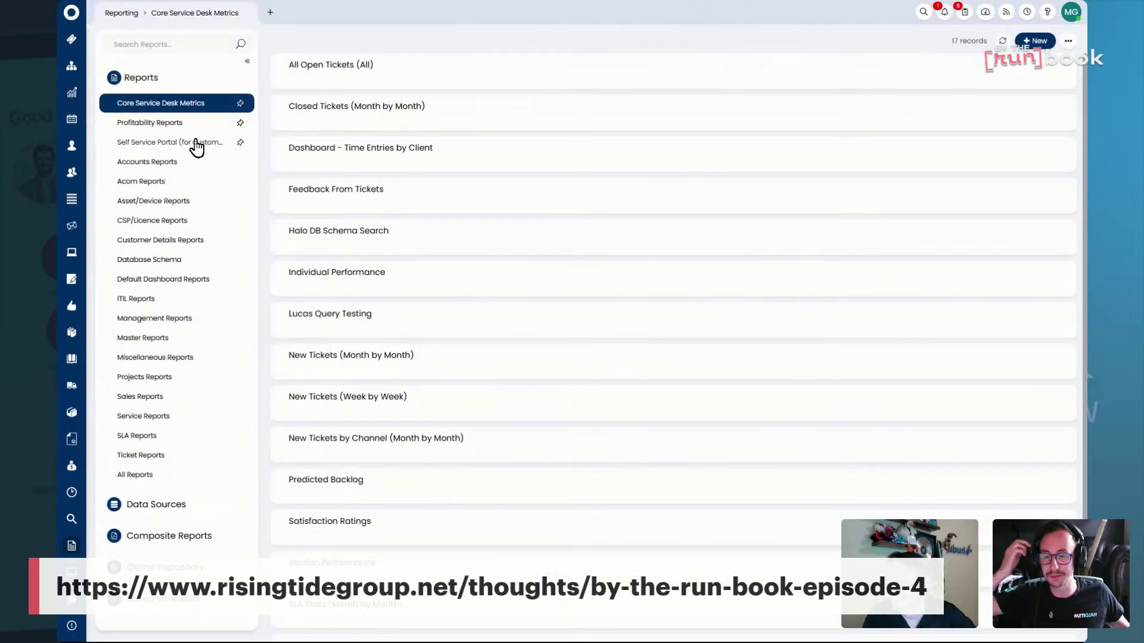
left_click(402, 117)
left_click(321, 43)
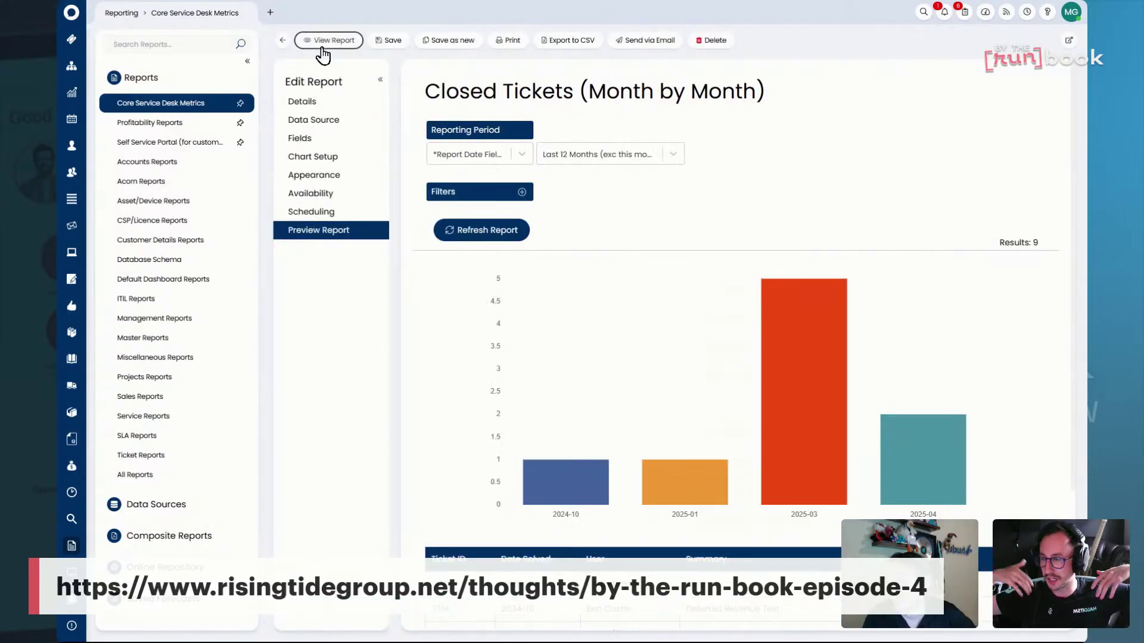
Examine the Report Guide field and its description in the report's details.
left_click(357, 106)
left_click(526, 212)
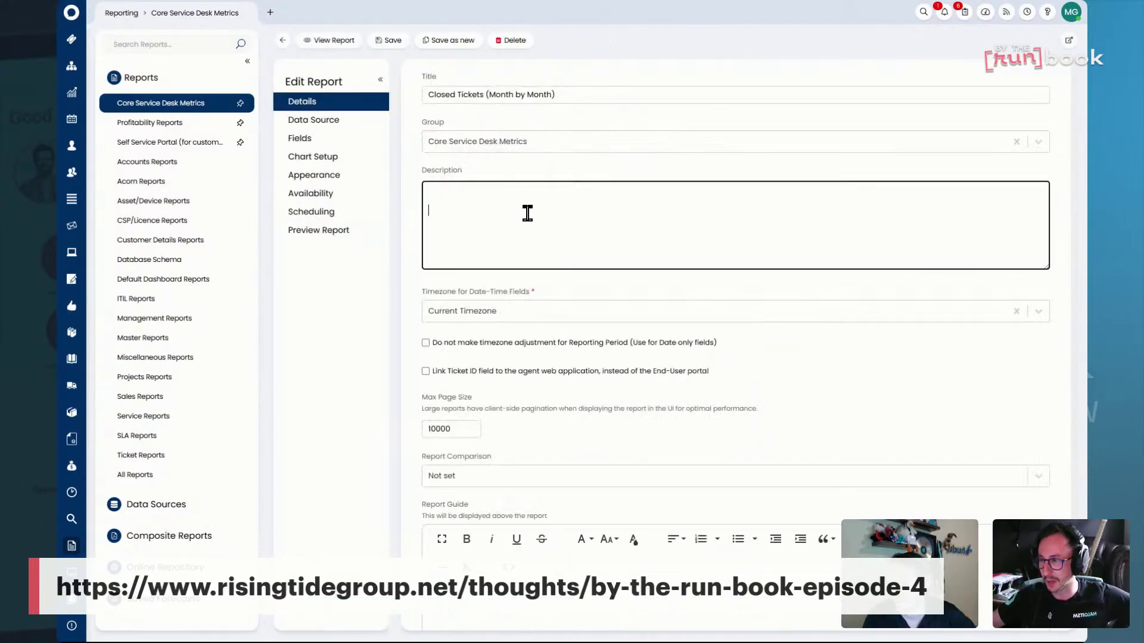
scroll(539, 511, "down", 2)
left_click_drag(423, 440, 617, 486)
left_click(447, 440)
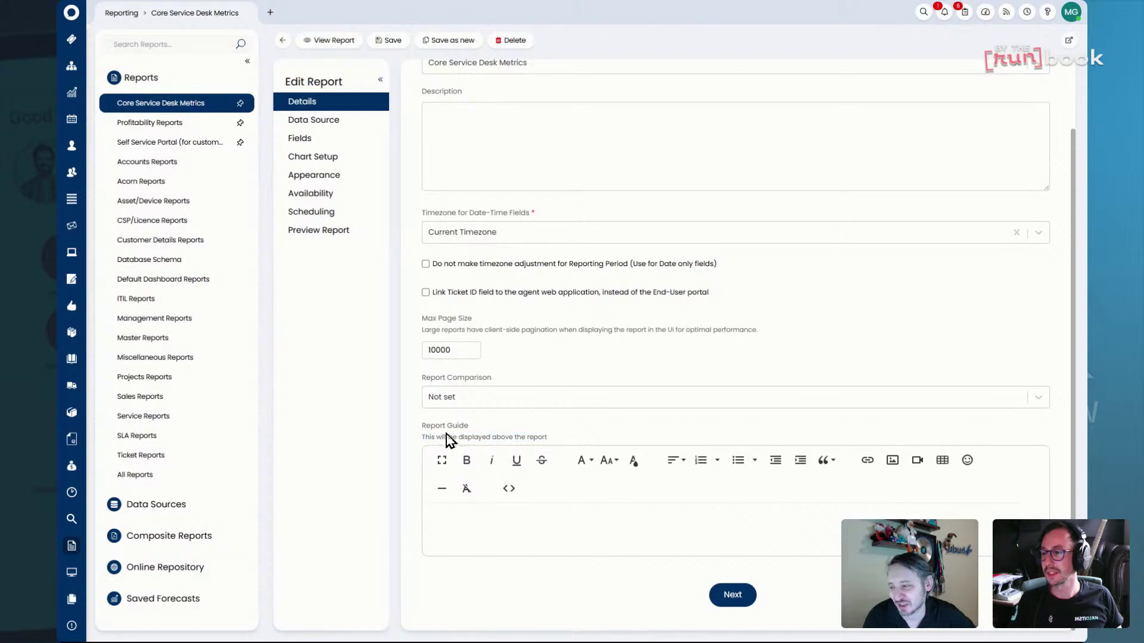
left_click(674, 519)
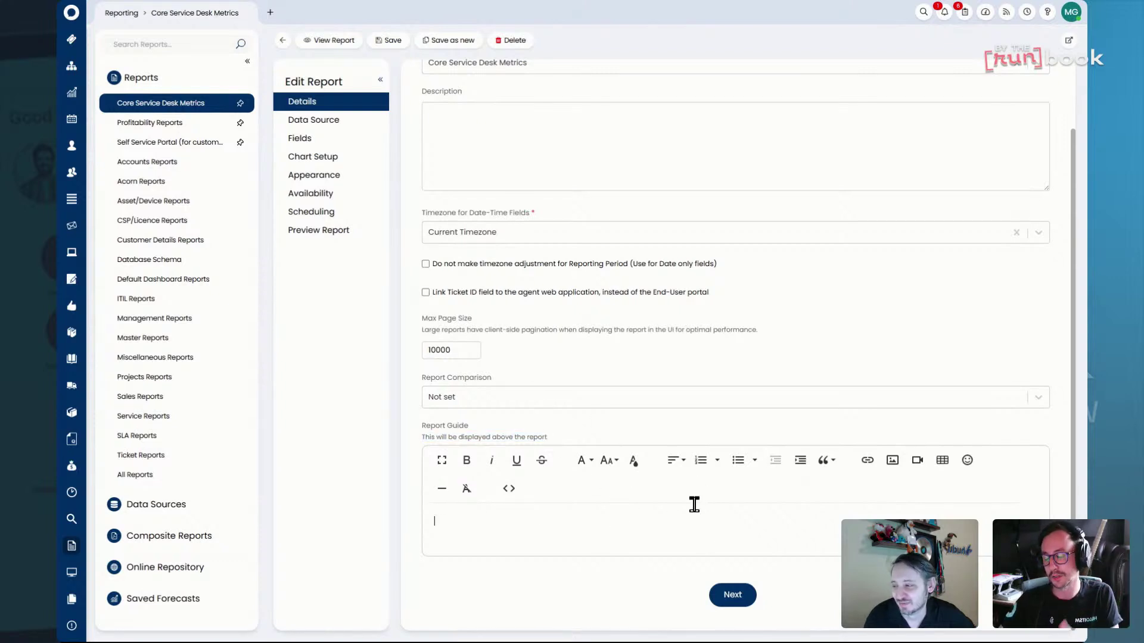
left_click_drag(427, 426, 617, 449)
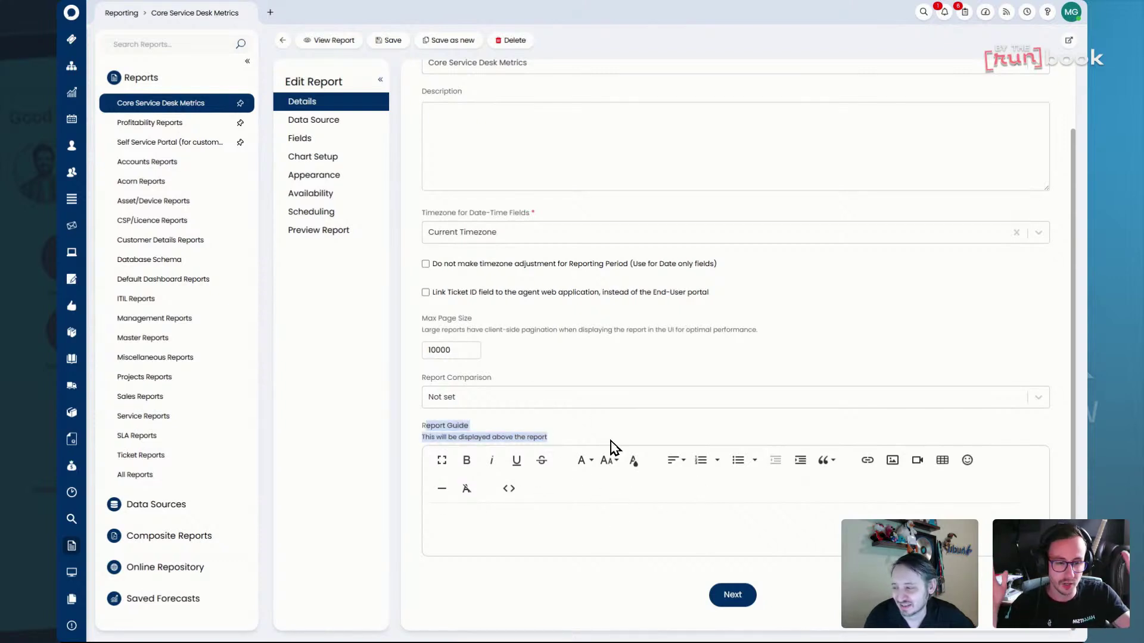
left_click(746, 524)
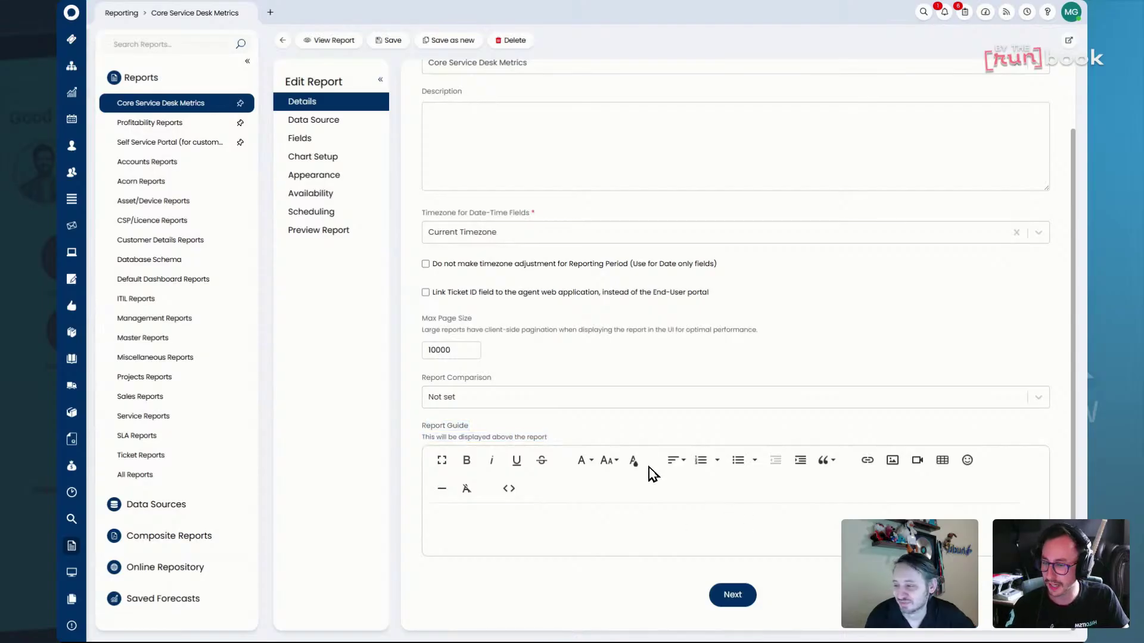
Preview the report and look over its heading, chart and ticket table without a guide text.
left_click(381, 234)
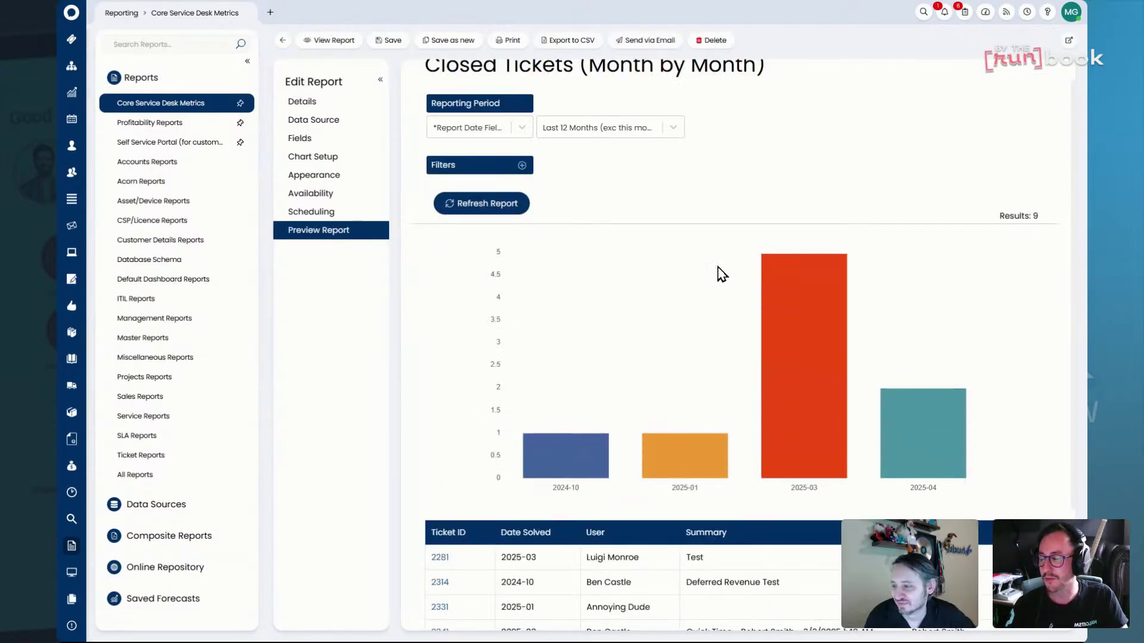
scroll(815, 447, "down", 3)
scroll(714, 358, "up", 3)
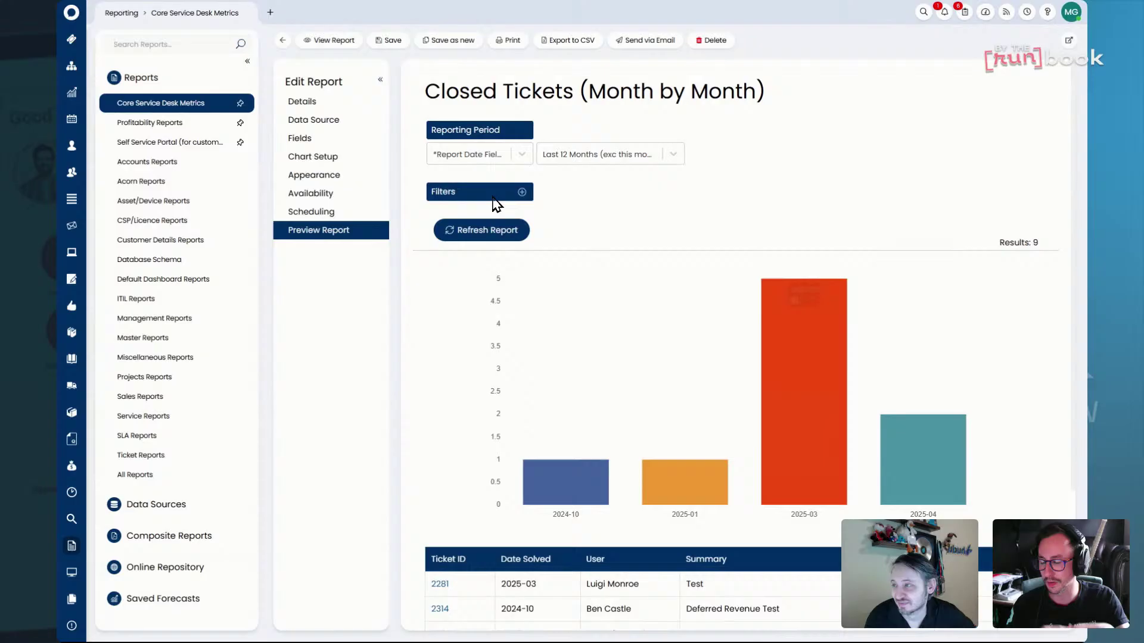
Enter "This report is a report of tickets closed by month" as the Report Guide in the report's details.
left_click(352, 119)
left_click(346, 101)
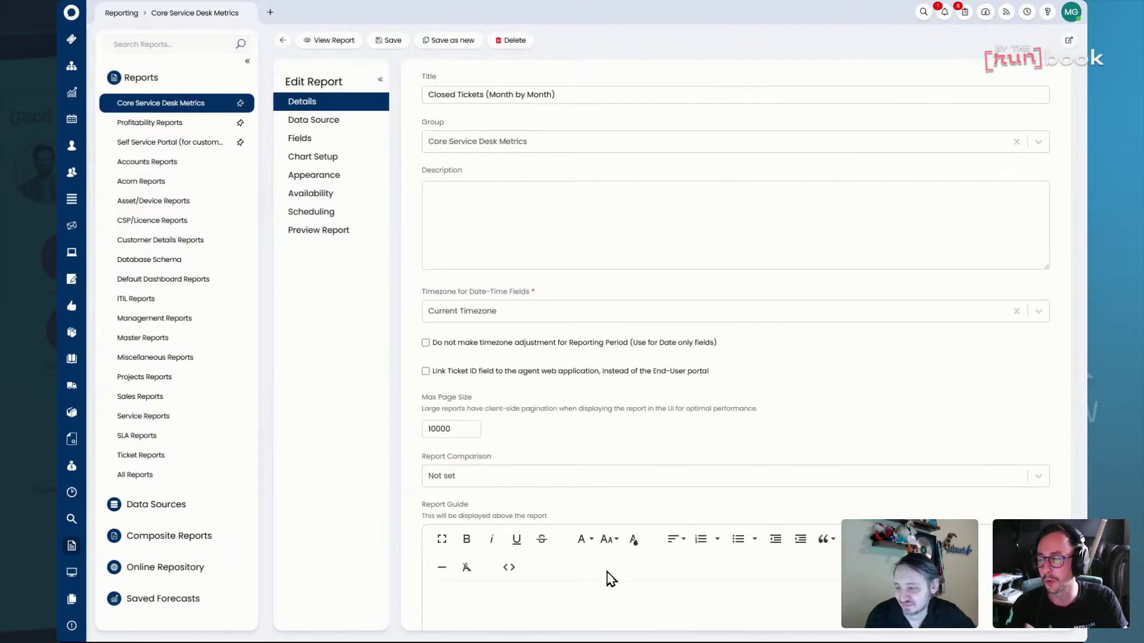
type("This report is a r")
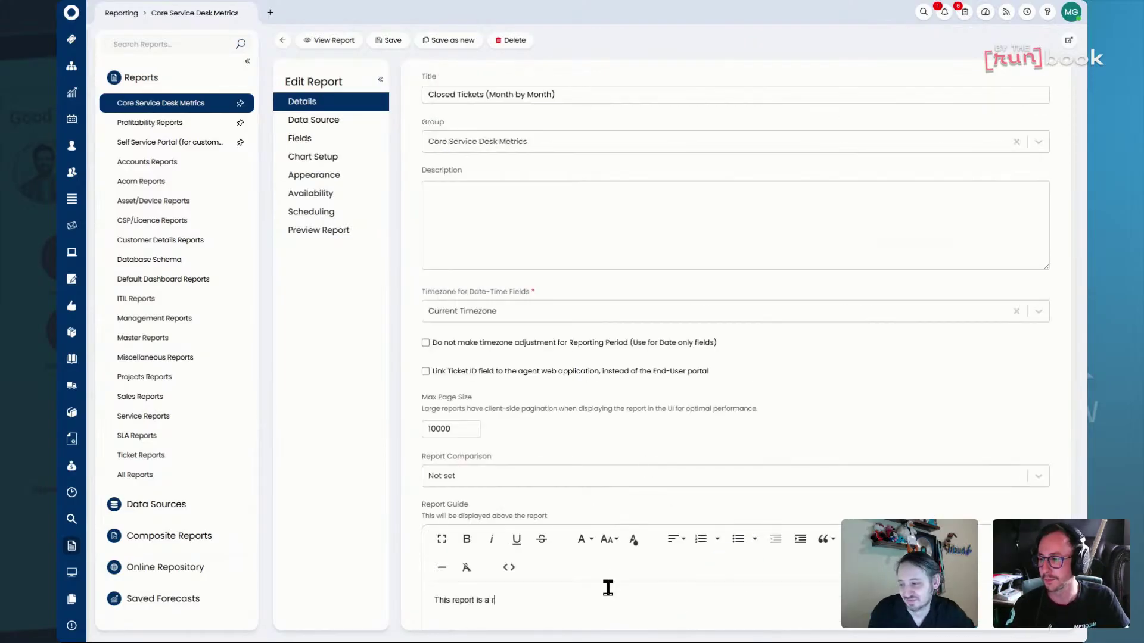
type("eport of tickets closed by month")
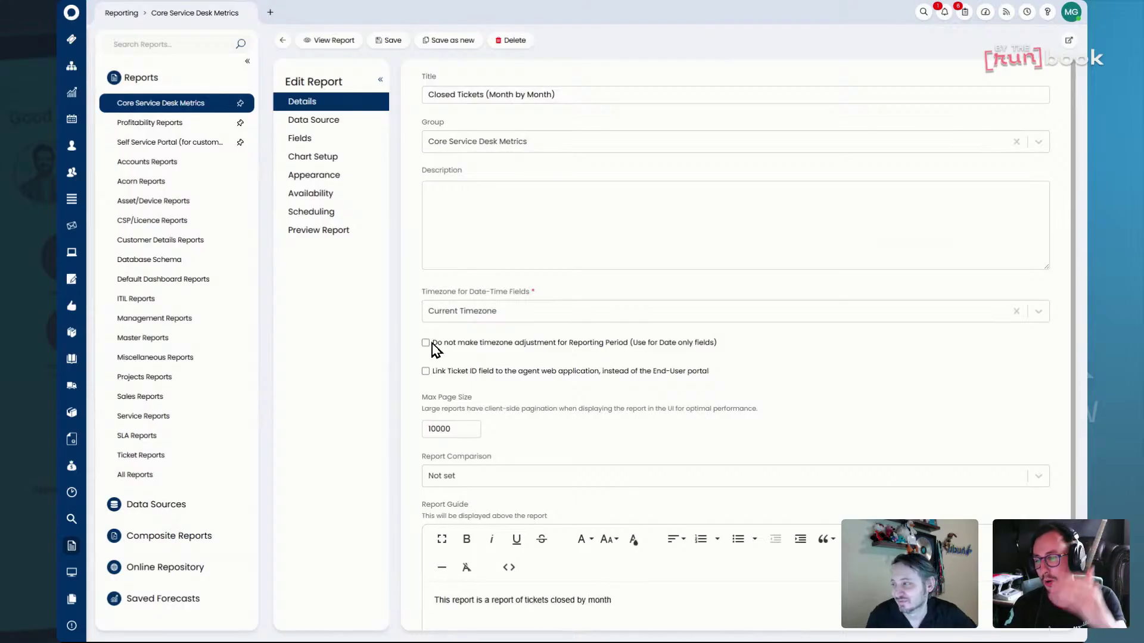
Load the report preview and check the guide text under the report title.
left_click(342, 231)
left_click(463, 244)
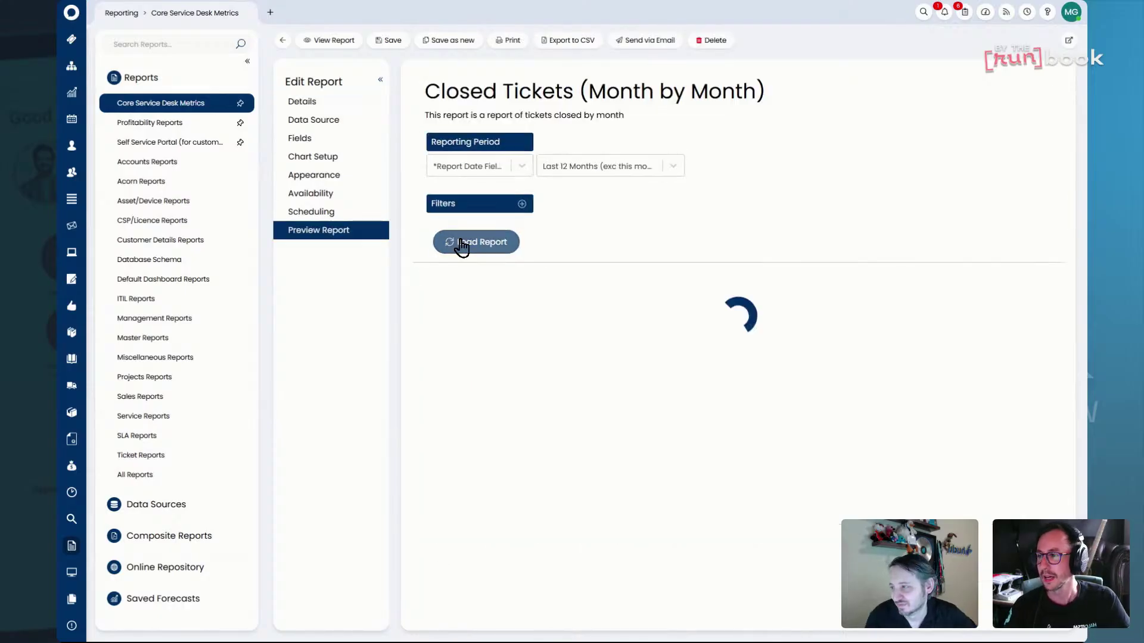
triple_click(449, 115)
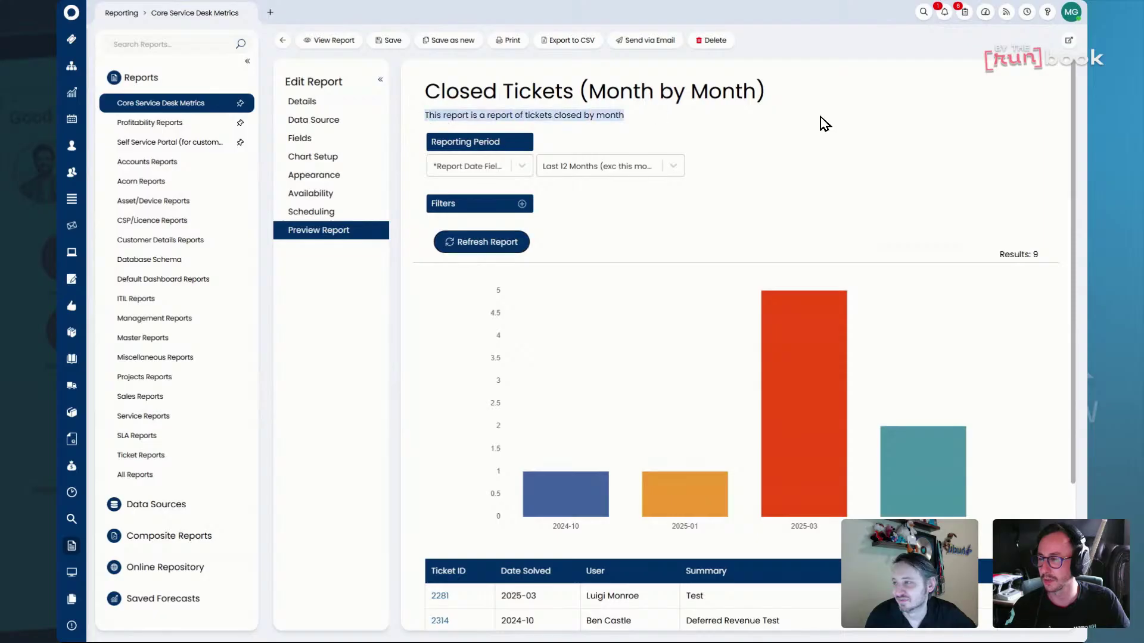
Set the font size of the whole Report Guide text to 24 pt.
left_click(332, 121)
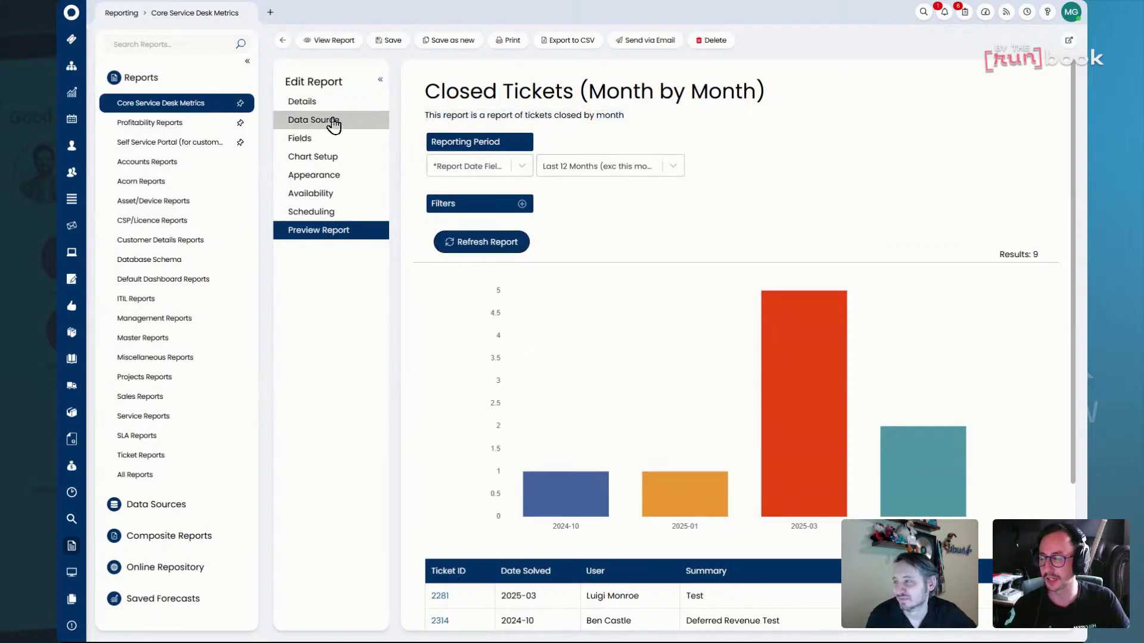
left_click(333, 101)
scroll(669, 532, "down", 2)
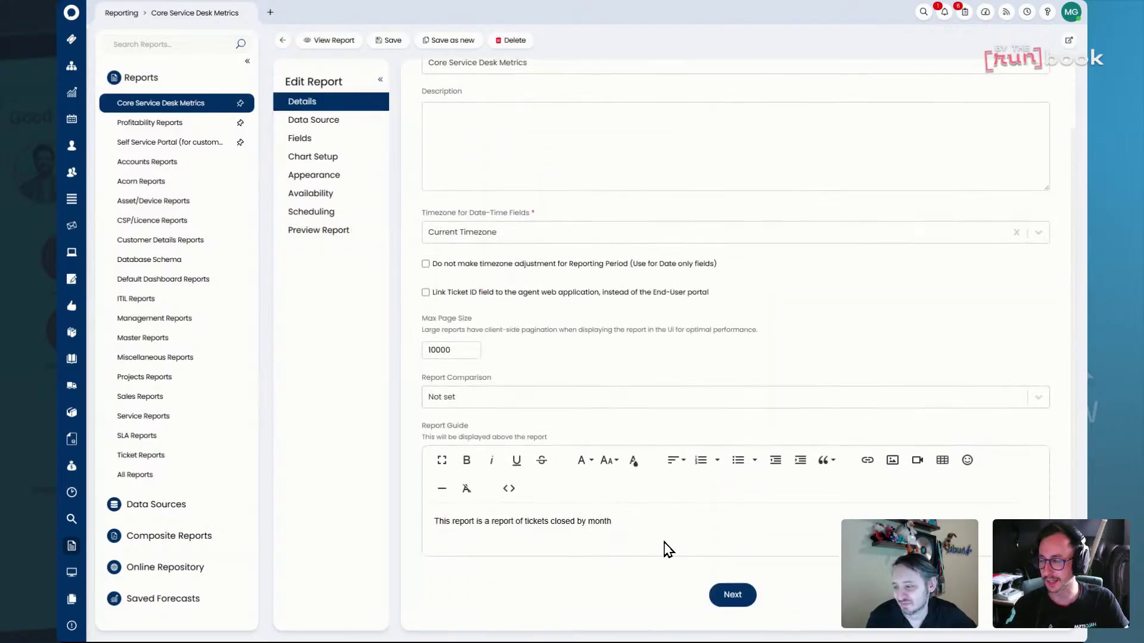
triple_click(643, 515)
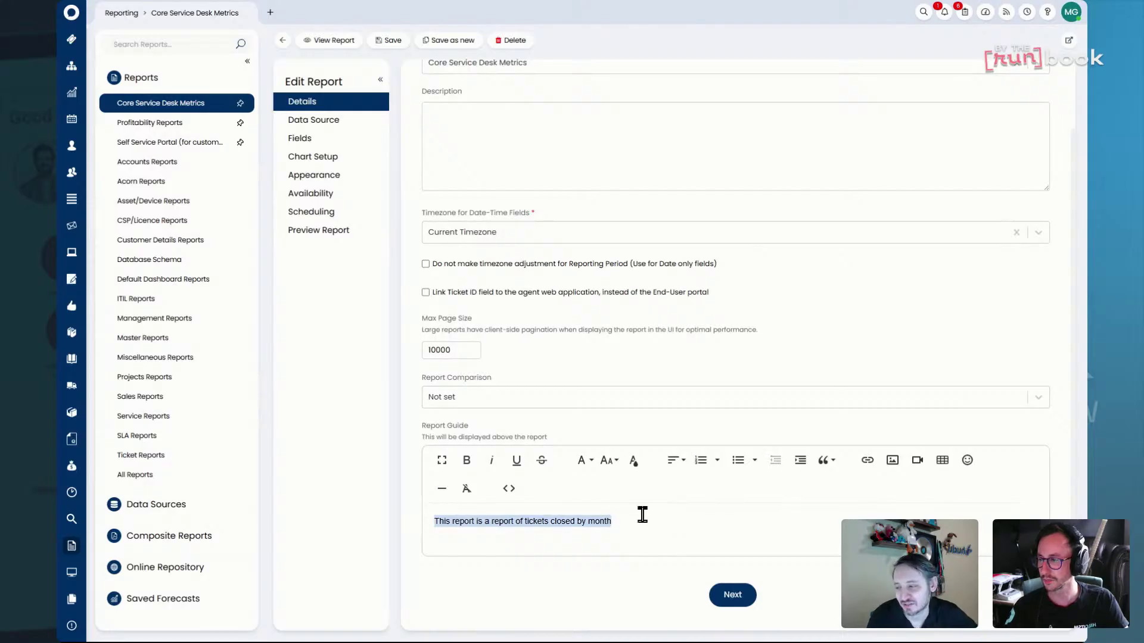
left_click(609, 460)
left_click(628, 553)
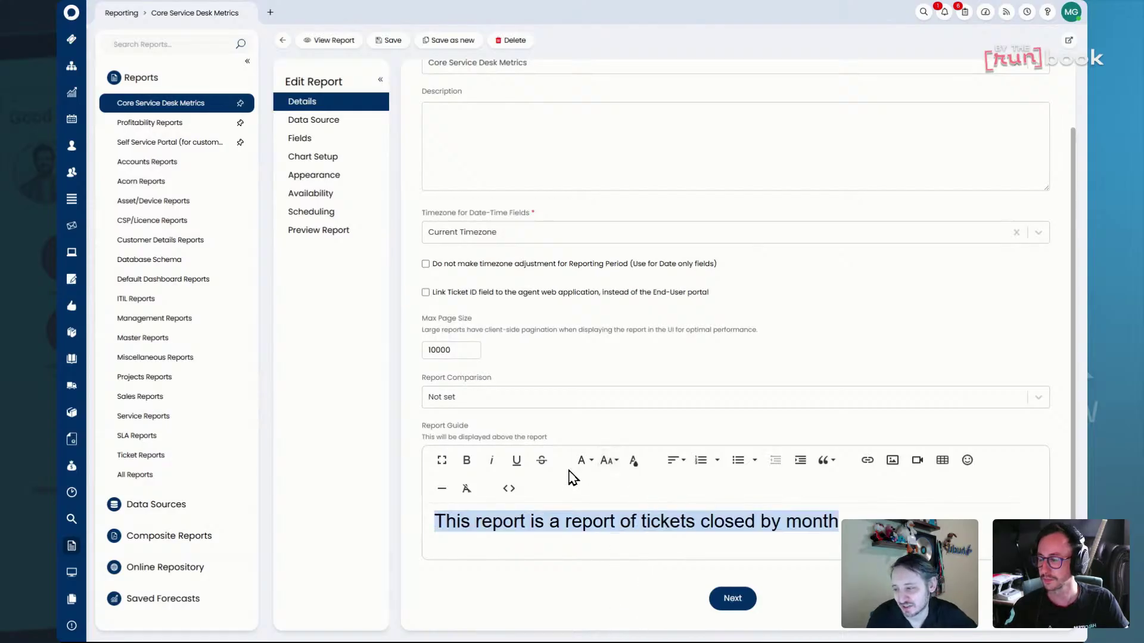
Colour the Report Guide text green and change its font to Impact.
left_click(634, 460)
left_click(662, 525)
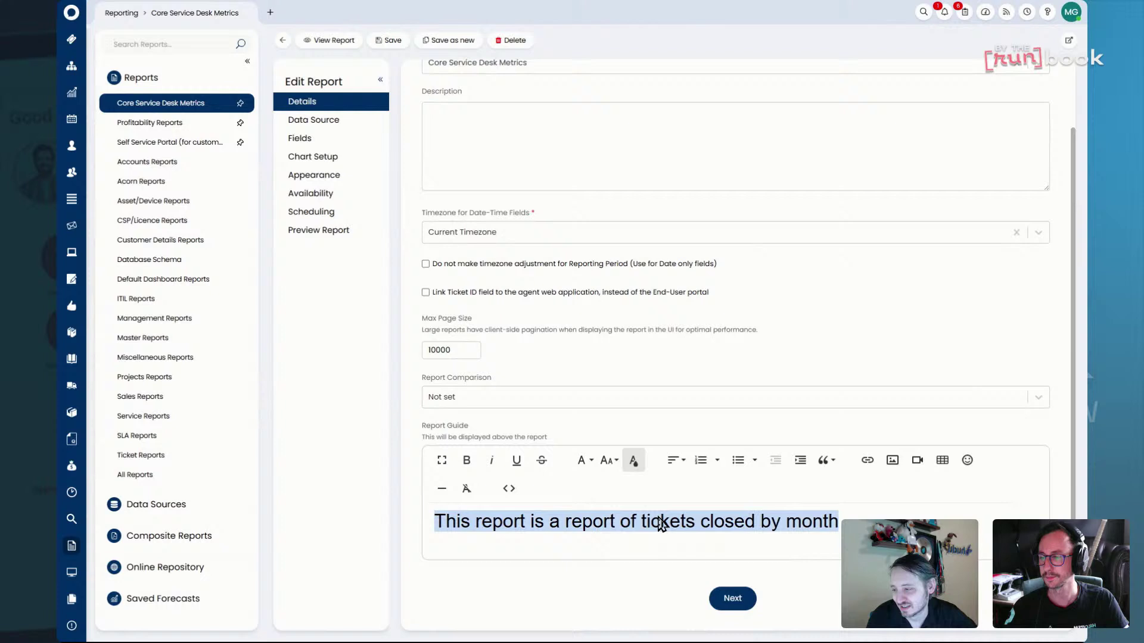
left_click(583, 460)
left_click(595, 543)
left_click(905, 511)
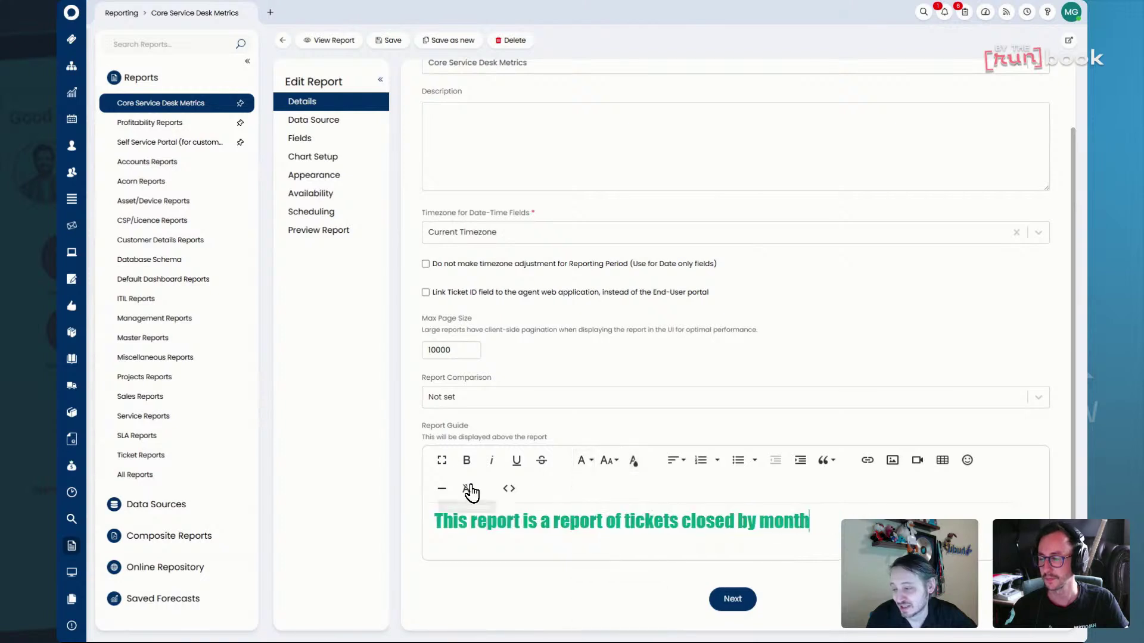
Load the preview and check how the formatted guide text displays above the reporting period.
left_click(341, 232)
left_click(475, 250)
left_click_drag(425, 114, 859, 115)
left_click(860, 115)
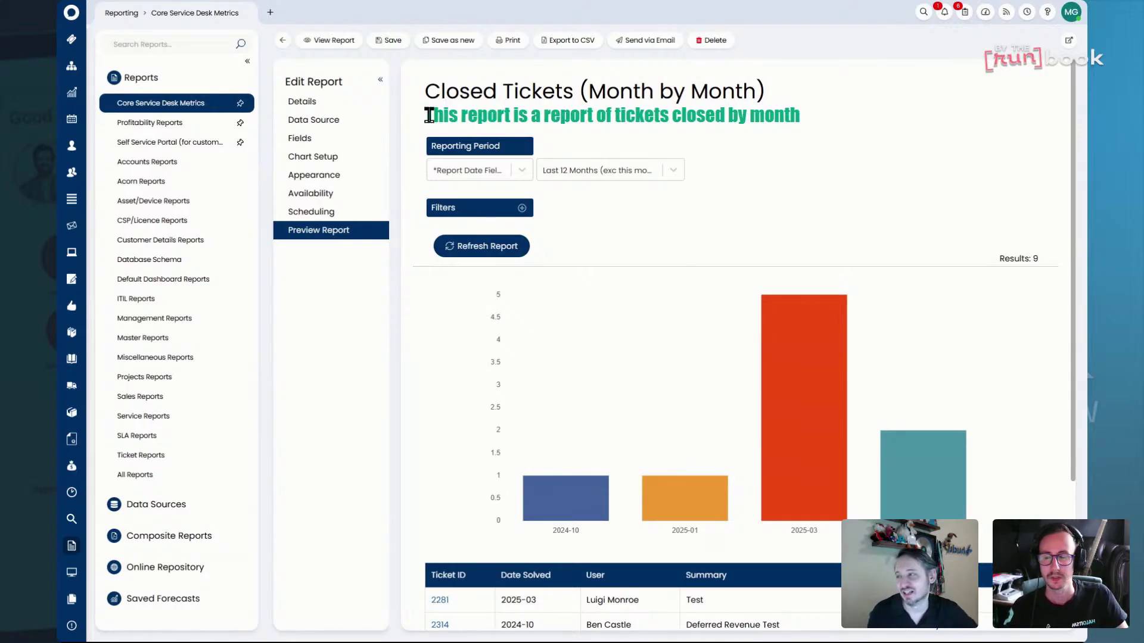
View the HTML source of the Report Guide text, and return to the formatted view.
left_click(371, 124)
left_click(358, 109)
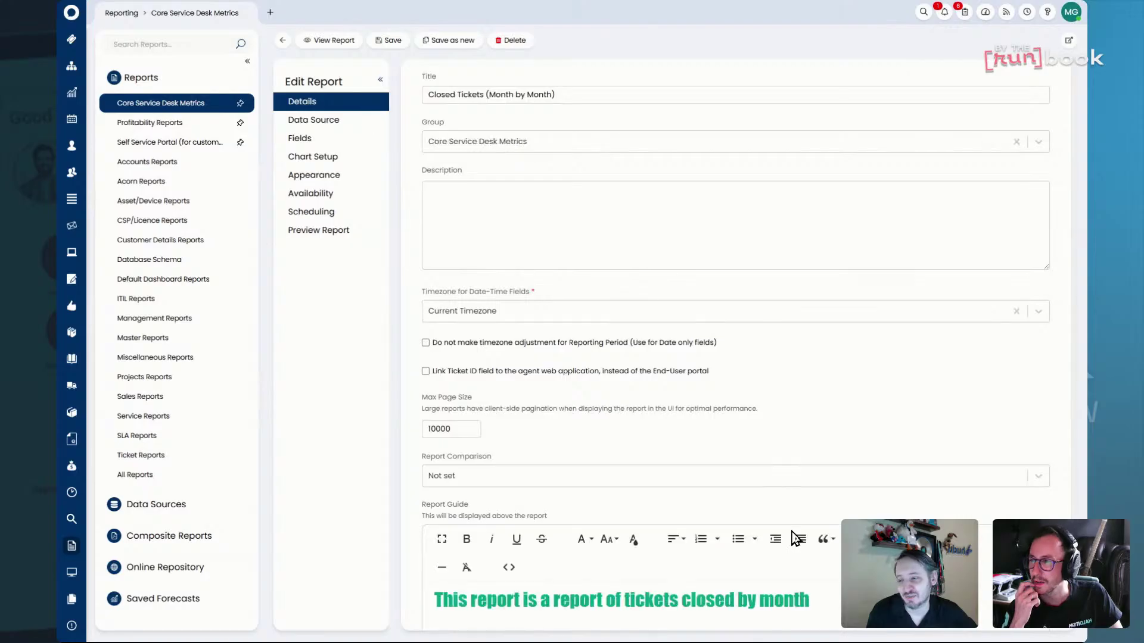
left_click(508, 568)
scroll(587, 534, "down", 1)
scroll(587, 535, "down", 1)
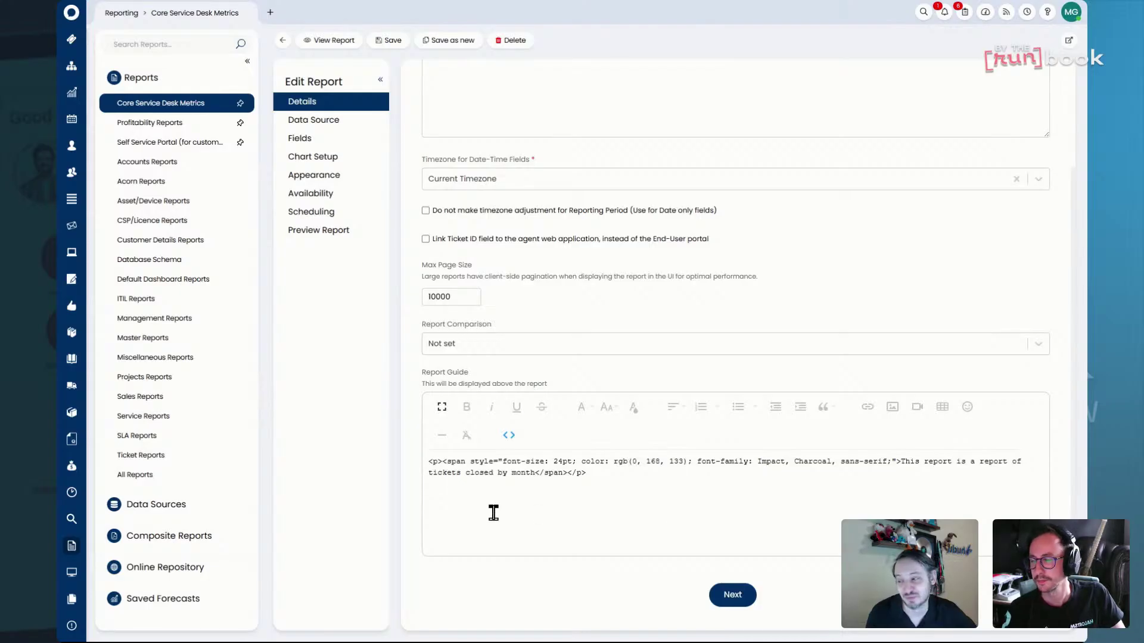
left_click(508, 450)
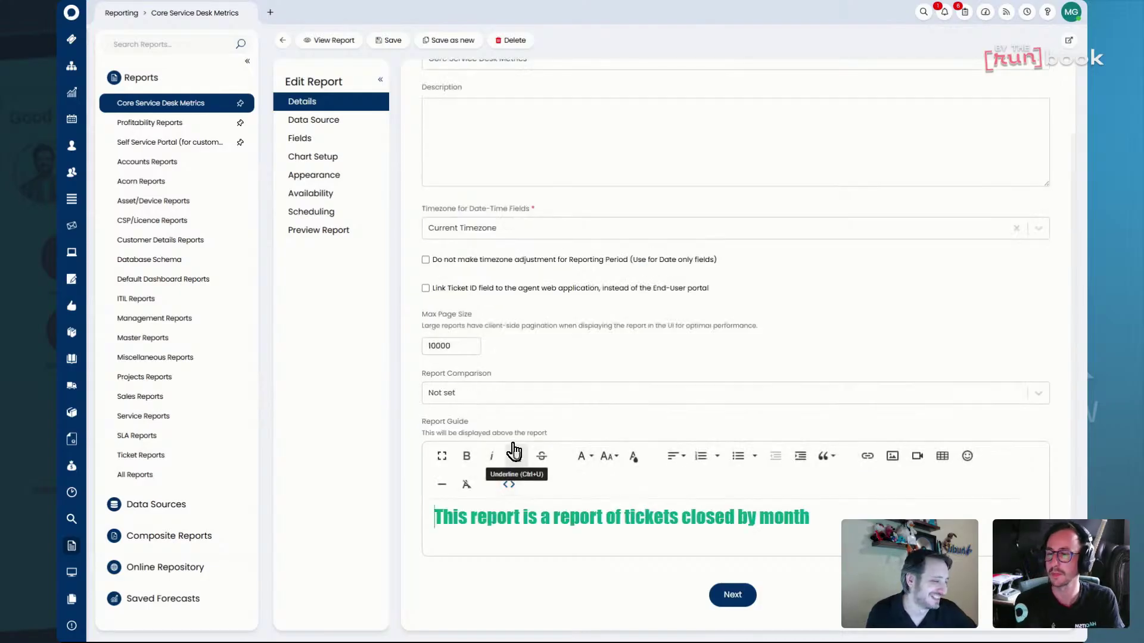
Reload the report preview and examine the green guide heading together with the chart.
left_click(318, 230)
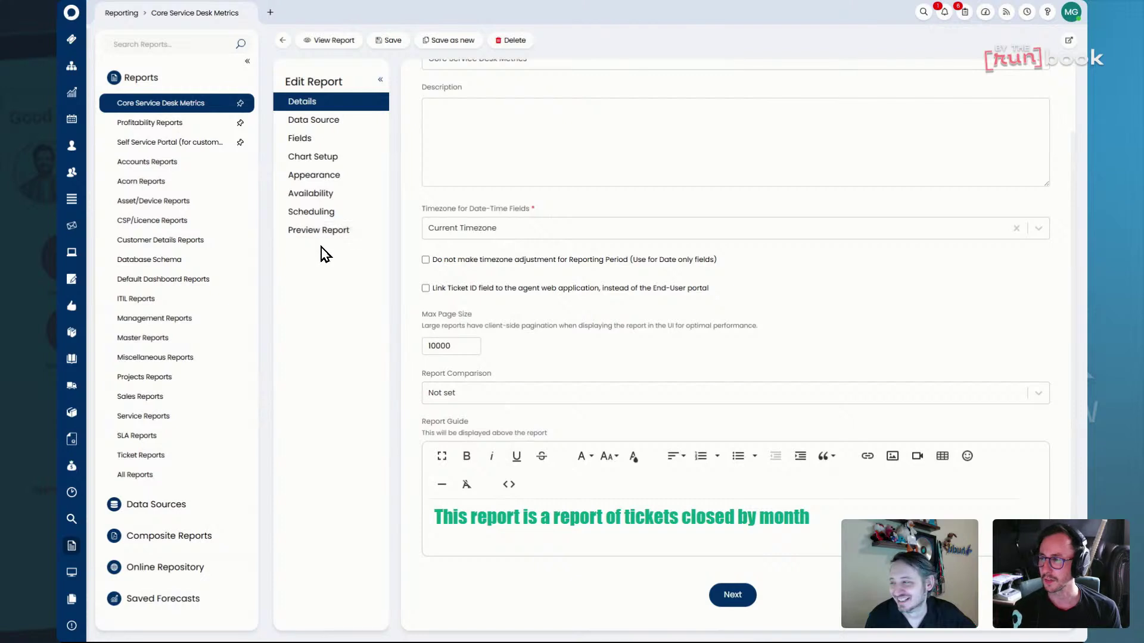
left_click(516, 253)
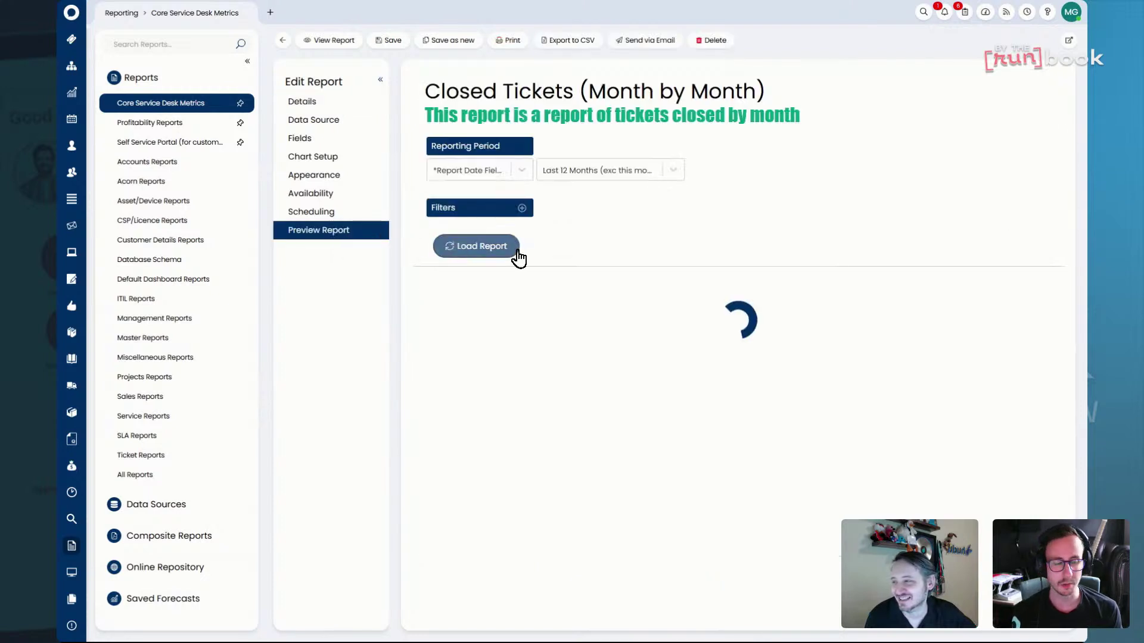
triple_click(469, 115)
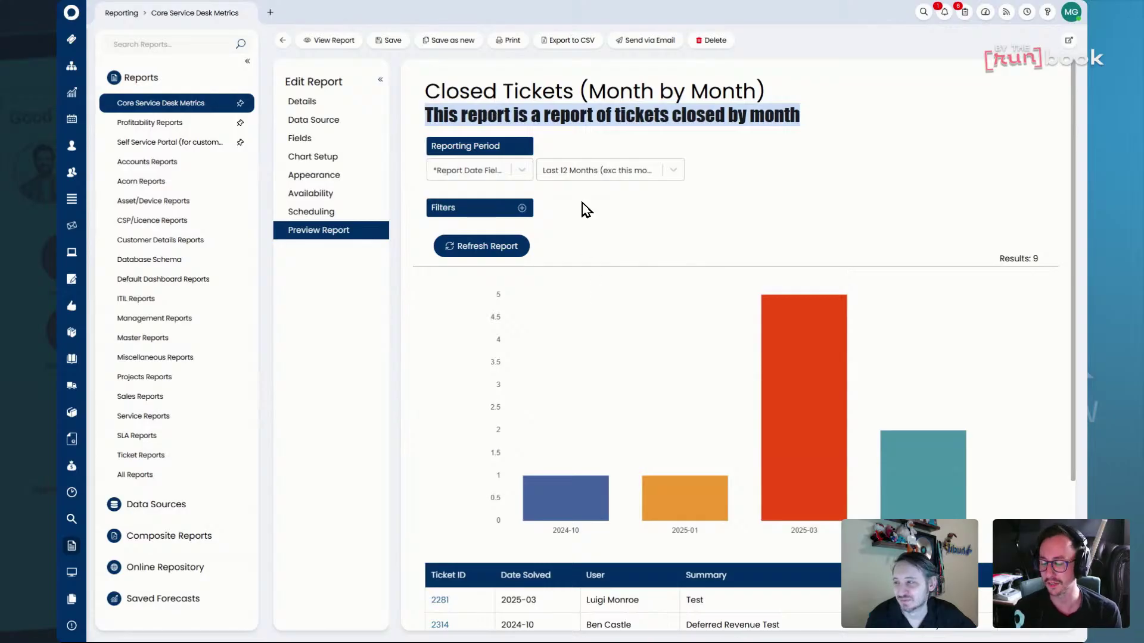
left_click(523, 246)
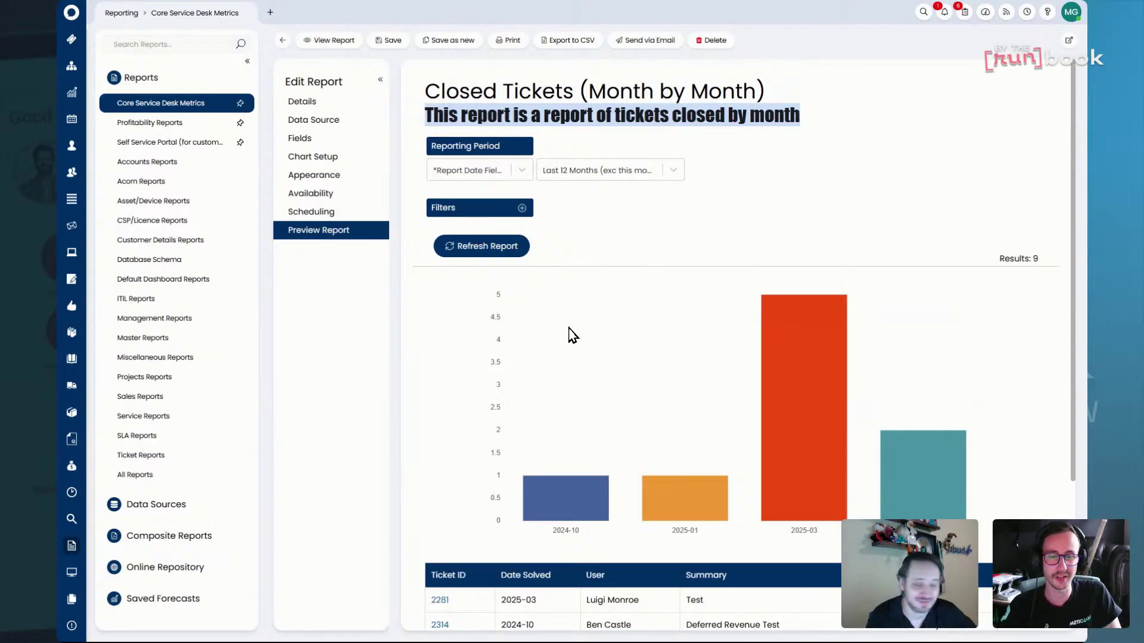
Return to the report's details and review the formatted Report Guide field.
left_click(376, 103)
scroll(679, 398, "down", 1)
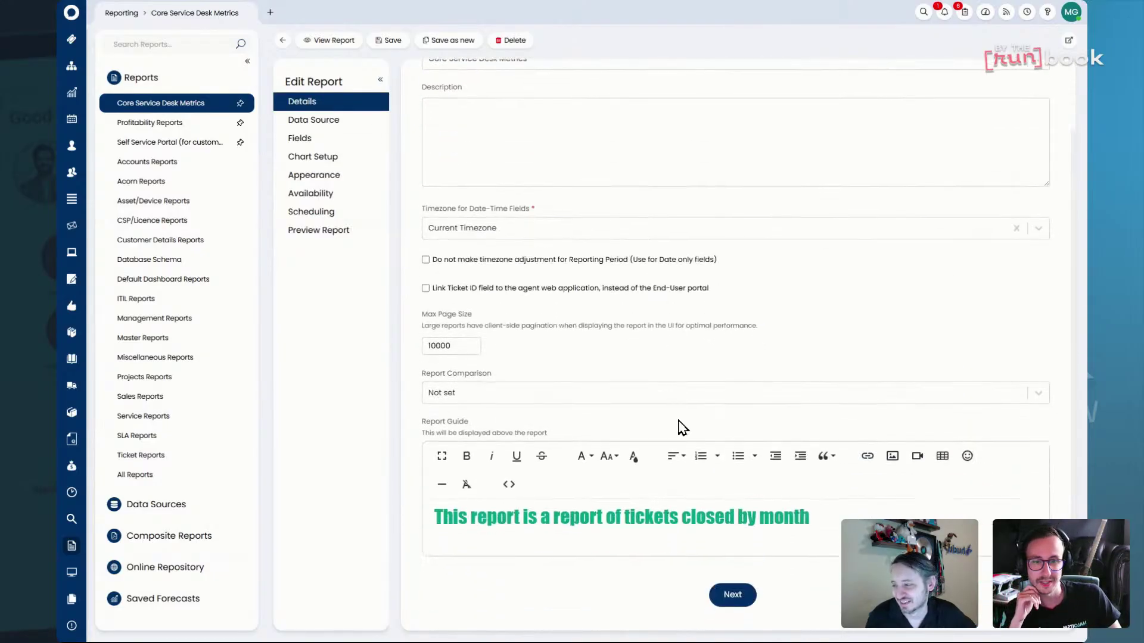
scroll(655, 408, "up", 2)
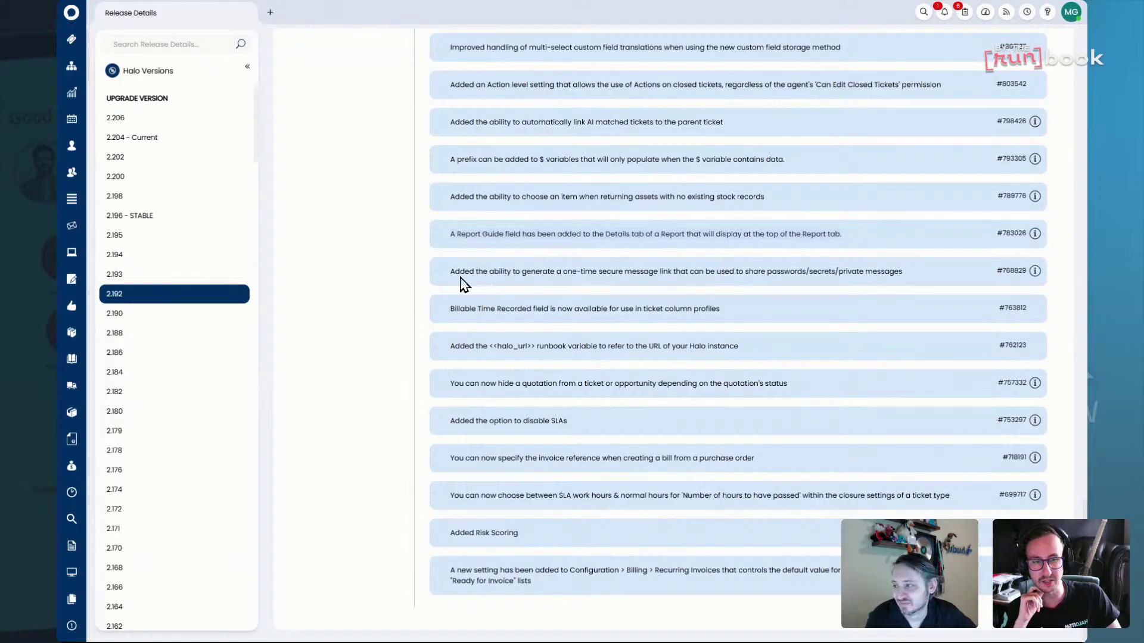
View more information on the 2.192 release note about one-time secure message links.
left_click(1035, 271)
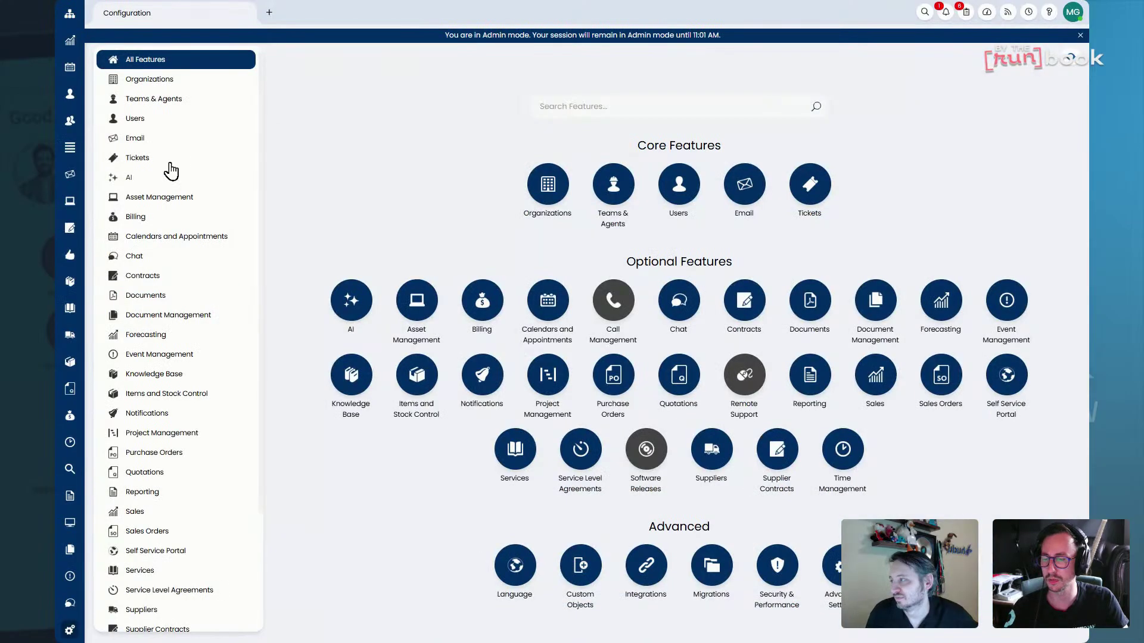
In the general ticket settings, enable "Allow Agent to generate a one-time secure message link from a Ticket".
left_click(170, 156)
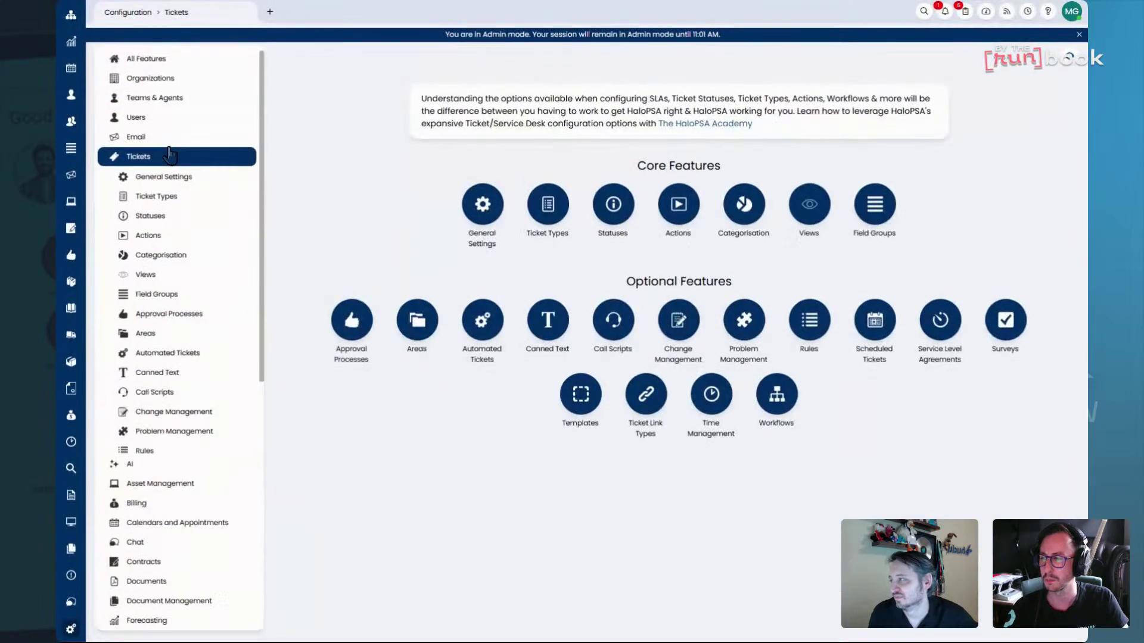
left_click(176, 177)
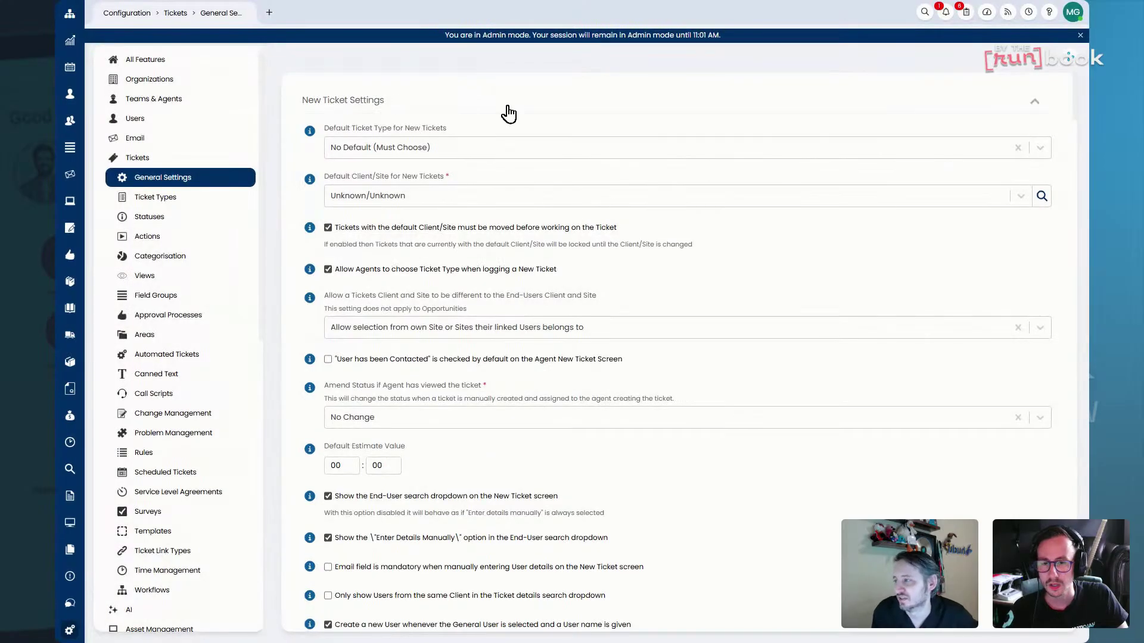
type("one-")
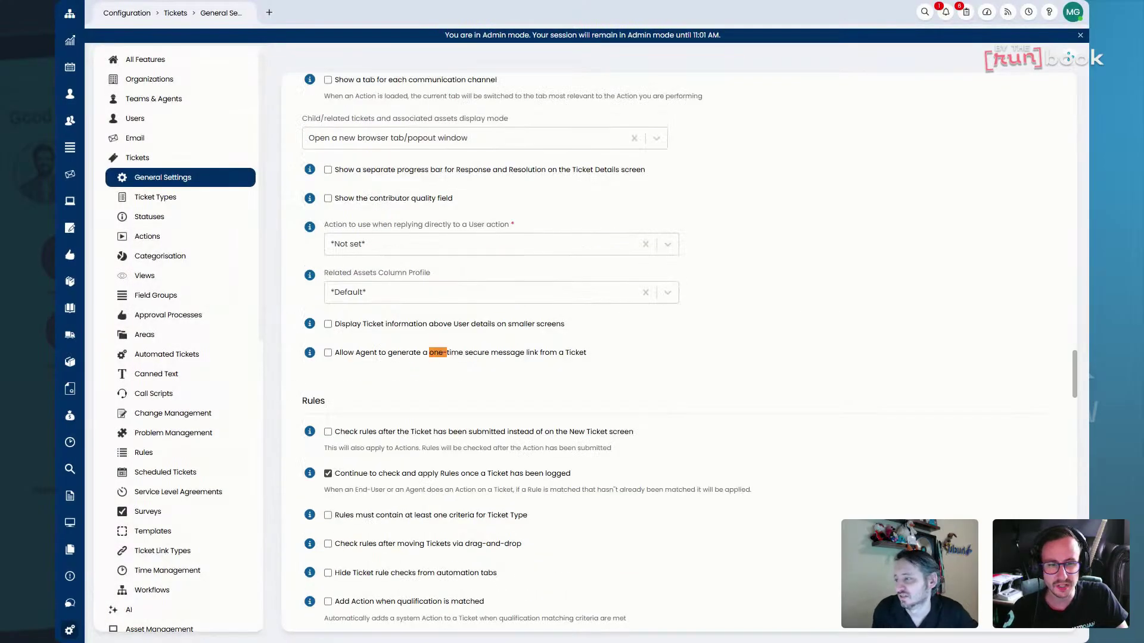
left_click_drag(587, 354, 567, 390)
left_click(335, 357)
left_click(569, 388)
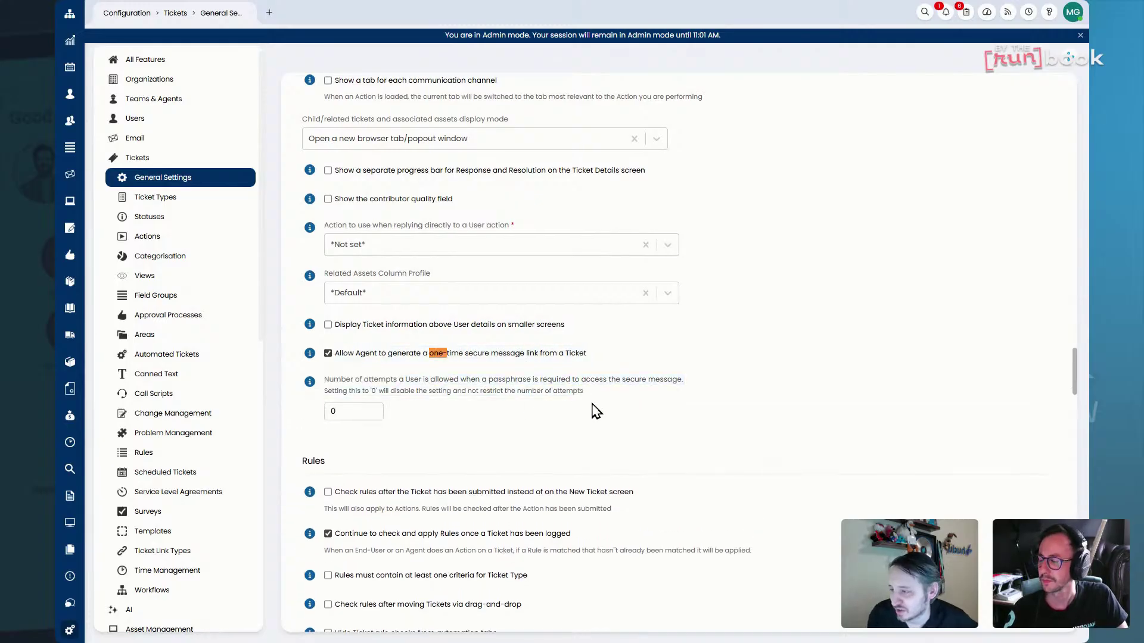
Set the number of passphrase attempts allowed for accessing a secure message to 3.
left_click_drag(383, 391, 533, 391)
left_click(560, 387)
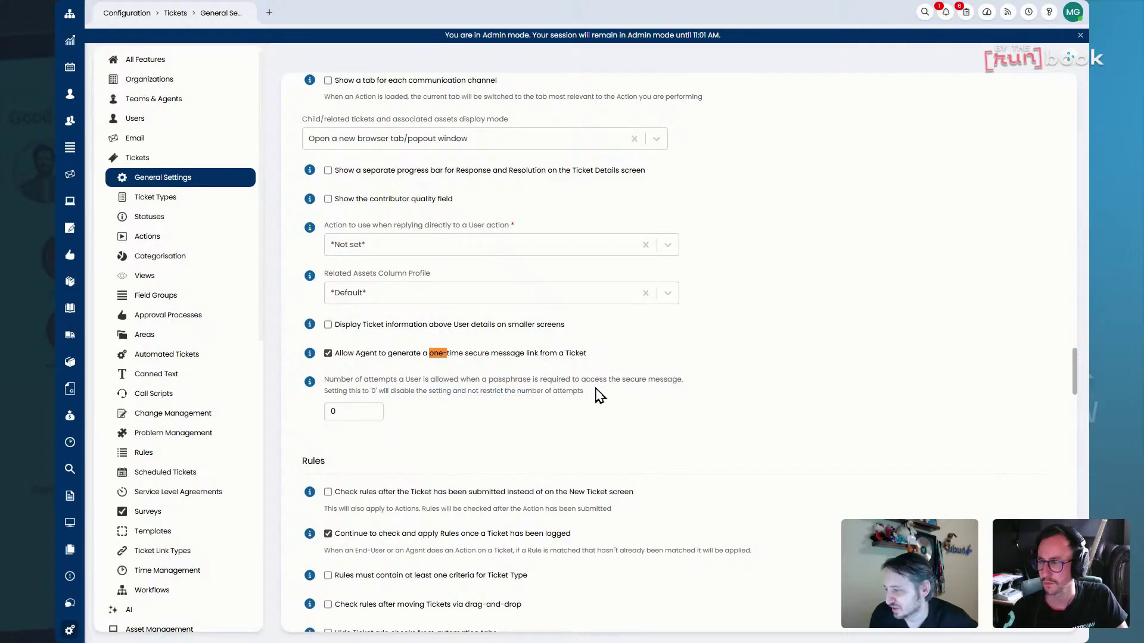
double_click(348, 412)
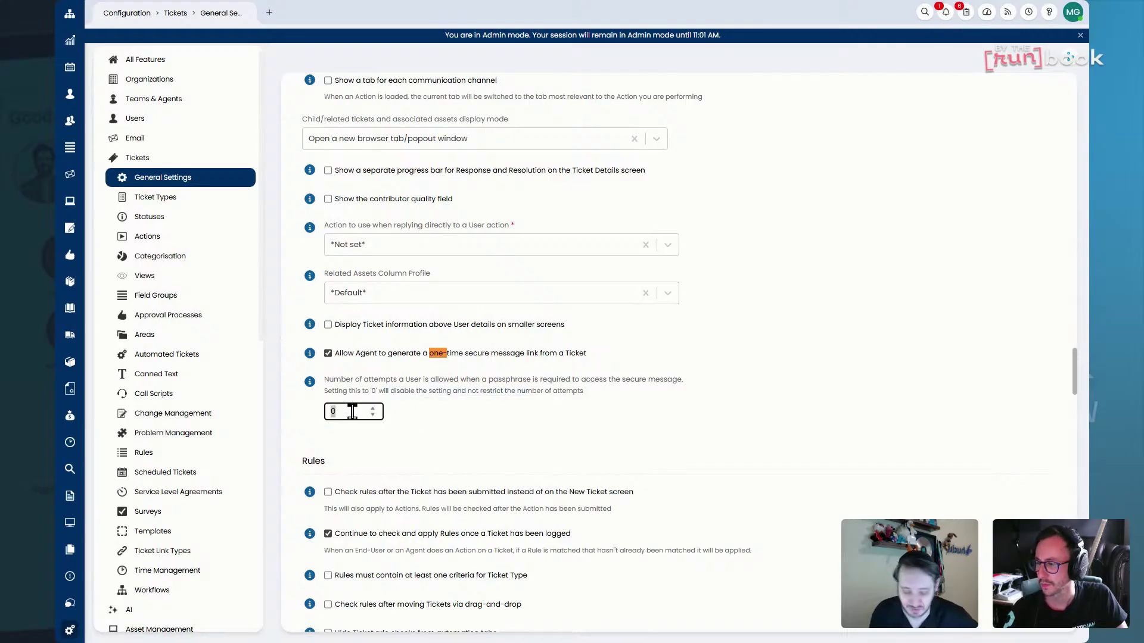
type("3")
left_click(431, 431)
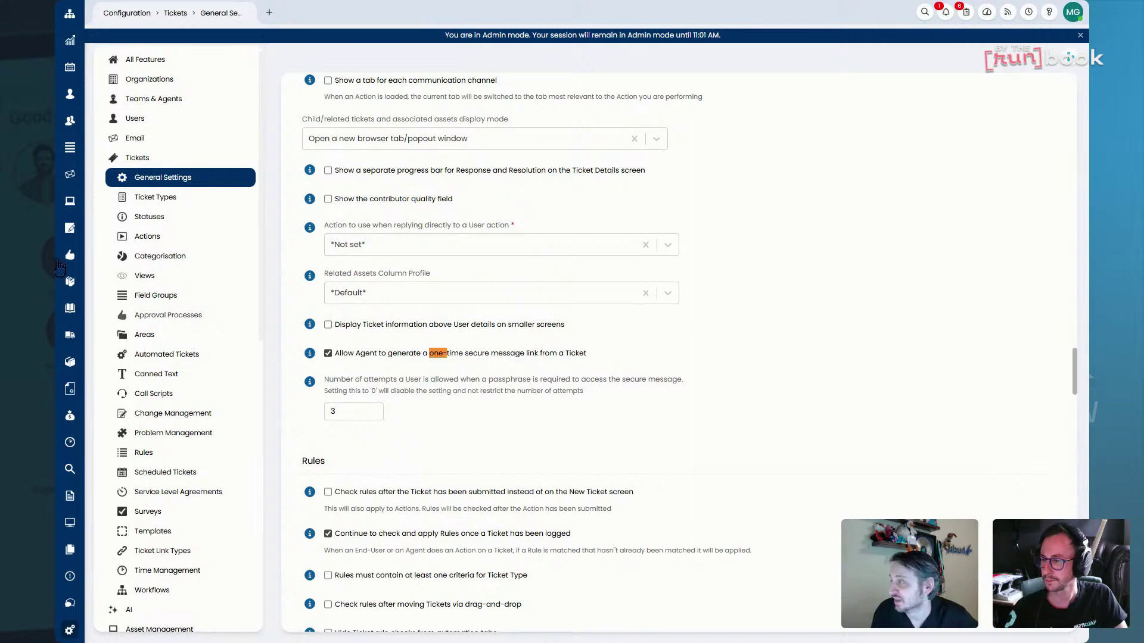
Open the "Testing Ticket 2" ticket and start creating a one-time secure message link from it.
left_click(70, 39)
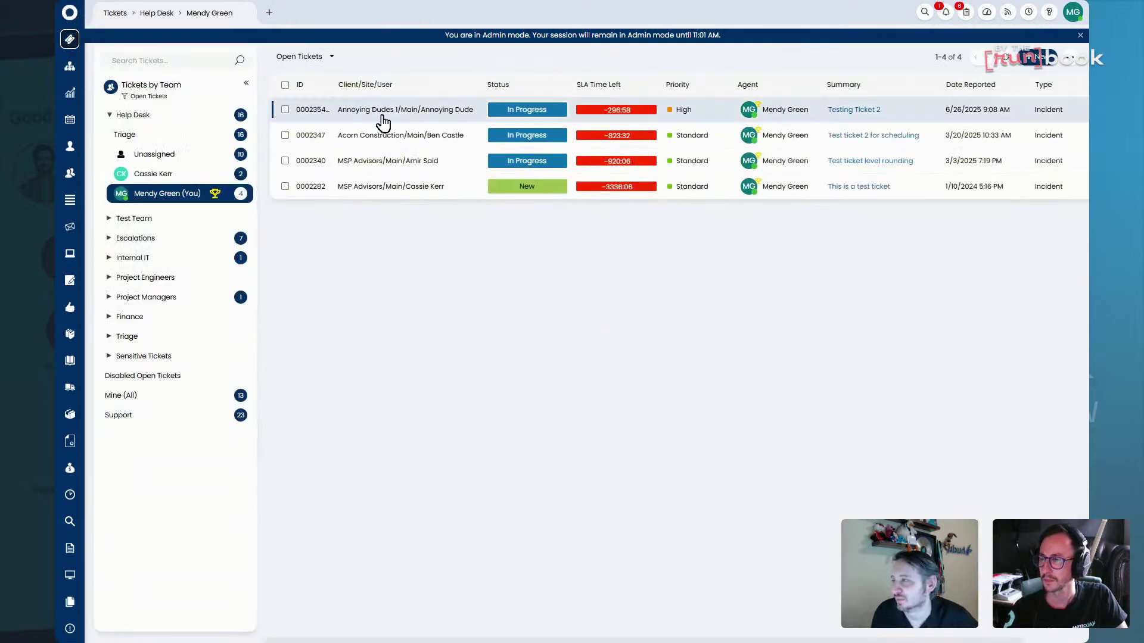
left_click(381, 113)
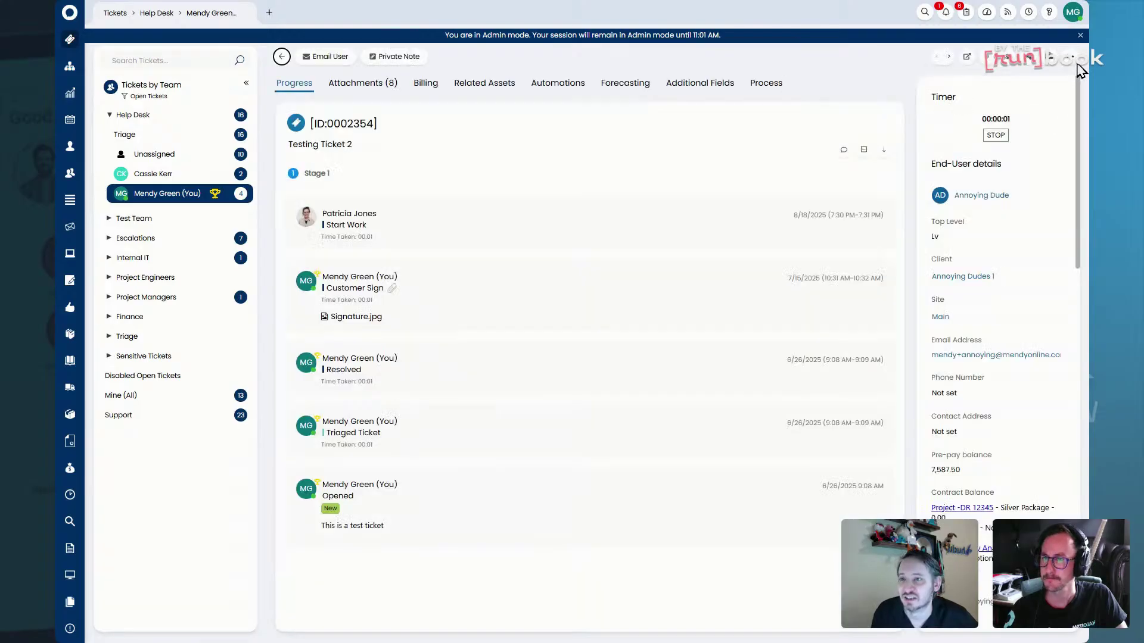
left_click(1073, 57)
scroll(1021, 334, "down", 1)
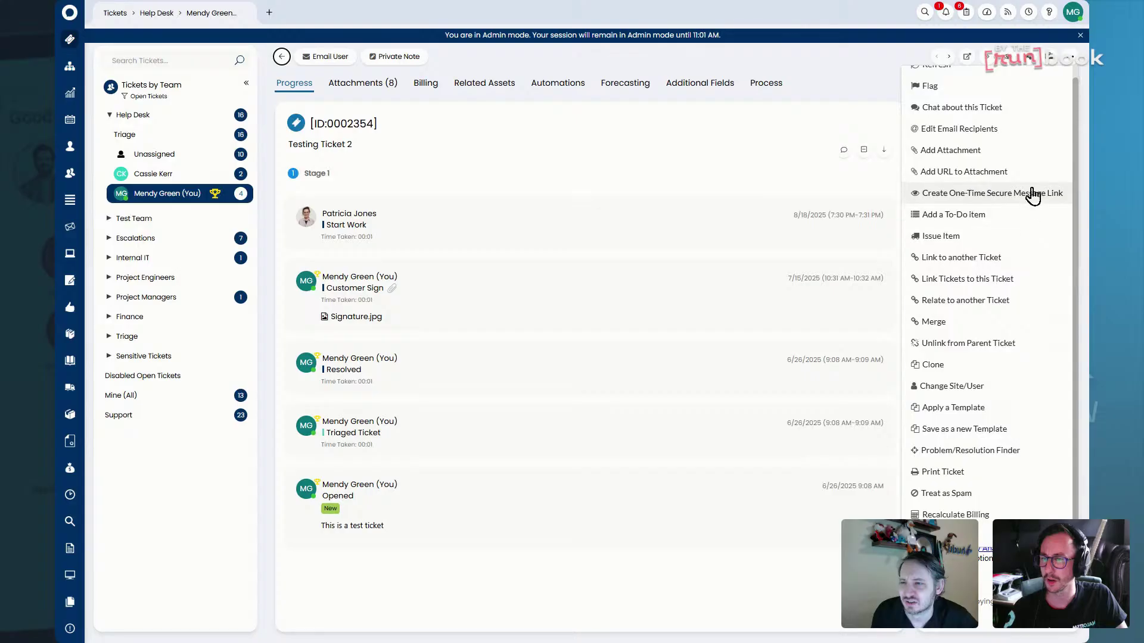
left_click(1029, 196)
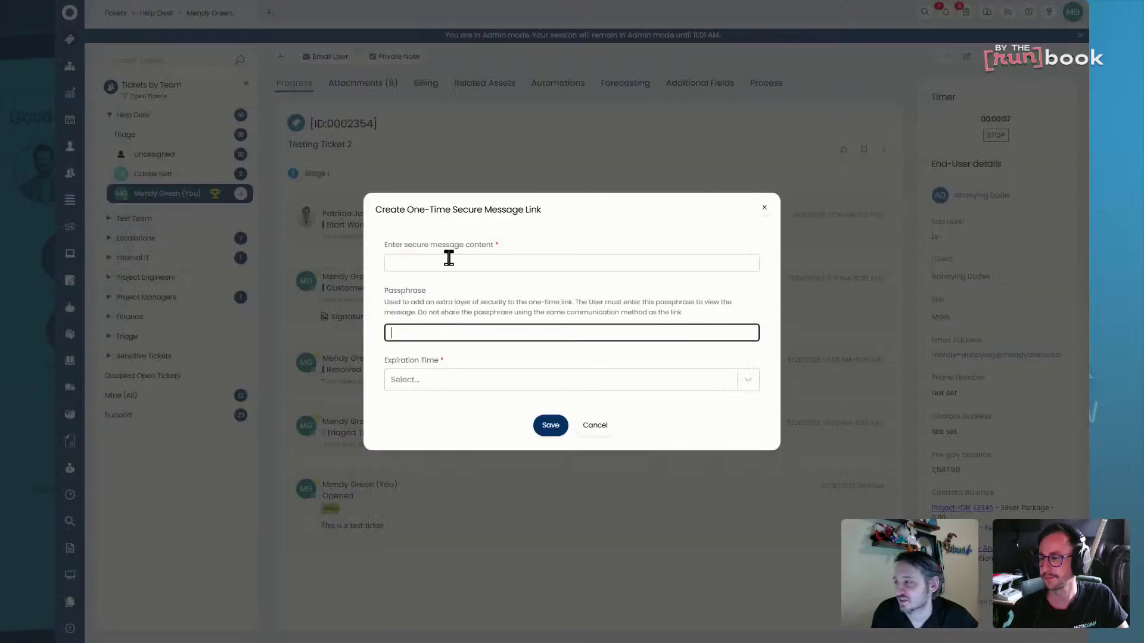
Enter "Super secure note" as the secure message content.
left_click(480, 262)
left_click_drag(409, 247, 481, 247)
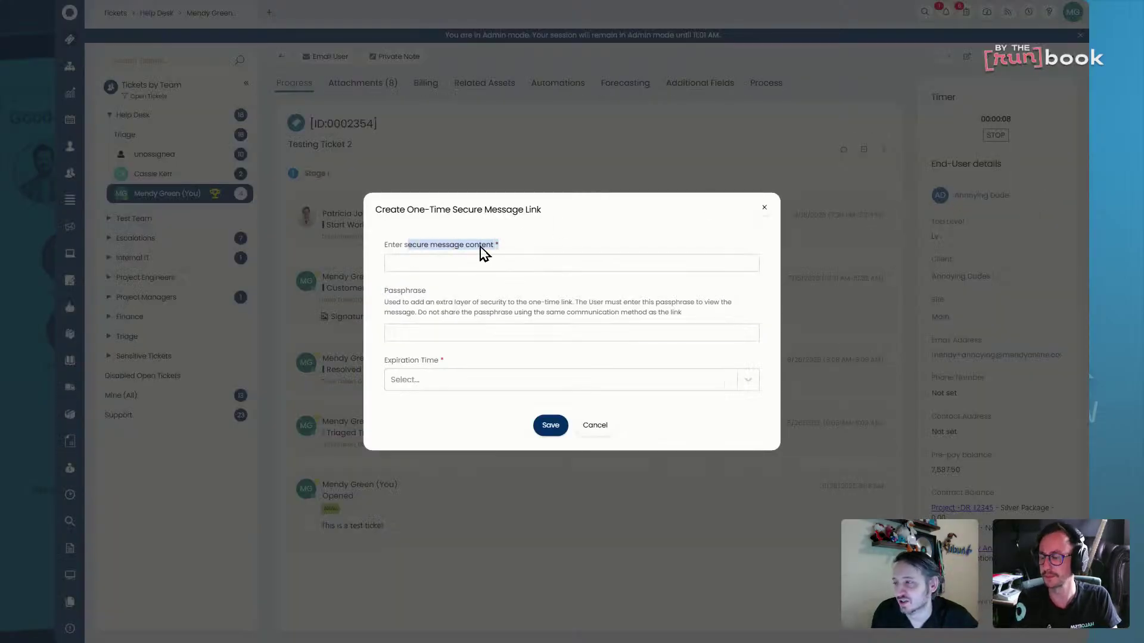
left_click(464, 253)
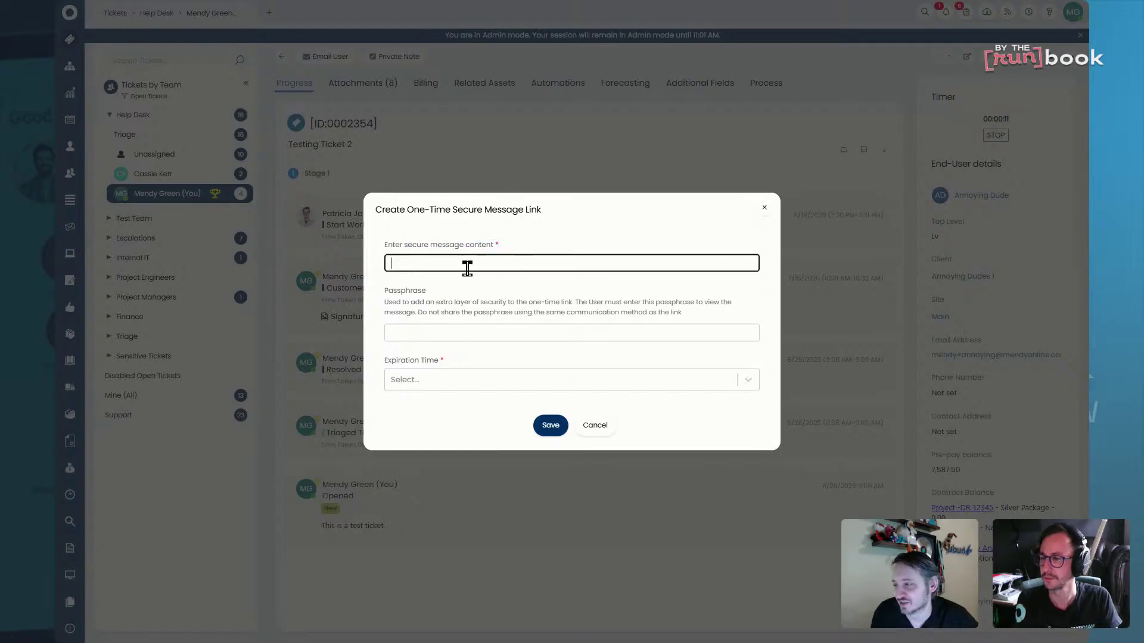
type("Supres")
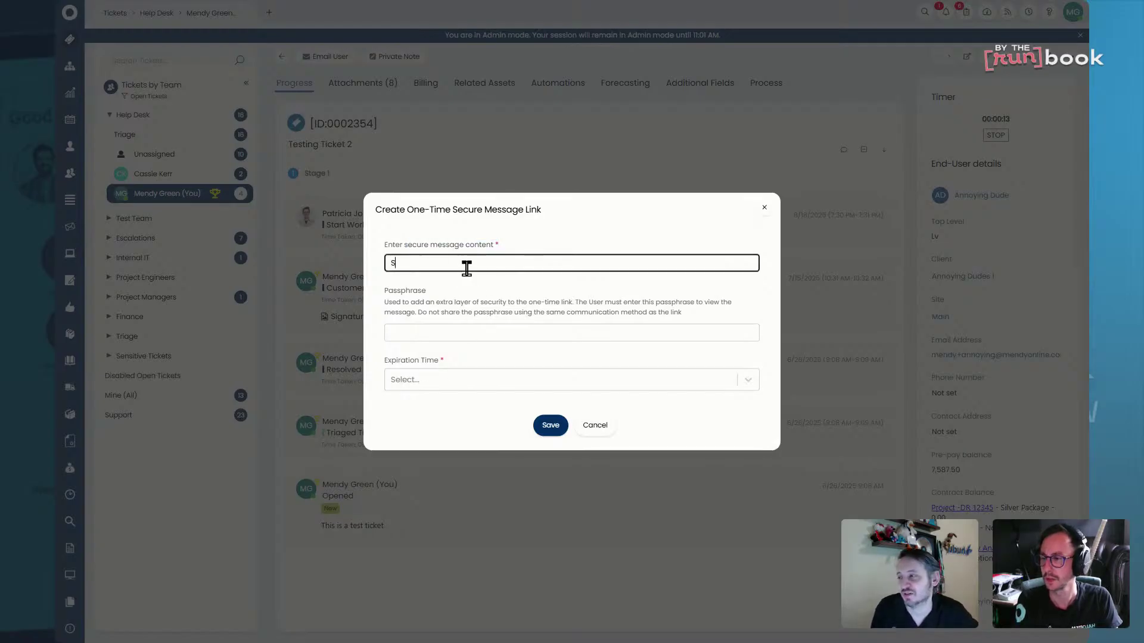
key("BackSpace")
key("BackSpace")
key("BackSpace")
type("er secure note")
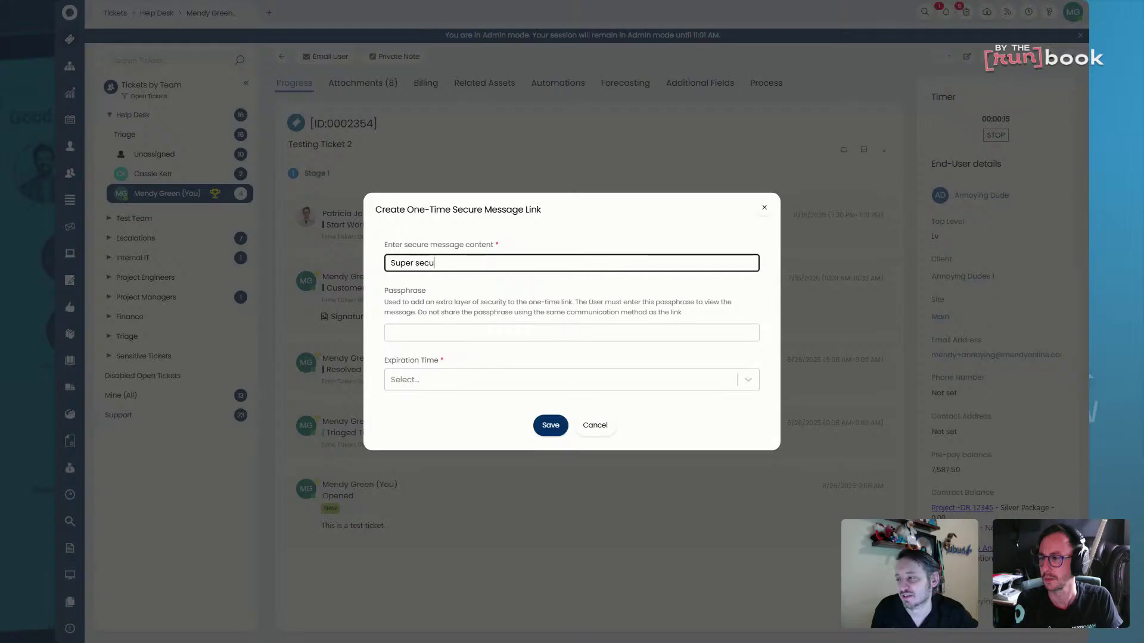
Leave the passphrase empty, set the expiration time to 7 Days, generate the one-time link, and close the link dialog.
left_click(467, 332)
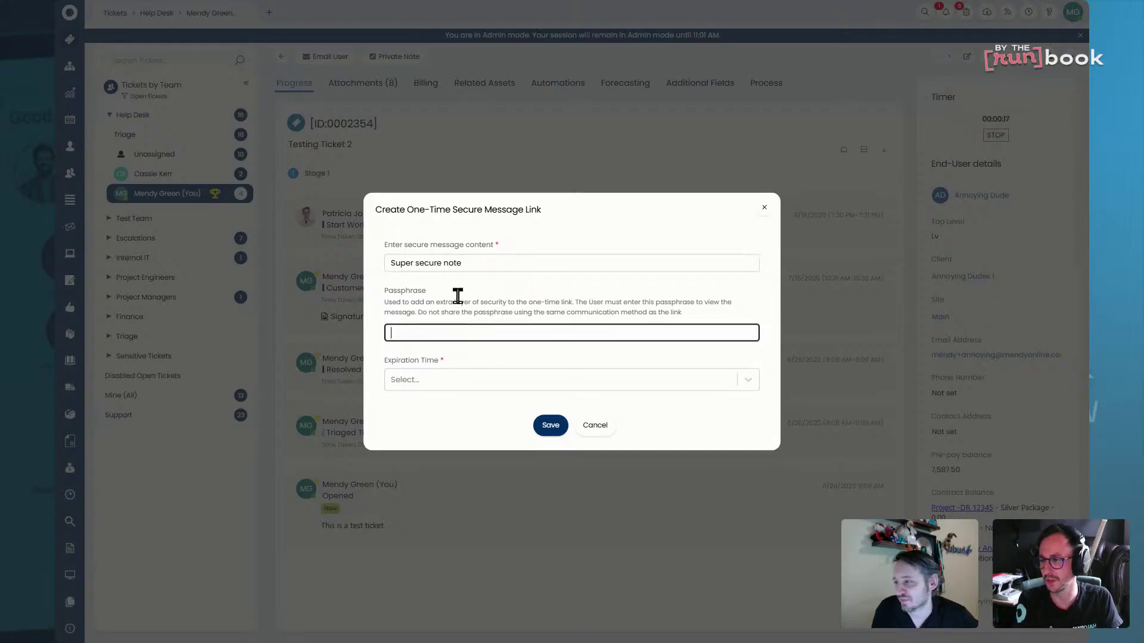
left_click(475, 384)
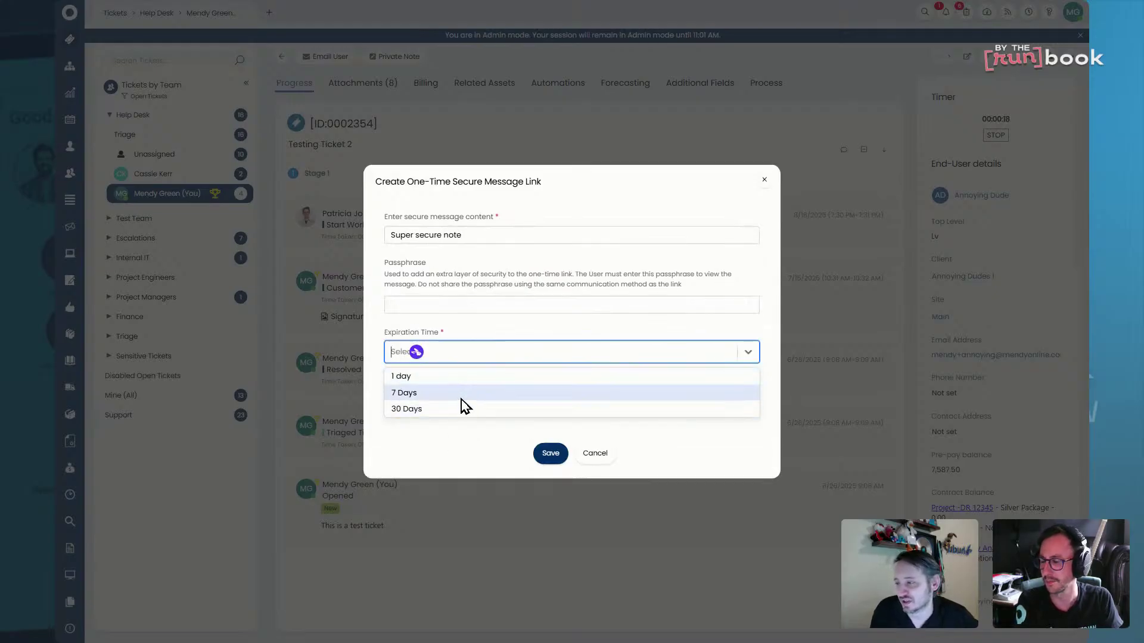
left_click(463, 394)
left_click(548, 431)
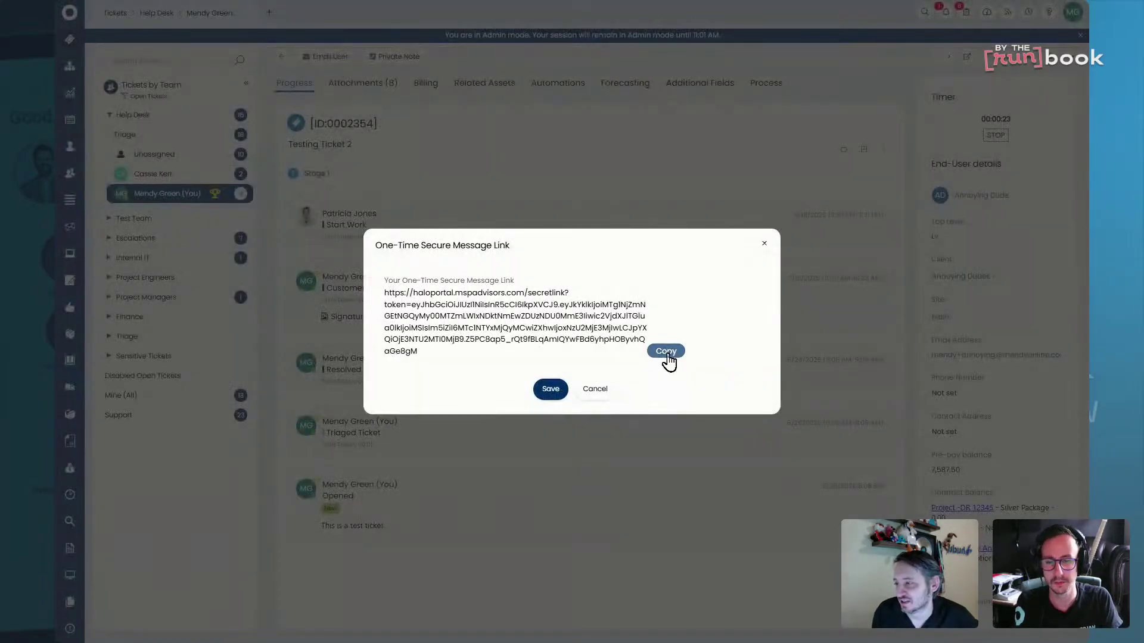
left_click(548, 393)
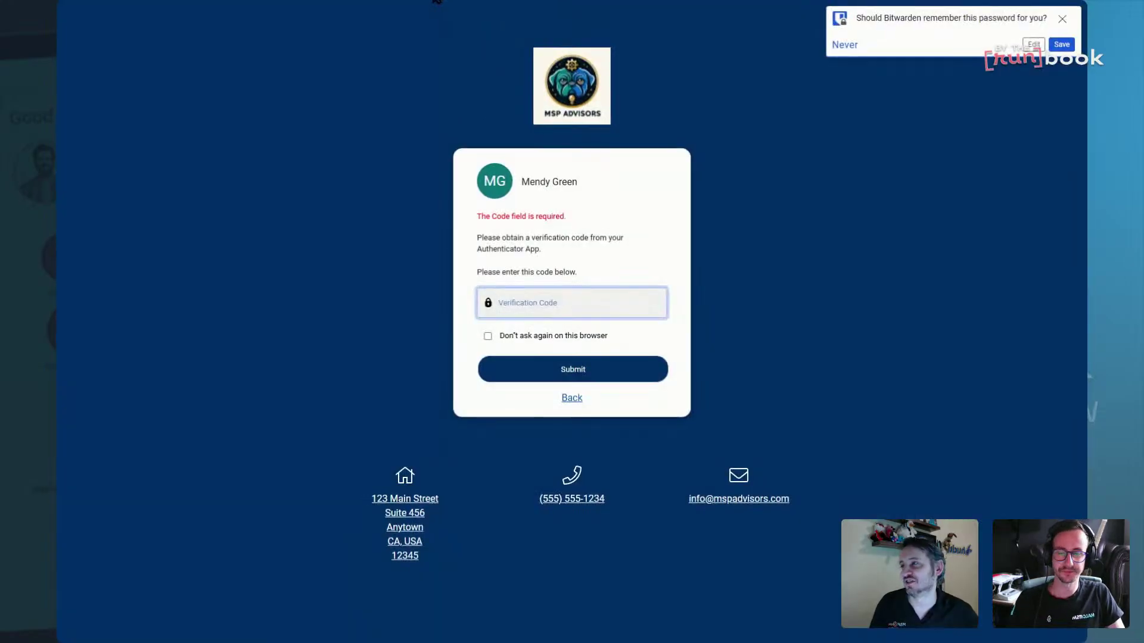
Dismiss the offer to remember the password, then enter the authenticator verification code and submit it to the portal.
key("ctrl+a")
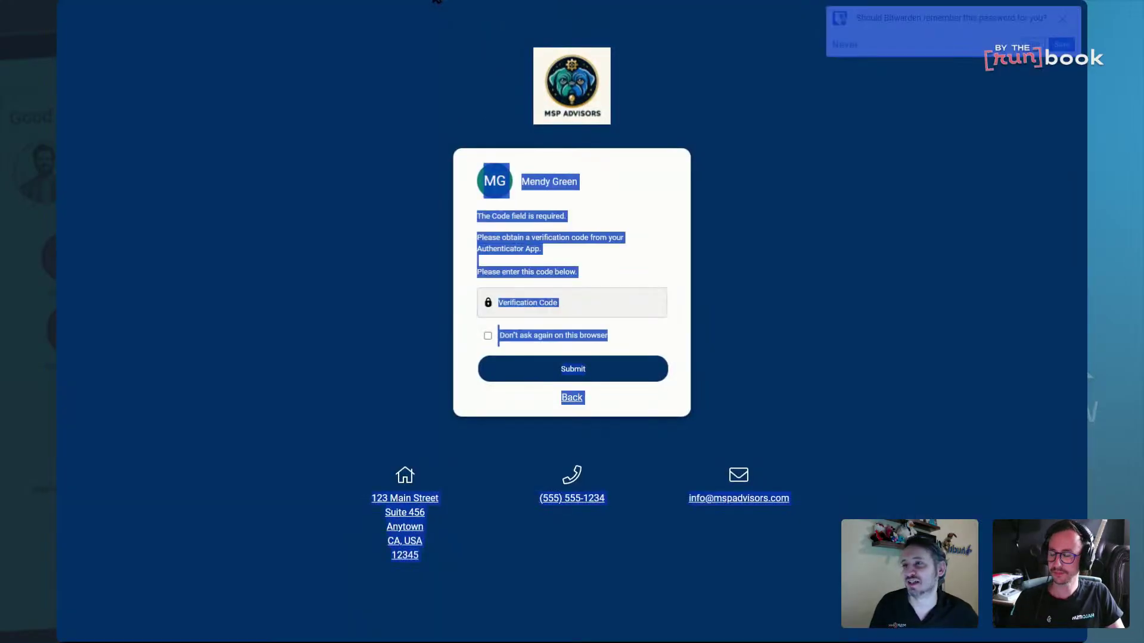
left_click(1062, 19)
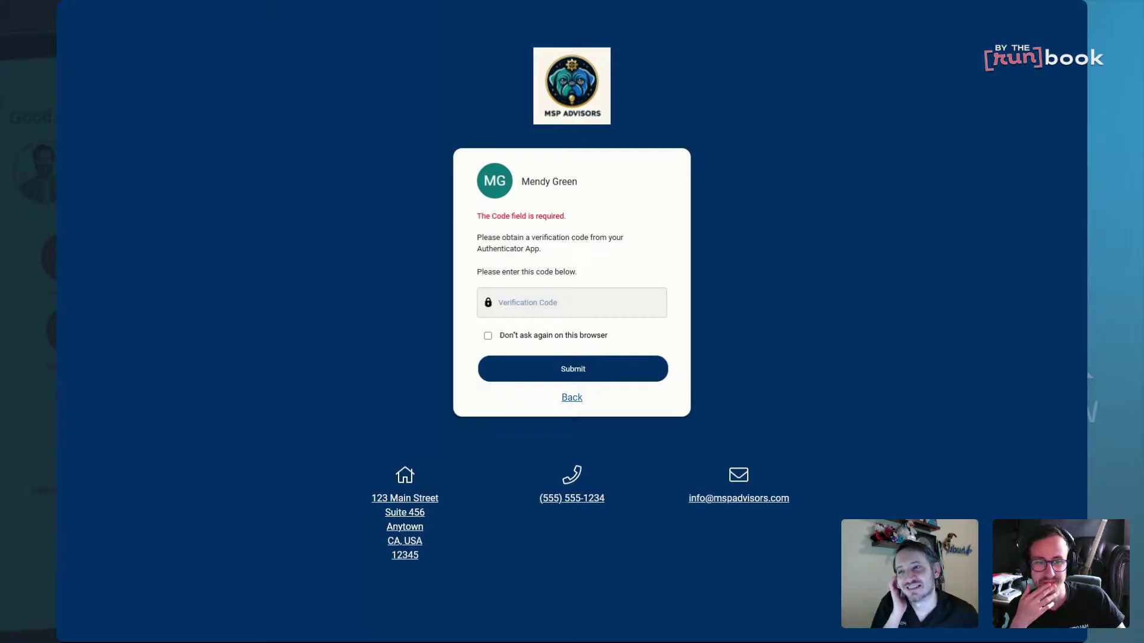
left_click(572, 304)
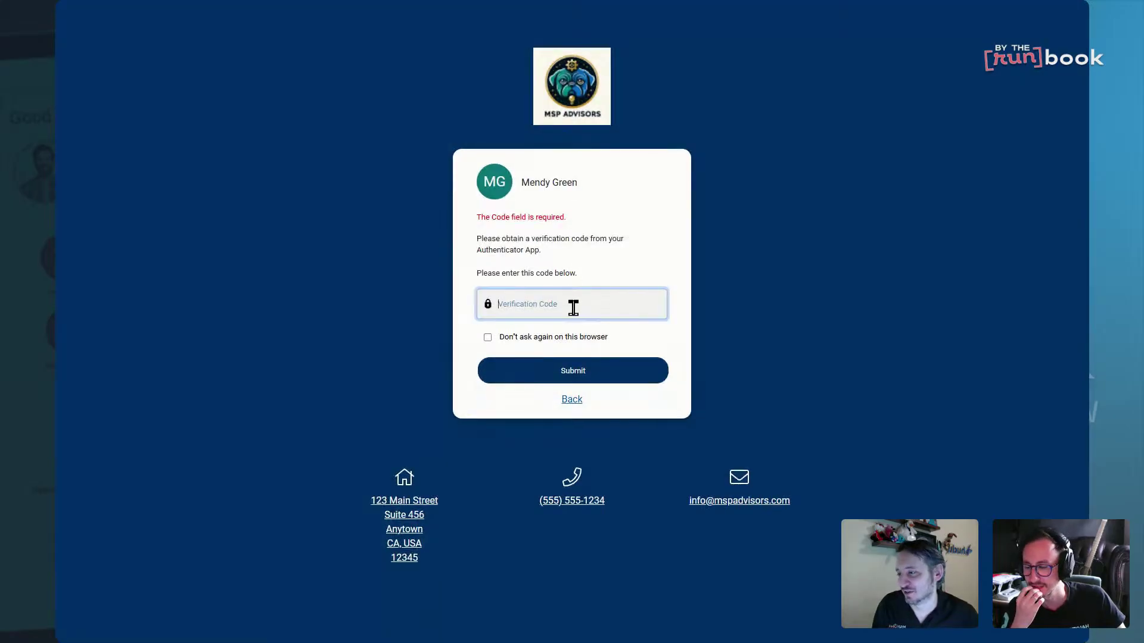
key("ctrl+v")
left_click(595, 377)
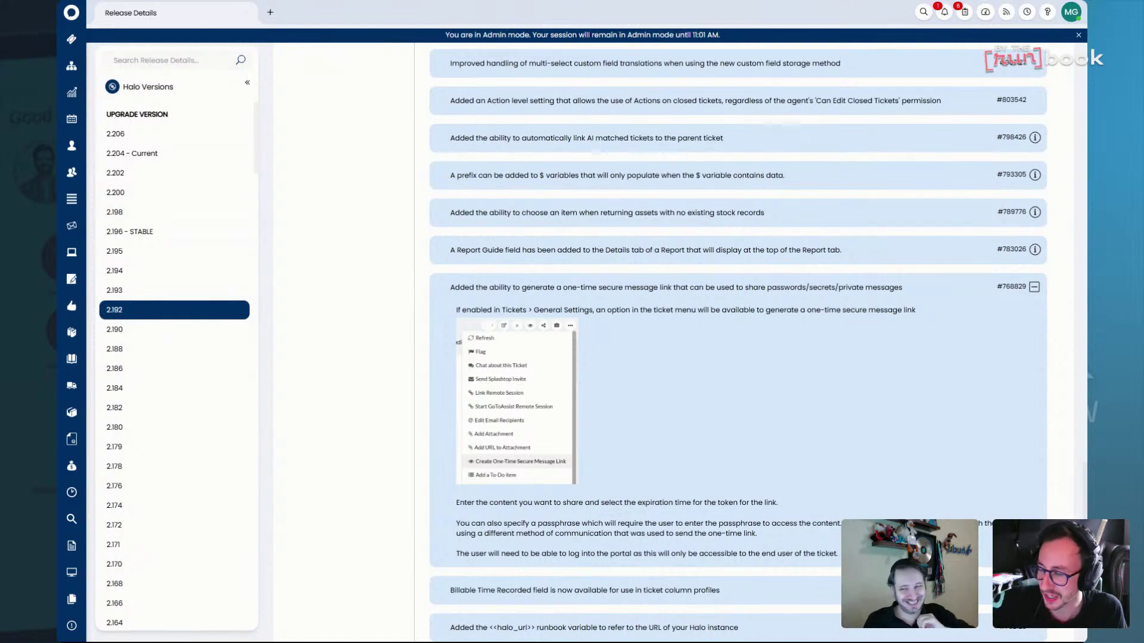
Collapse the details of the 2.192 release note about one-time secure message links.
left_click(1035, 287)
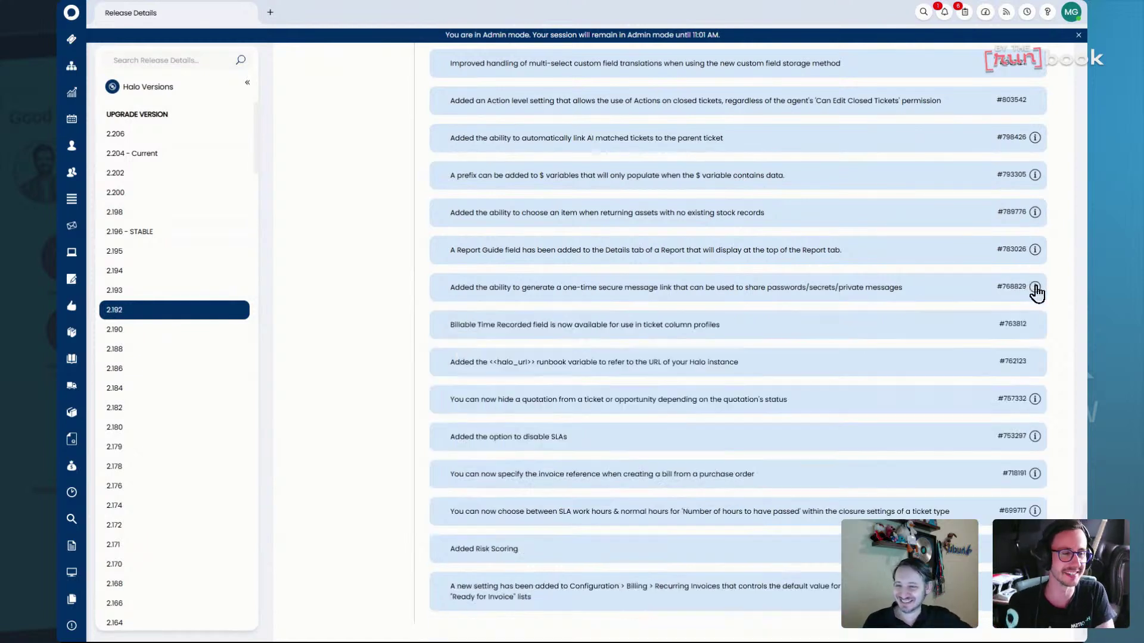
left_click(1034, 287)
left_click(1035, 287)
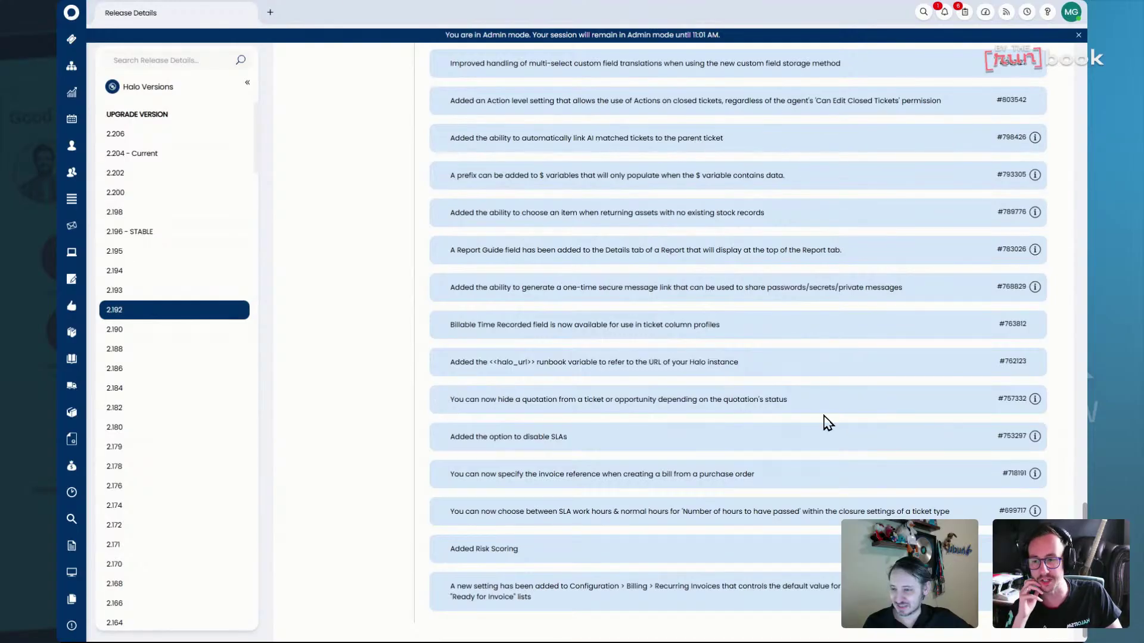
View more information on the release note about hiding a quotation depending on its status.
scroll(832, 417, "down", 1)
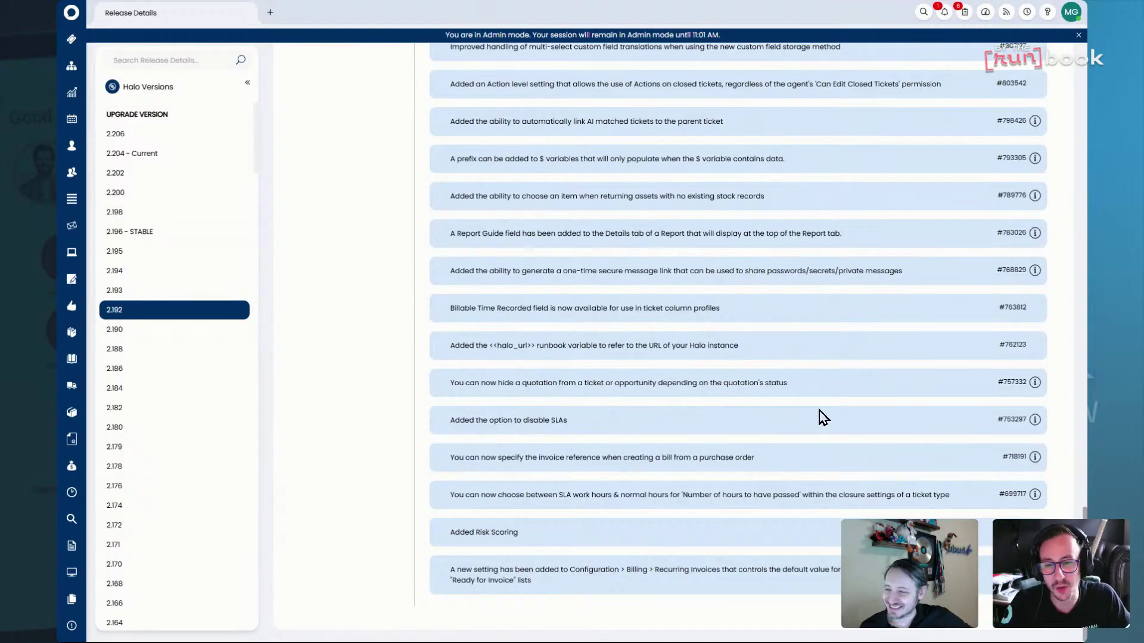
left_click(1035, 383)
scroll(770, 405, "down", 4)
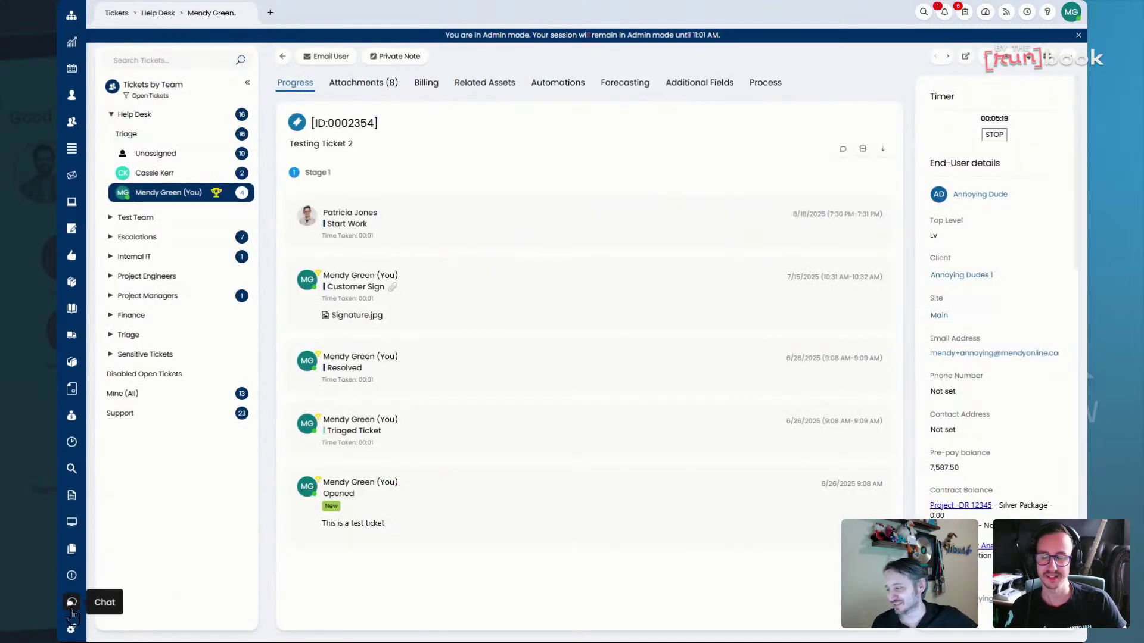
Open the list of quote statuses from the general settings for quotations in the configuration.
left_click(71, 630)
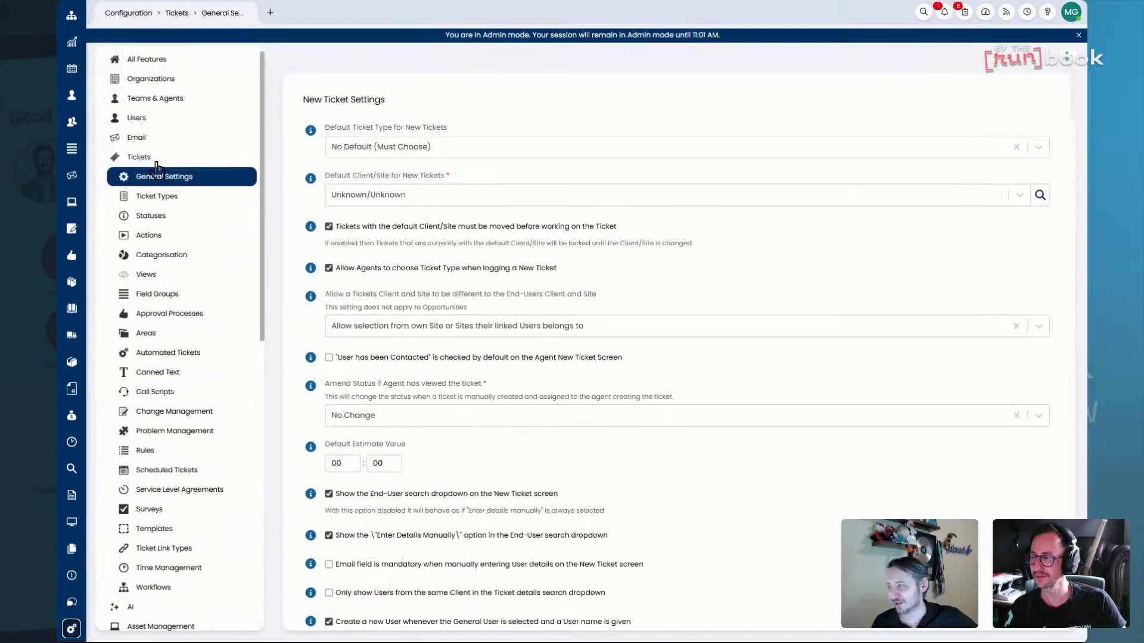
scroll(164, 370, "down", 10)
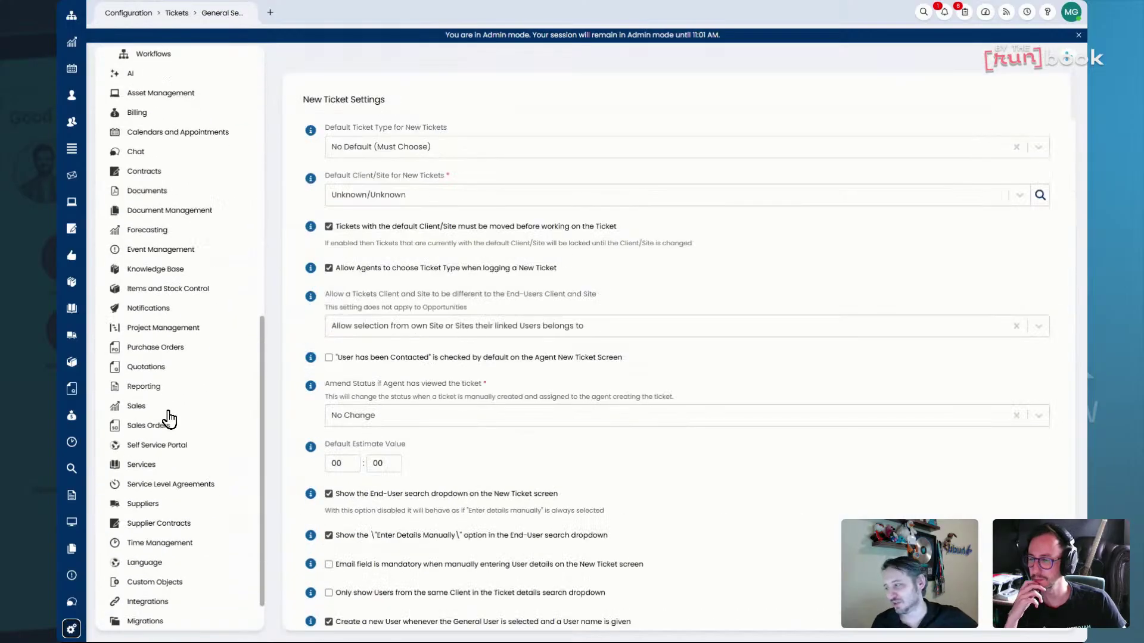
left_click(179, 374)
left_click(632, 157)
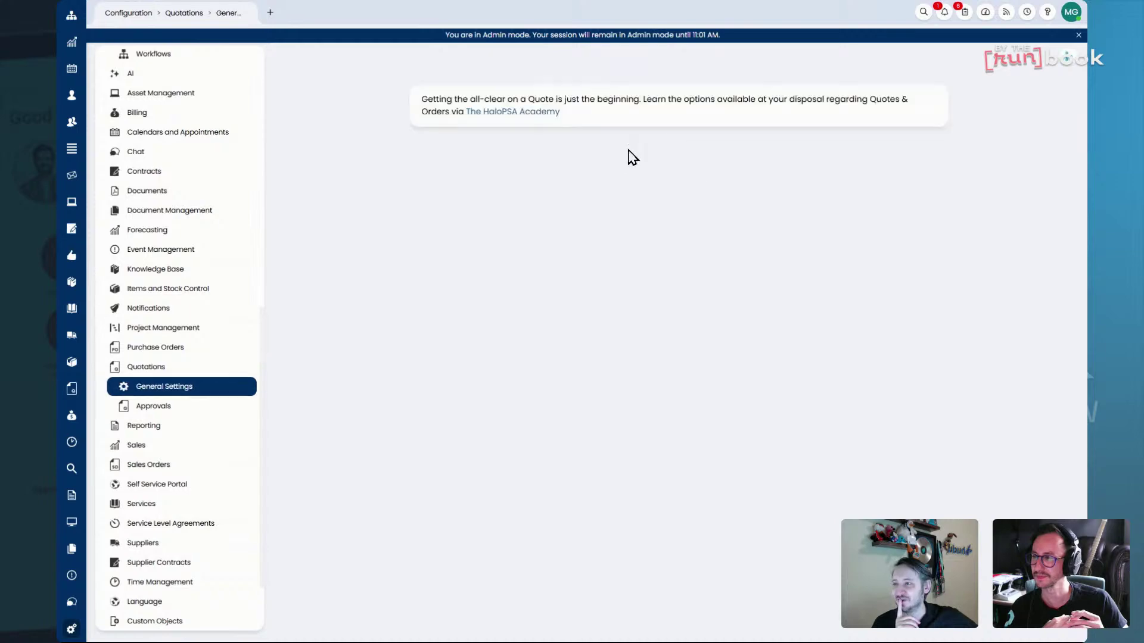
scroll(504, 315, "down", 10)
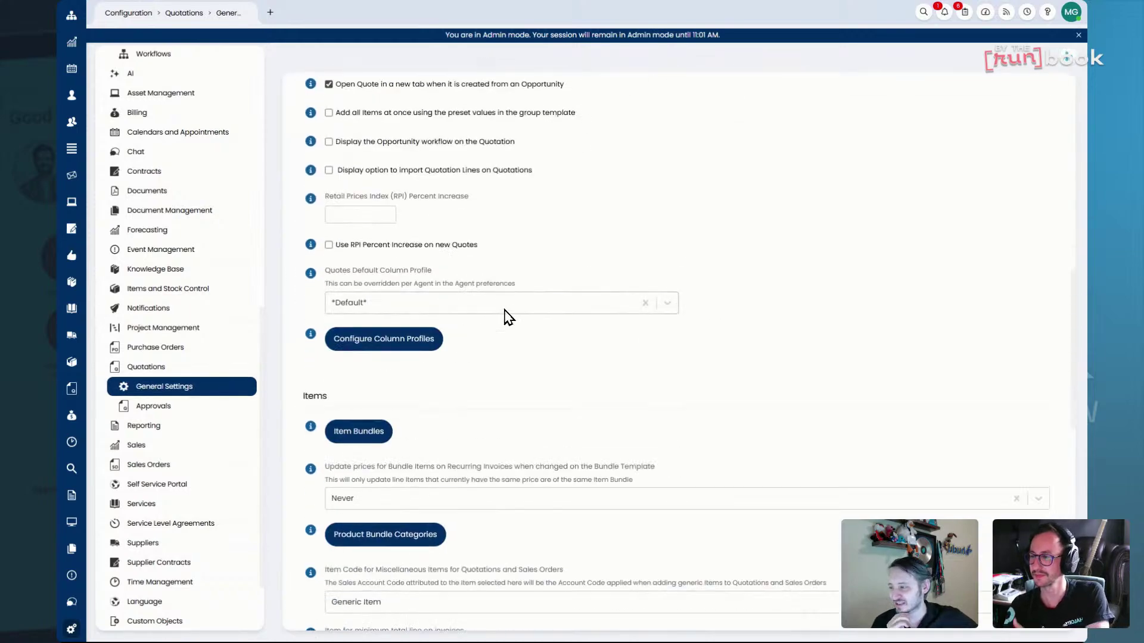
scroll(505, 316, "up", 8)
left_click(369, 184)
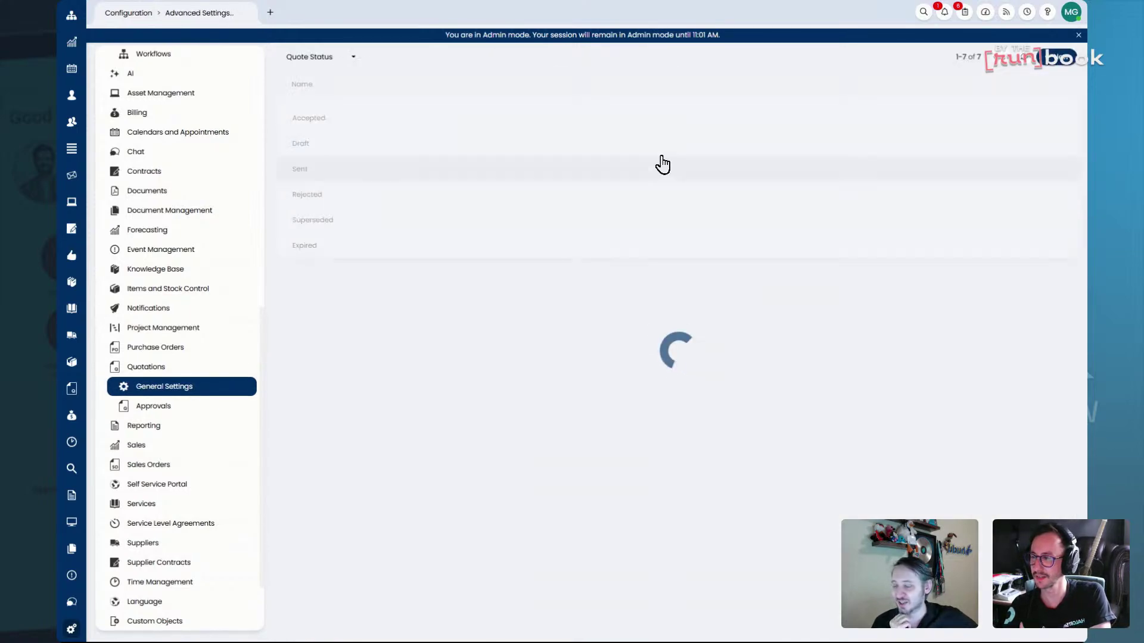
Open the unnamed quote status for editing, examine its options for hiding quotes, and return to the status list.
left_click(367, 111)
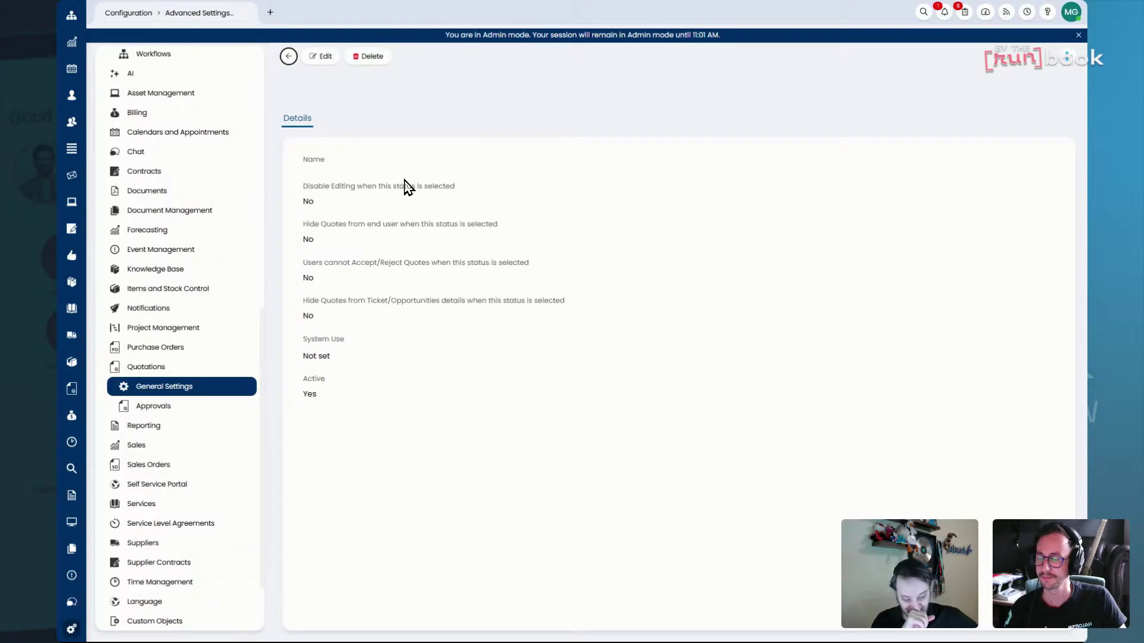
left_click(316, 57)
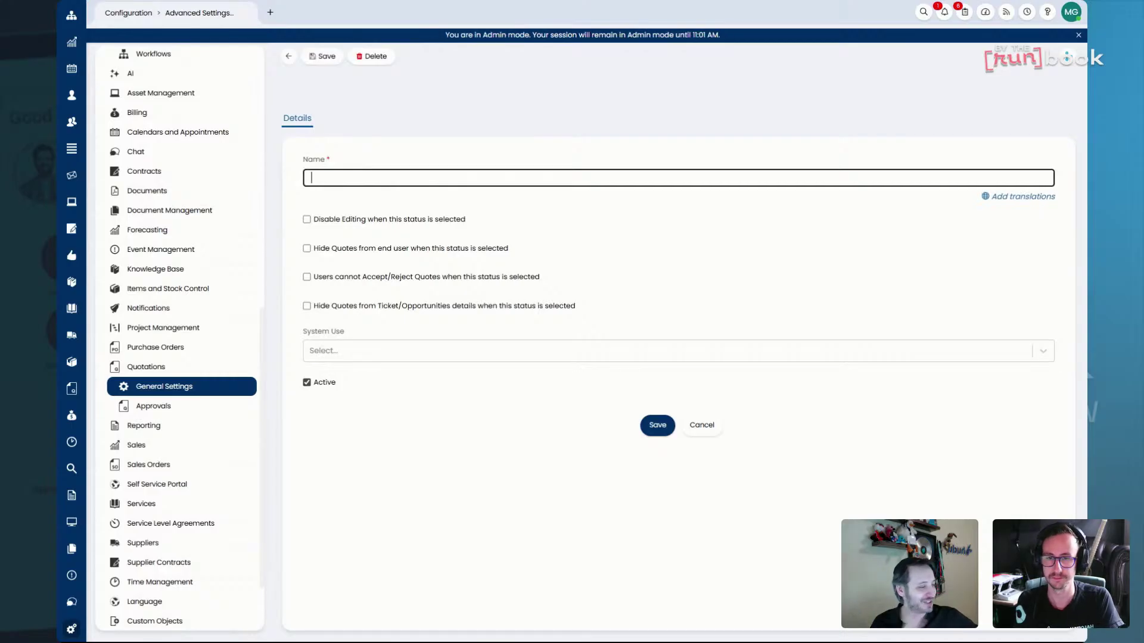
left_click(289, 56)
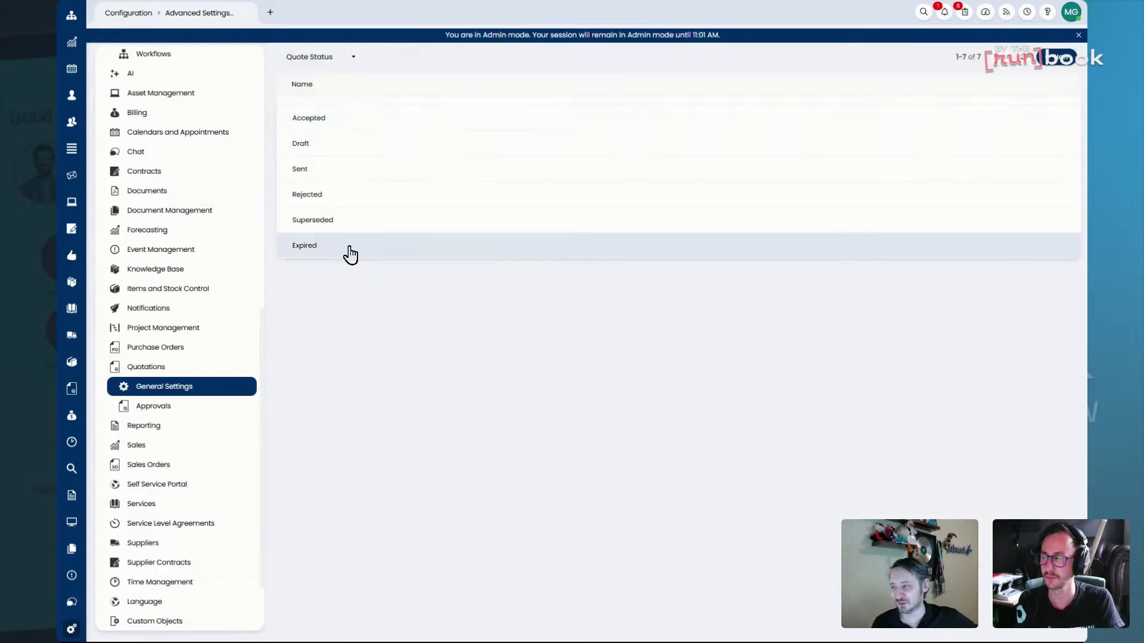
Open the Accepted quote status for editing, try System Use as Closed, set it back to Accepted, and review its restriction options.
left_click(388, 118)
left_click(320, 56)
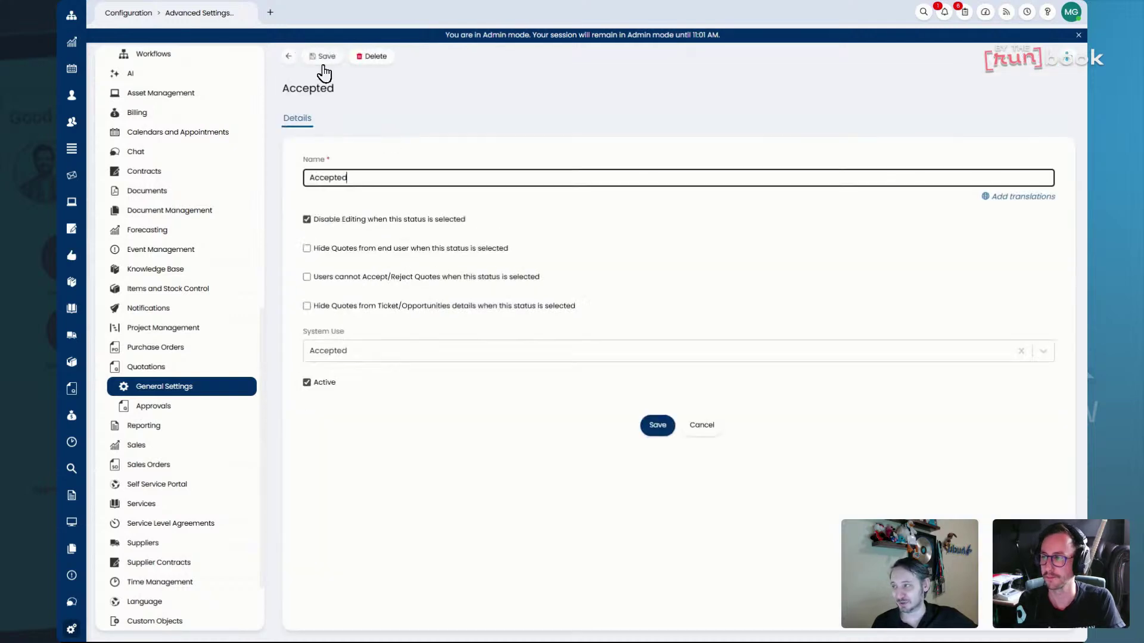
left_click(362, 350)
left_click(364, 392)
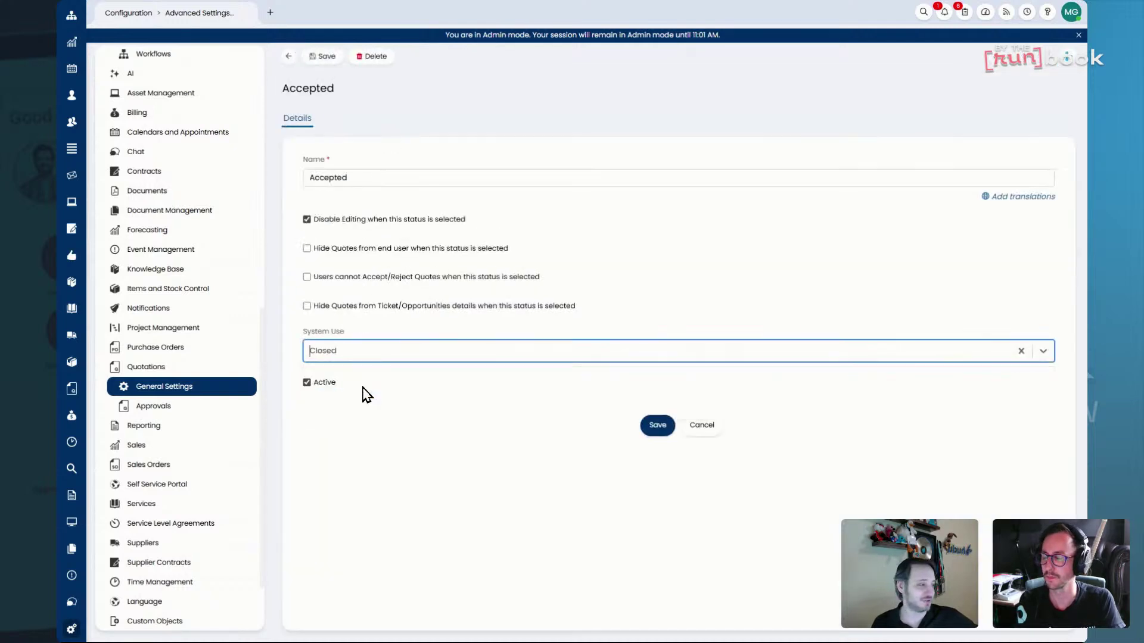
left_click(383, 353)
left_click(364, 406)
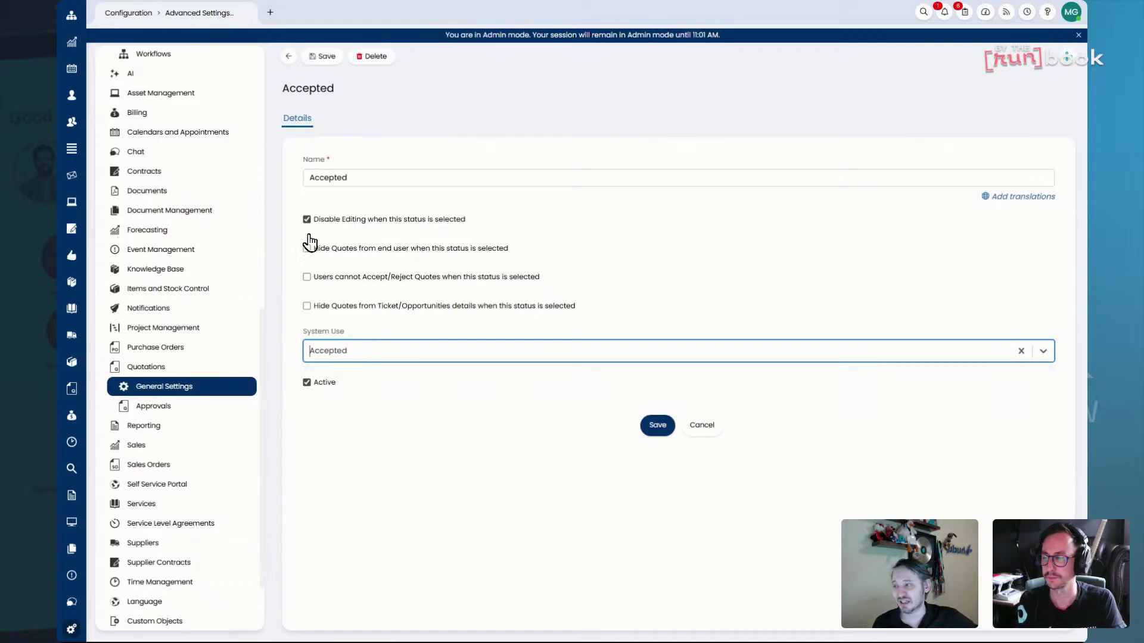
left_click_drag(299, 210, 577, 289)
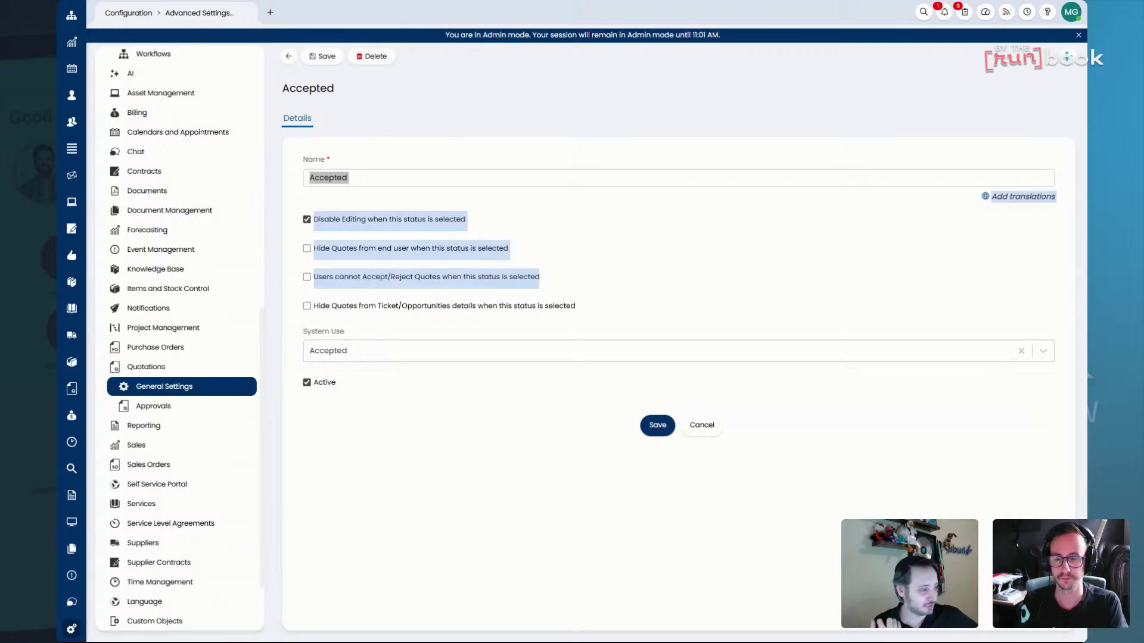
left_click(685, 423)
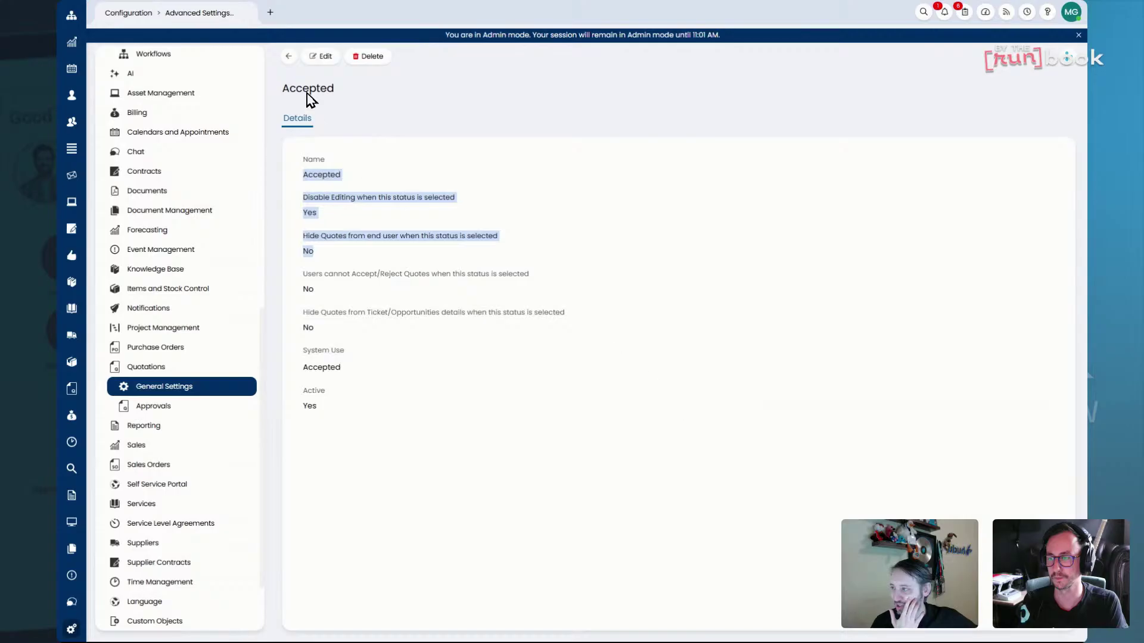
For the Draft quote status, enable hiding quotes from the end user and preventing users from accepting or rejecting quotes, and save it.
left_click(289, 62)
left_click(391, 141)
left_click(325, 60)
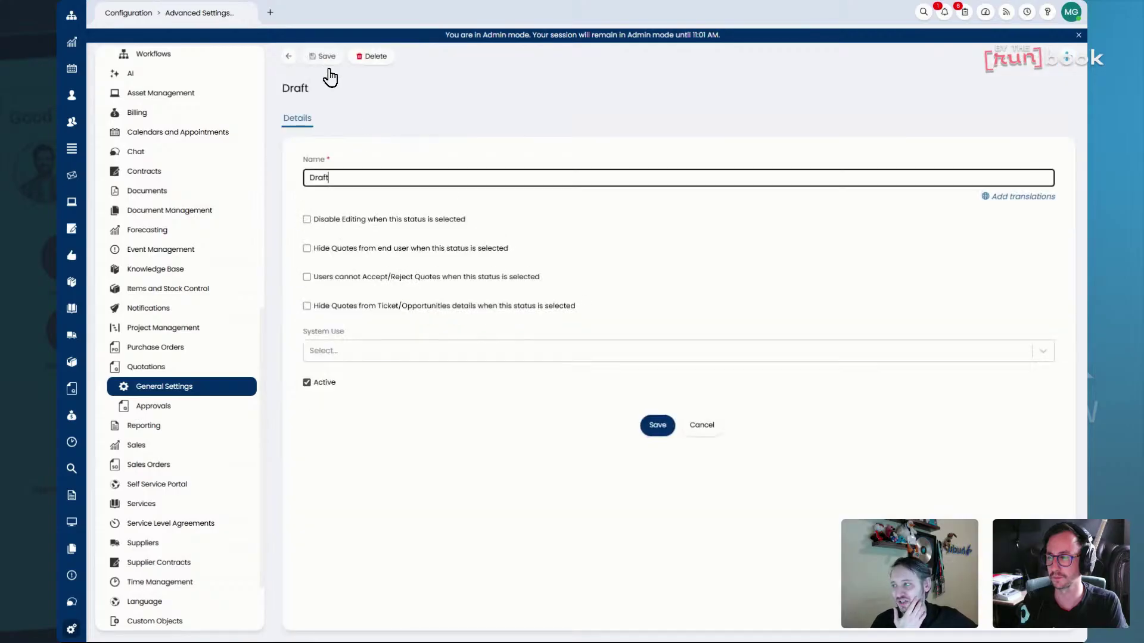
left_click_drag(560, 251, 289, 258)
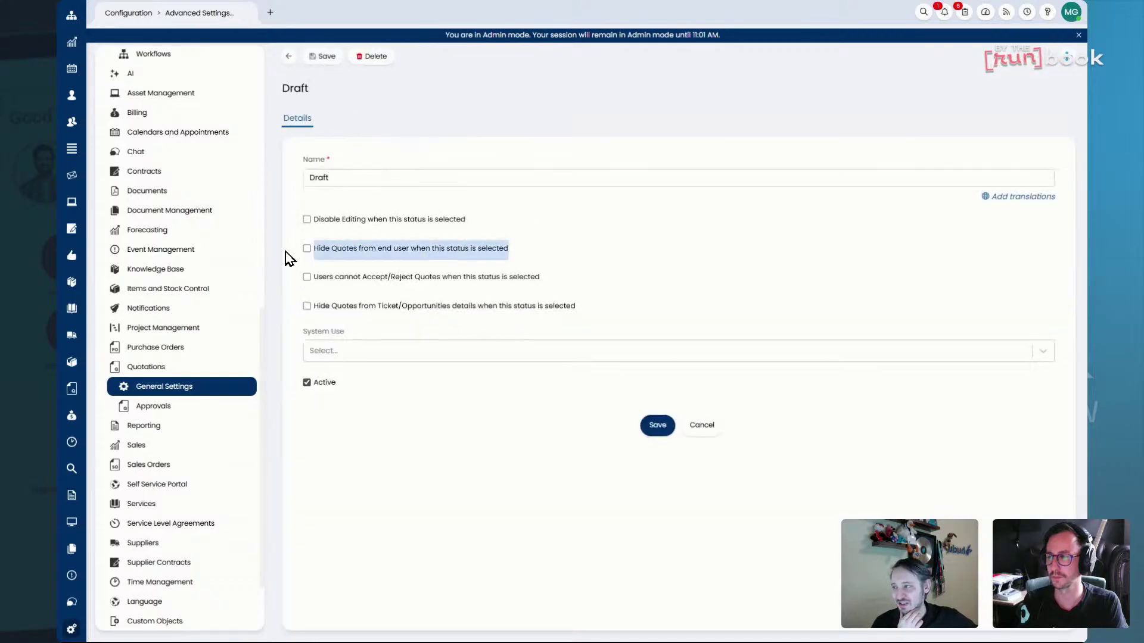
left_click(390, 249)
left_click_drag(595, 252, 327, 261)
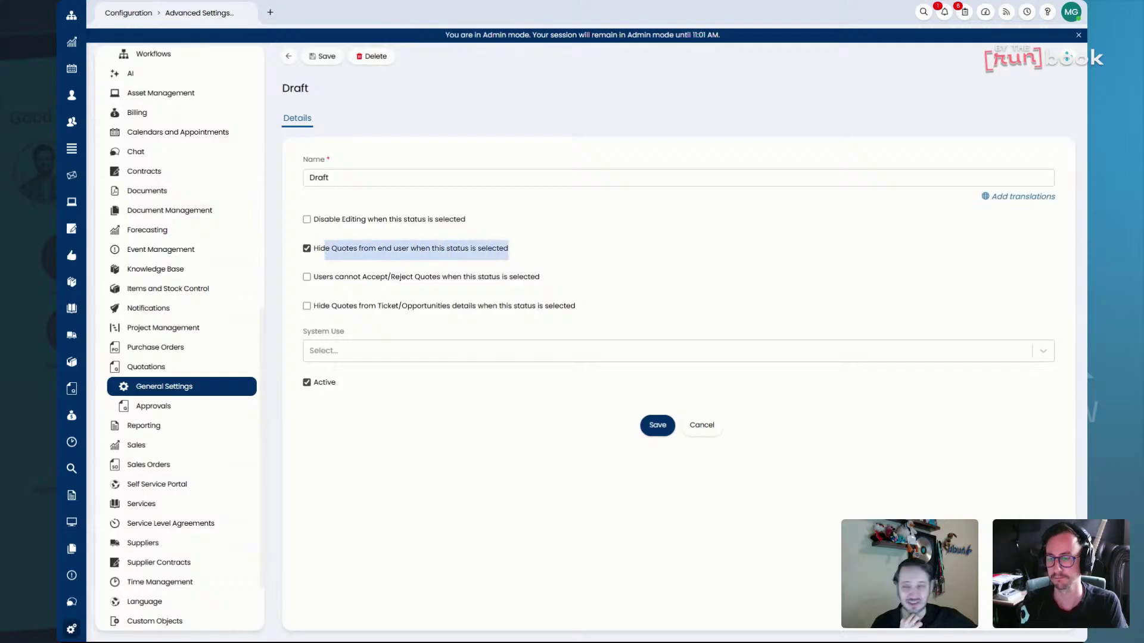
left_click(381, 278)
left_click_drag(589, 280, 295, 237)
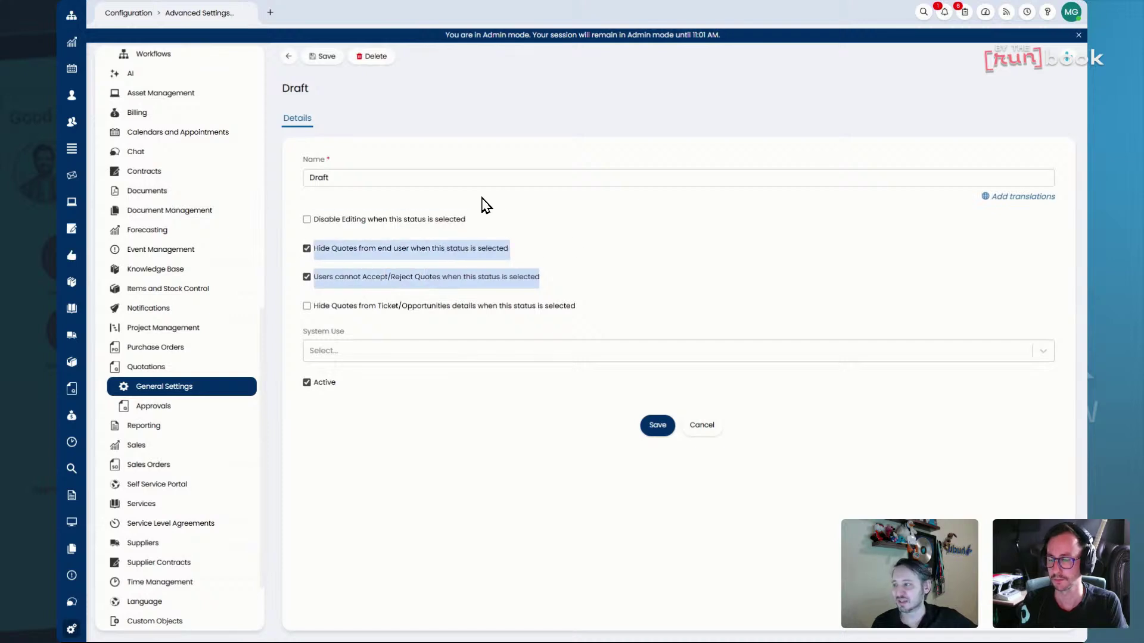
left_click(650, 428)
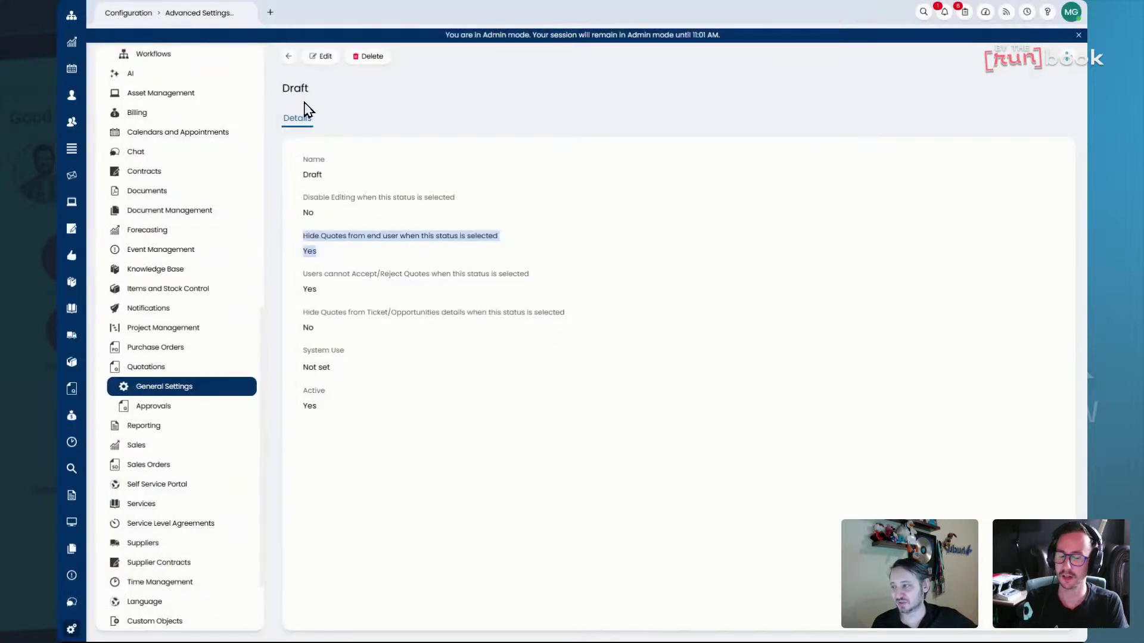
left_click(315, 59)
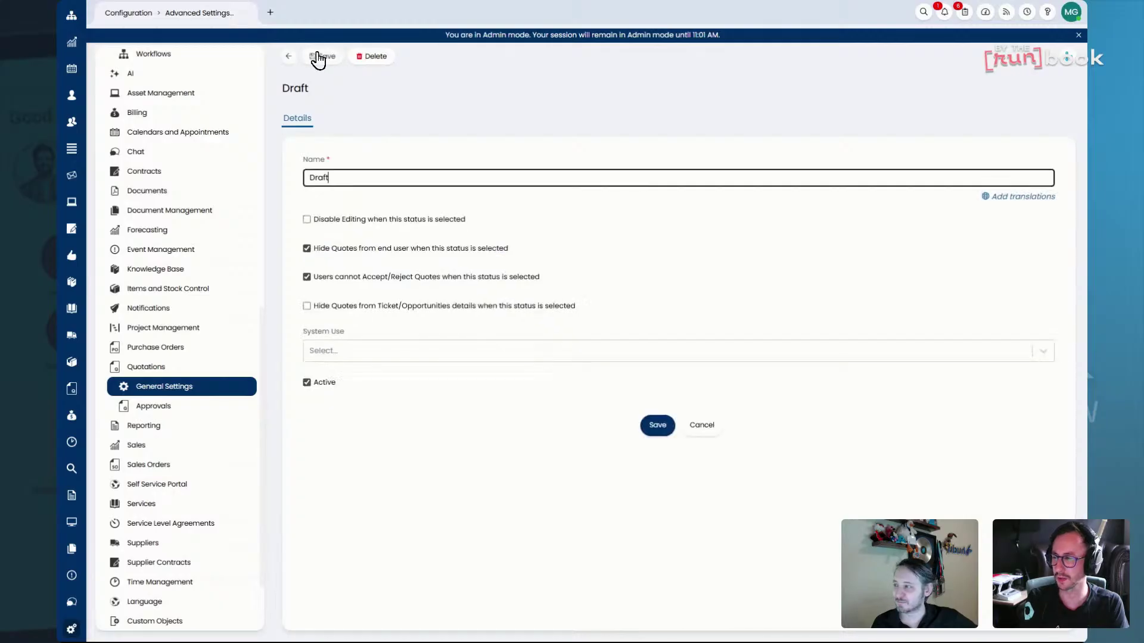
For the Expired quote status, prevent users from accepting or rejecting quotes, hide quotes from the end user, and save it.
left_click(289, 56)
left_click(345, 245)
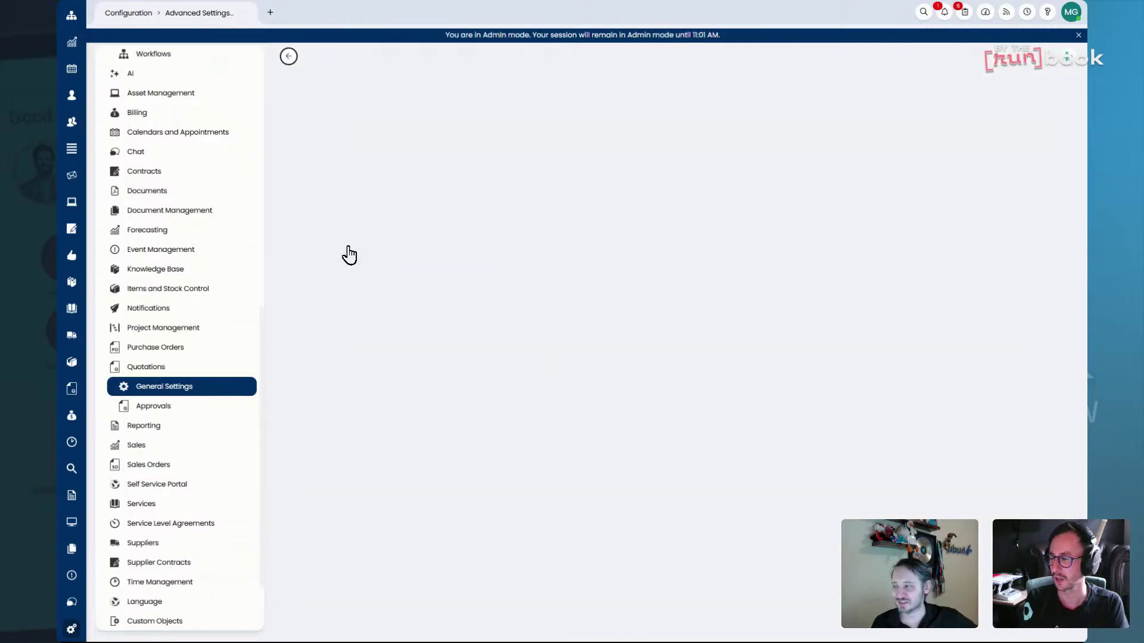
left_click(316, 57)
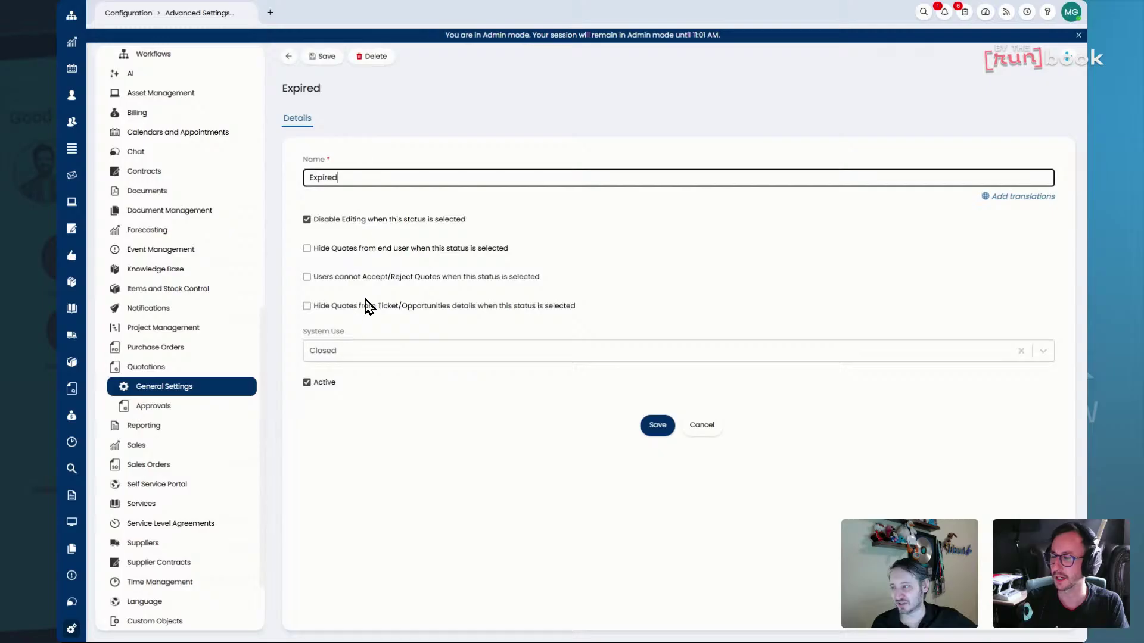
left_click_drag(305, 330, 426, 365)
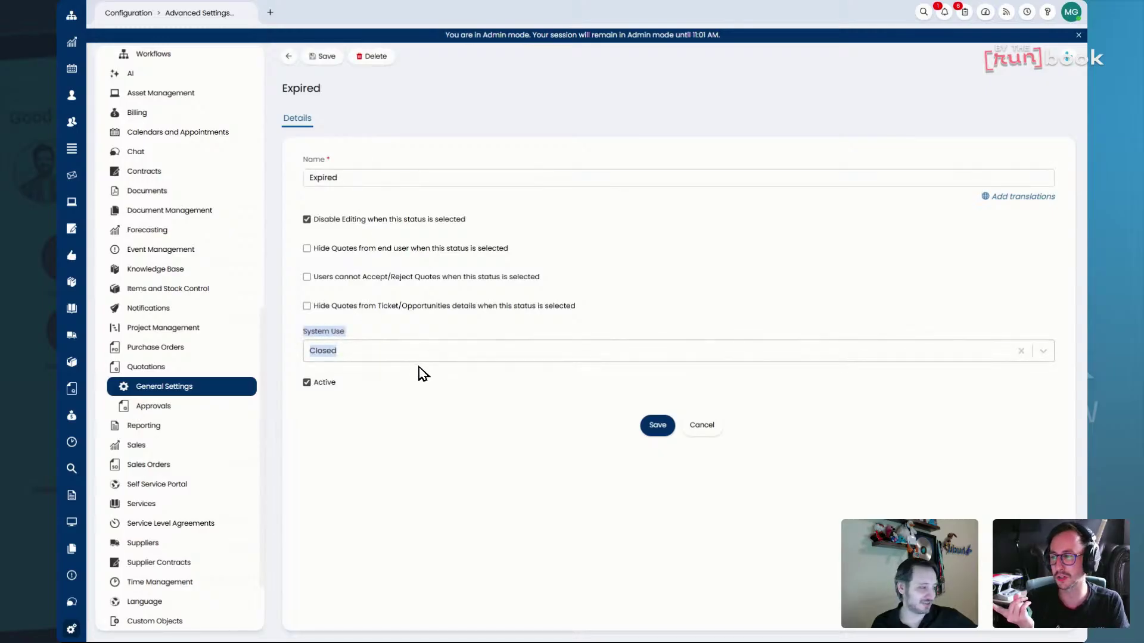
left_click(417, 277)
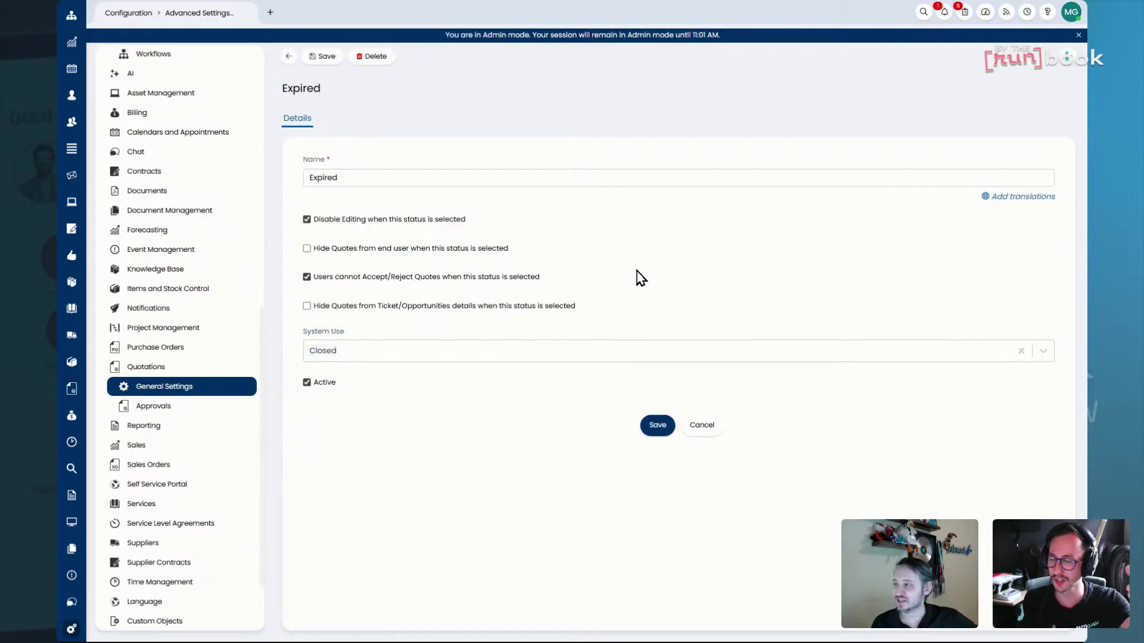
left_click_drag(638, 276, 296, 297)
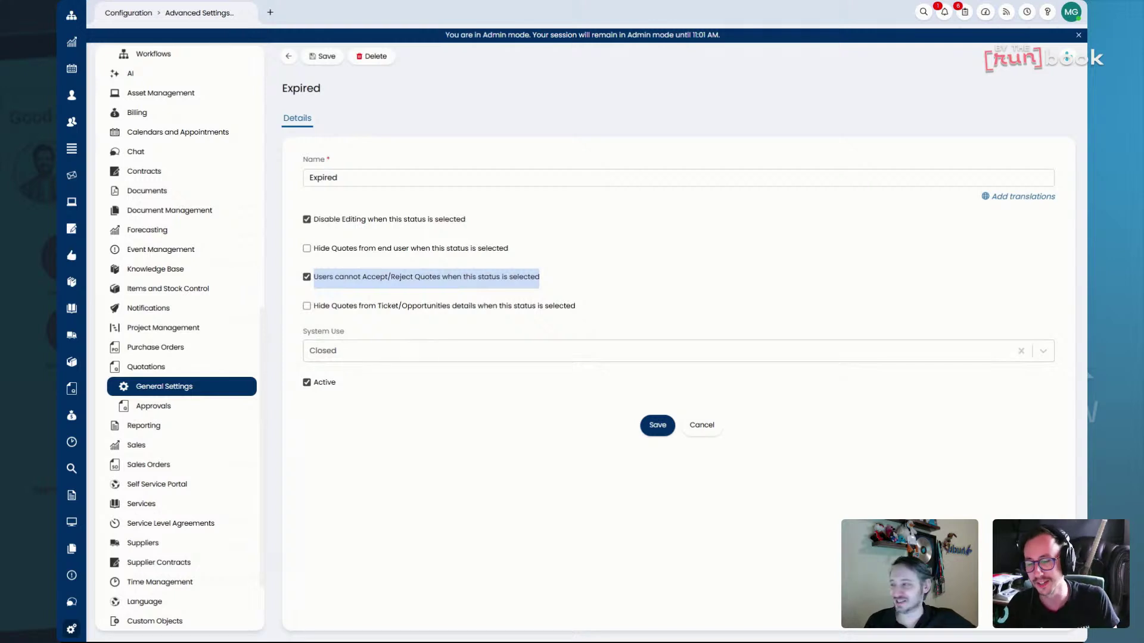
left_click(492, 249)
left_click_drag(556, 253, 309, 255)
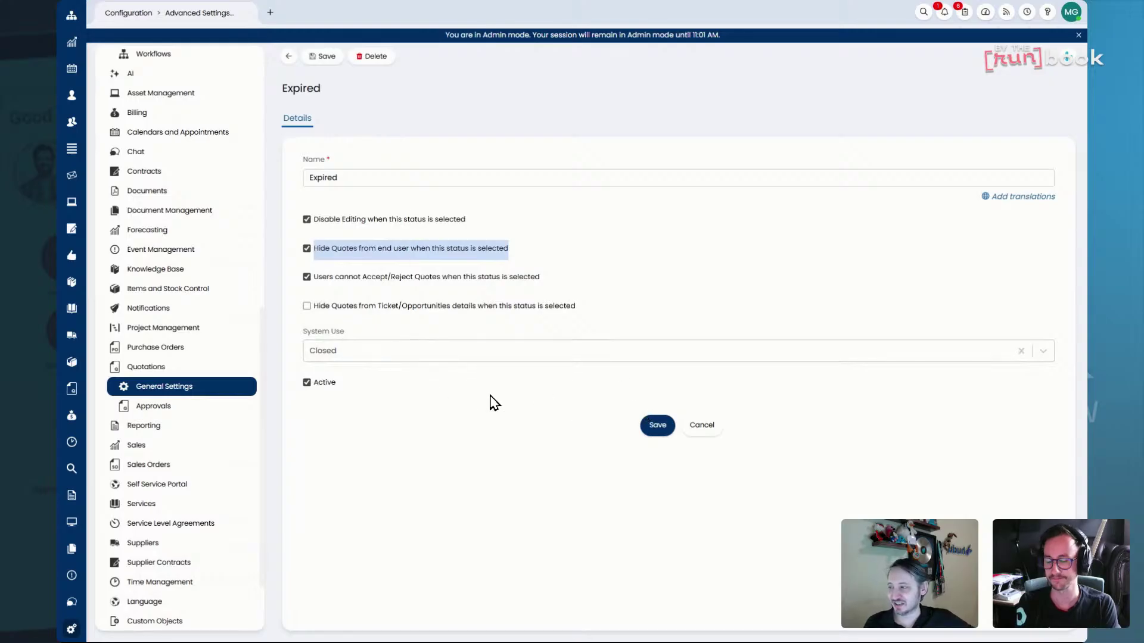
left_click(650, 426)
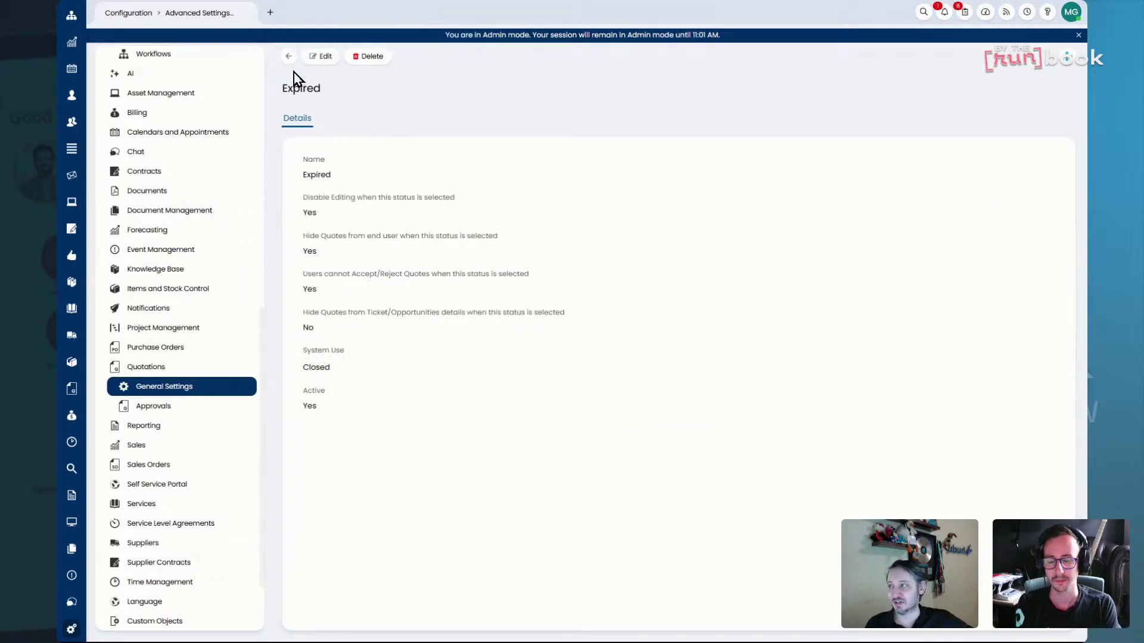
Reopen the Expired quote status for editing and examine the option to hide quotes from ticket and opportunity details.
left_click(318, 56)
left_click_drag(613, 310, 314, 328)
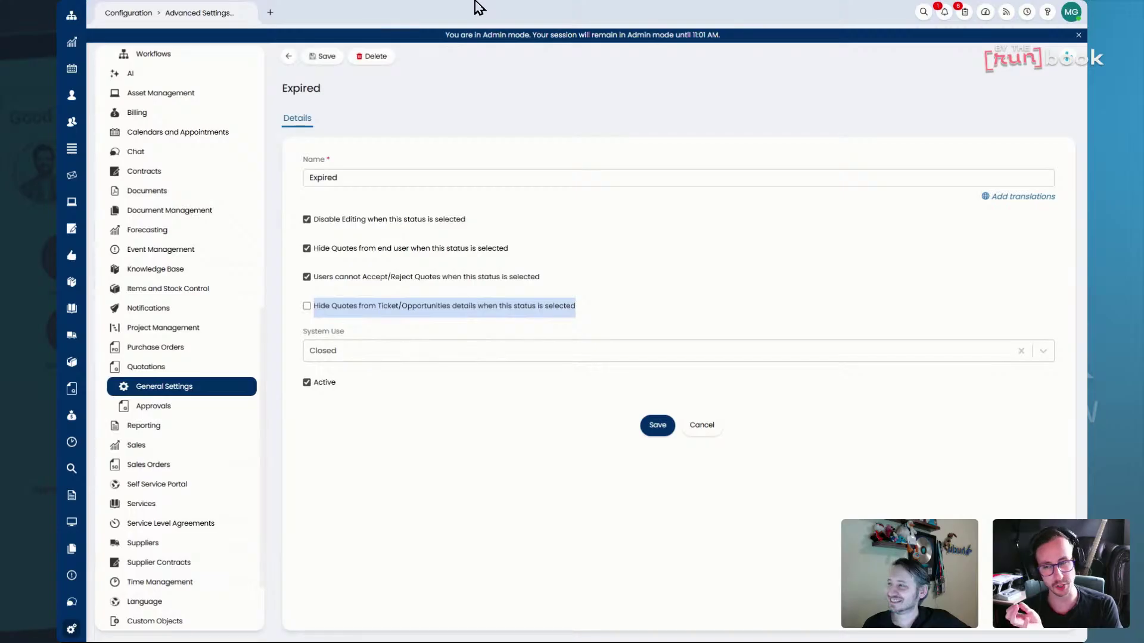
Return to the 2.192 release notes and view more information on the added option to disable SLAs.
key("alt+Tab")
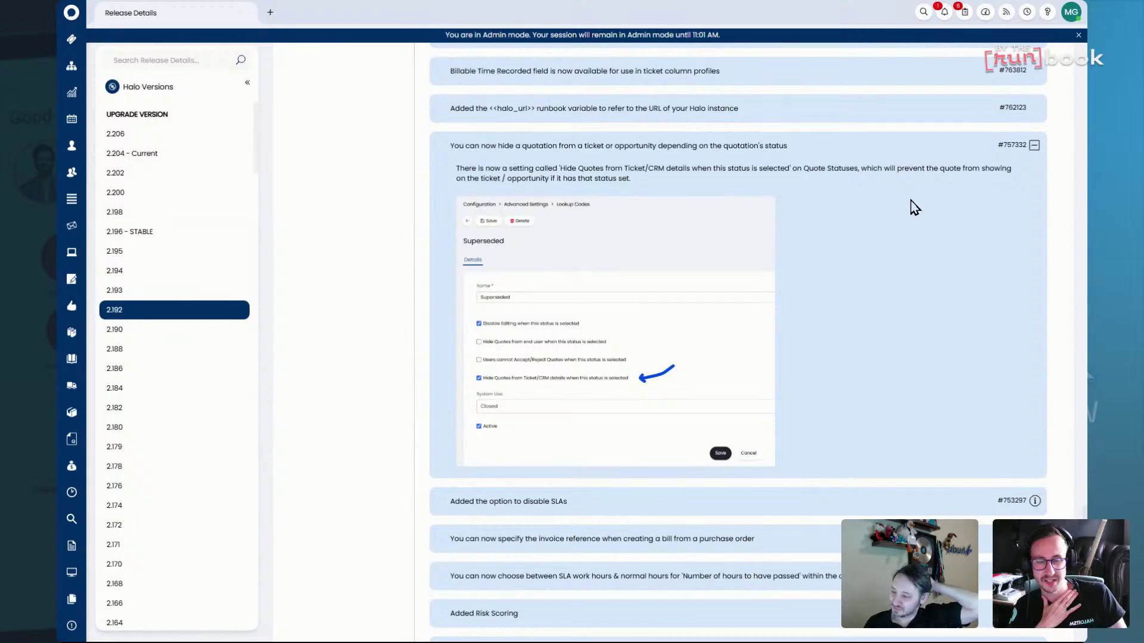
left_click(1035, 501)
scroll(1035, 510, "down", 3)
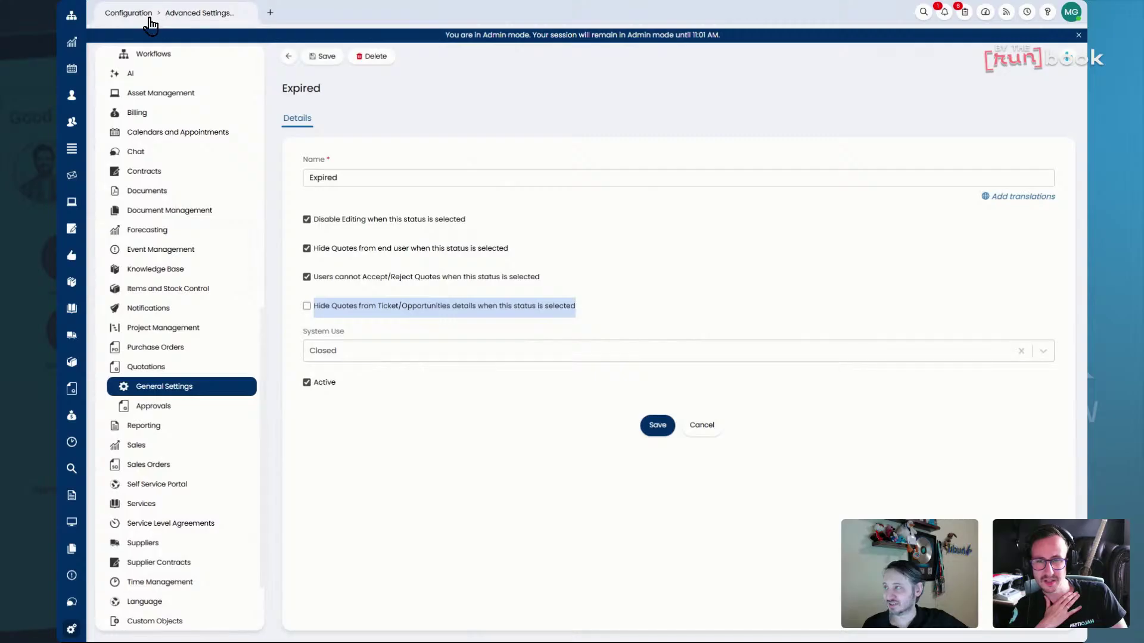
Search the configuration for "service" and open the list of service level agreements.
left_click(142, 13)
left_click(648, 102)
type("service")
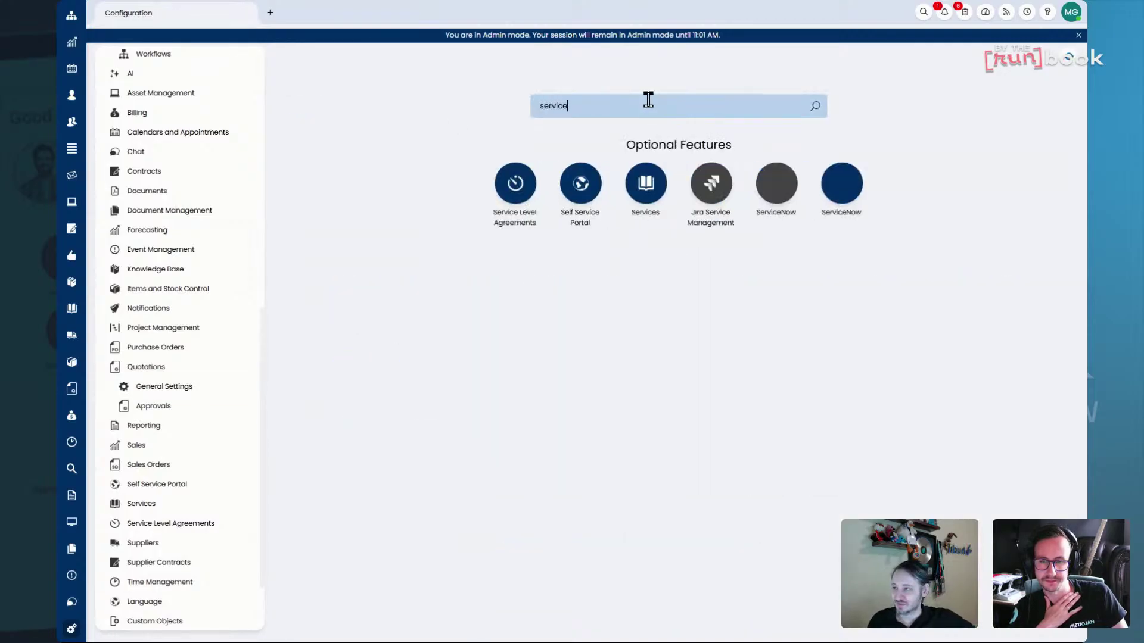
left_click(504, 191)
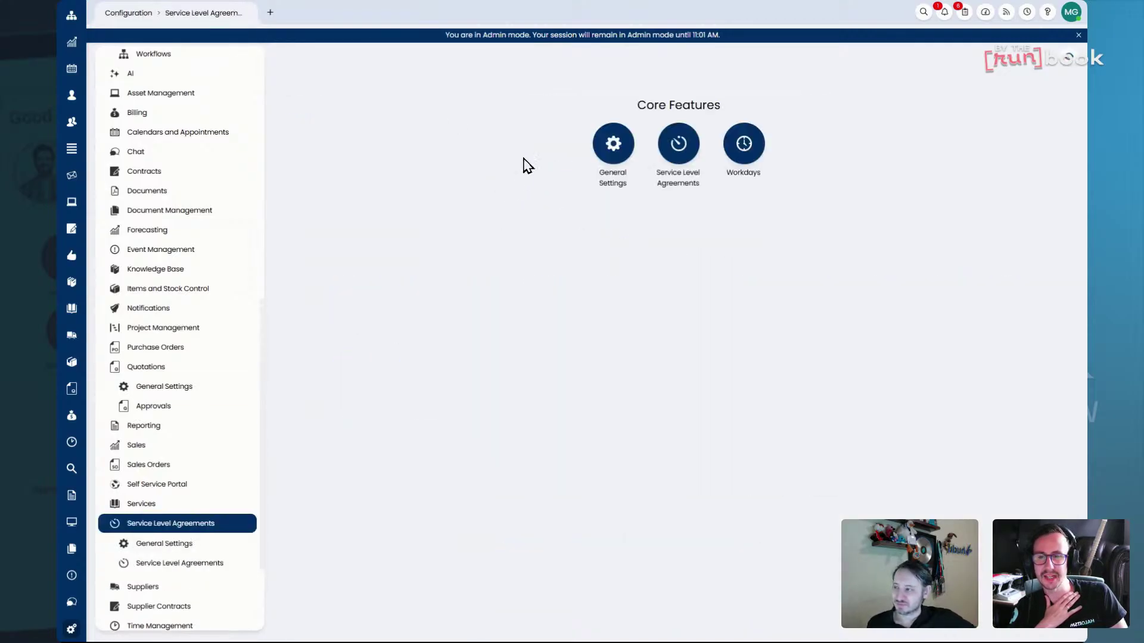
left_click(678, 143)
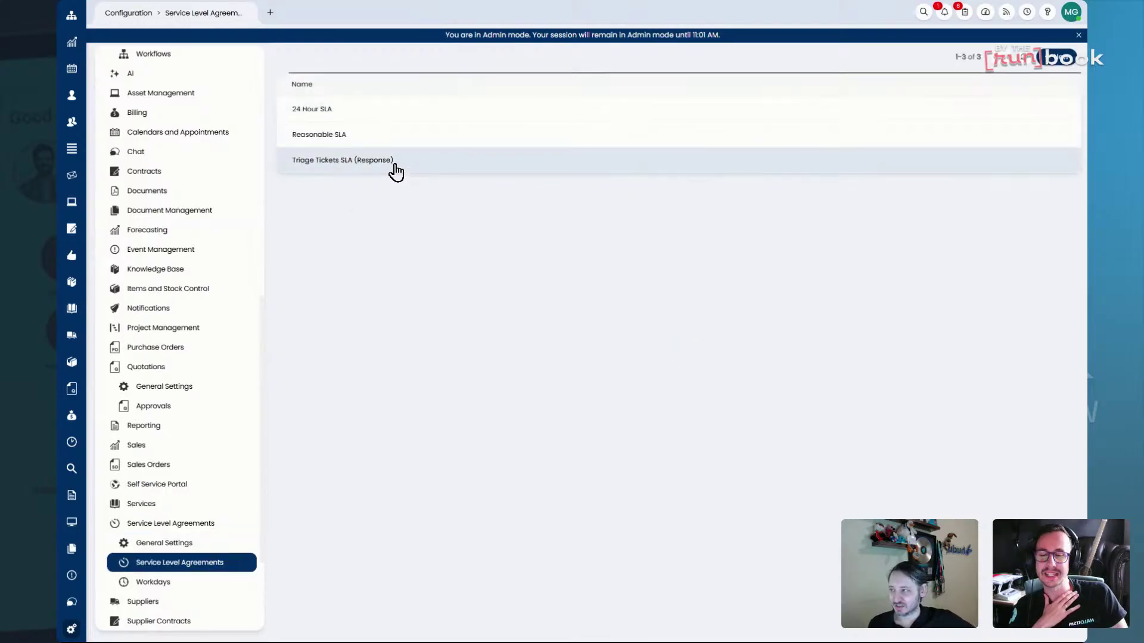
Open Triage Tickets SLA (Response) for editing and turn off its Active option.
left_click(394, 168)
left_click(323, 57)
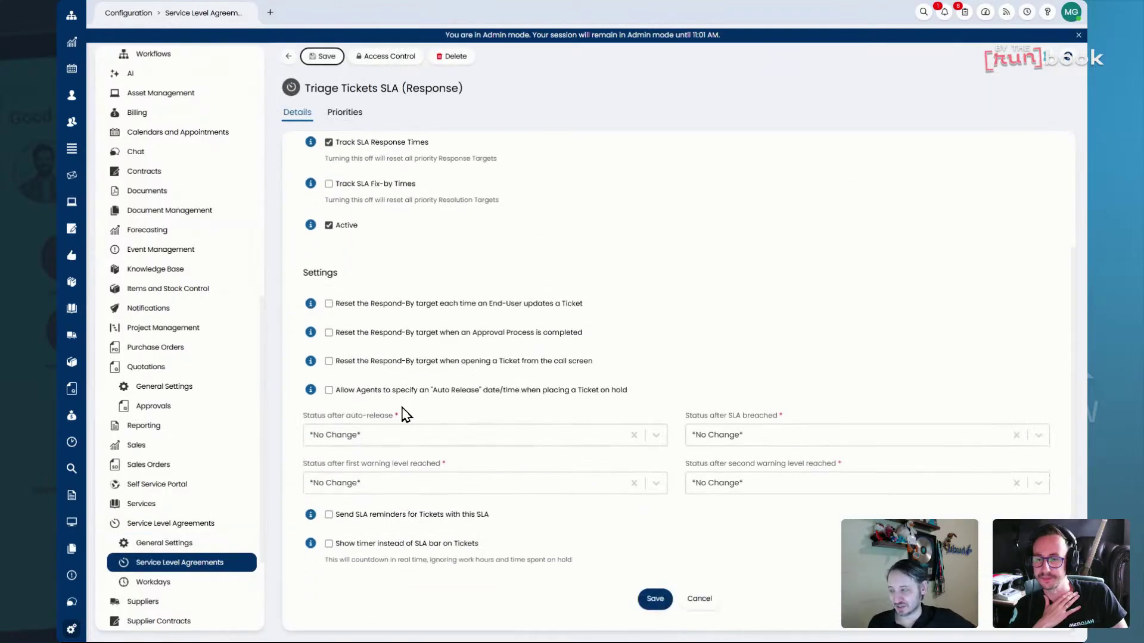
left_click(335, 374)
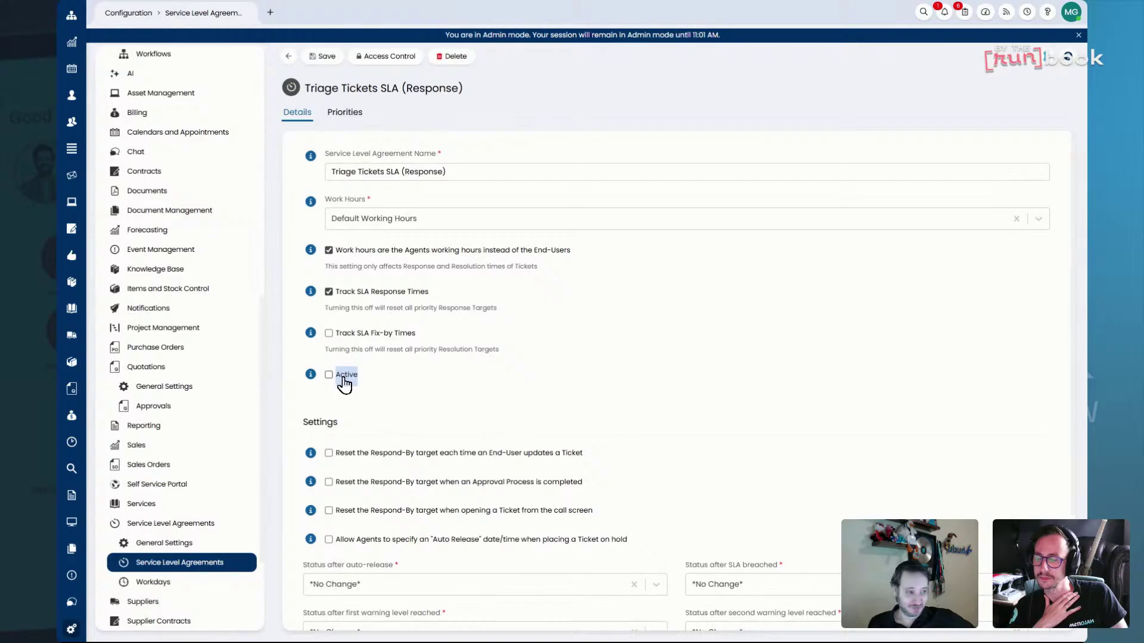
left_click(343, 378)
left_click(343, 378)
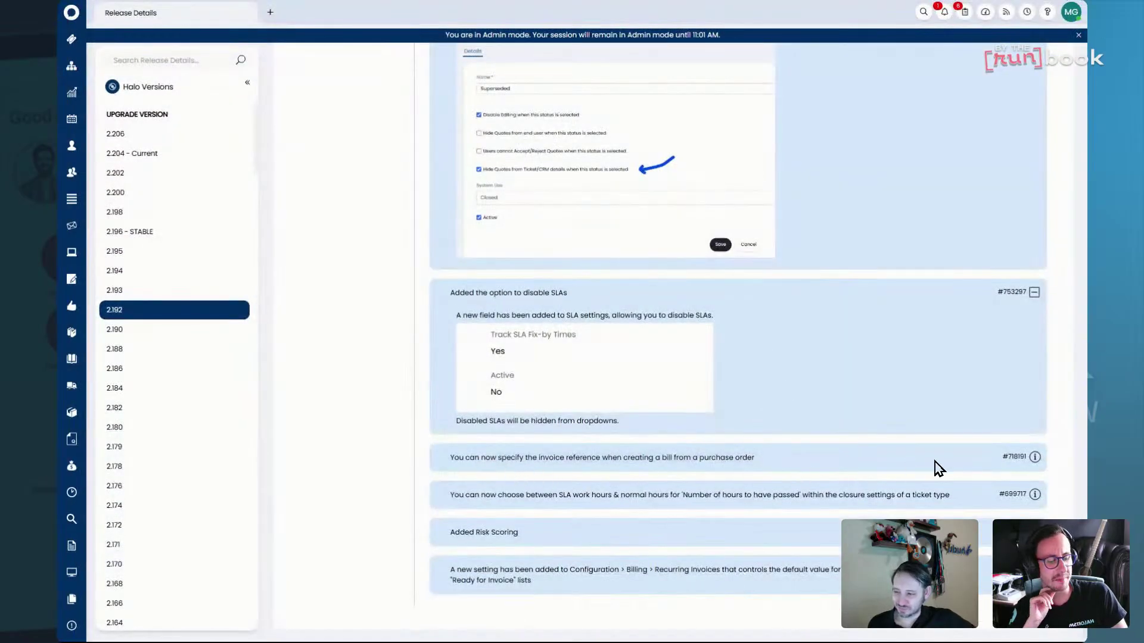
Read the release note about specifying the invoice reference on purchase order bills, and collapse it and the note about disabling SLAs.
left_click(1035, 458)
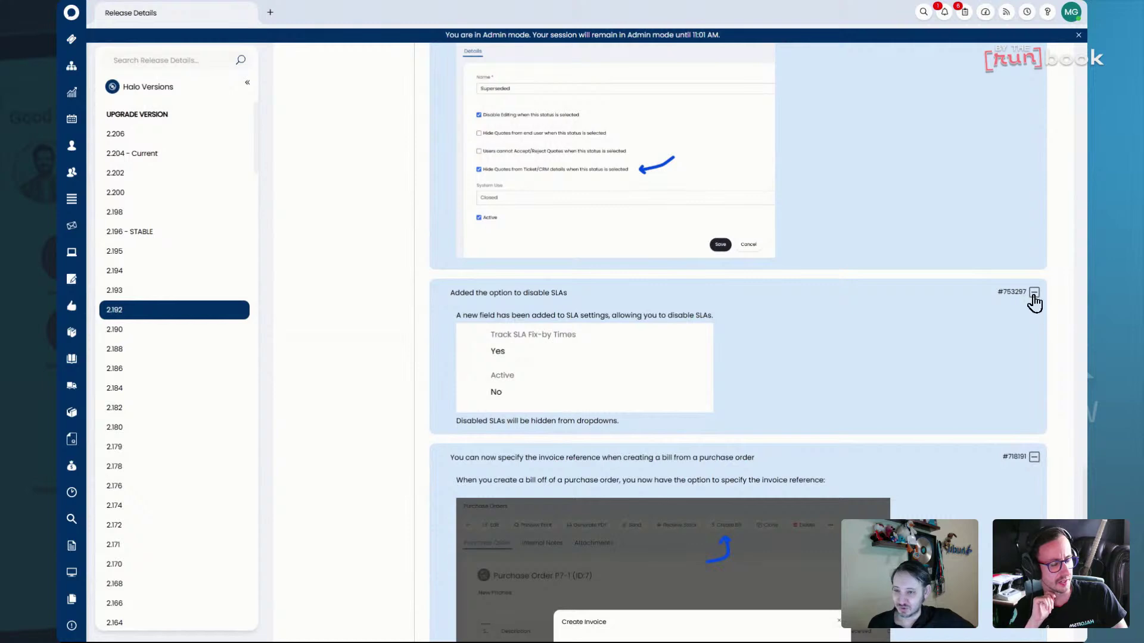
left_click(1035, 293)
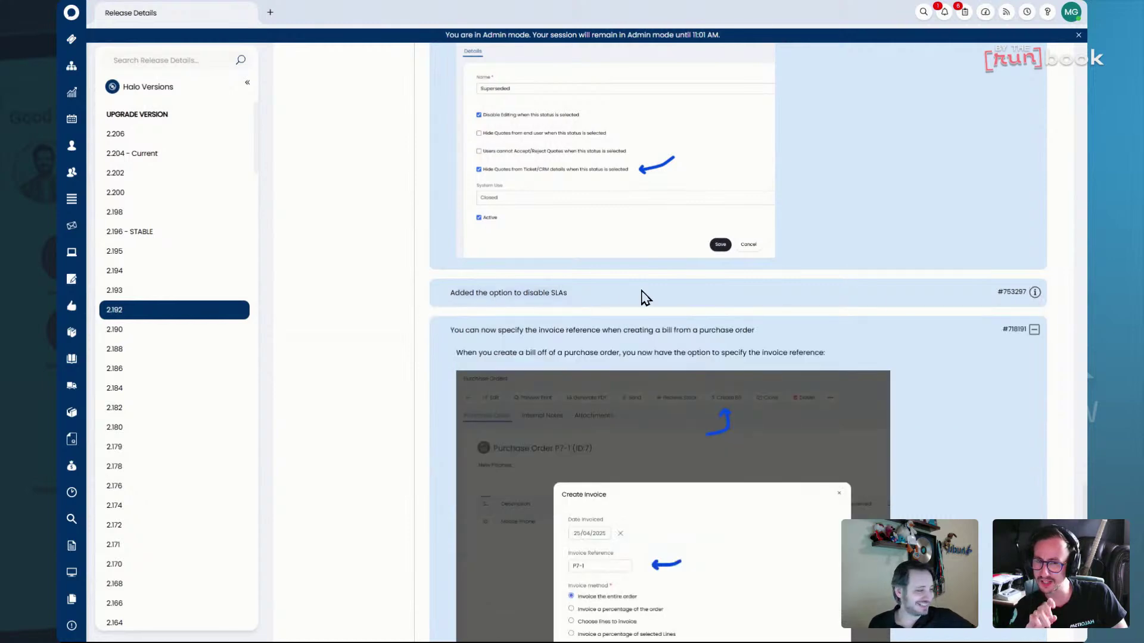
scroll(643, 297, "down", 3)
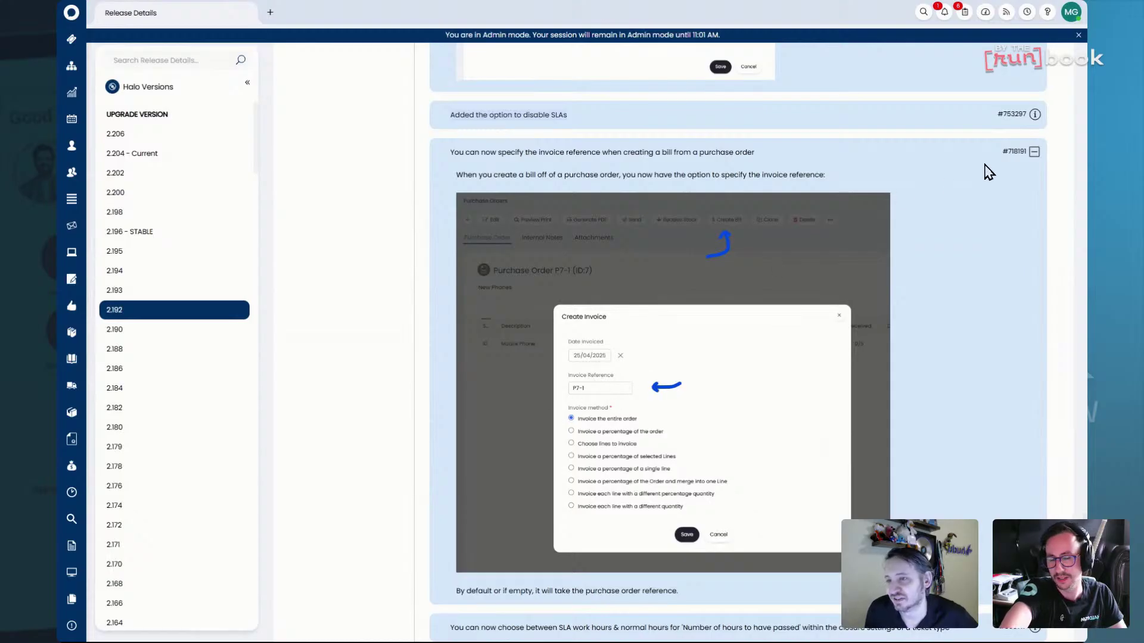
left_click(1034, 152)
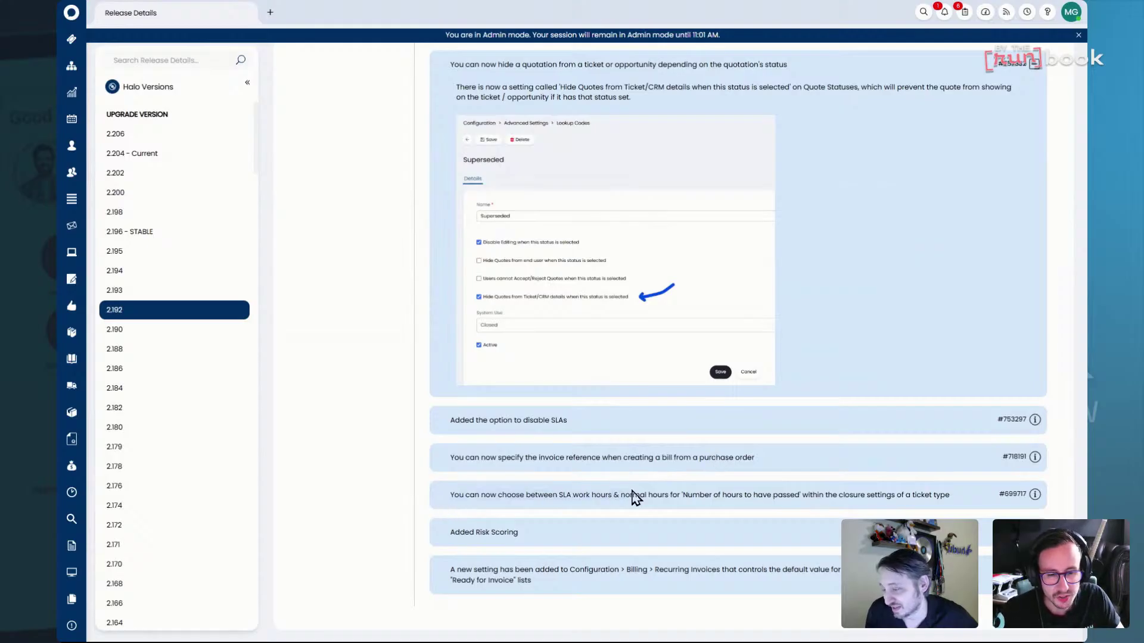
left_click(1035, 457)
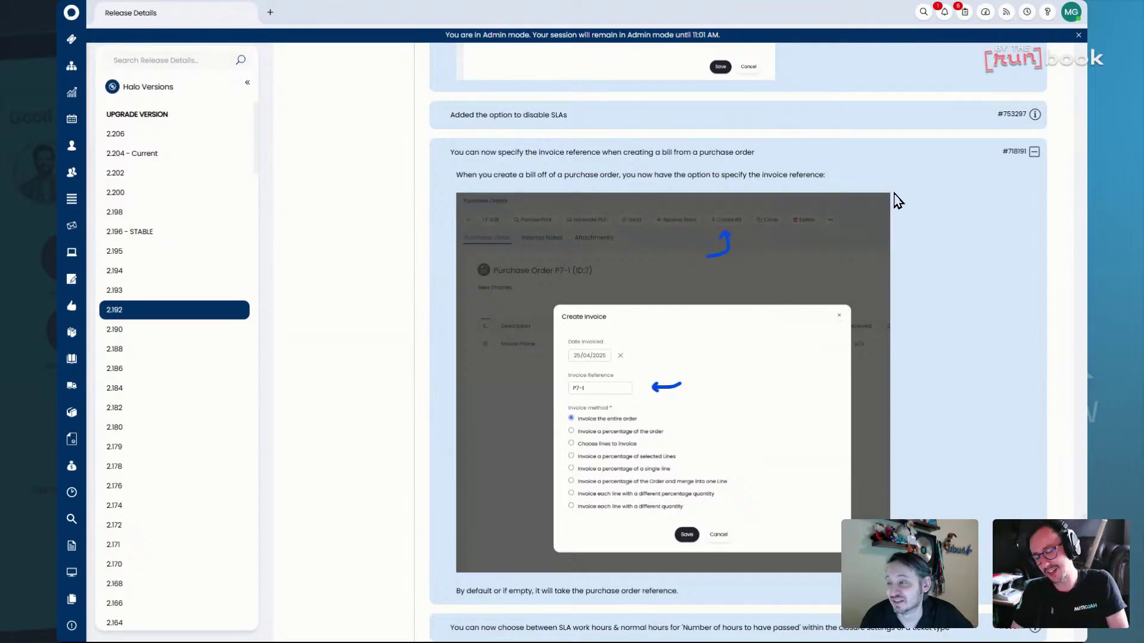
left_click(1034, 154)
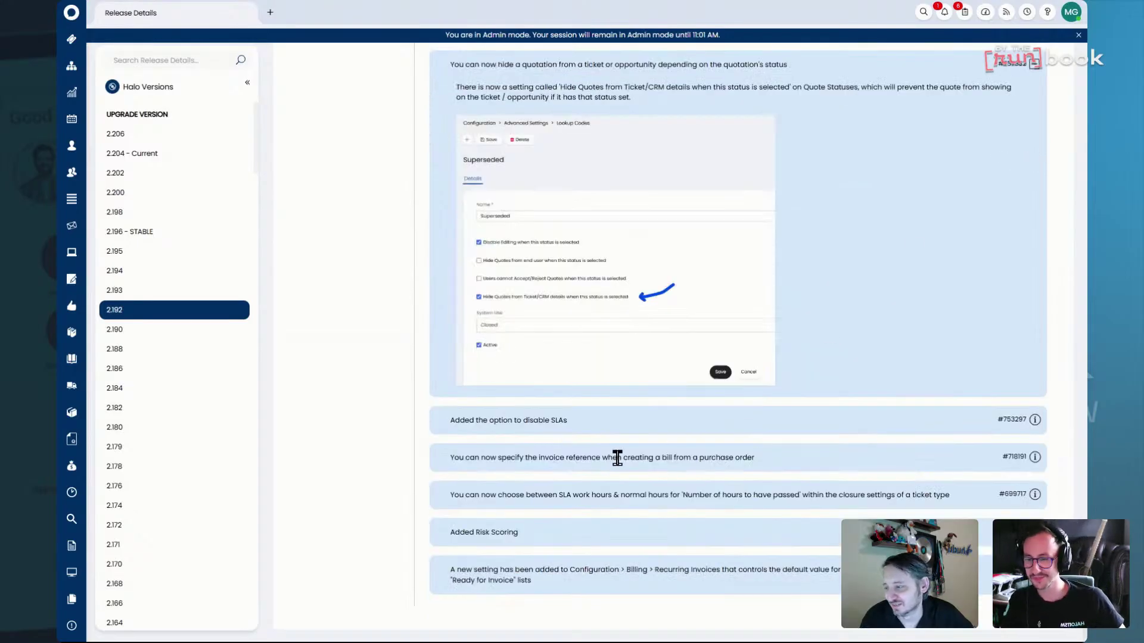
View more information on the release note about choosing SLA work hours or normal hours in a ticket type's closure settings.
left_click(1034, 495)
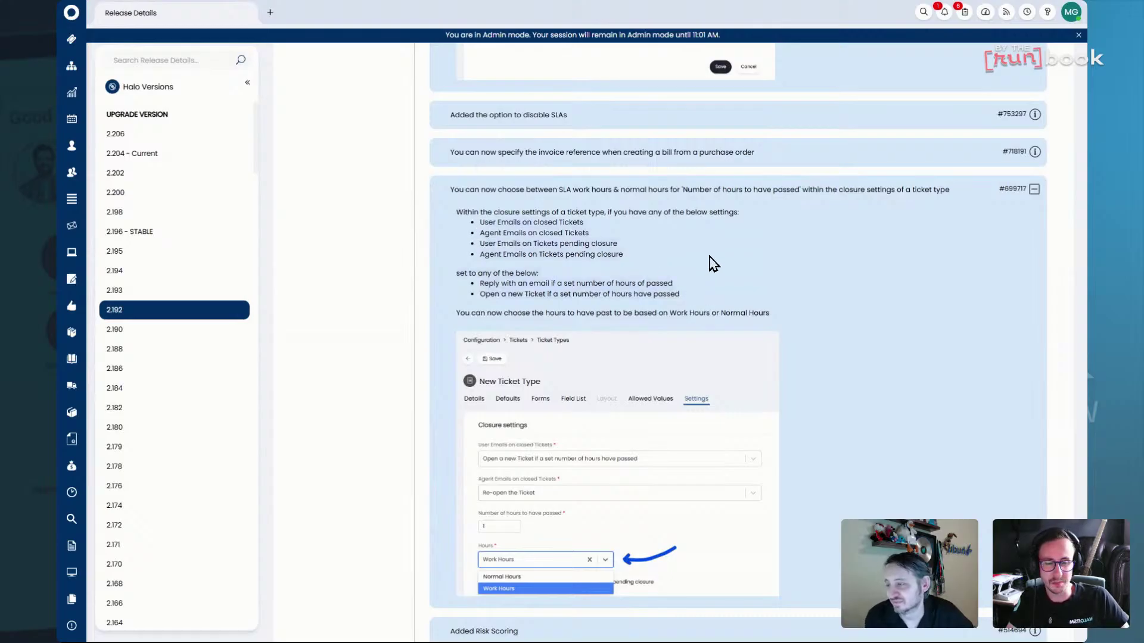
scroll(666, 255, "down", 1)
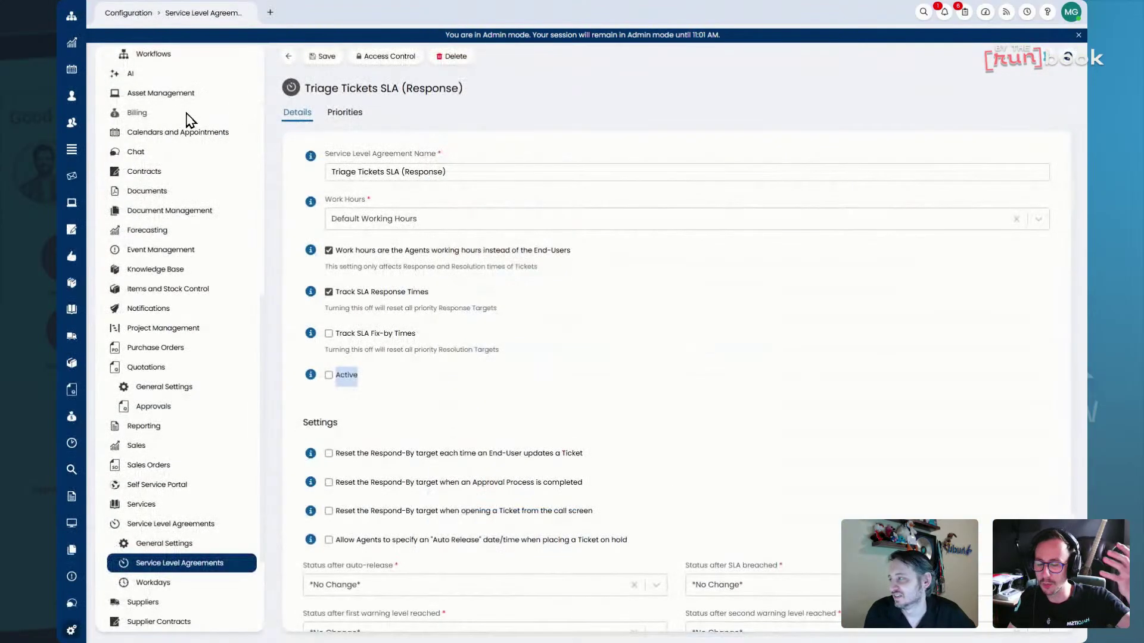
Open the Incident ticket type from the Tickets configuration and start editing its settings.
scroll(202, 197, "up", 9)
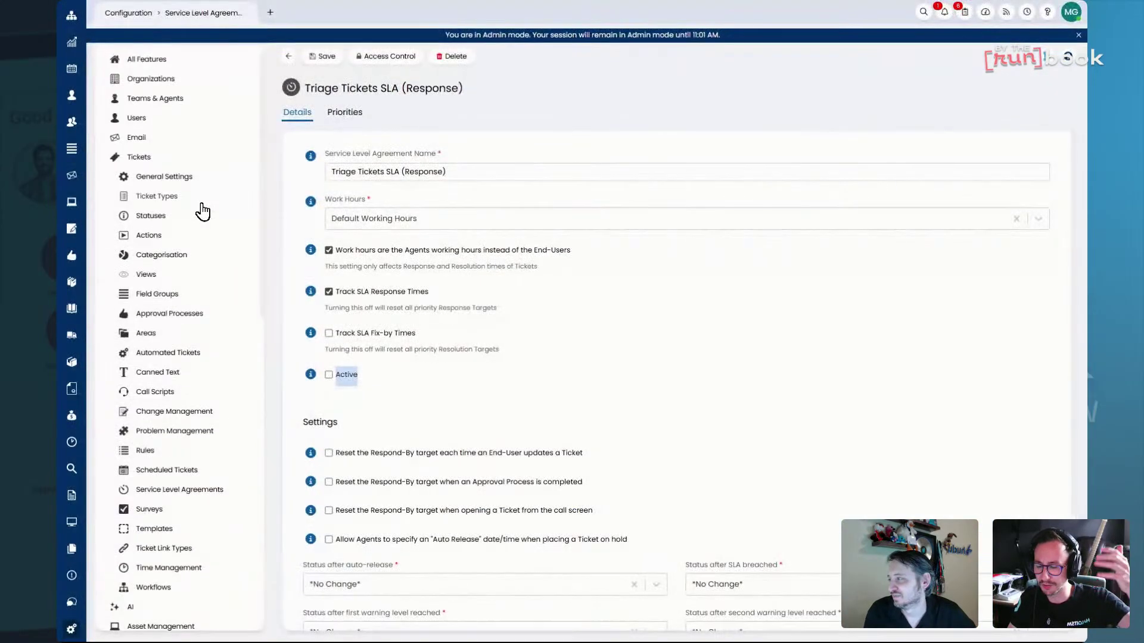
left_click(201, 180)
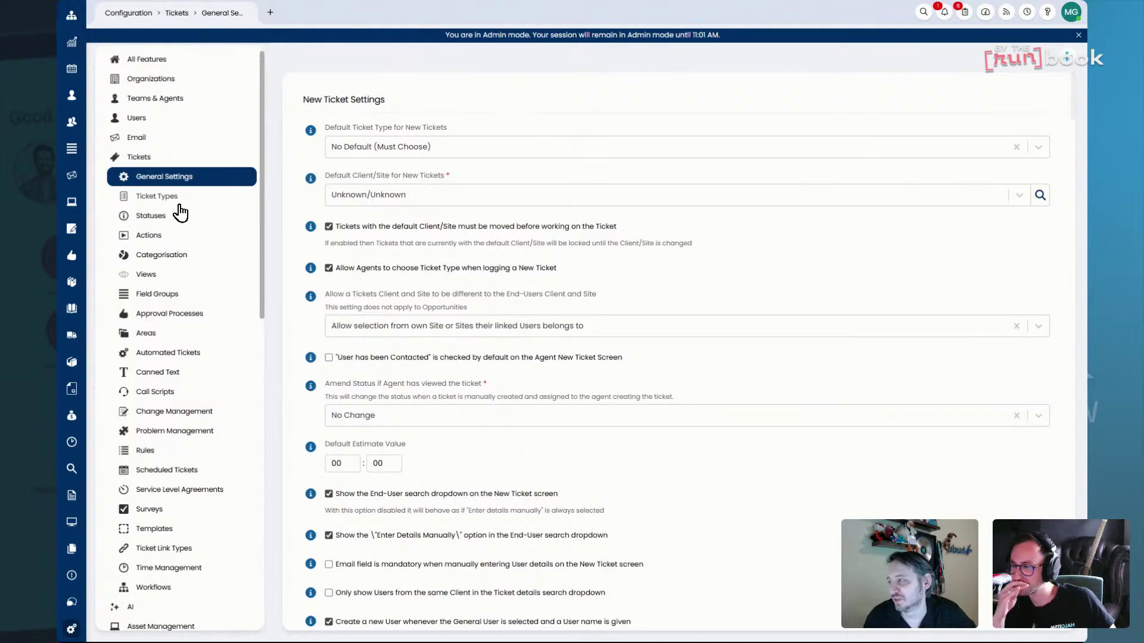
left_click(179, 197)
left_click(389, 199)
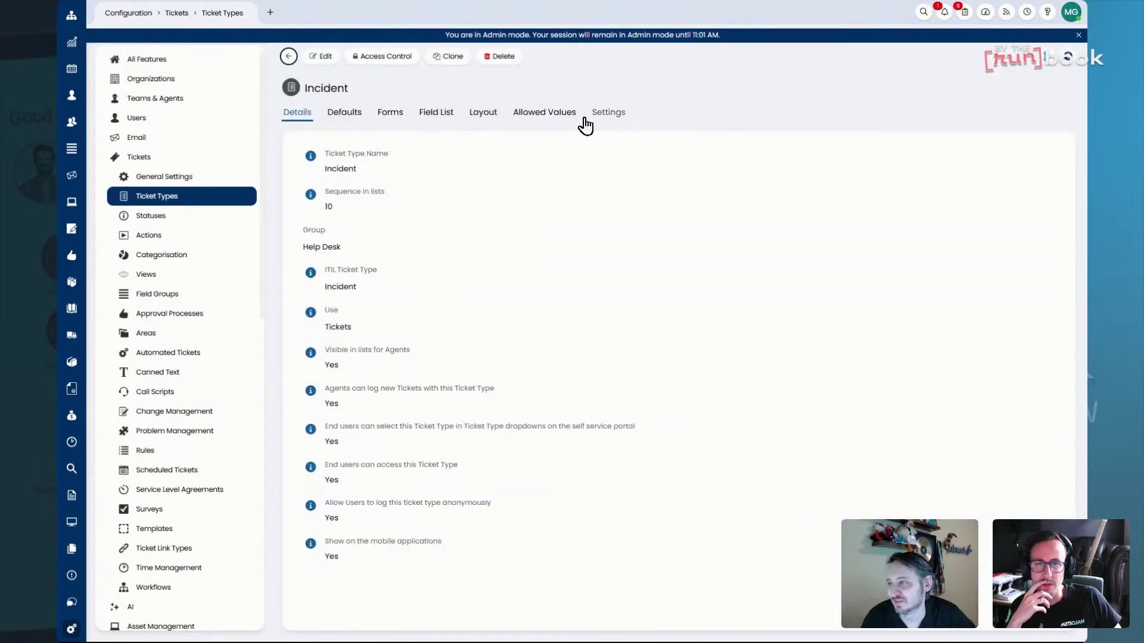
left_click(608, 113)
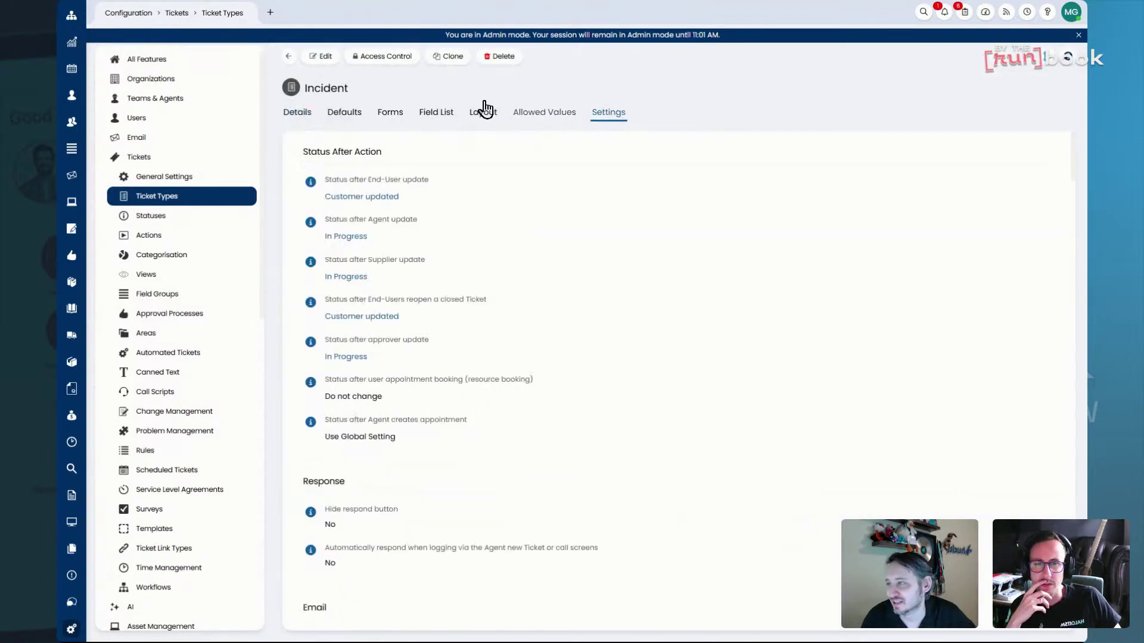
left_click(322, 56)
Find "closure" within the Incident settings to locate the Closure settings section and its User Emails on closed Tickets option.
key("ctrl+f")
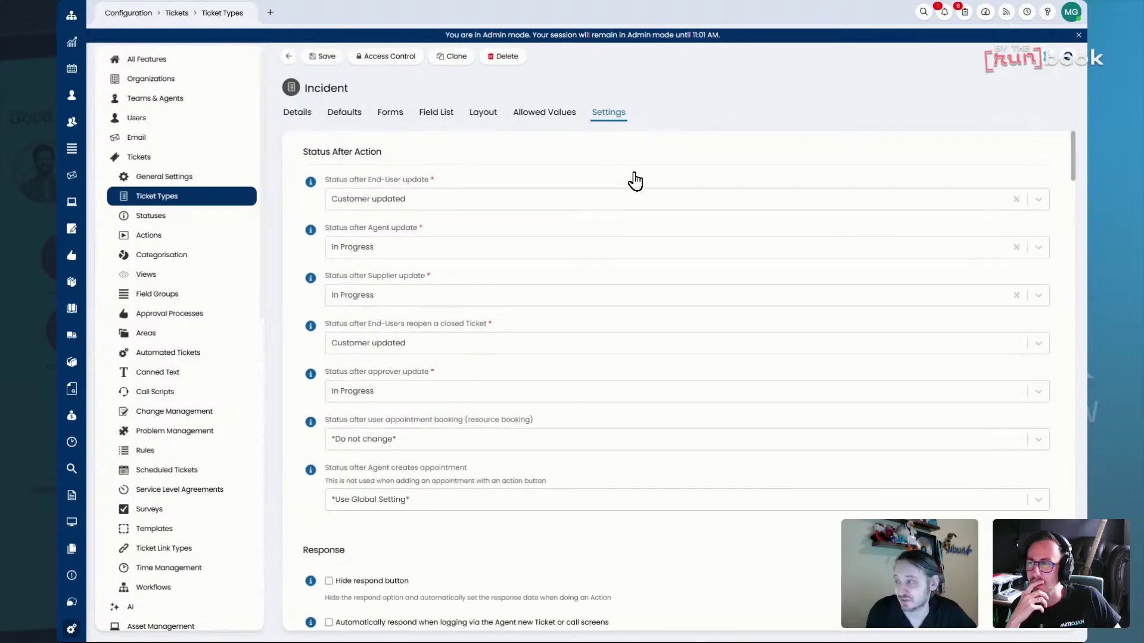
type("closure")
scroll(628, 195, "down", 2)
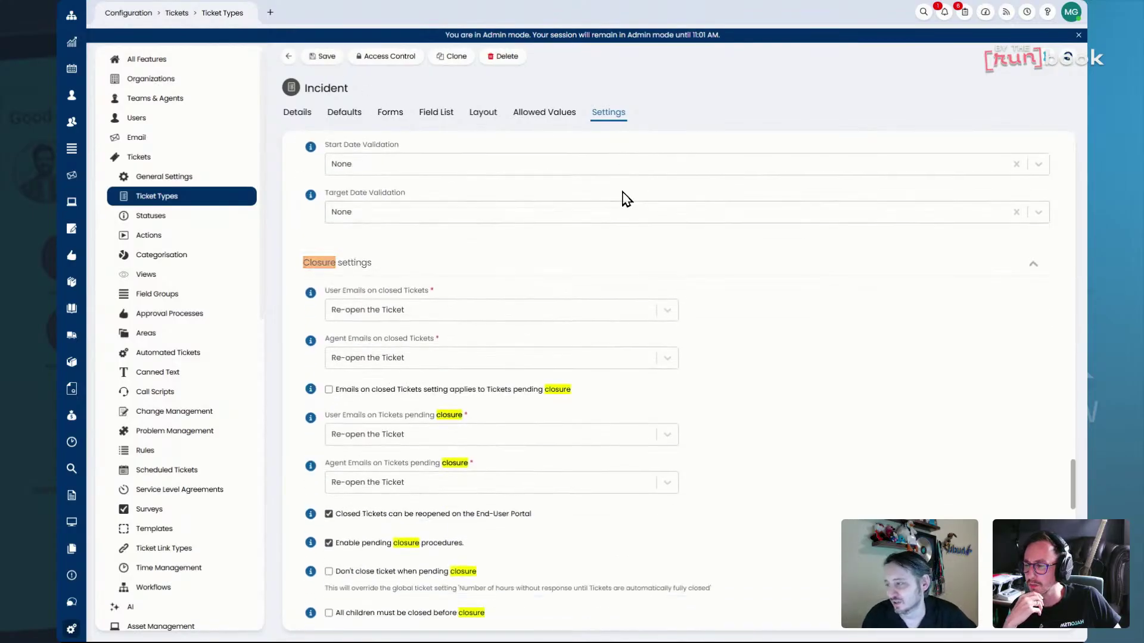
left_click_drag(325, 291, 475, 300)
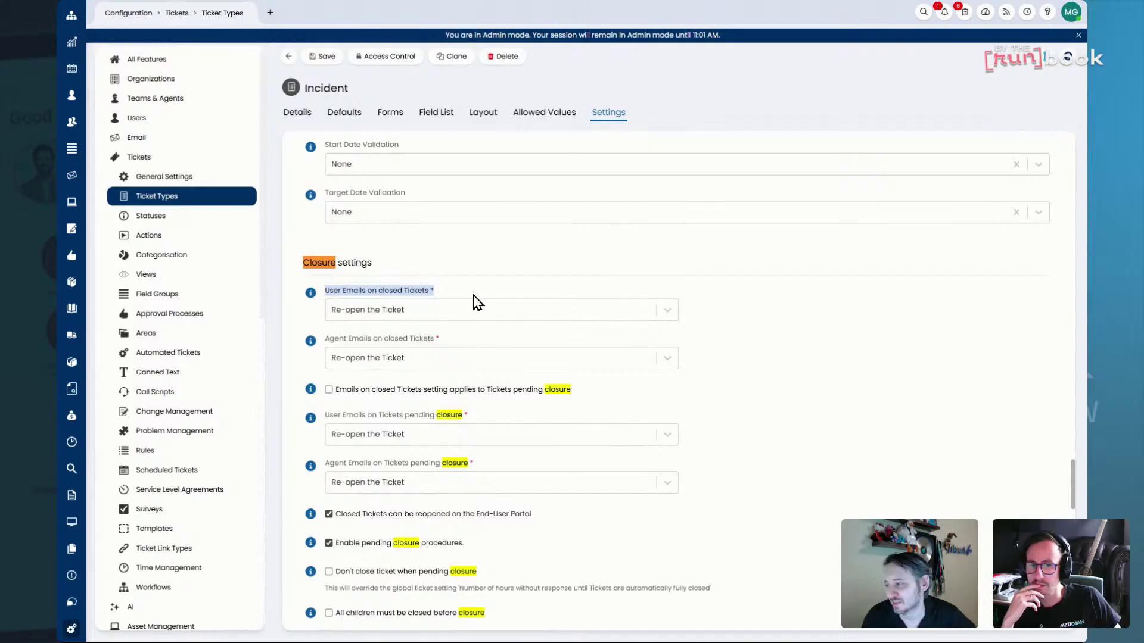
scroll(475, 307, "down", 1)
Set User Emails on closed Tickets to "Reply with an email if a set number of hours have passed", with 30 hours.
left_click(435, 253)
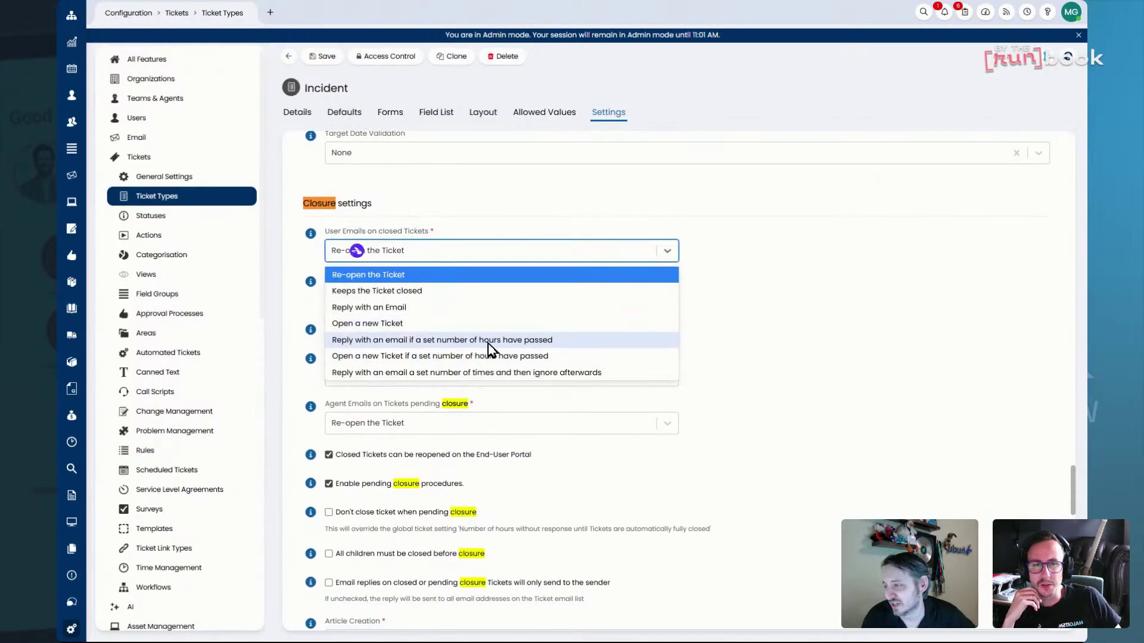
left_click(441, 340)
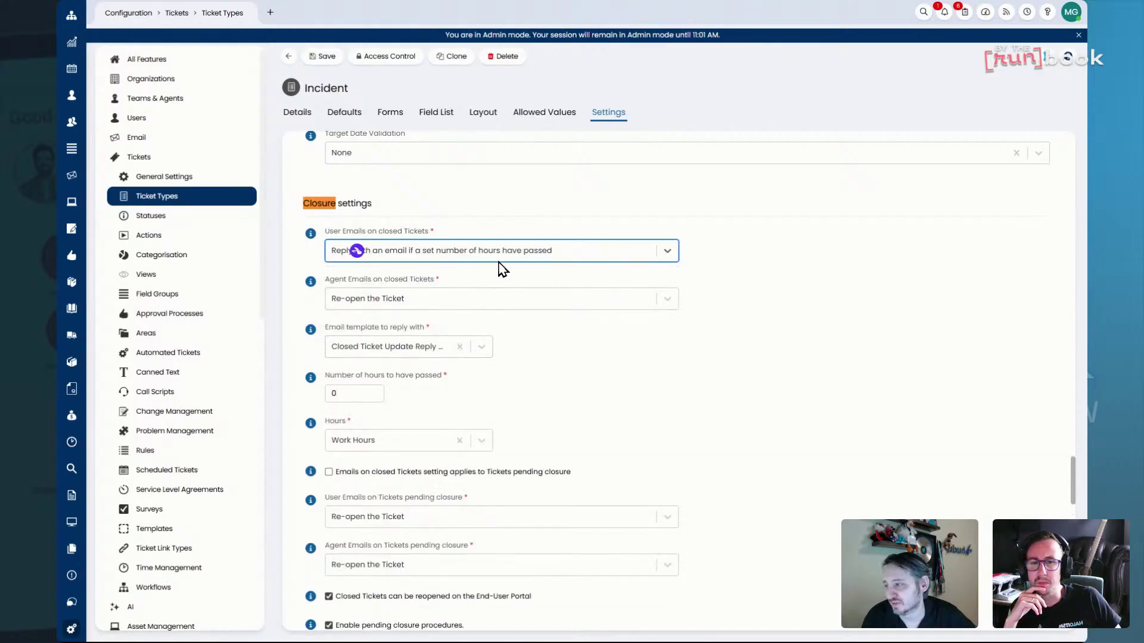
double_click(355, 392)
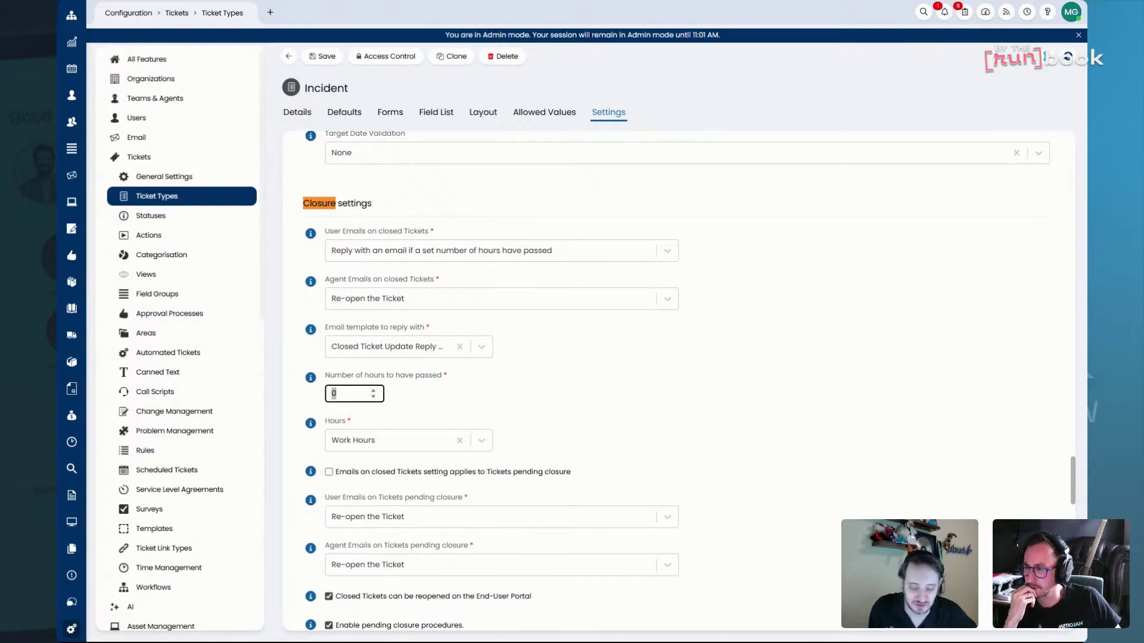
type("30")
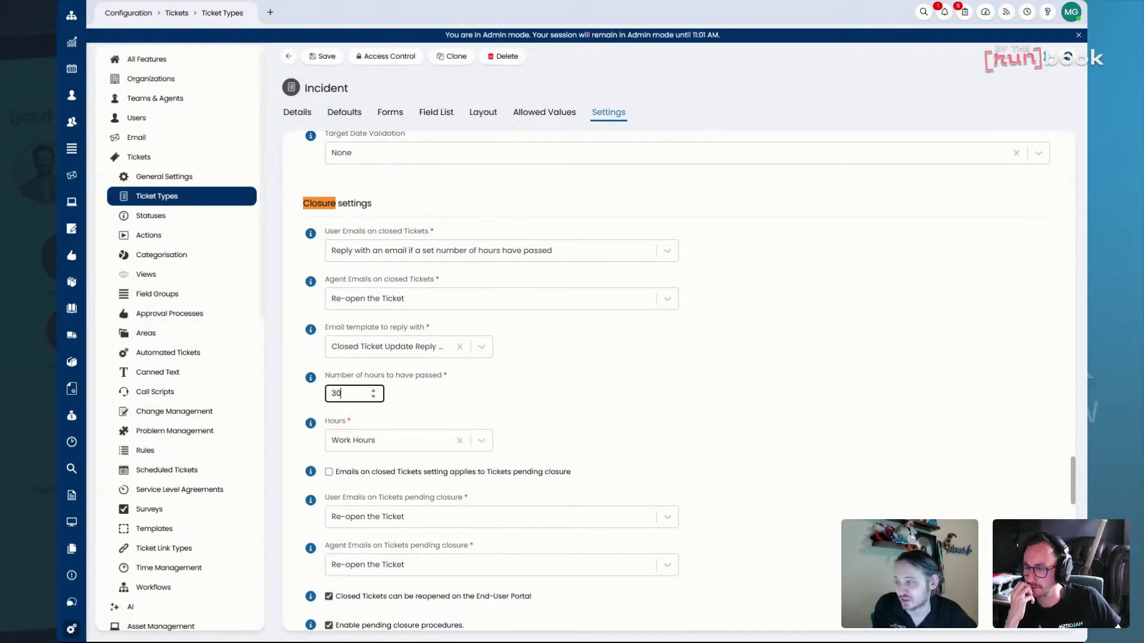
Change User Emails on closed Tickets to "Open a new Ticket if a set number of hours have passed".
left_click(417, 256)
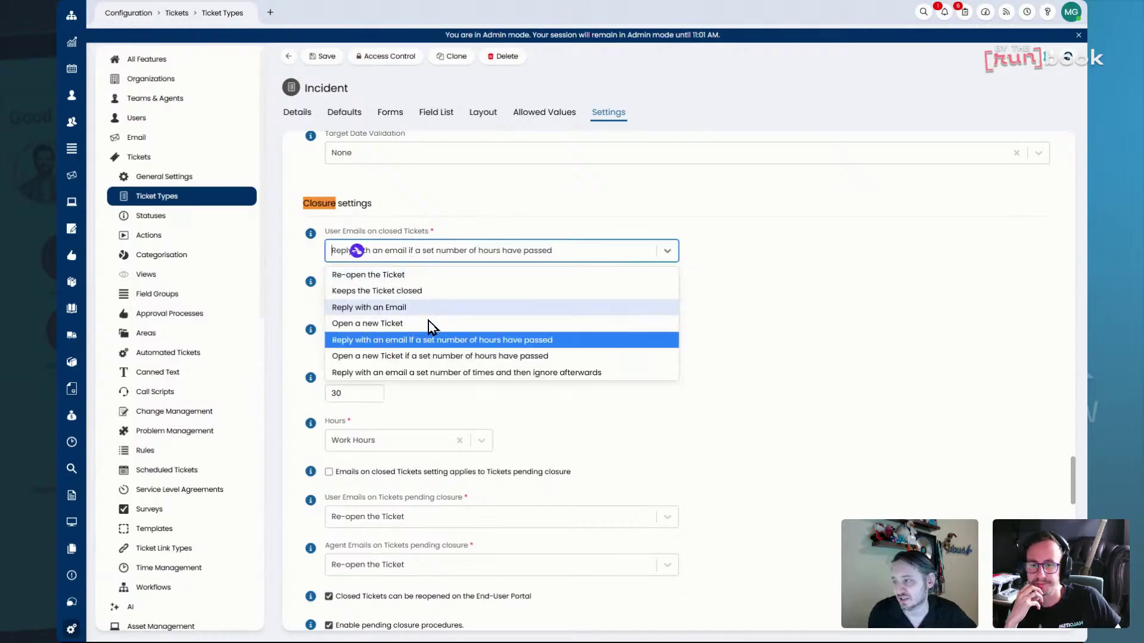
left_click(442, 364)
left_click(429, 253)
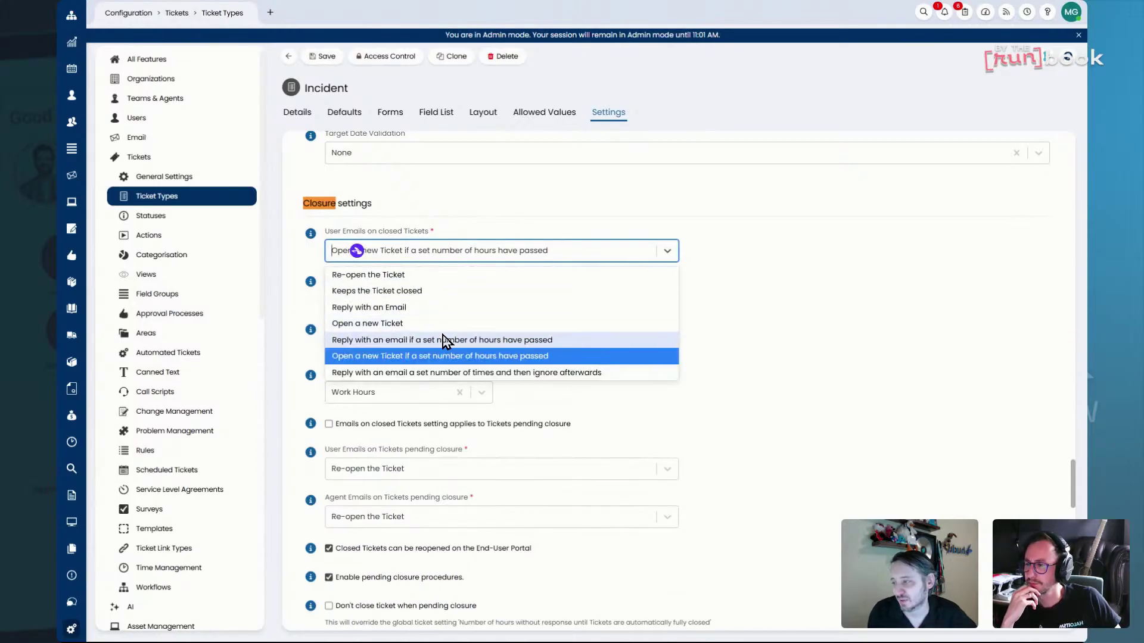
left_click(441, 340)
left_click(450, 256)
left_click(441, 355)
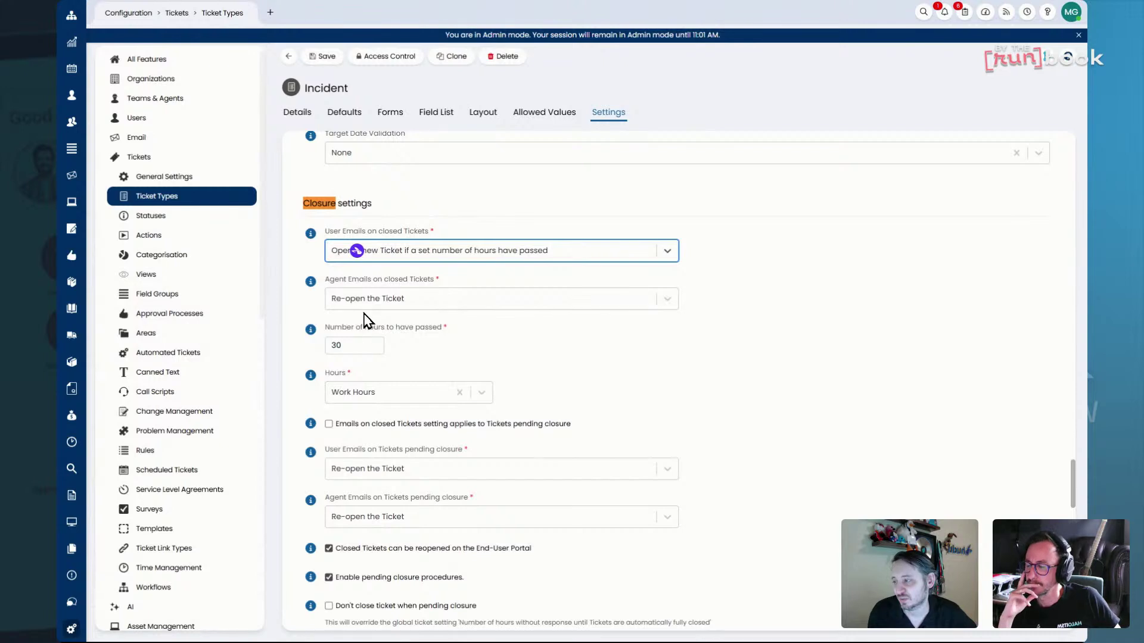
Choose Work Hours over Normal Hours as the basis for the number of hours to have passed.
left_click_drag(331, 330, 444, 364)
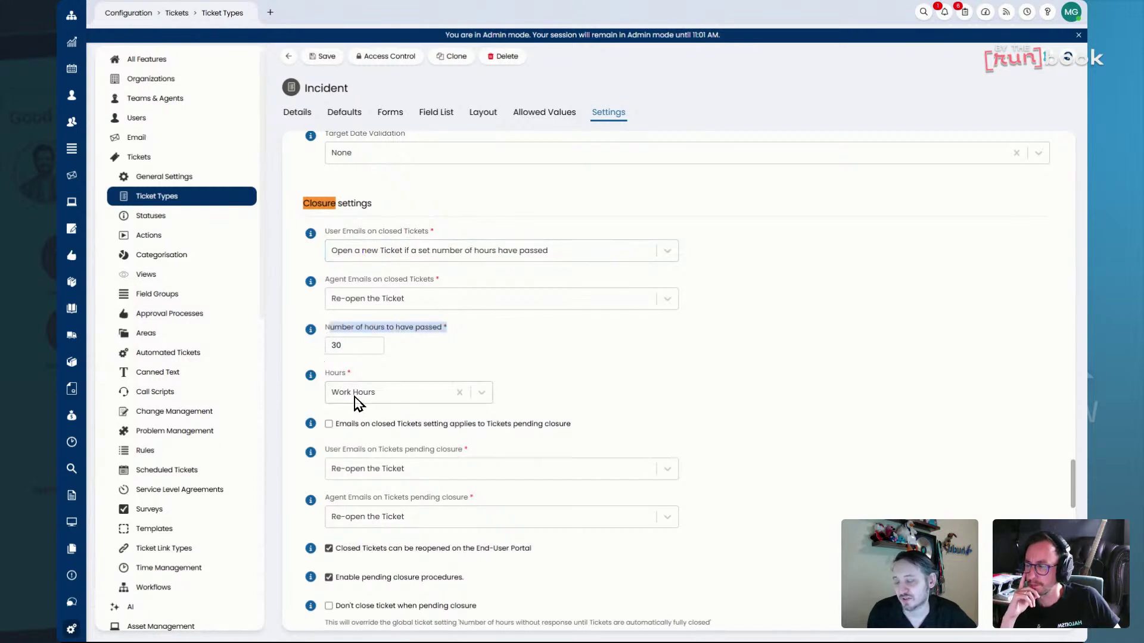
left_click(381, 398)
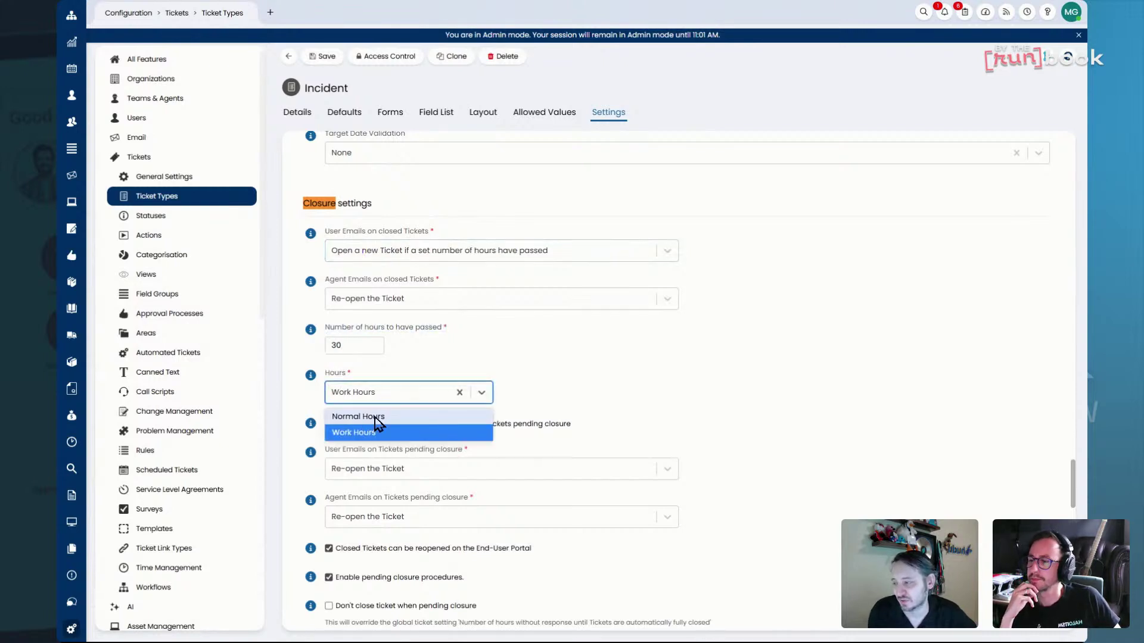
left_click(377, 417)
left_click(380, 434)
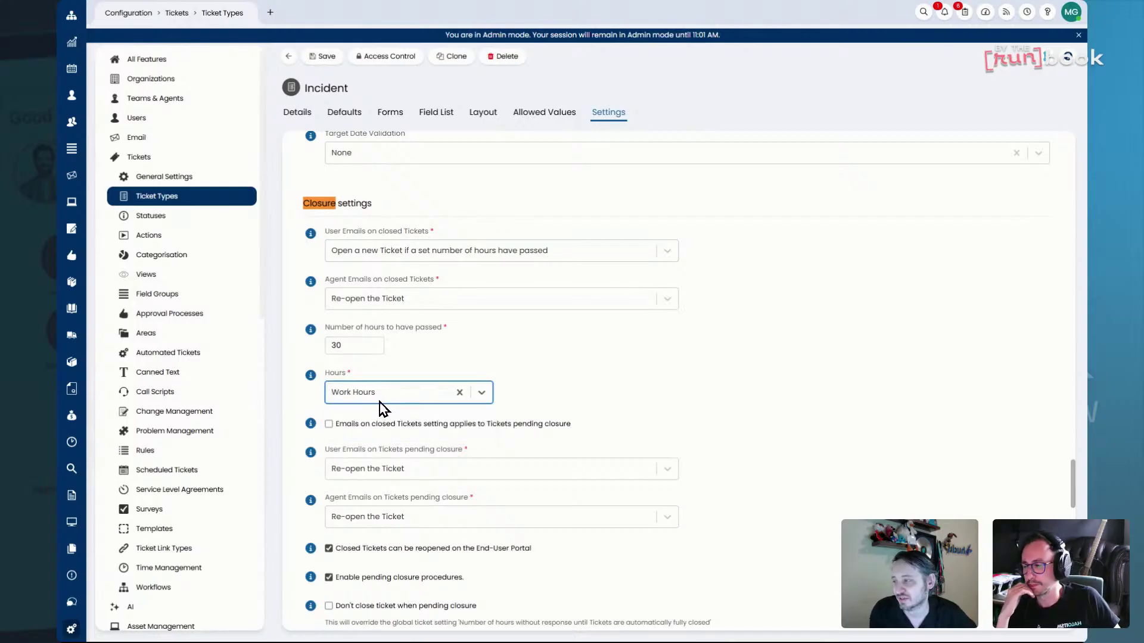
key("shift+Tab")
left_click(509, 346)
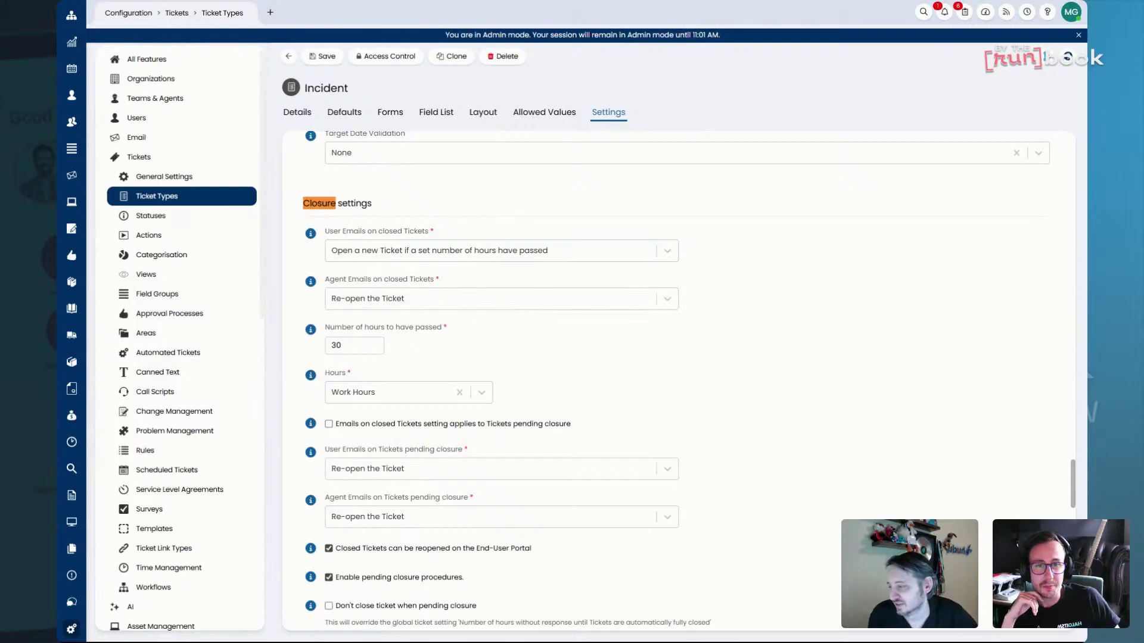
Review the Agent Emails on closed Tickets options, and return User Emails on closed Tickets to "Re-open the Ticket".
left_click(508, 299)
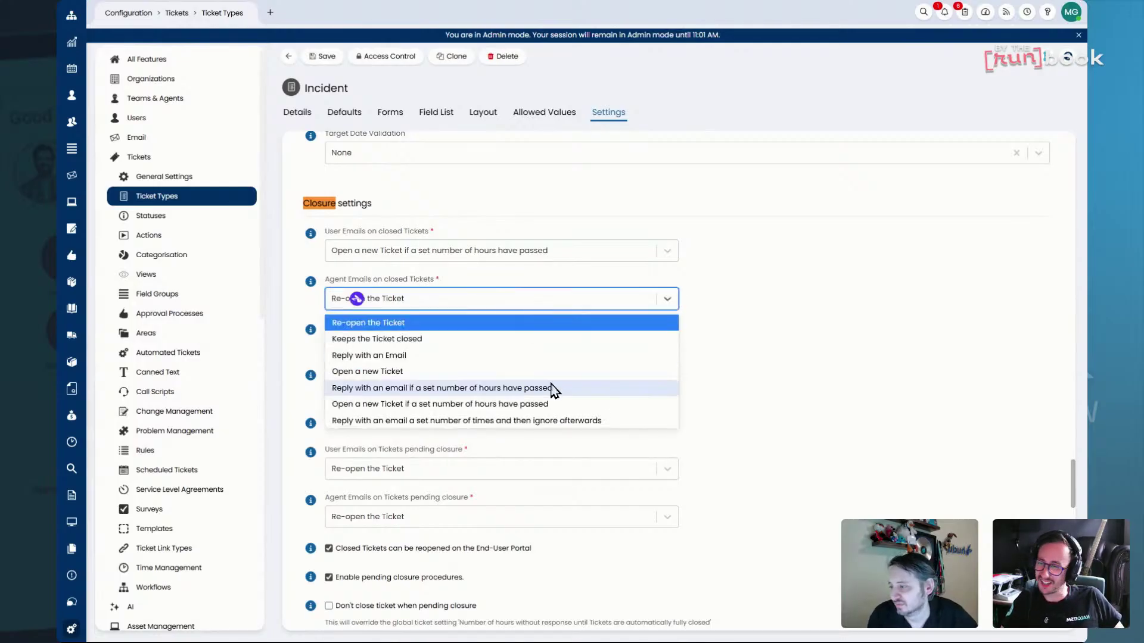
left_click(569, 315)
left_click(567, 260)
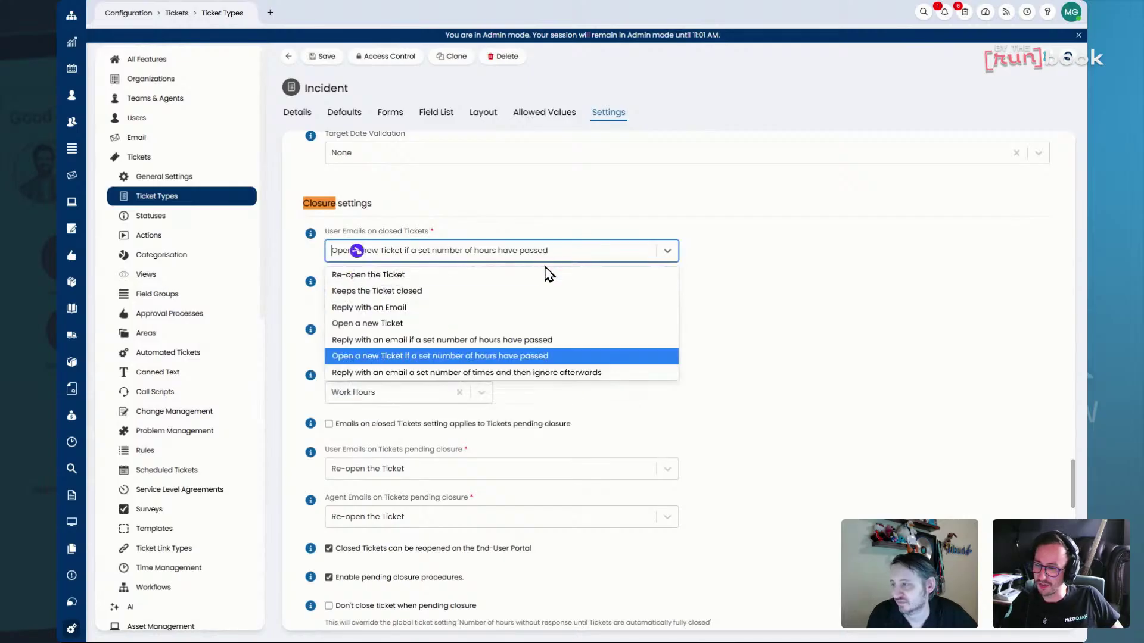
left_click(547, 273)
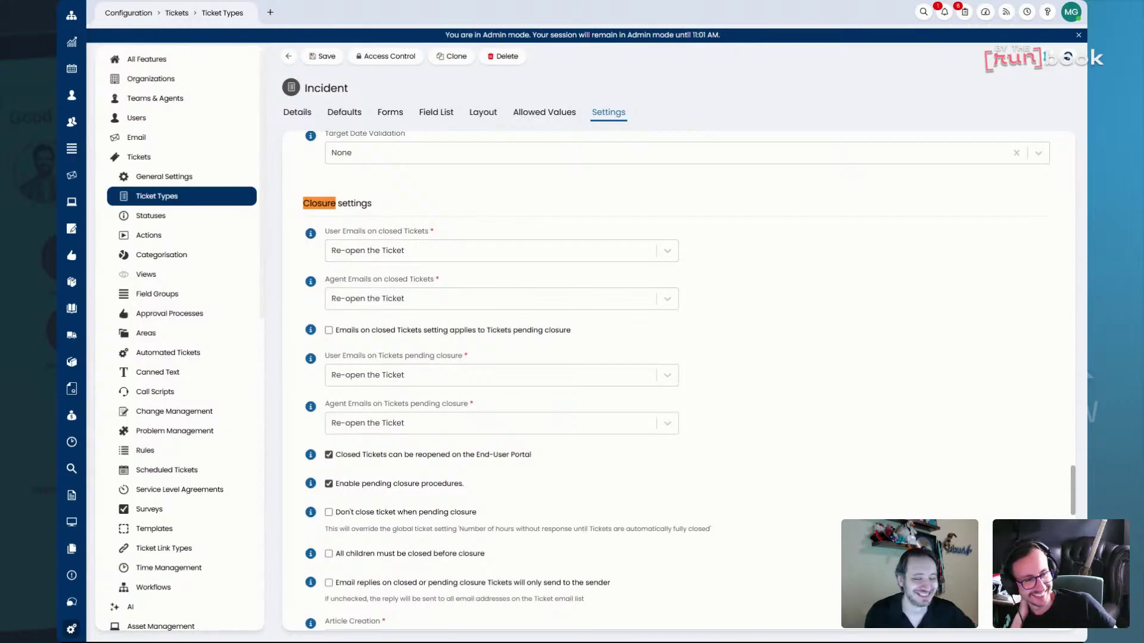
Return to the 2.192 release notes, view the Added Risk Scoring note, and switch to the HaloITSM Risk Scoring guide.
scroll(518, 168, "down", 1)
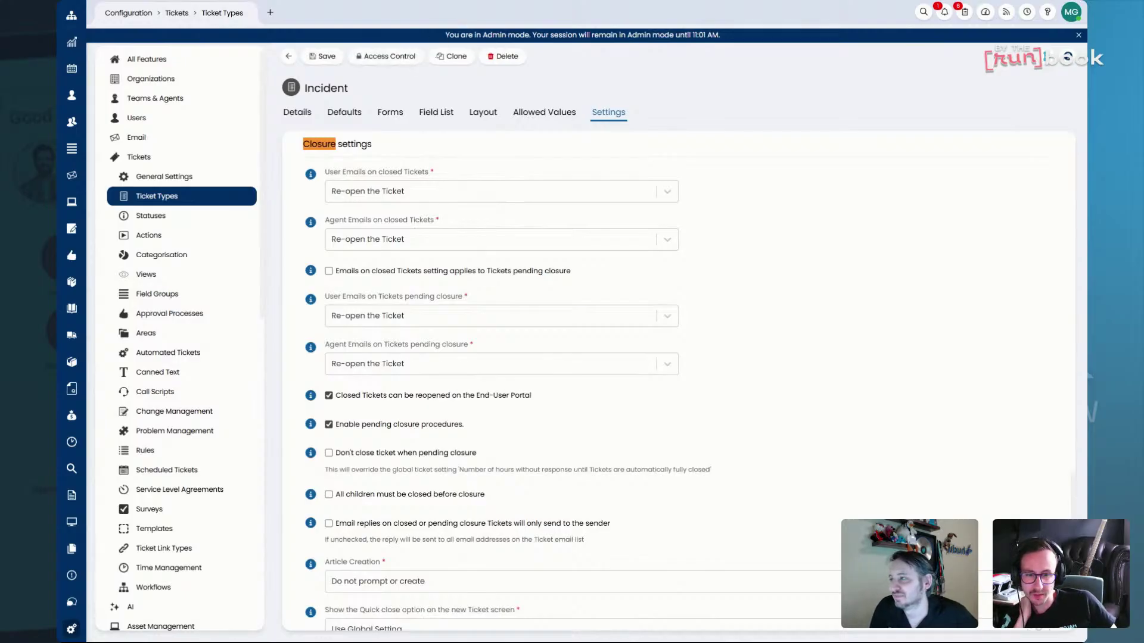
key("alt+Tab")
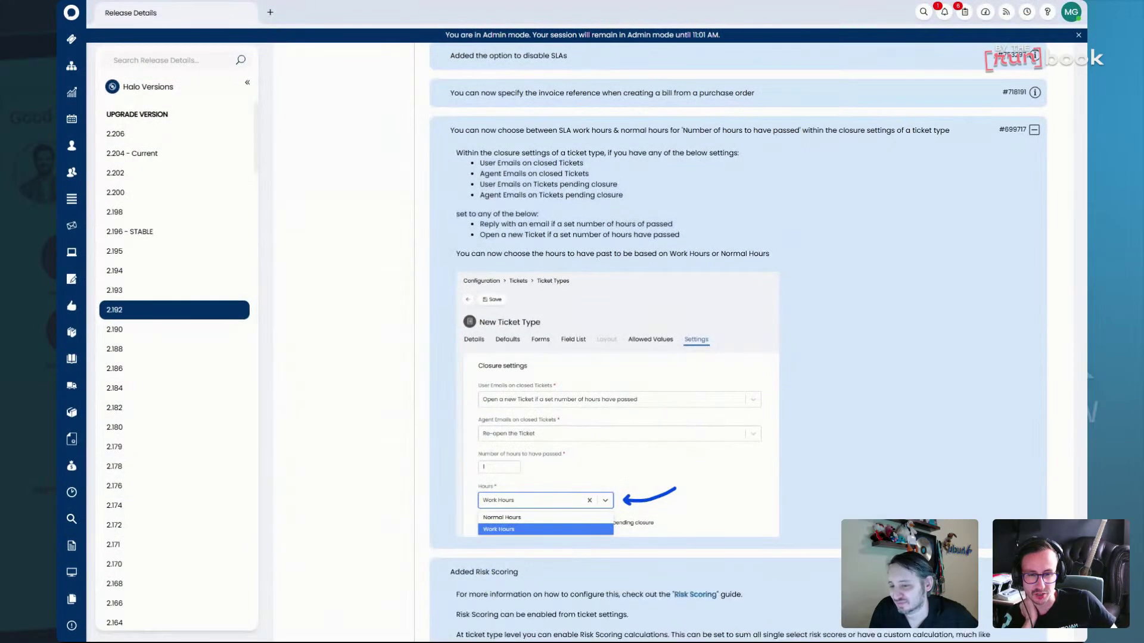
scroll(834, 456, "down", 2)
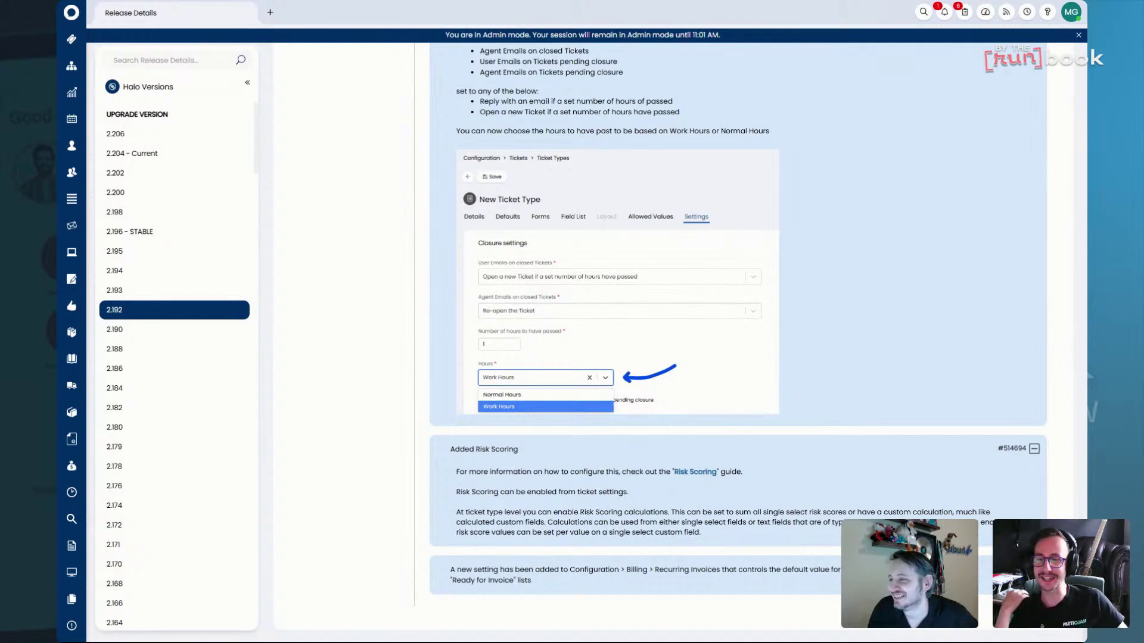
key("ctrl+Tab")
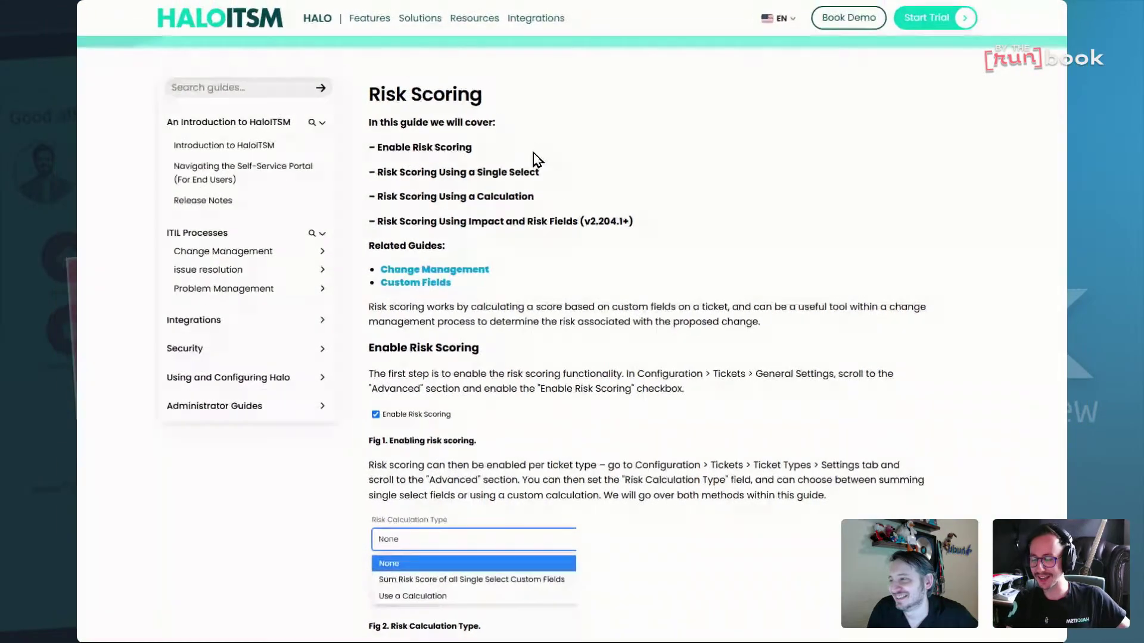
Read the guide's Enable Risk Scoring section, covering the general settings checkbox and how to enable it per ticket type.
scroll(532, 149, "down", 2)
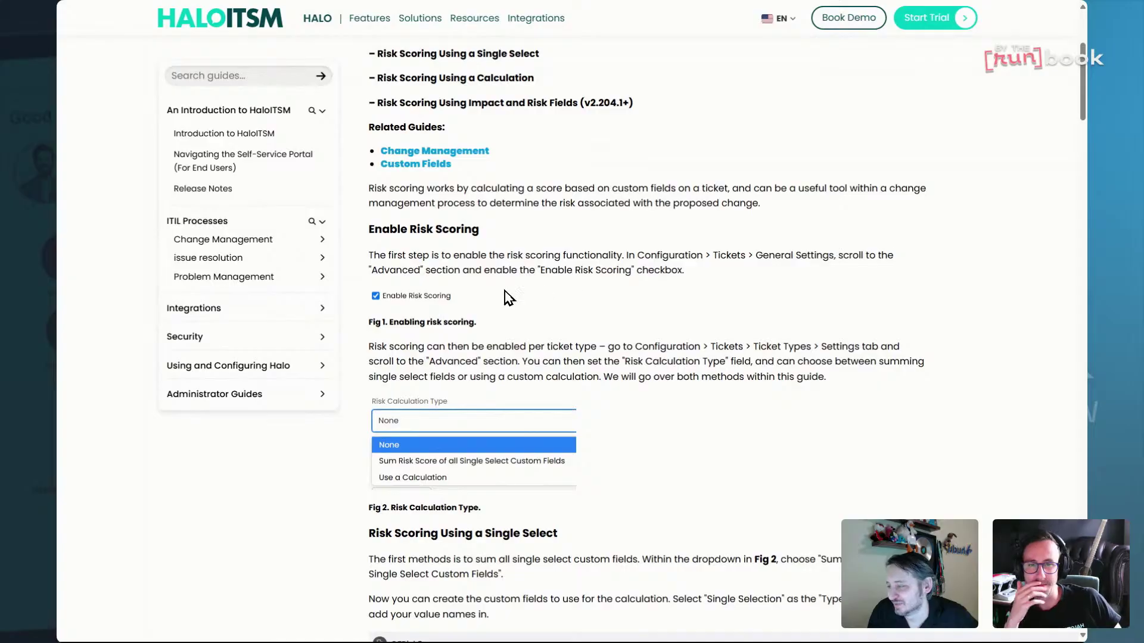
left_click_drag(455, 272, 542, 272)
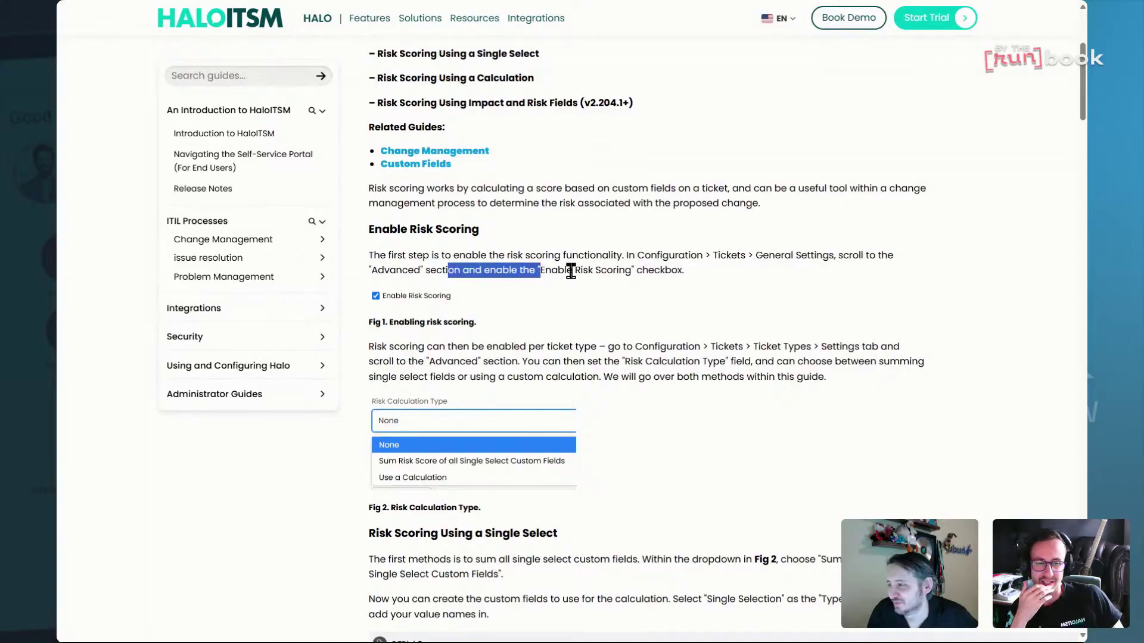
left_click_drag(614, 271, 660, 271)
left_click_drag(370, 347, 666, 346)
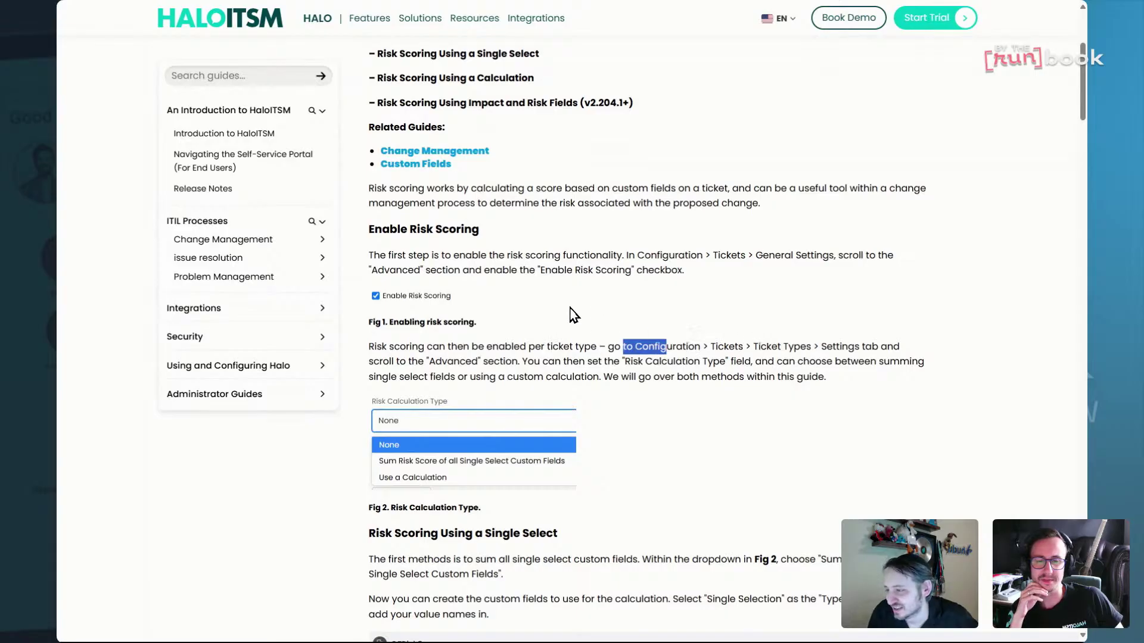
Read how risk scoring works using single select custom fields, from the calculation type and value scores to the ticket's Risk Score.
scroll(602, 303, "down", 3)
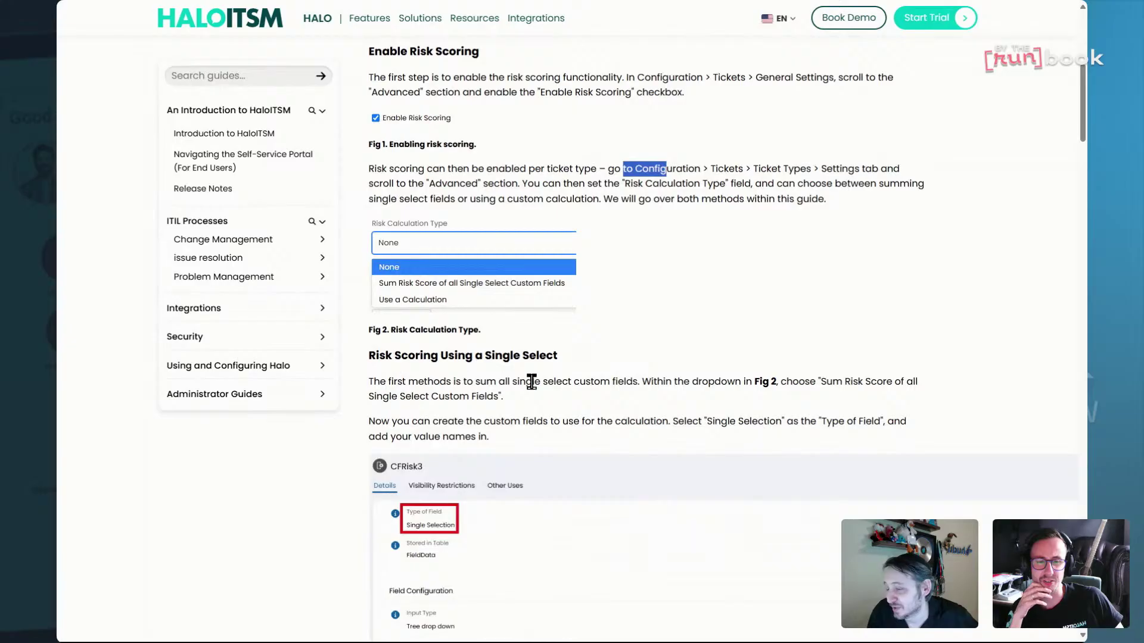
scroll(488, 337, "down", 2)
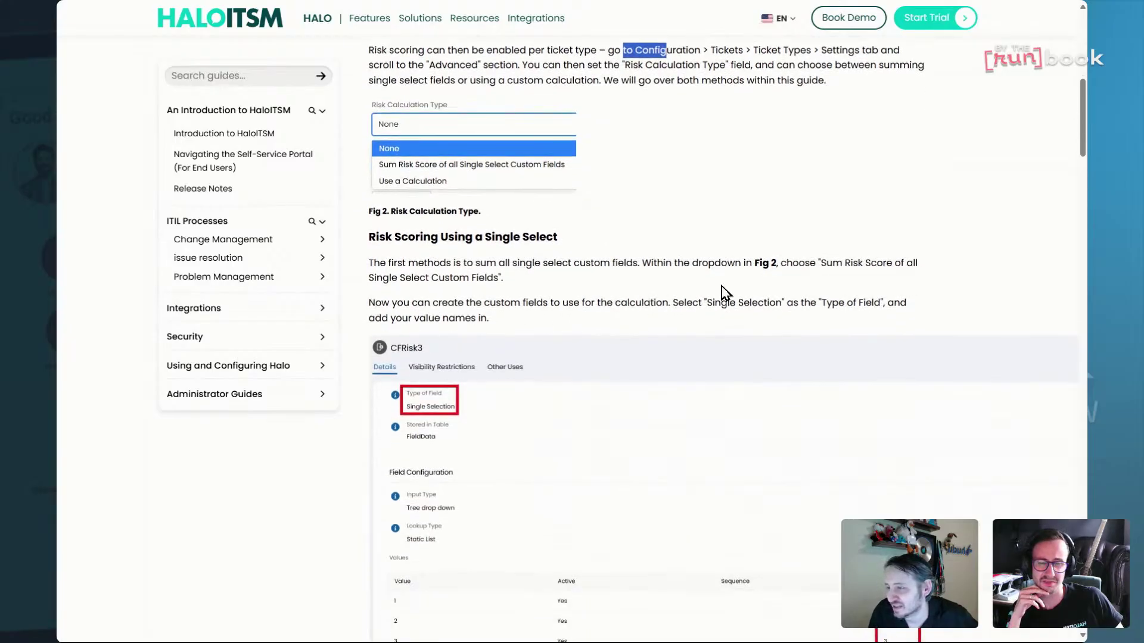
scroll(582, 217, "down", 1)
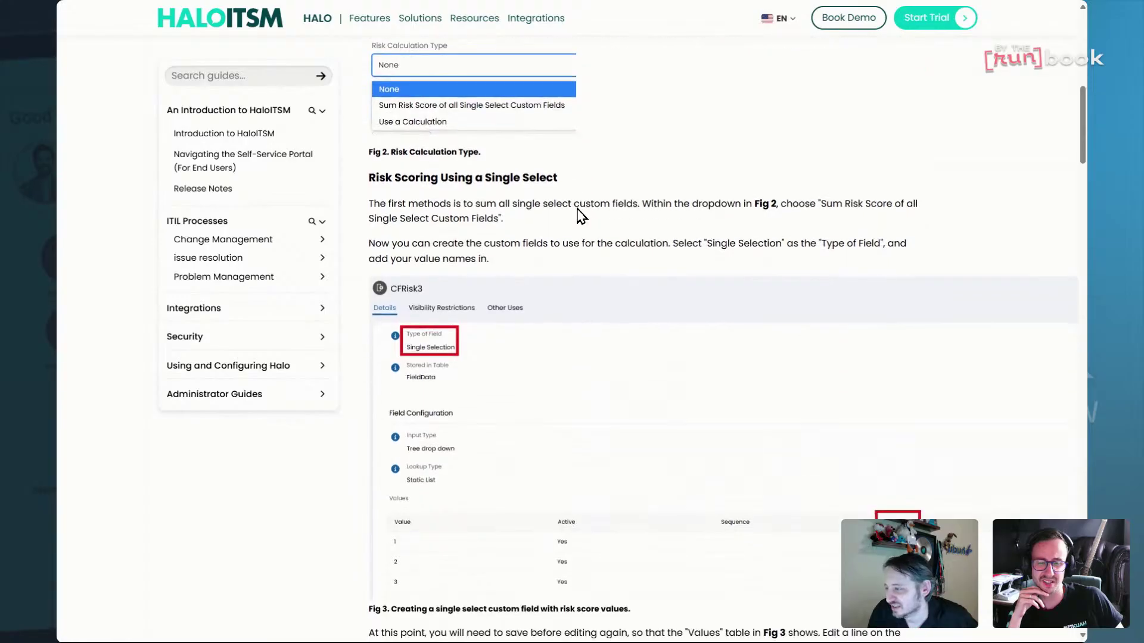
scroll(582, 216, "down", 2)
scroll(579, 217, "down", 3)
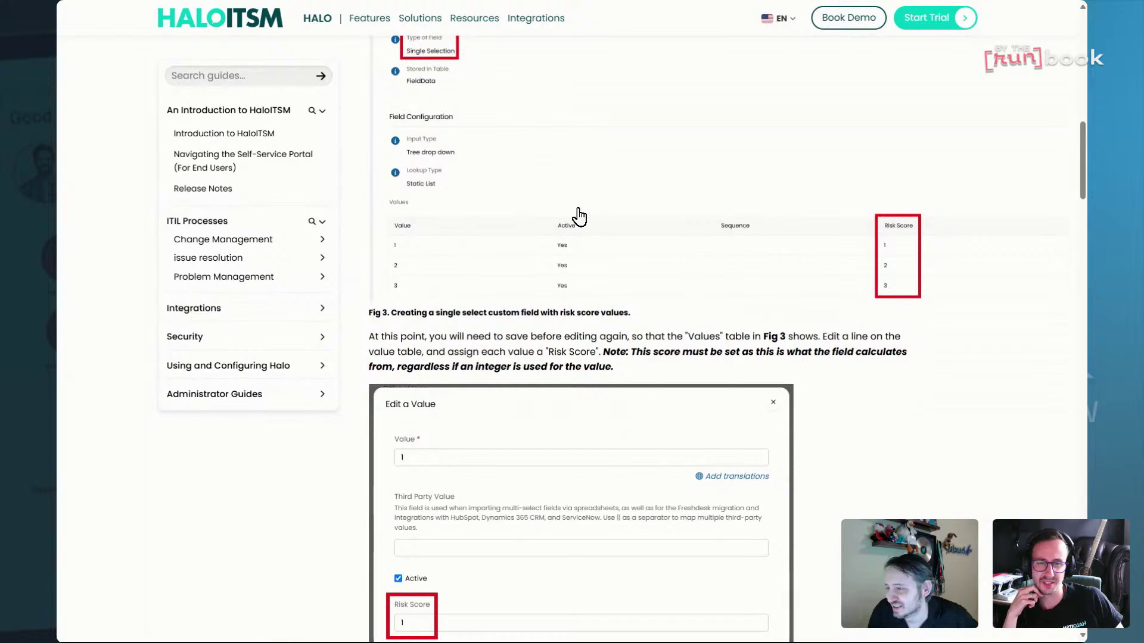
scroll(579, 217, "down", 2)
scroll(579, 217, "down", 5)
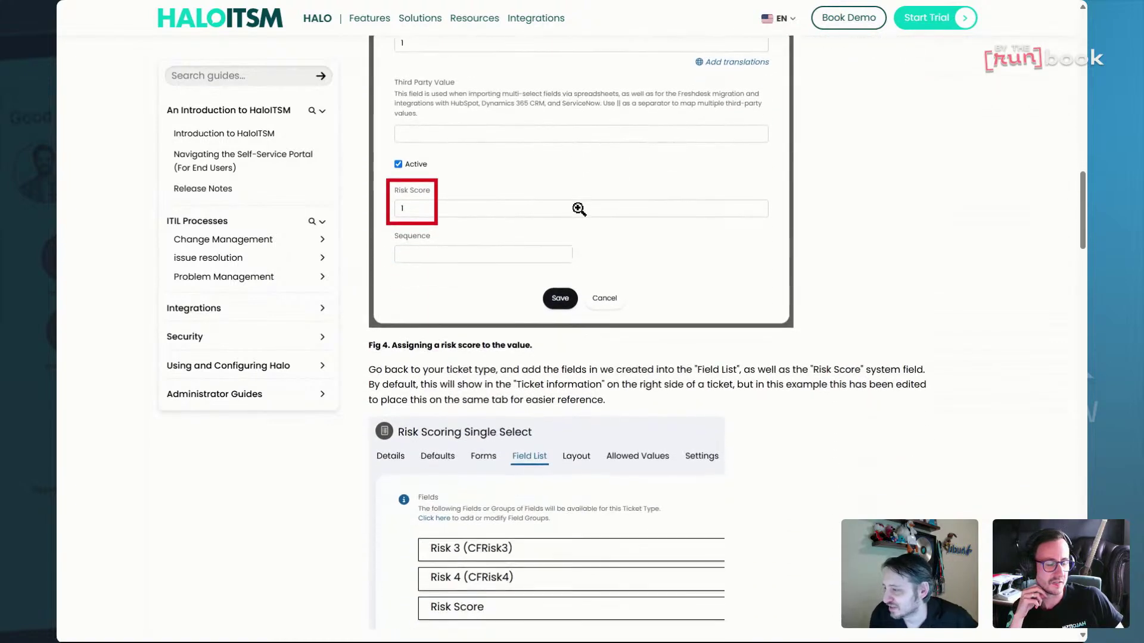
scroll(579, 209, "down", 4)
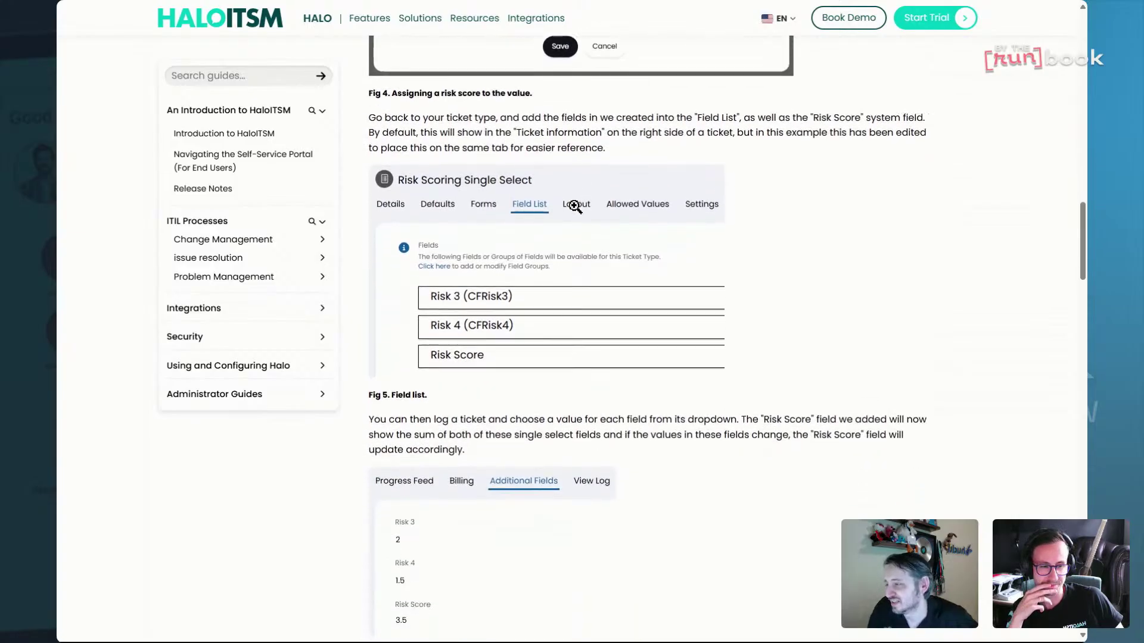
scroll(575, 206, "down", 2)
scroll(574, 205, "down", 2)
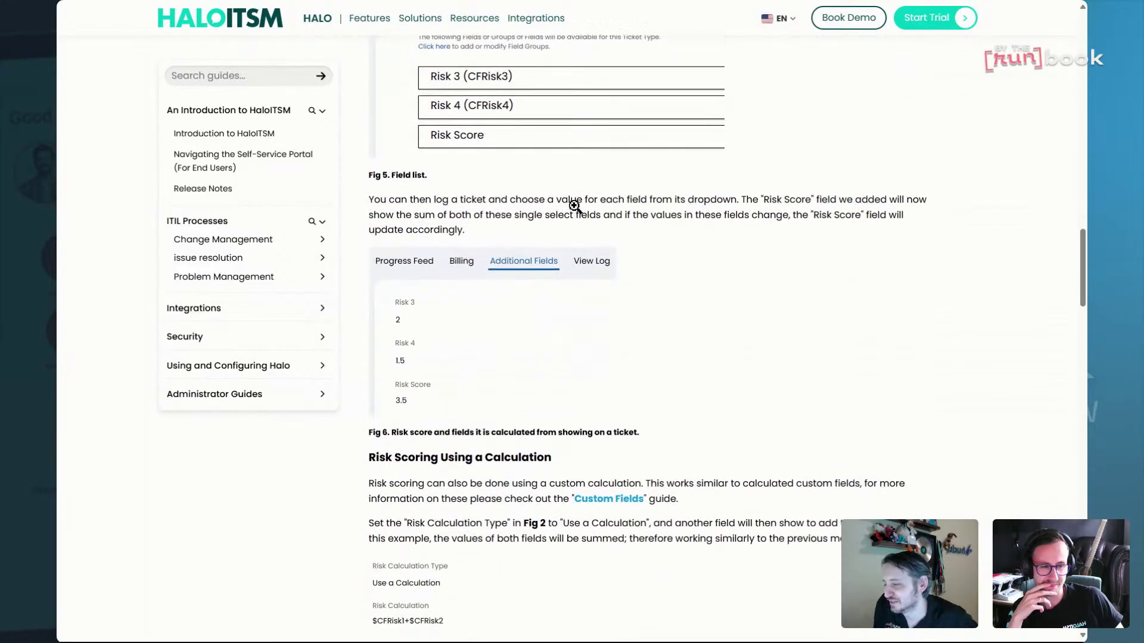
Read the Risk Scoring Using a Calculation section, including the calculation example, integer and decimal custom fields, and the ticket type's field list.
scroll(575, 206, "down", 7)
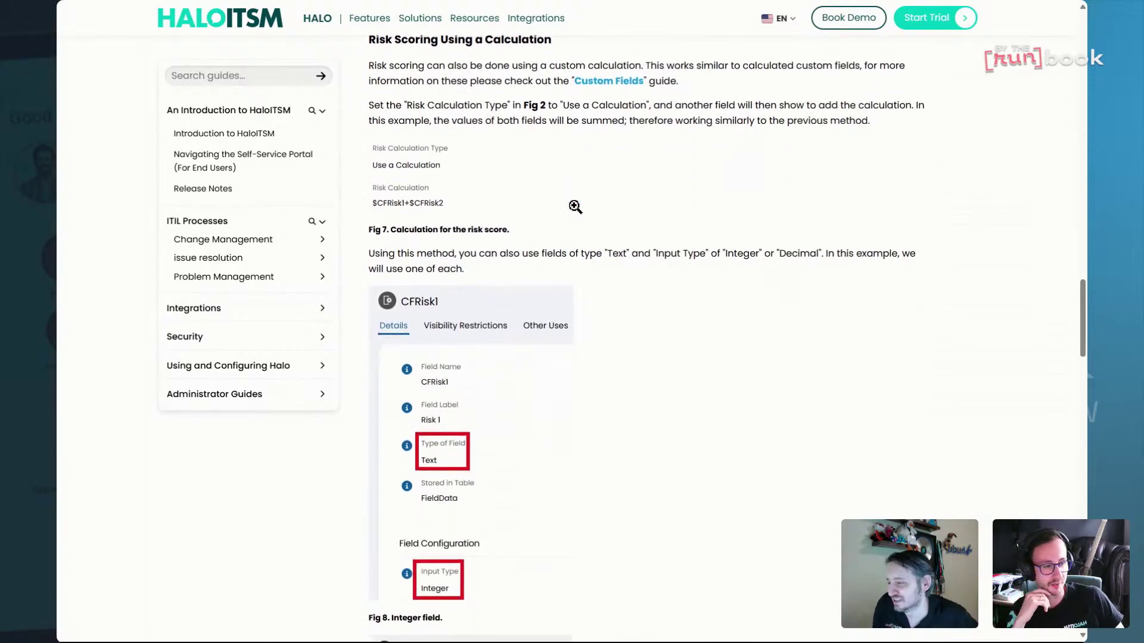
scroll(575, 209, "down", 3)
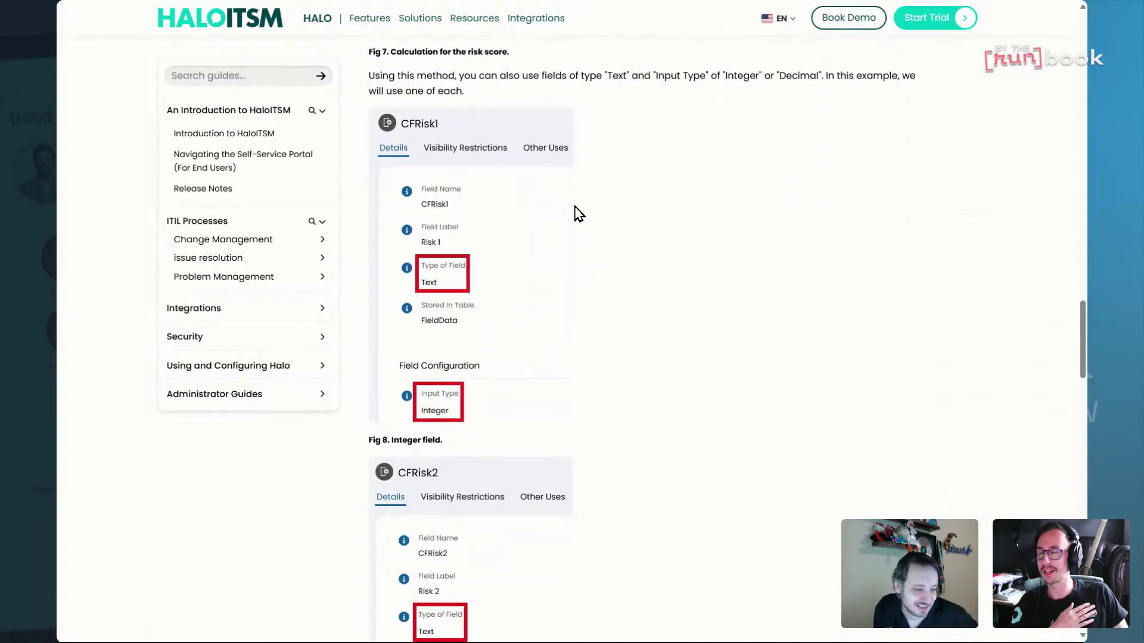
scroll(576, 214, "down", 1)
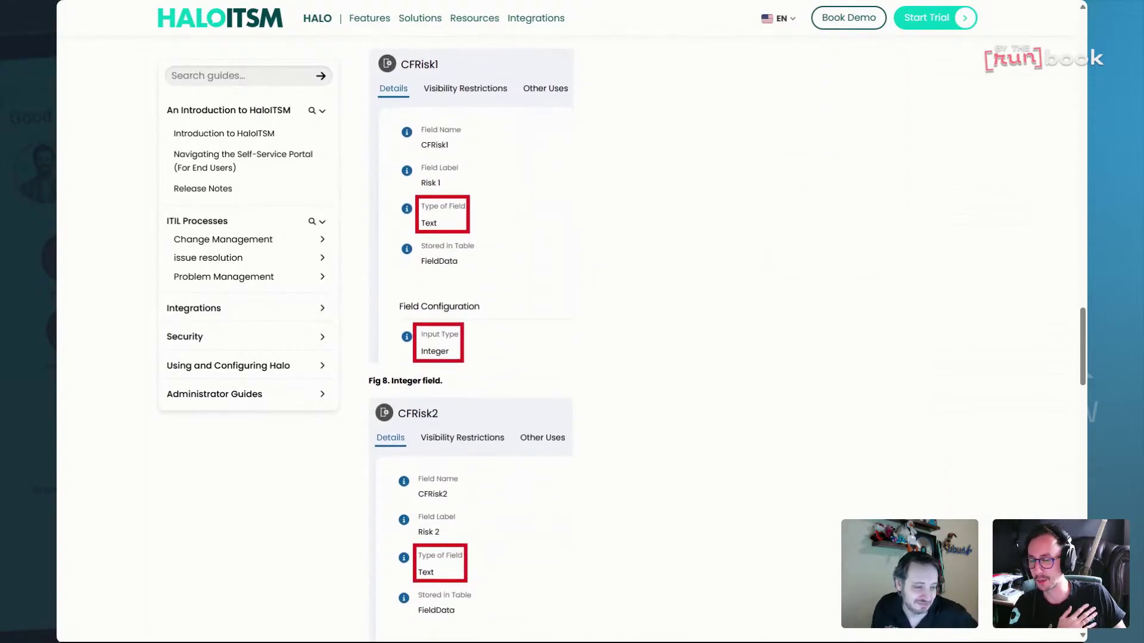
scroll(599, 331, "down", 6)
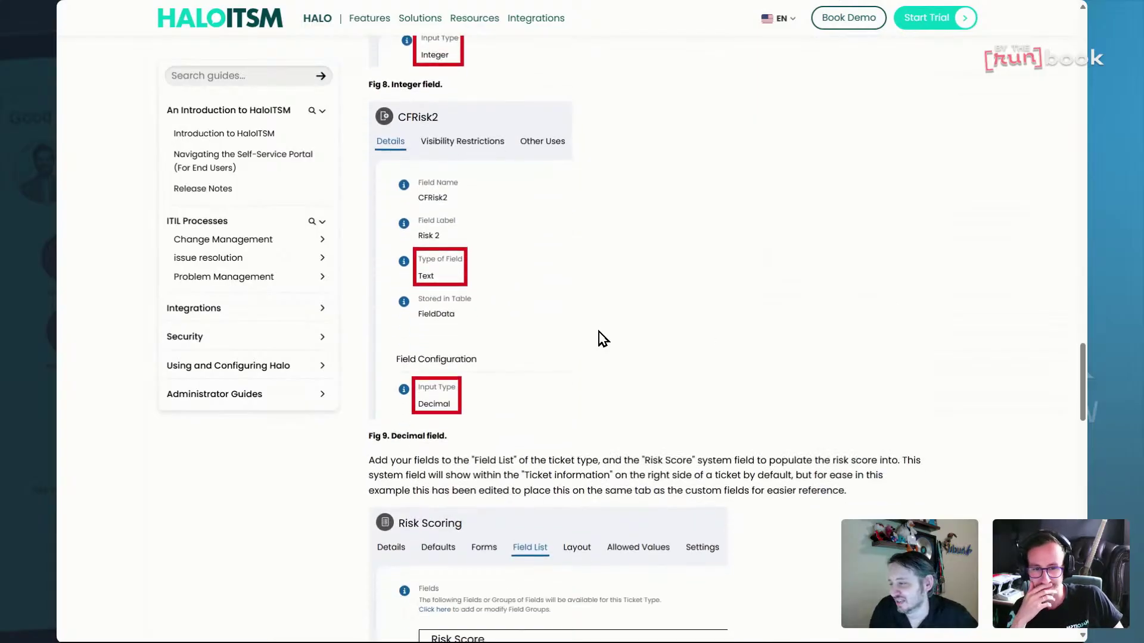
scroll(599, 331, "down", 4)
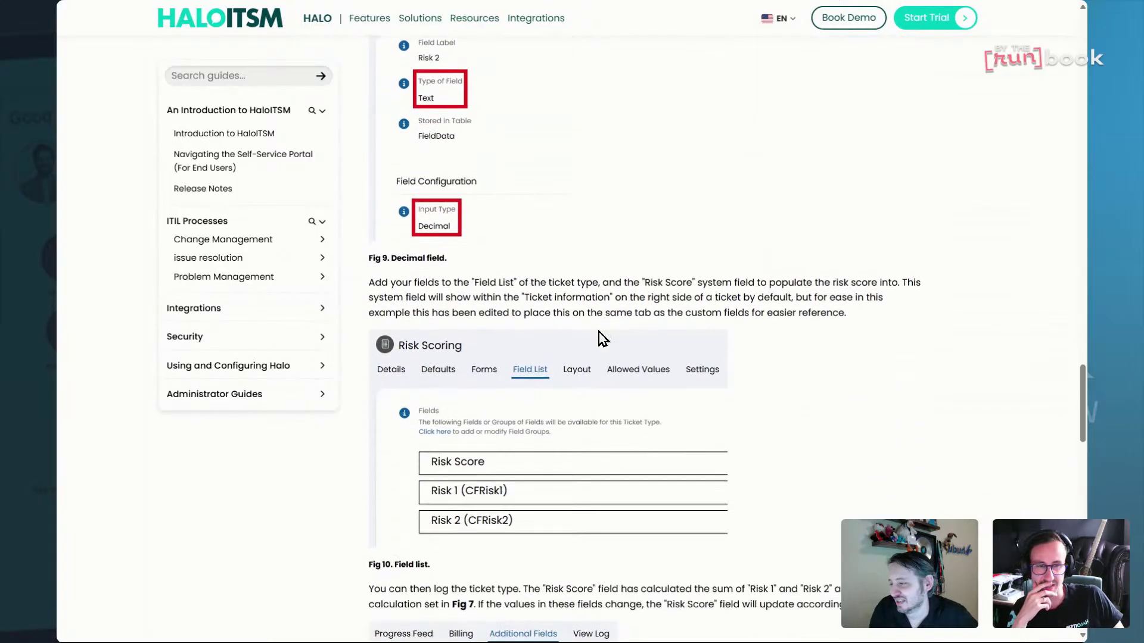
scroll(600, 331, "down", 7)
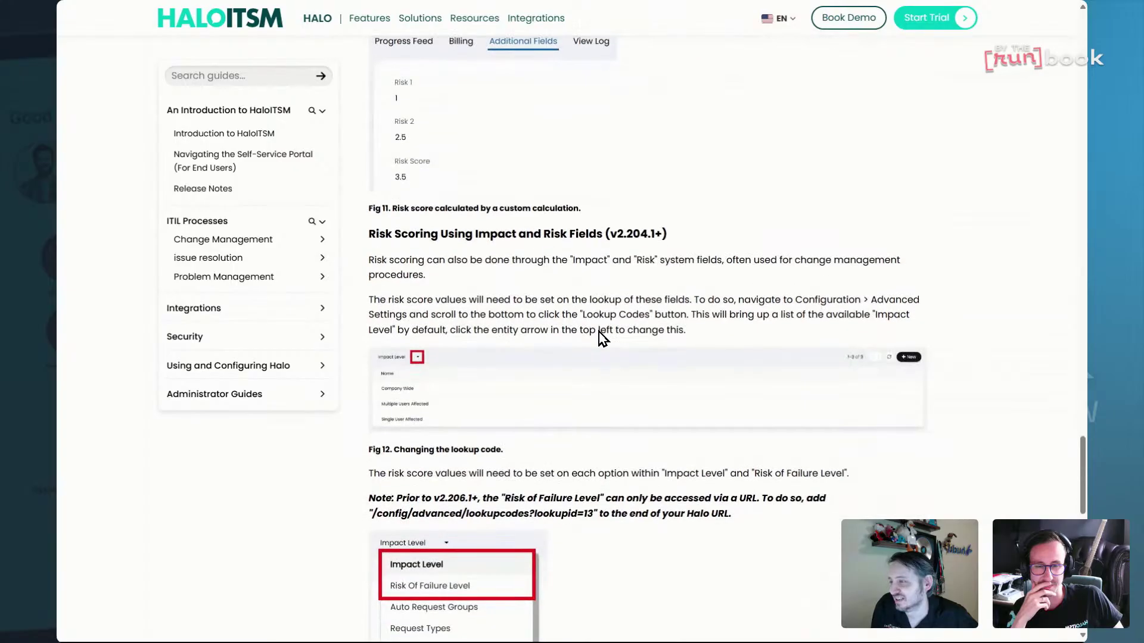
Read the Risk Scoring Using Impact and Risk Fields section, covering lookup codes, risk score values and calculation variables, and return to the guide's start.
left_click_drag(379, 235, 596, 234)
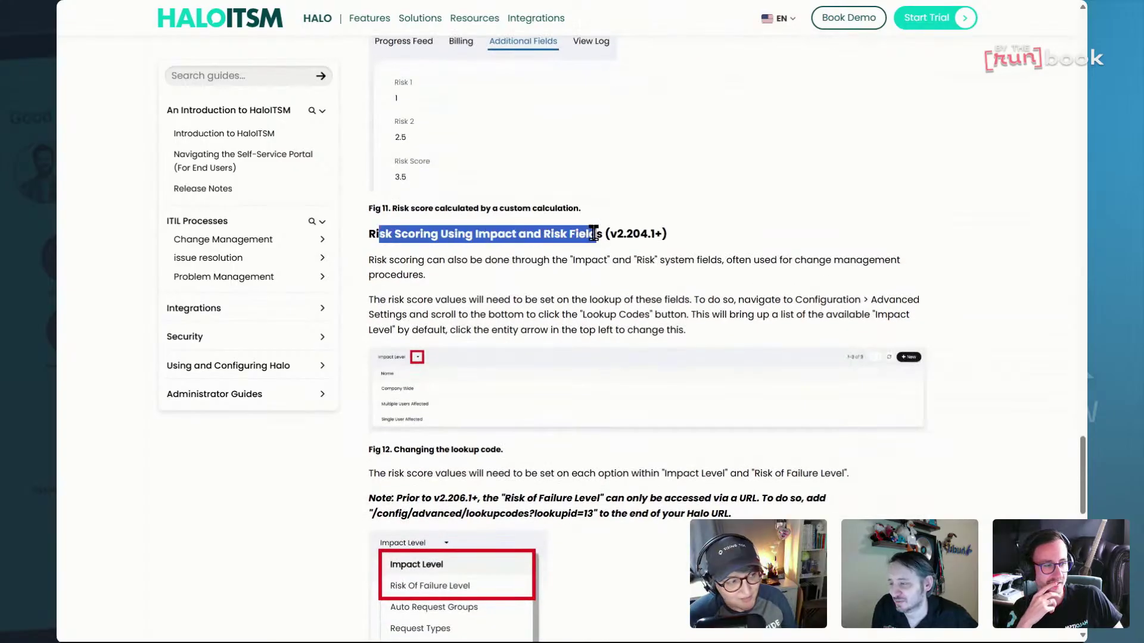
left_click(550, 263)
scroll(634, 295, "down", 4)
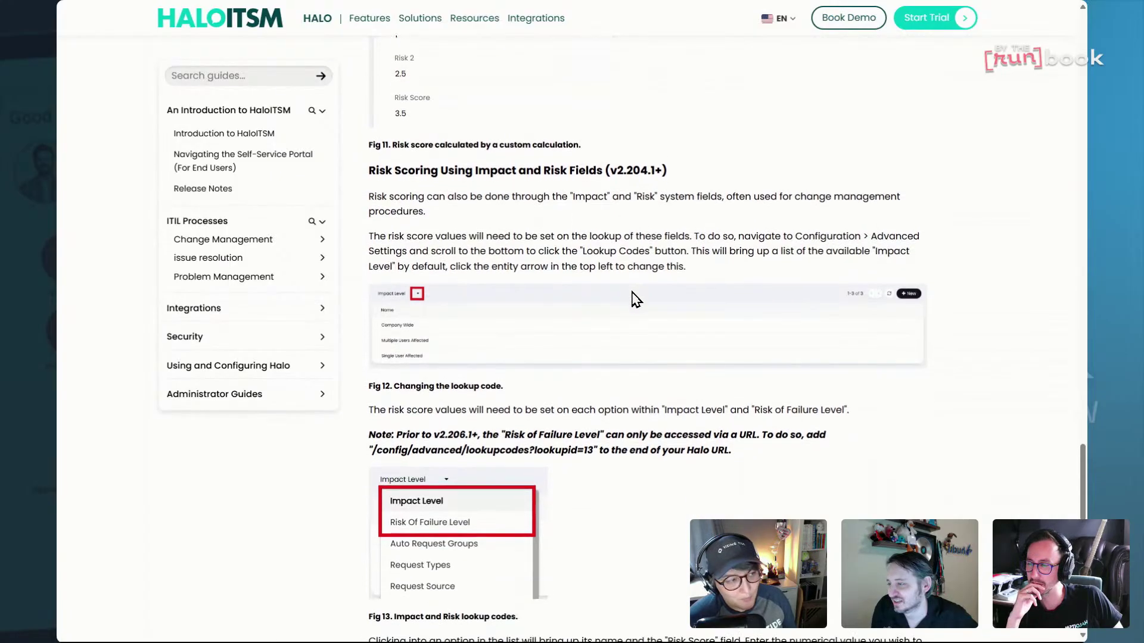
scroll(636, 298, "down", 5)
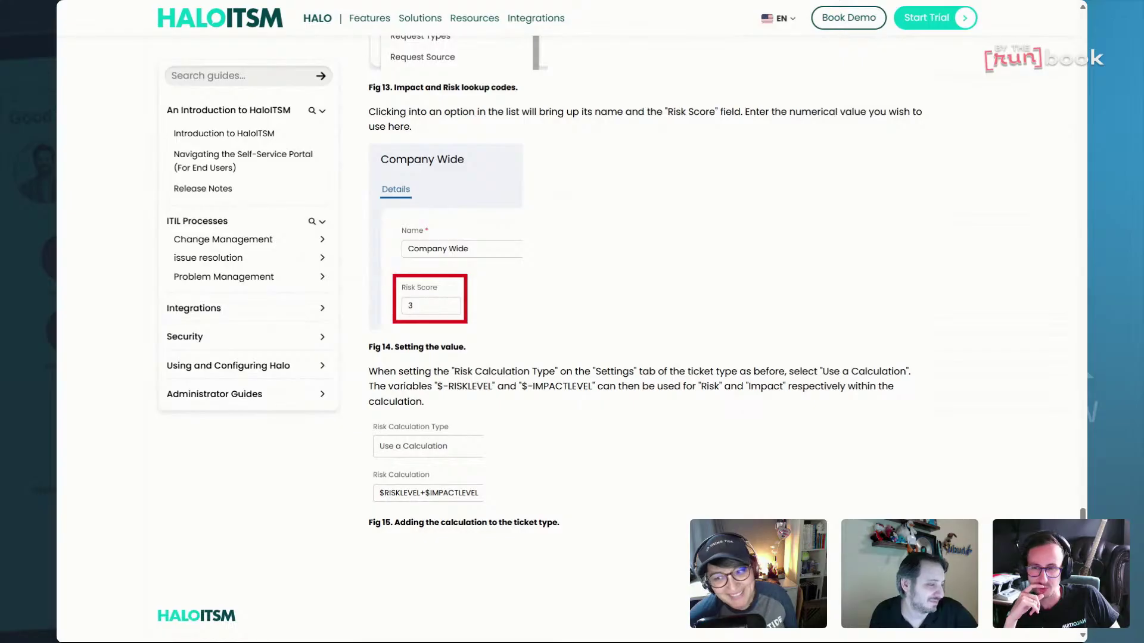
scroll(541, 268, "down", 5)
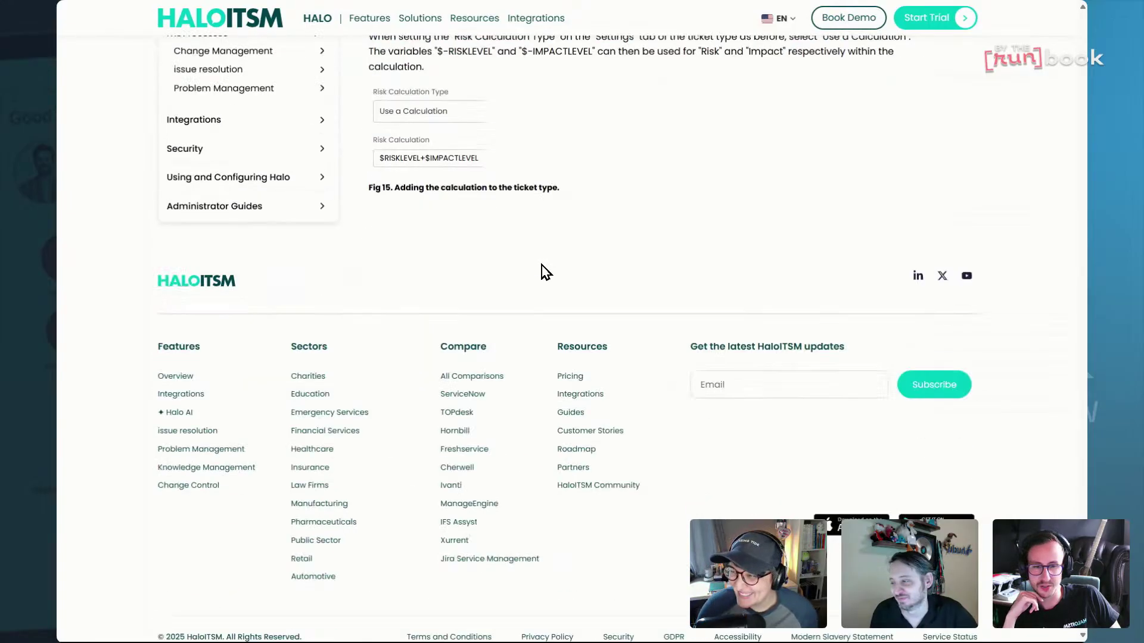
scroll(541, 266, "up", 15)
scroll(543, 258, "up", 20)
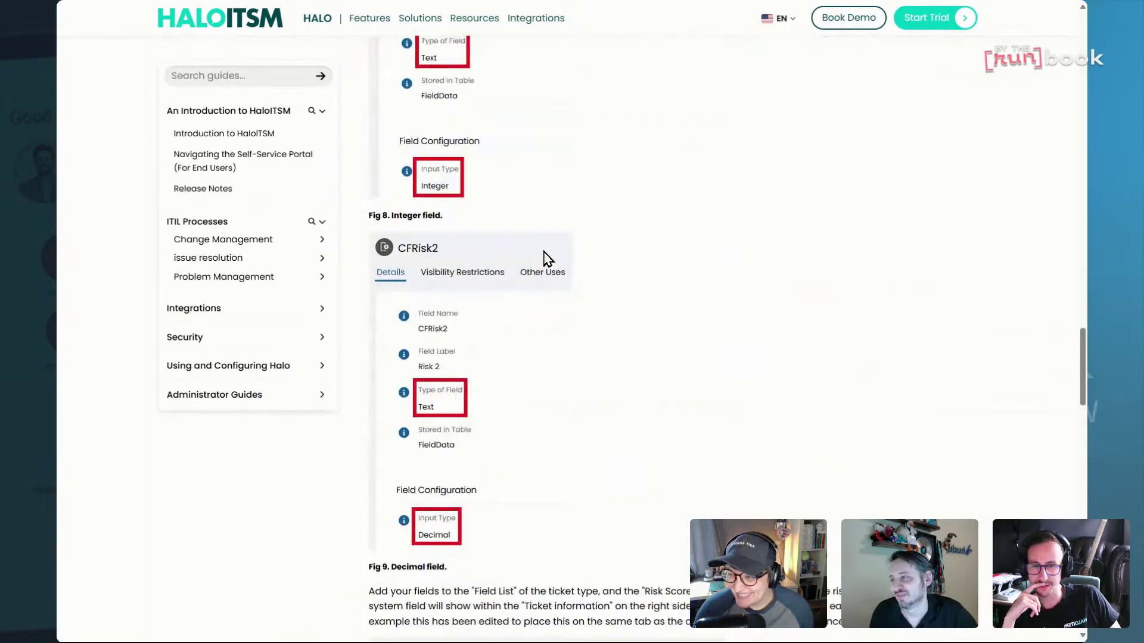
scroll(544, 258, "up", 12)
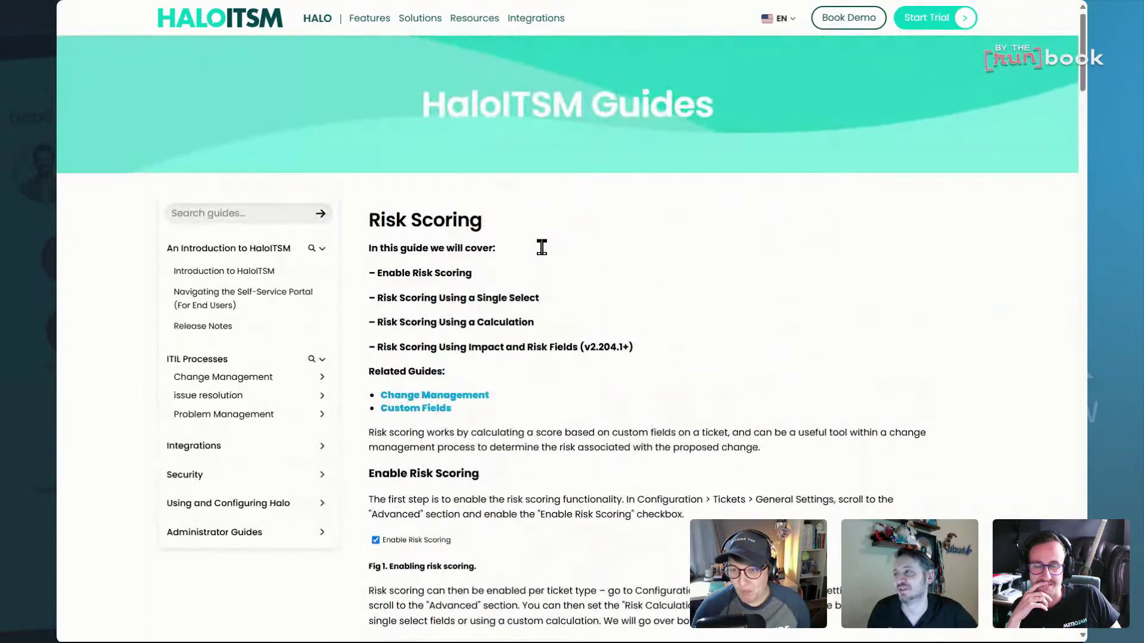
Leave the guide, check the release notes for the recurring invoice setting, and open the Recurring Invoices settings in the Billing configuration.
key("alt+Tab")
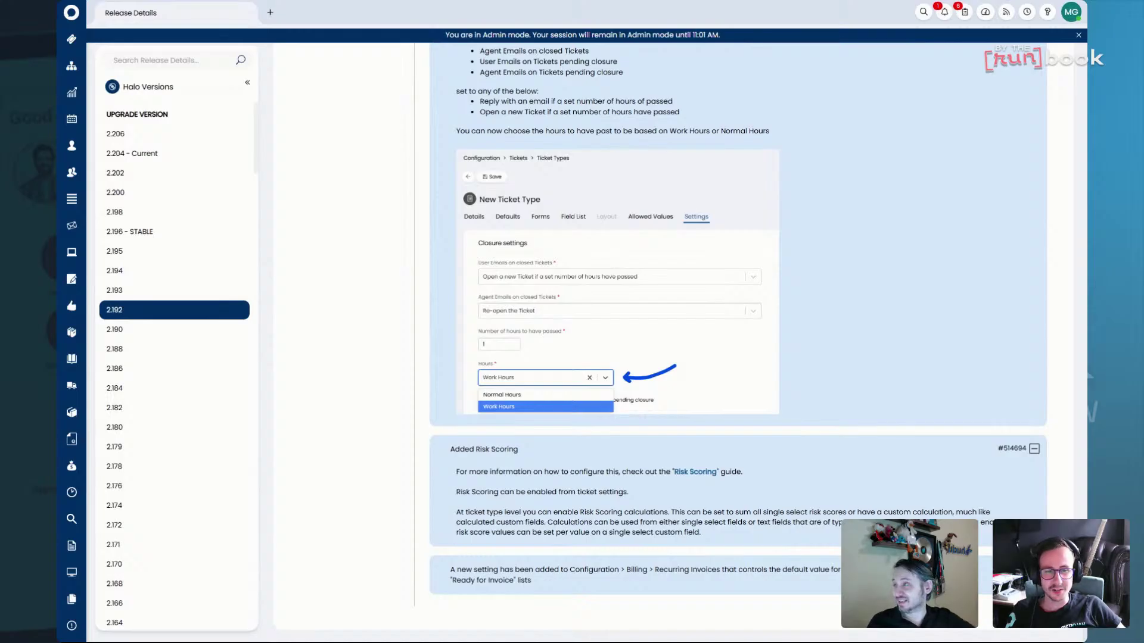
key("alt+Tab")
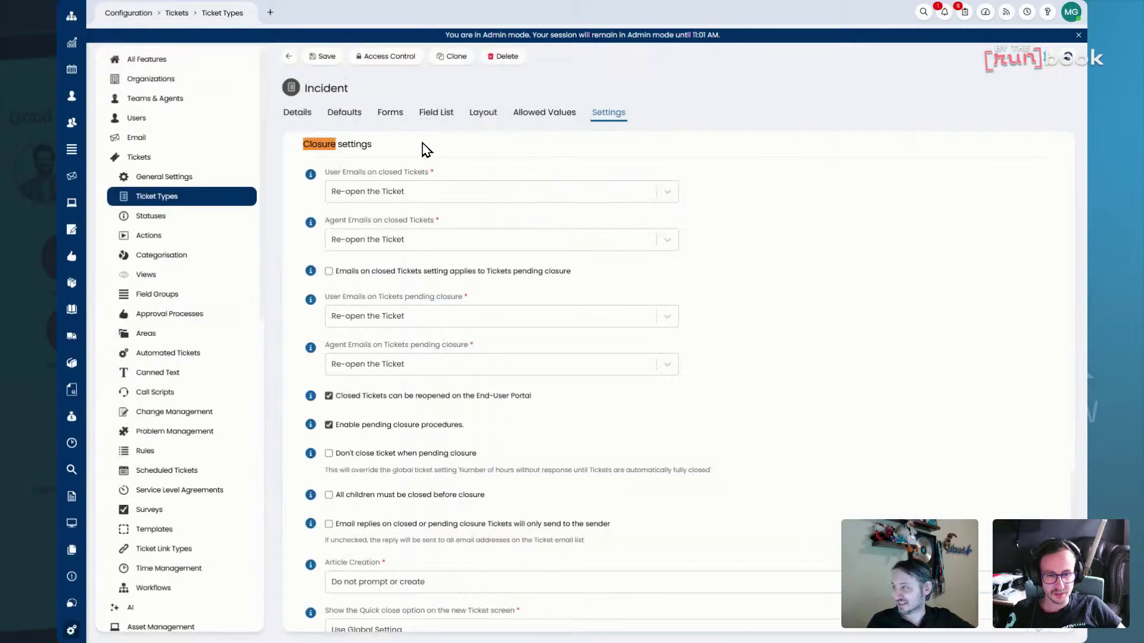
scroll(262, 197, "down", 2)
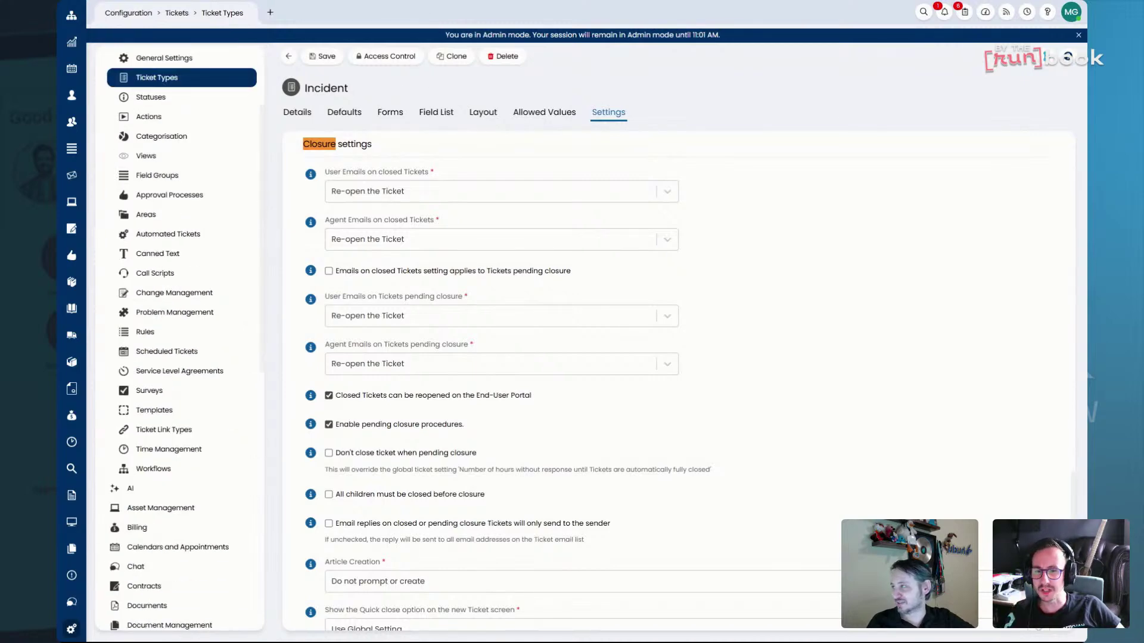
scroll(196, 222, "down", 3)
left_click(179, 351)
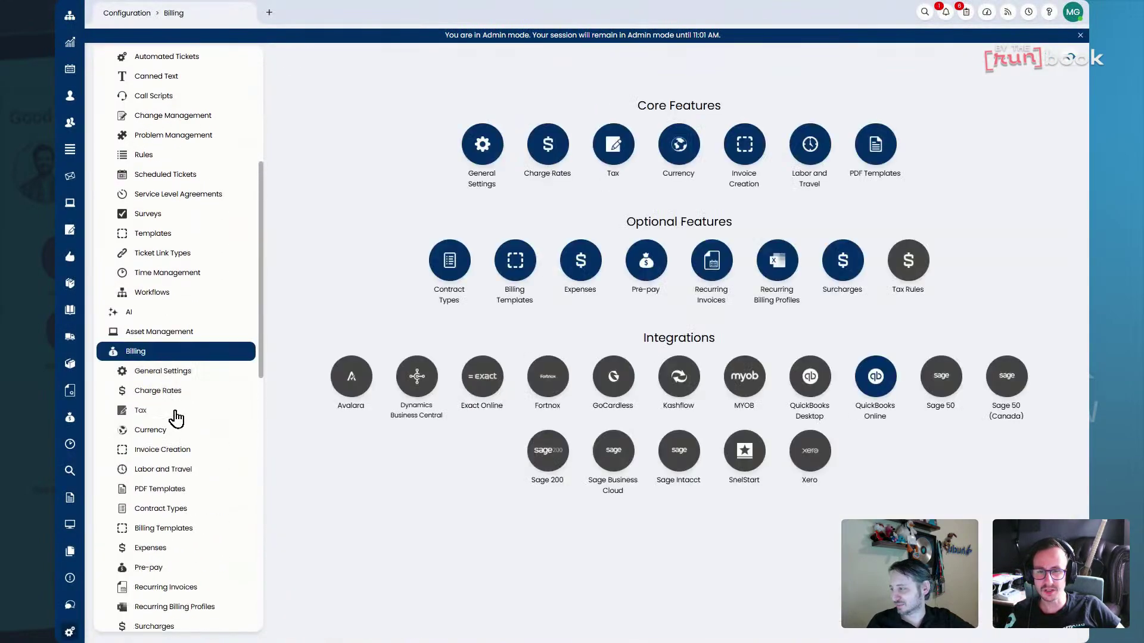
left_click(197, 589)
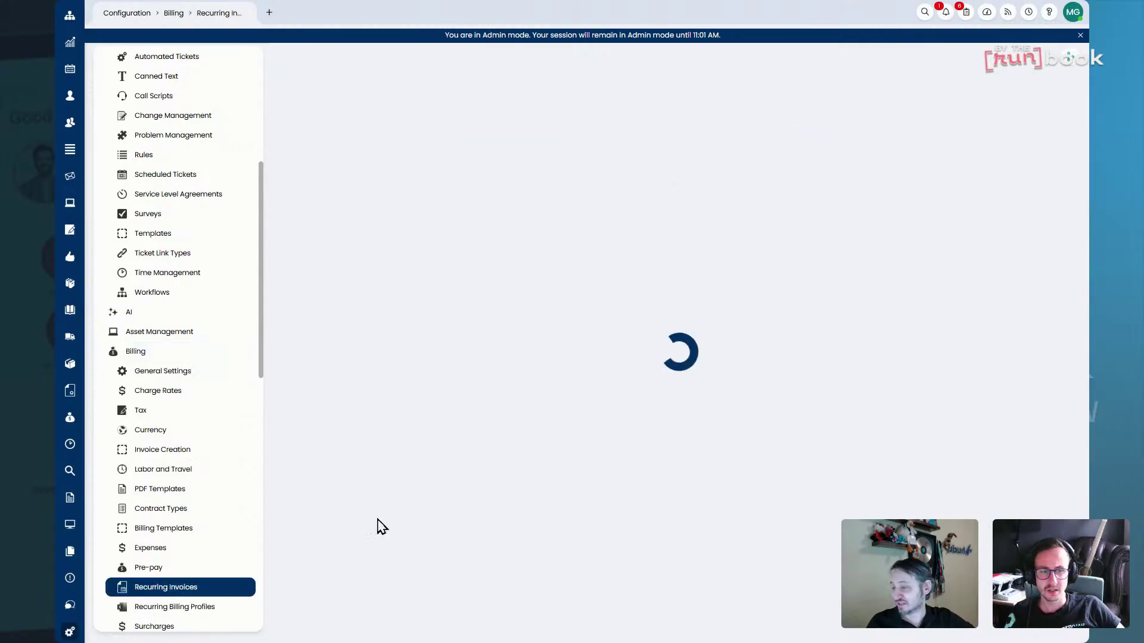
Find the Quantities and Pro-Rata settings and read those for creating pro-rata lines automatically and the default calculated-quantity behaviour.
scroll(623, 238, "down", 6)
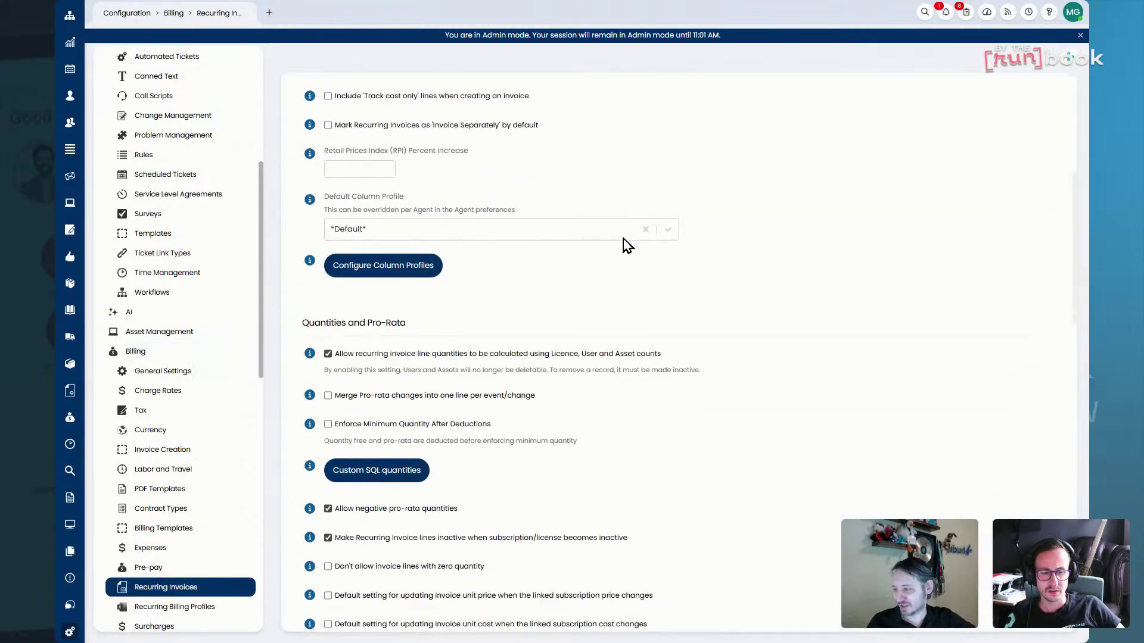
scroll(623, 241, "down", 8)
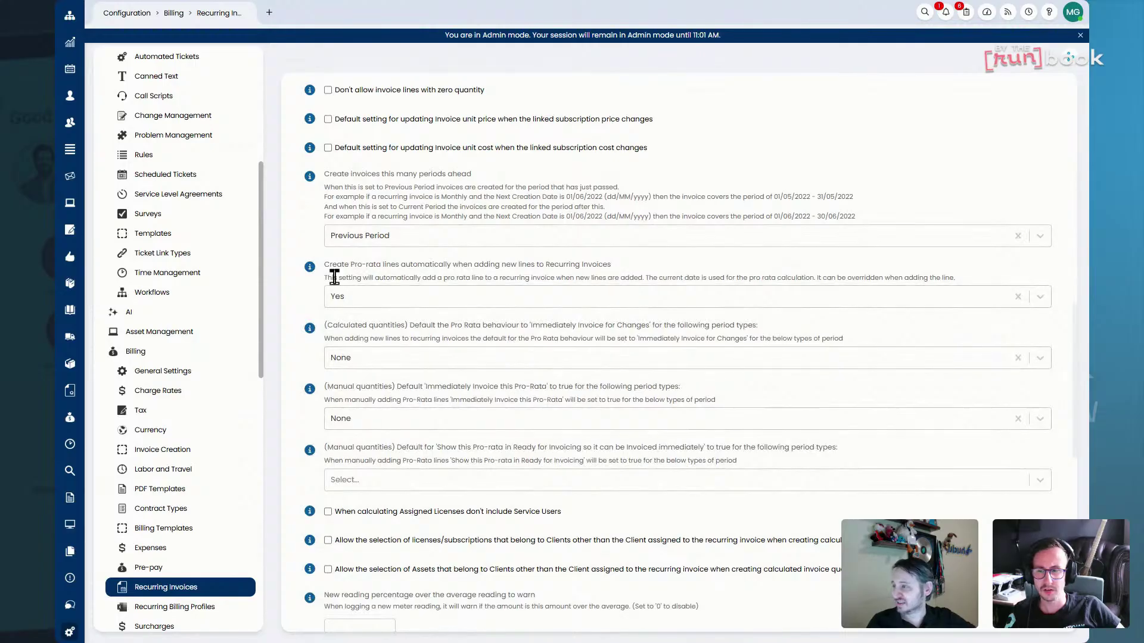
left_click_drag(329, 264, 596, 278)
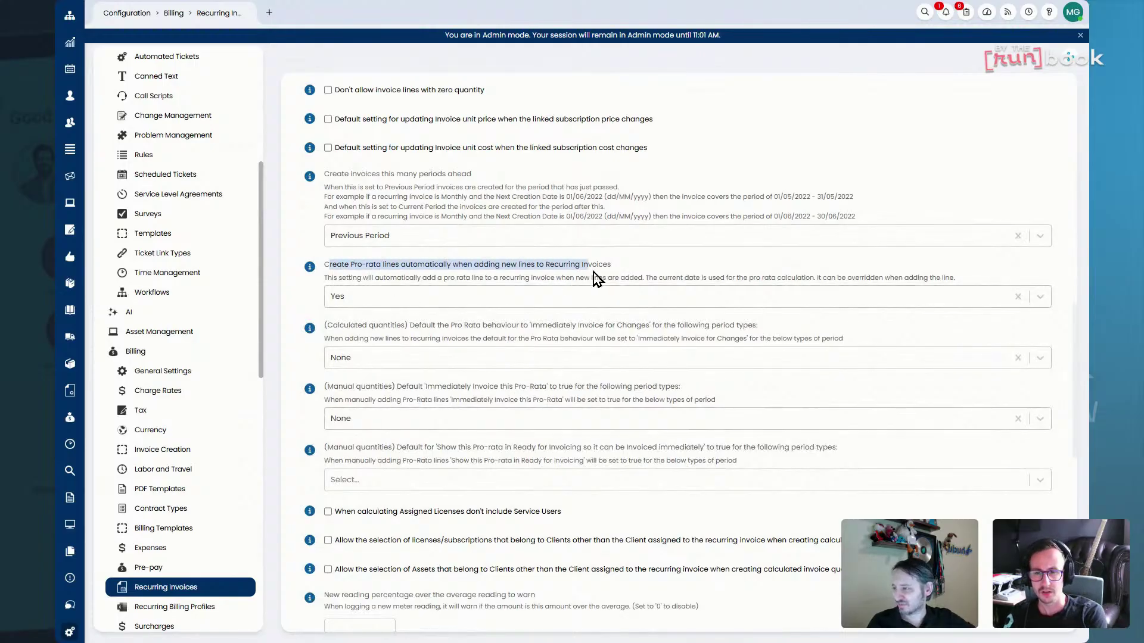
left_click_drag(326, 325, 814, 338)
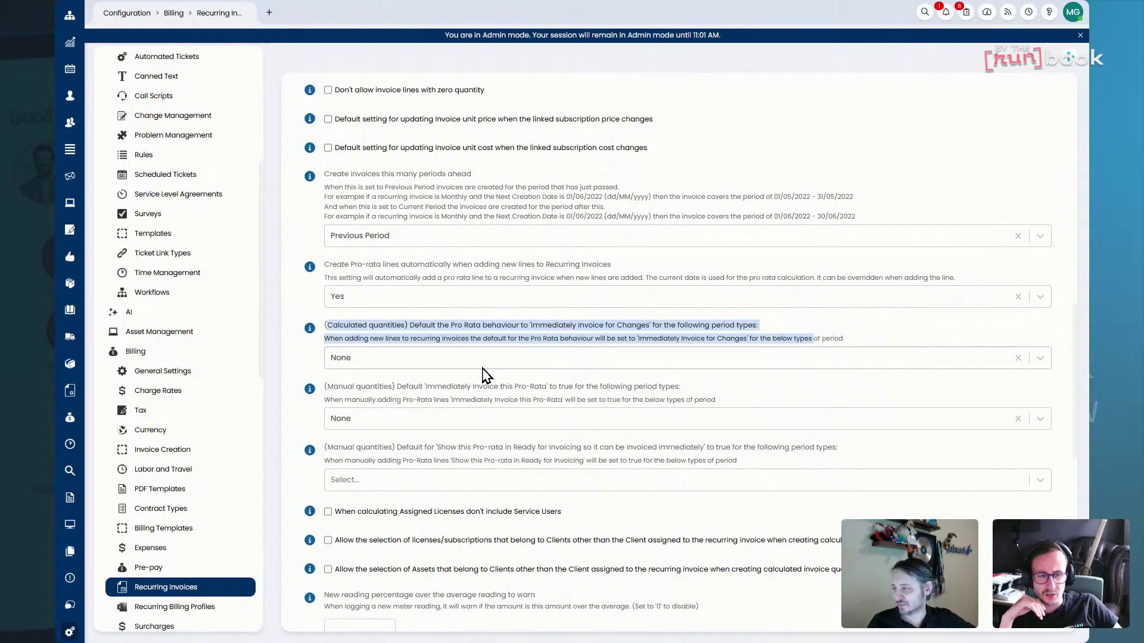
Review the period type choices for the calculated and manual quantity pro-rata defaults, leaving their selections as they are.
left_click(485, 359)
left_click(486, 316)
left_click(486, 304)
left_click(461, 441)
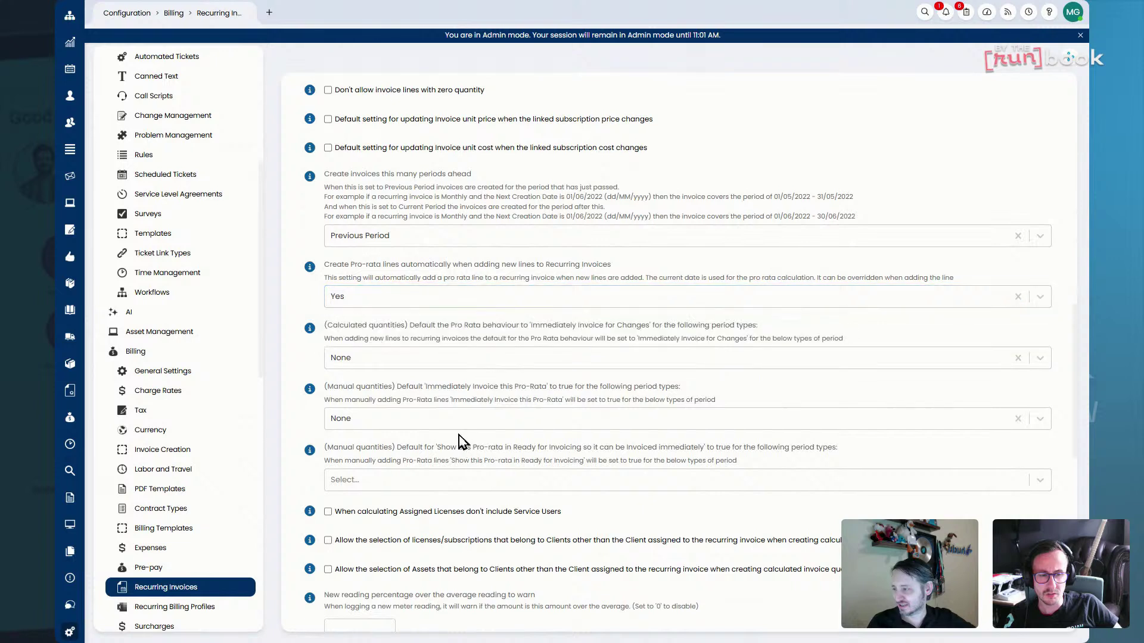
left_click(462, 427)
left_click(470, 502)
left_click(470, 485)
left_click(470, 485)
left_click(472, 460)
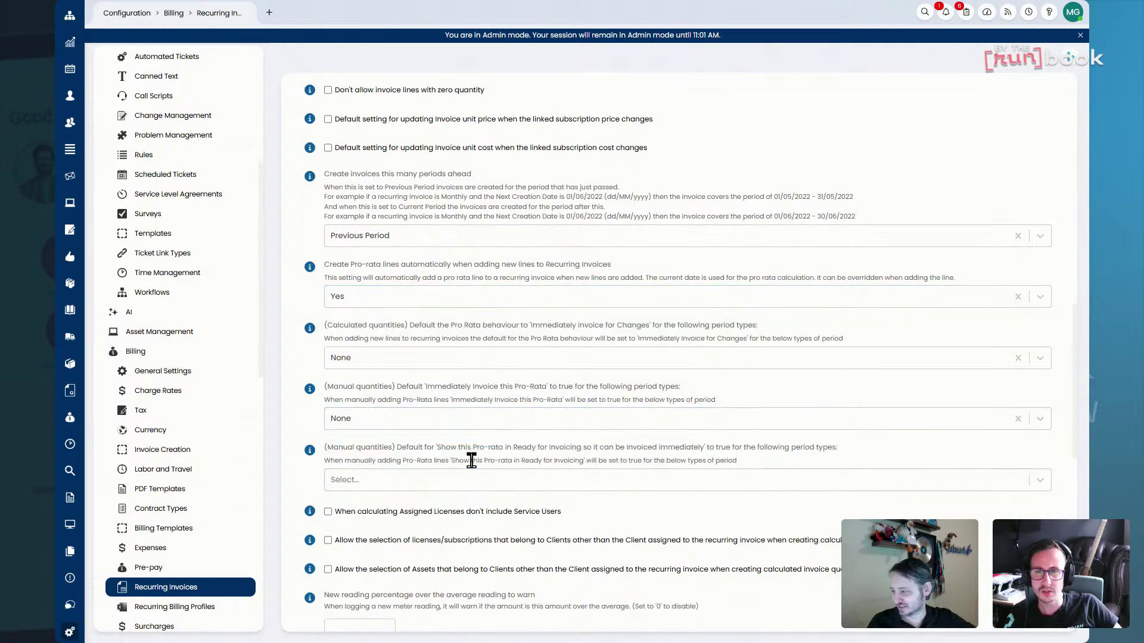
Search the page for "ready for invoi" and review the period type options for showing manual pro-rata in Ready for Invoicing.
scroll(471, 460, "down", 2)
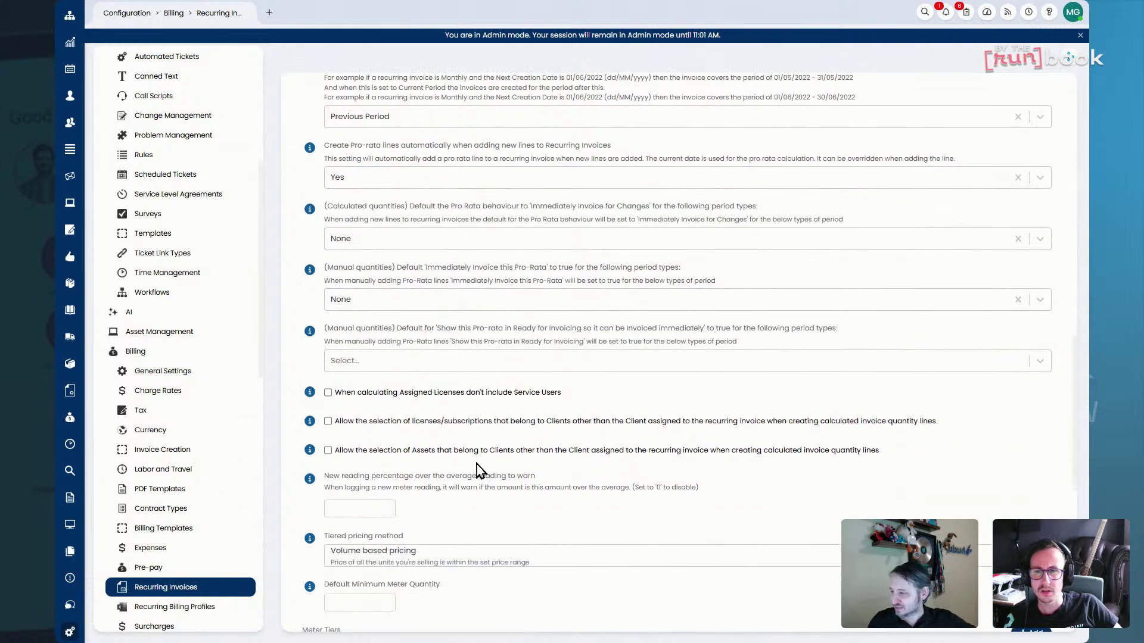
key("ctrl+f")
type("ready for")
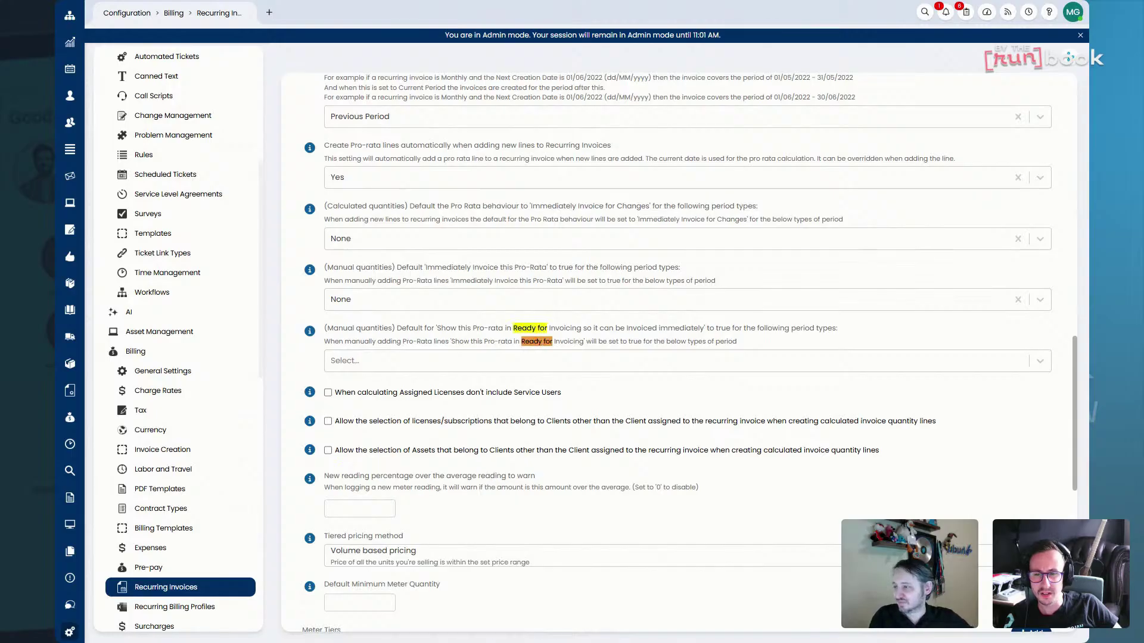
type(" invoi")
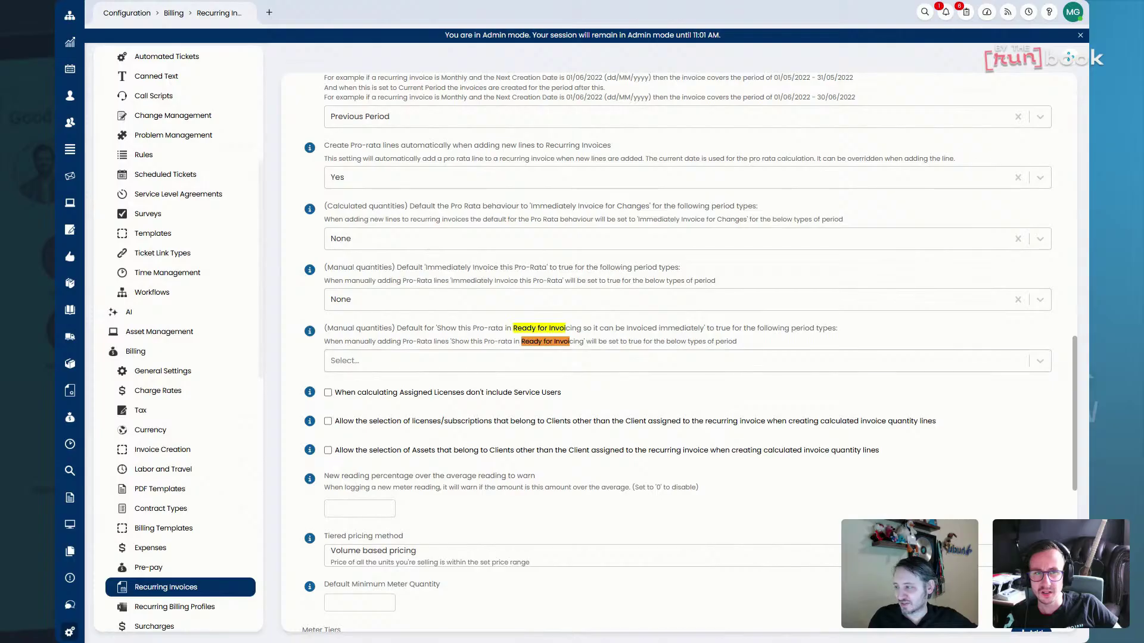
left_click_drag(327, 329, 862, 343)
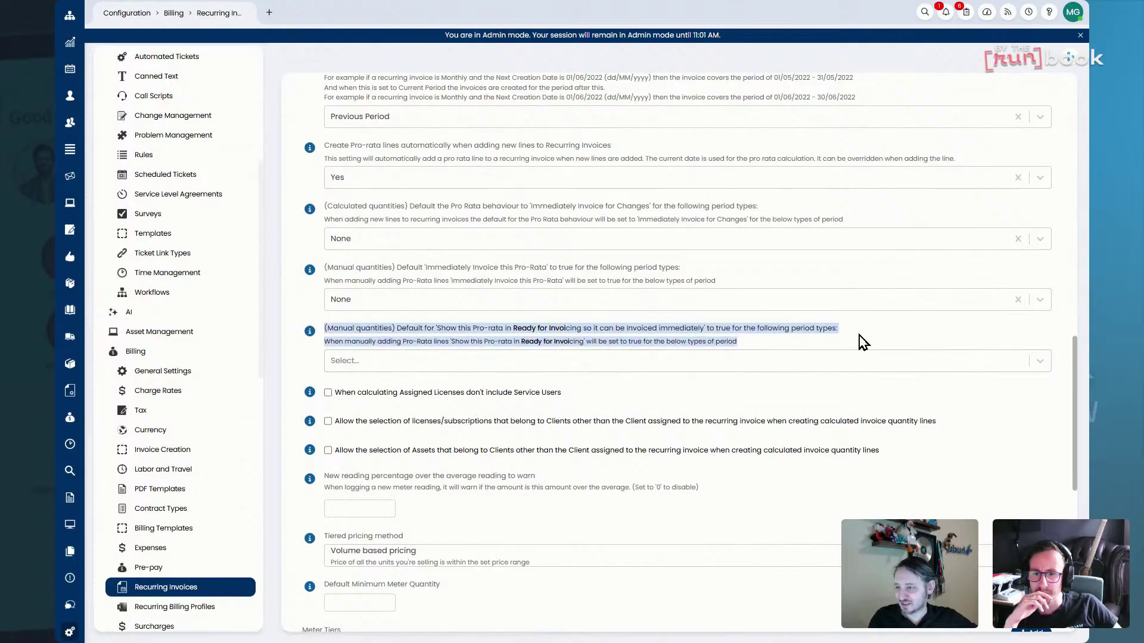
left_click(758, 363)
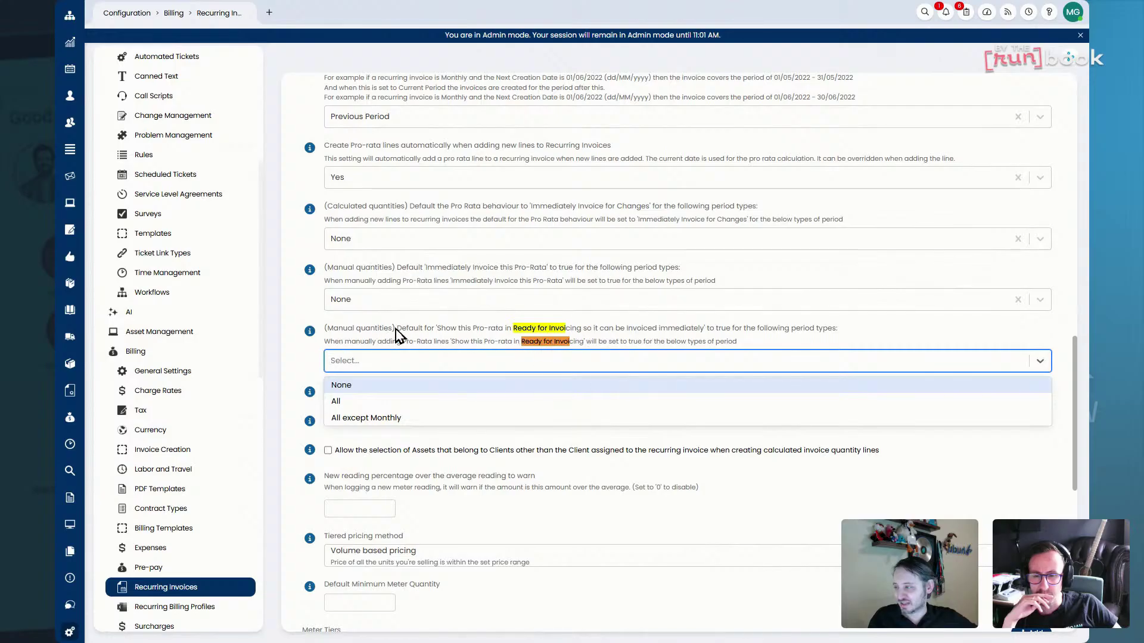
left_click_drag(439, 341, 566, 339)
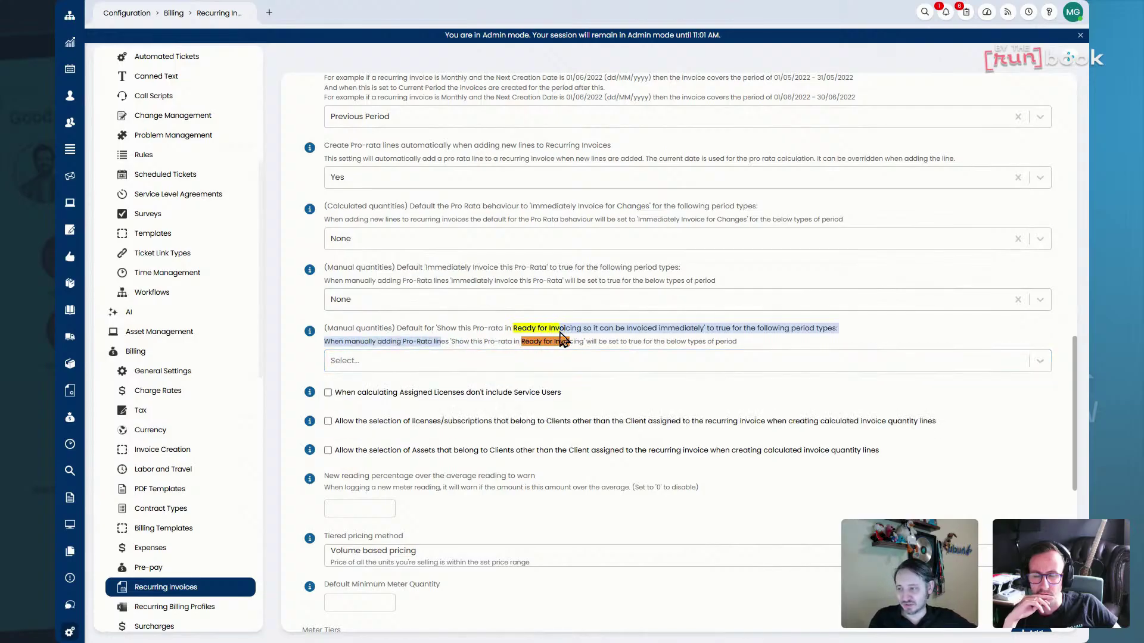
left_click(562, 339)
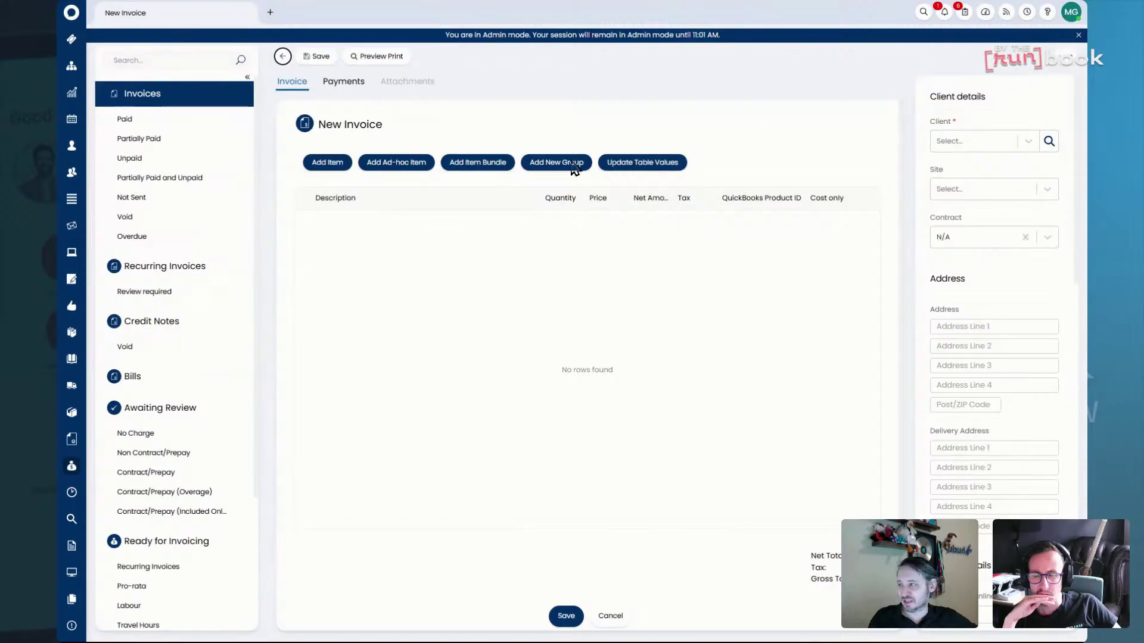
left_click(345, 167)
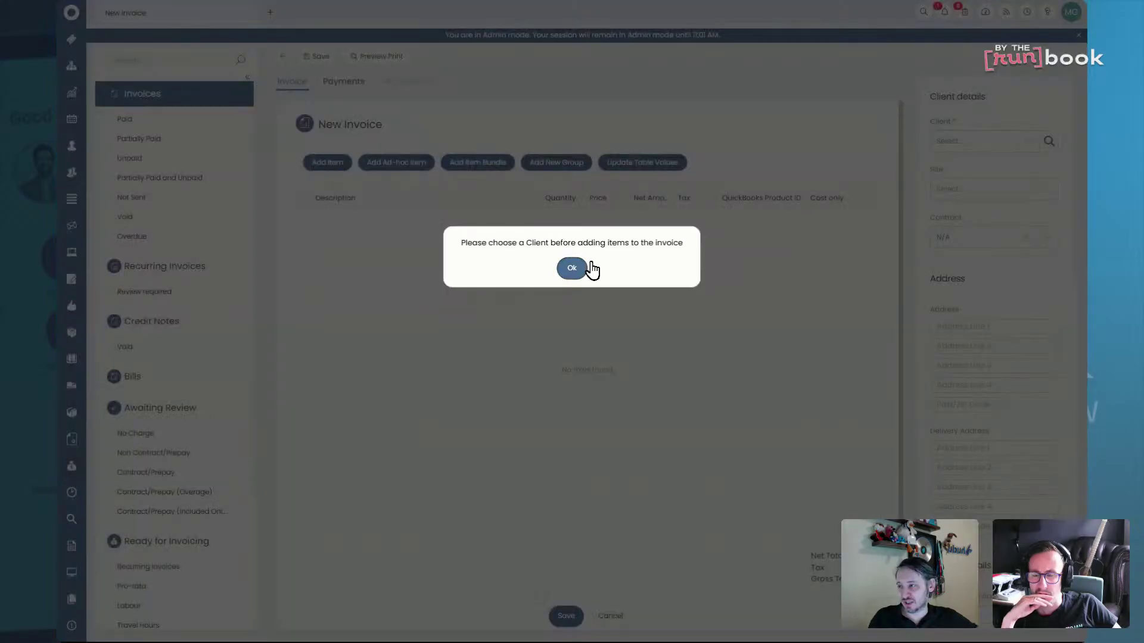
left_click(572, 268)
left_click(283, 57)
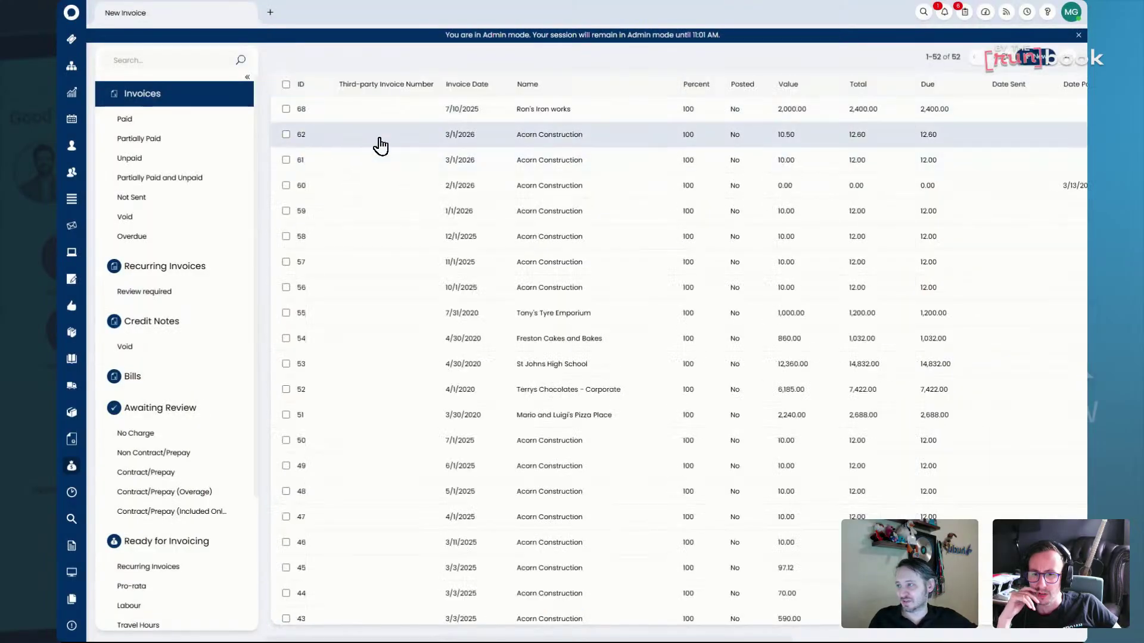
Open the St Johns High School recurring invoice for editing and bring up its Contract Charge line's details at the Pro-rata section.
left_click(177, 266)
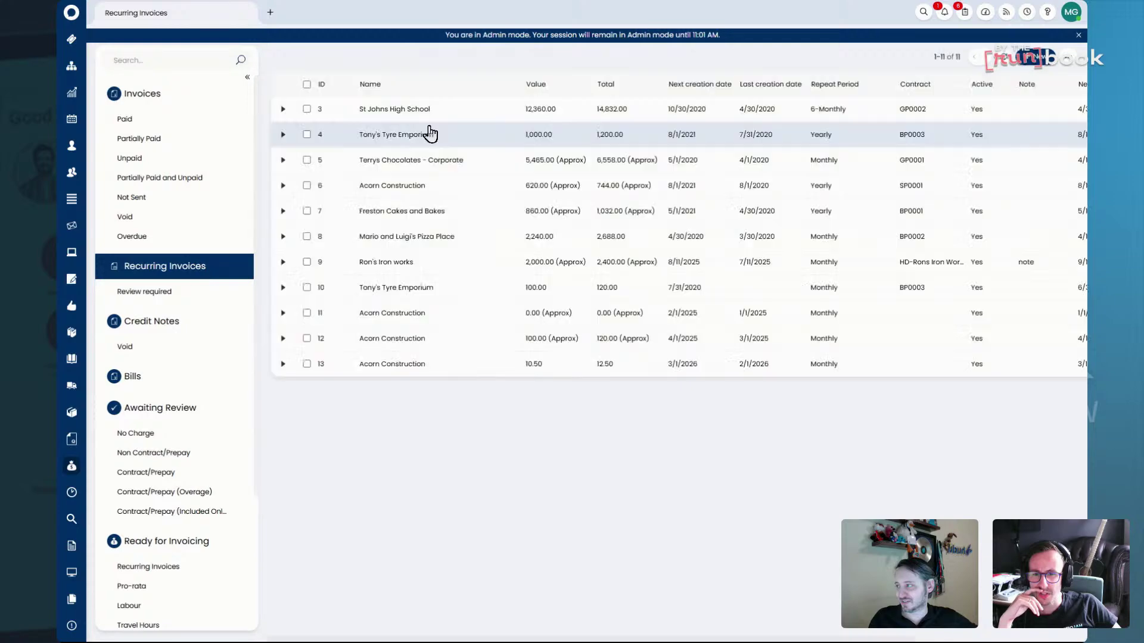
left_click(432, 122)
left_click(307, 57)
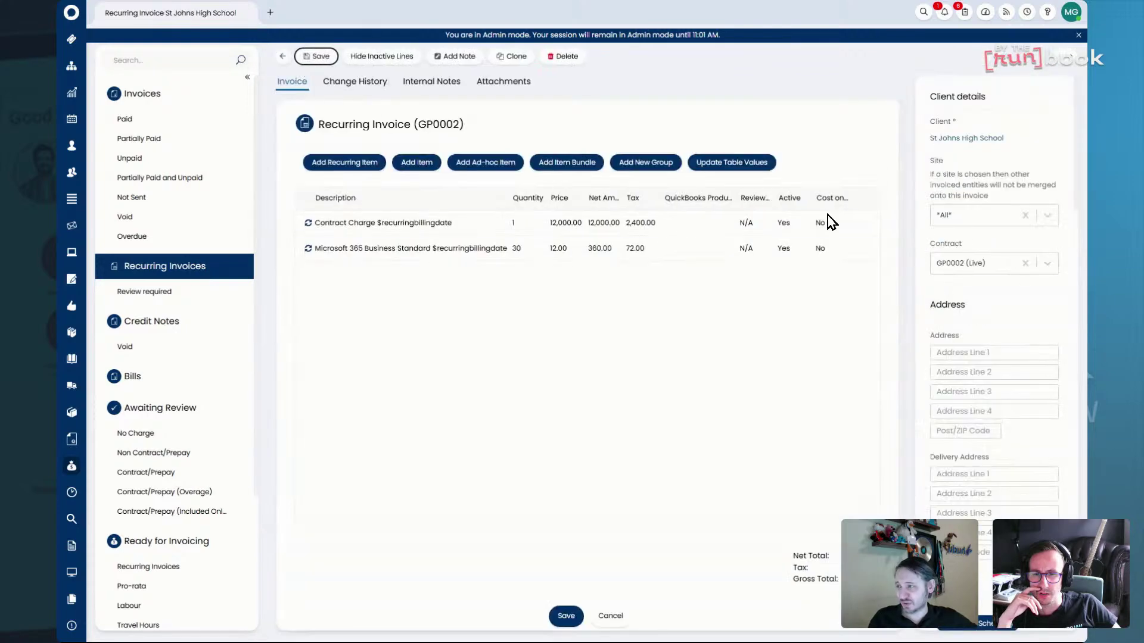
left_click(862, 222)
scroll(754, 393, "down", 10)
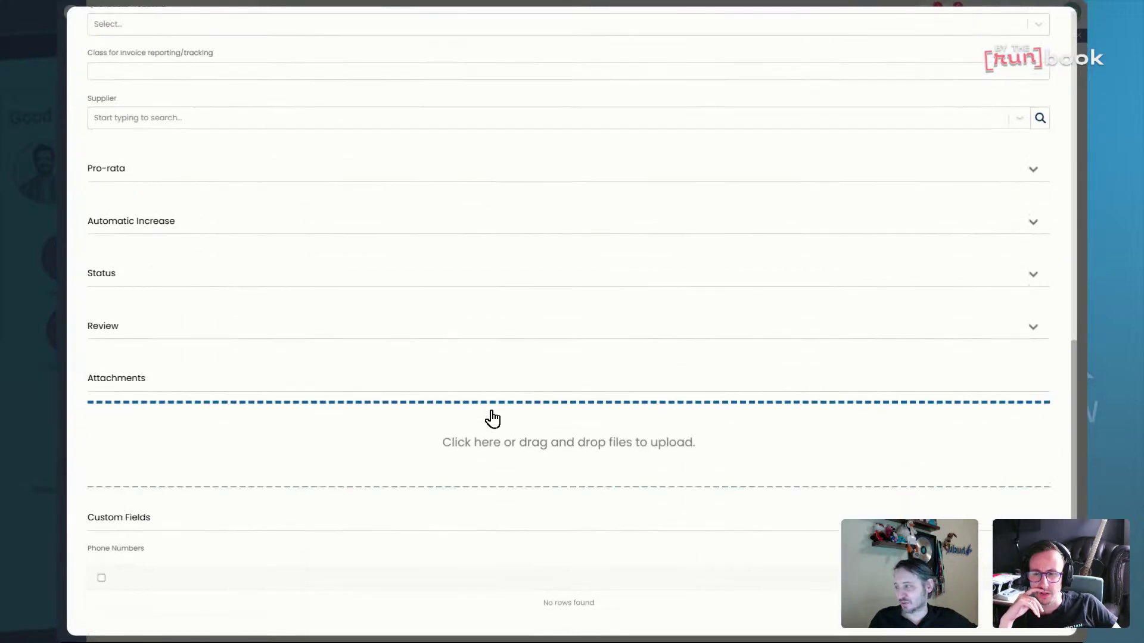
Start a pro-rata entry for the Contract Charge line, examine the option for showing it in Ready for Invoicing, and close the form.
left_click(366, 179)
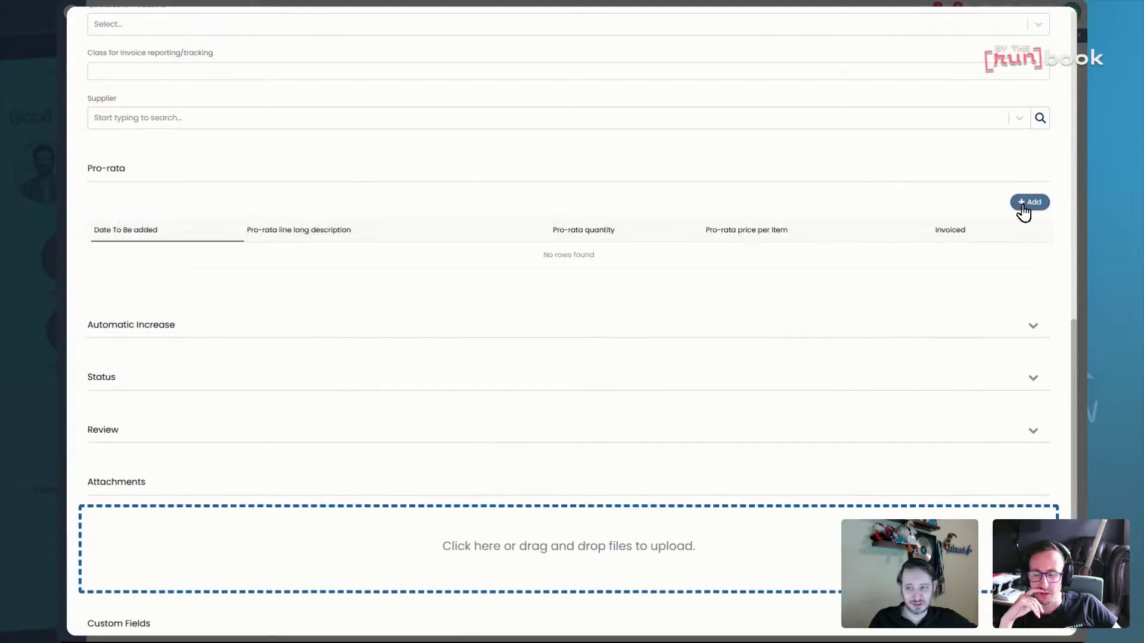
left_click(1022, 204)
scroll(471, 393, "down", 1)
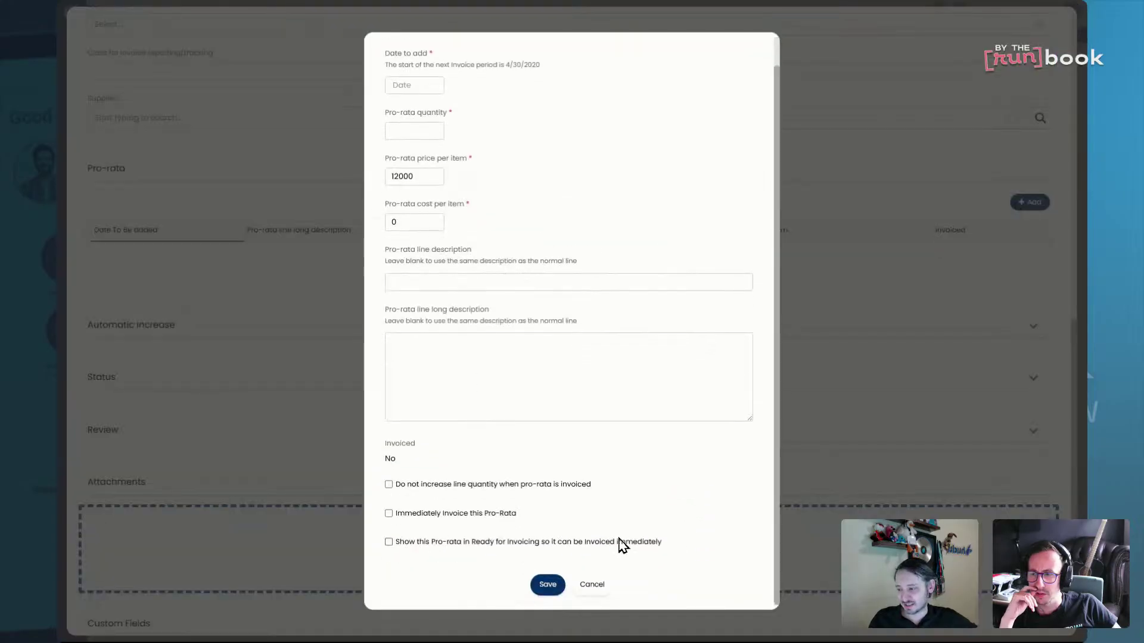
left_click_drag(656, 544, 396, 554)
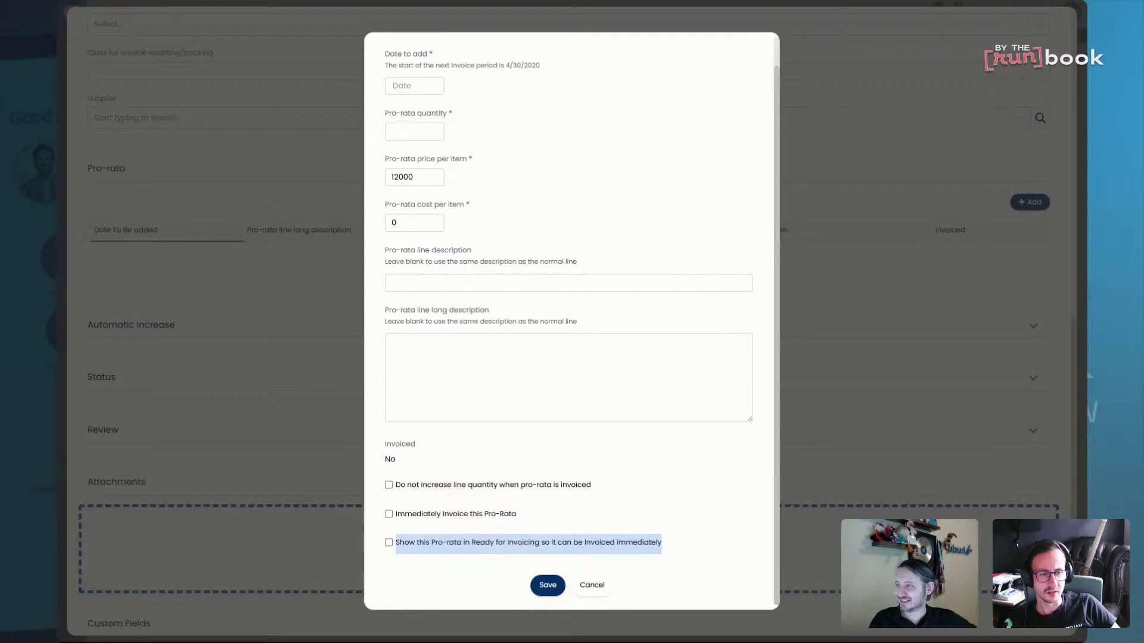
left_click(693, 54)
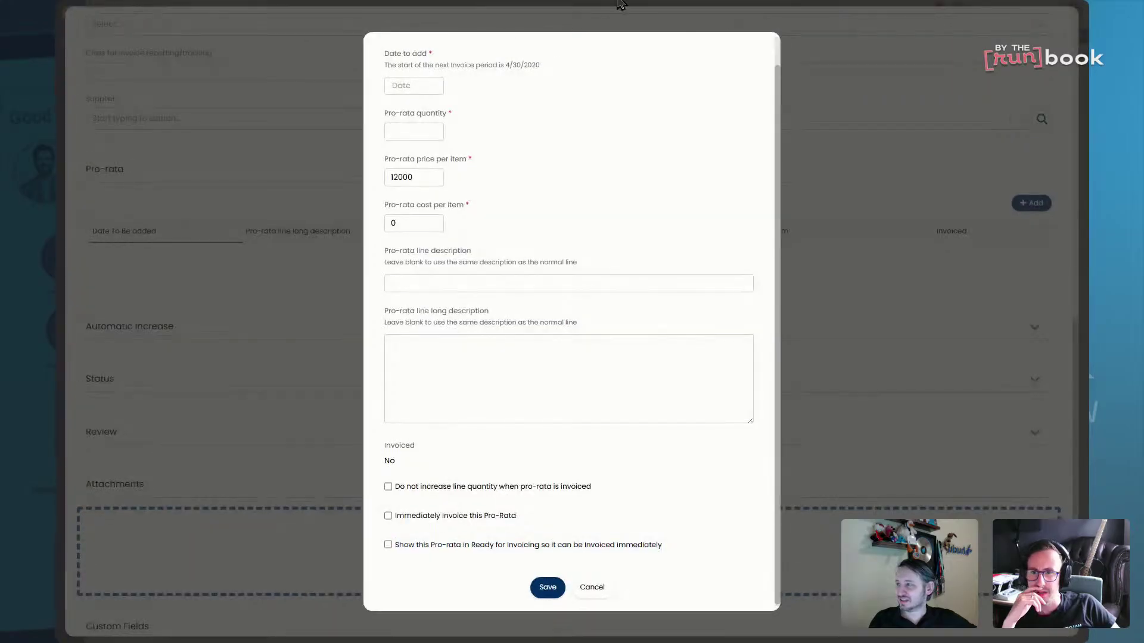
left_click(350, 43)
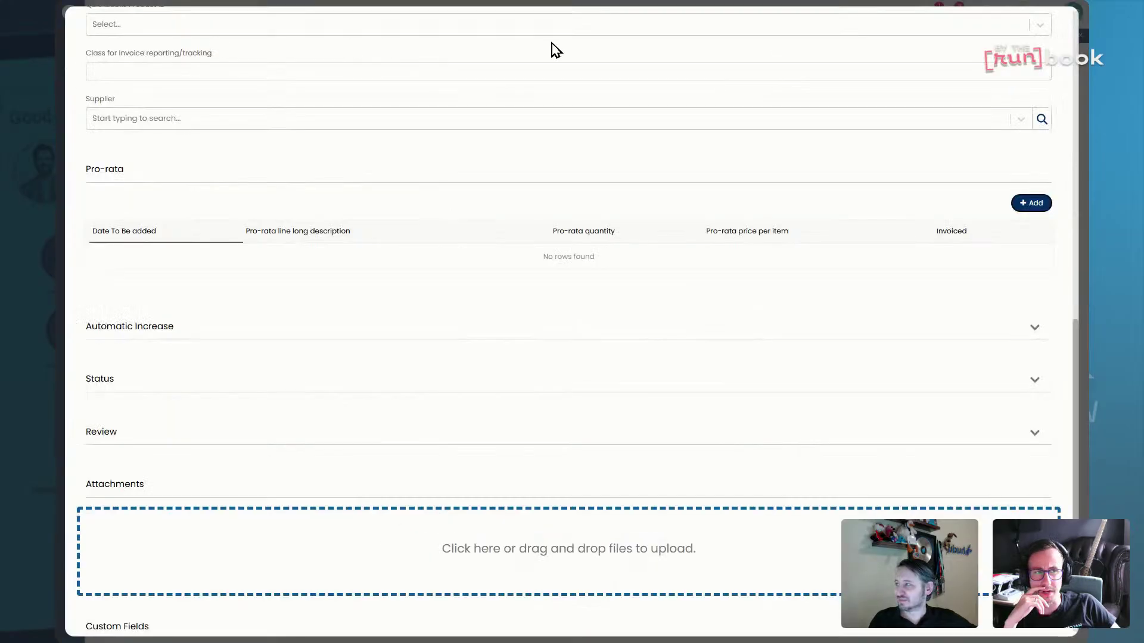
Close the Contract Charge line's details and cancel editing the St Johns High School recurring invoice.
scroll(1049, 34, "up", 5)
scroll(1048, 35, "up", 8)
left_click(1056, 22)
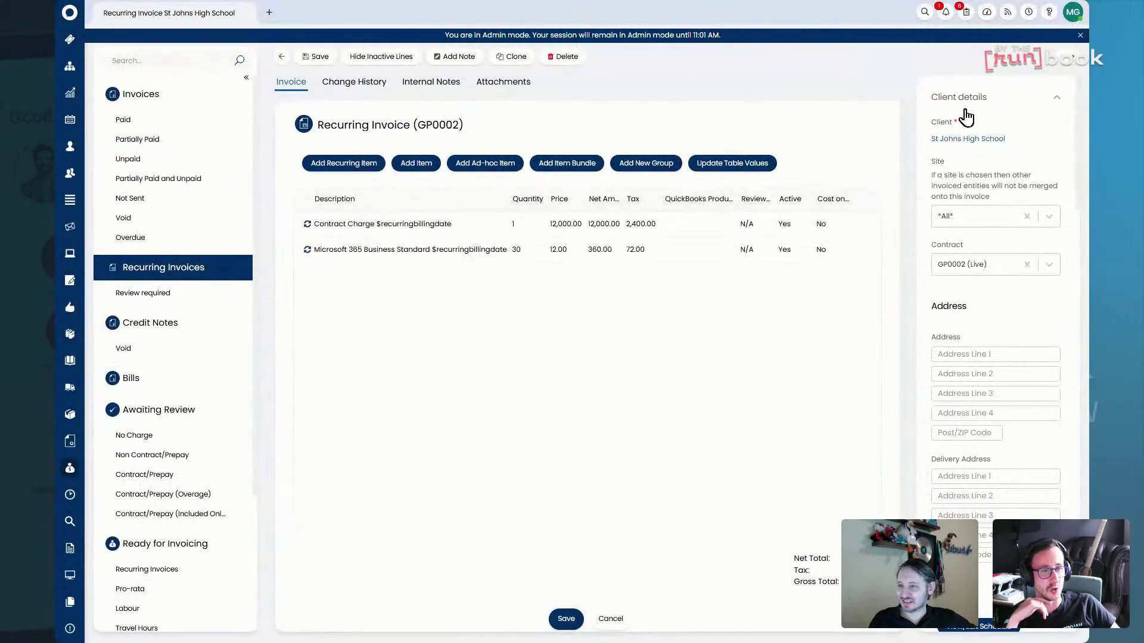
scroll(992, 316, "down", 5)
left_click(609, 619)
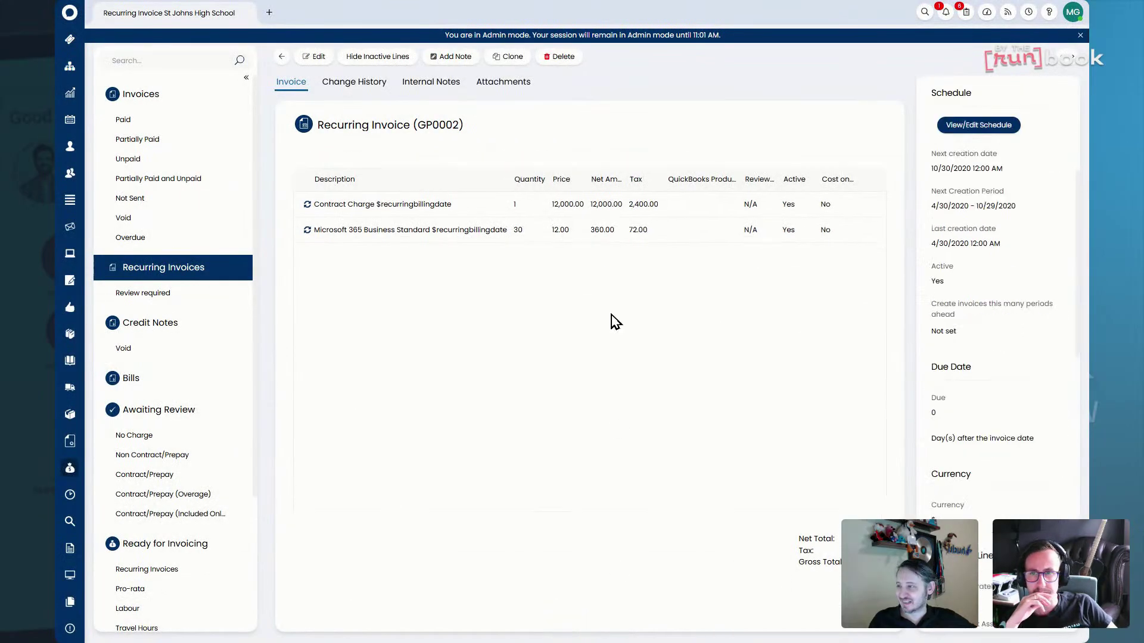
View the Ron's Iron works recurring invoice, return to the recurring invoices list, and refresh it.
left_click(314, 56)
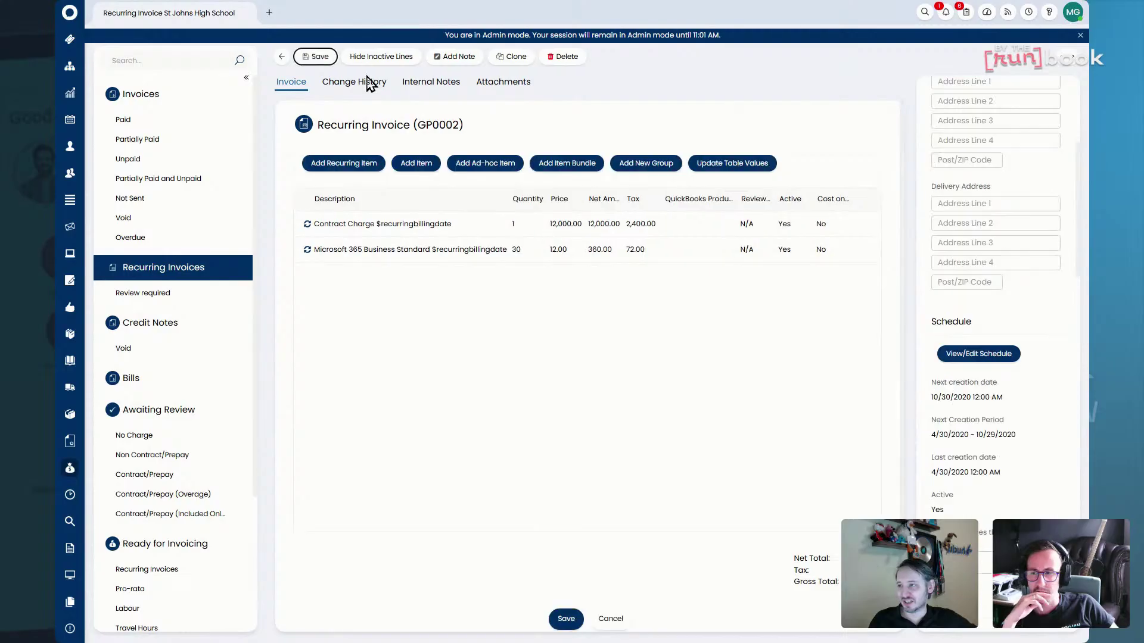
left_click(295, 60)
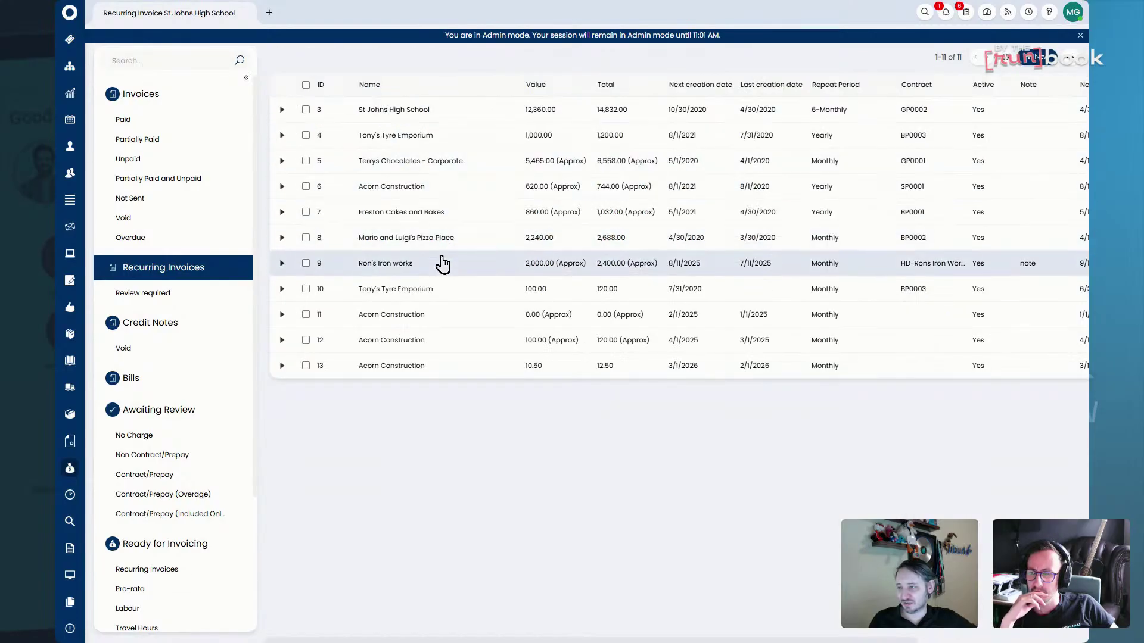
left_click(443, 263)
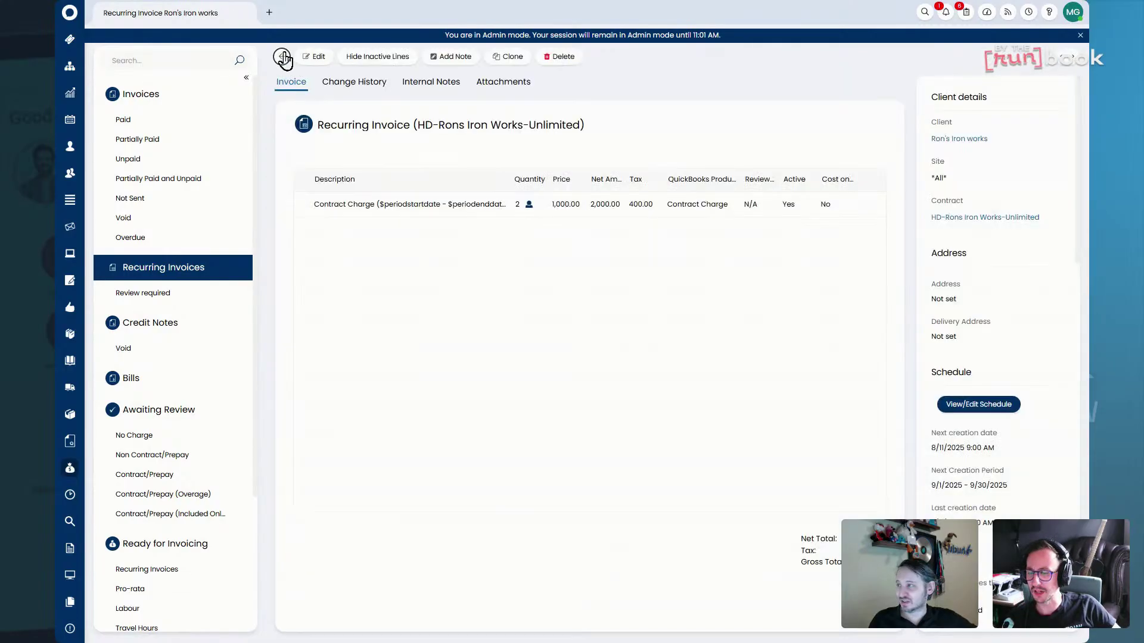
left_click(295, 59)
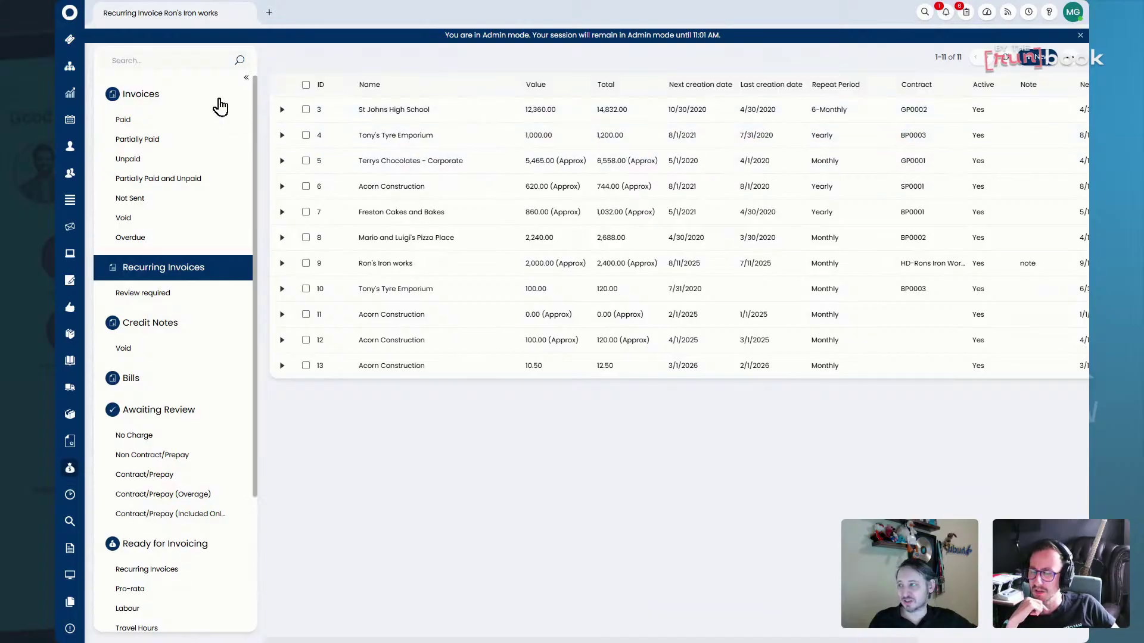
key("F5")
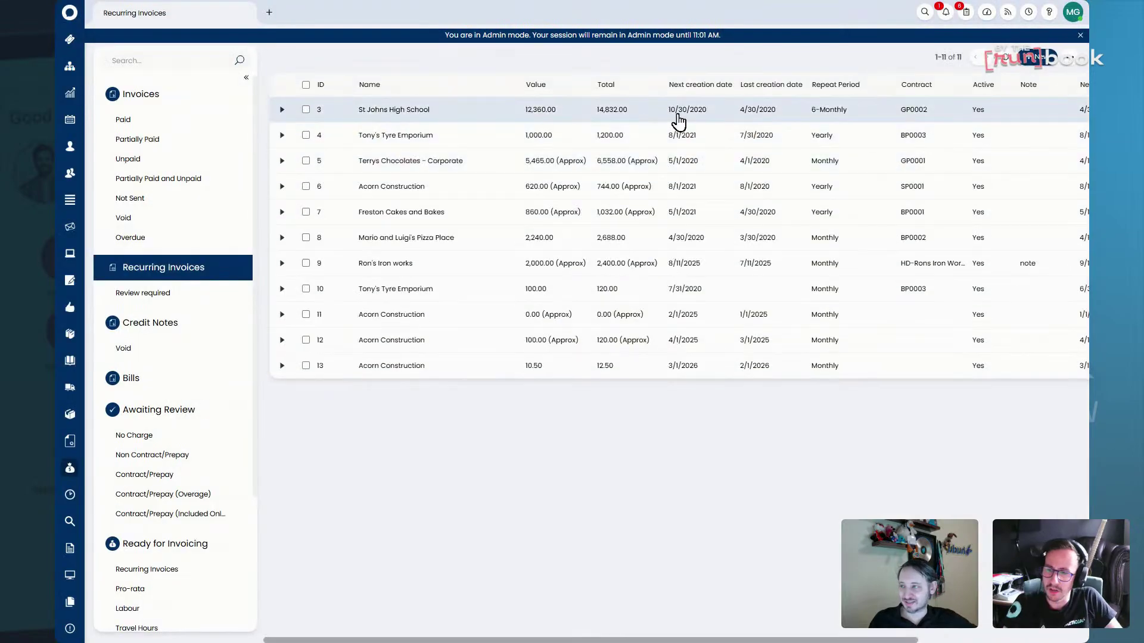
Reopen the St Johns High School recurring invoice for editing and bring up the Contract Charge line's details.
left_click(679, 119)
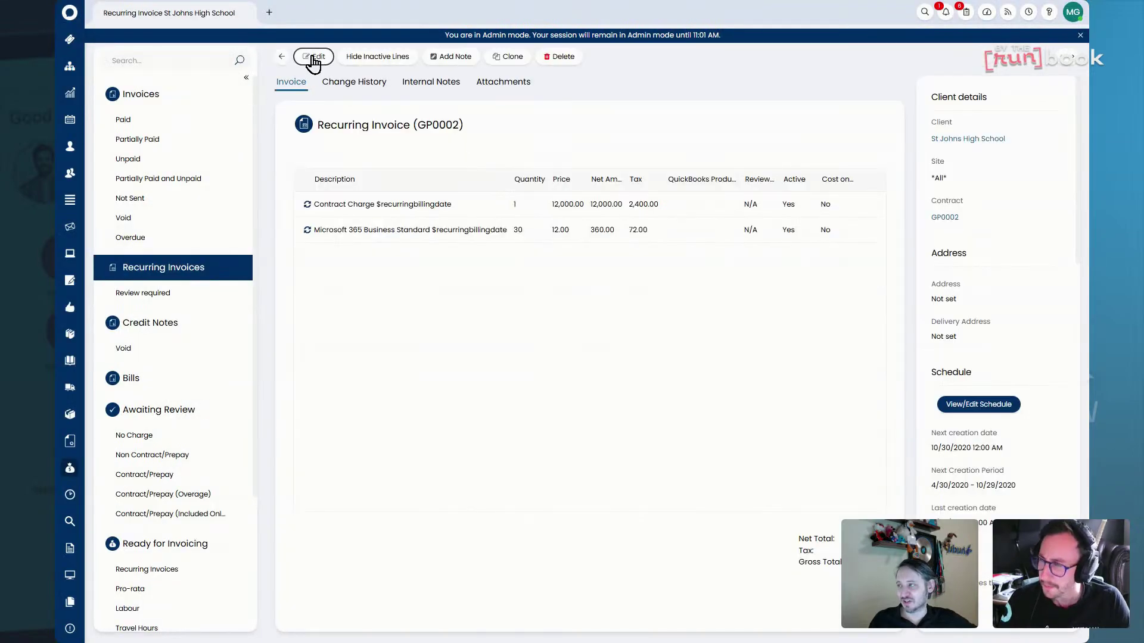
left_click(311, 56)
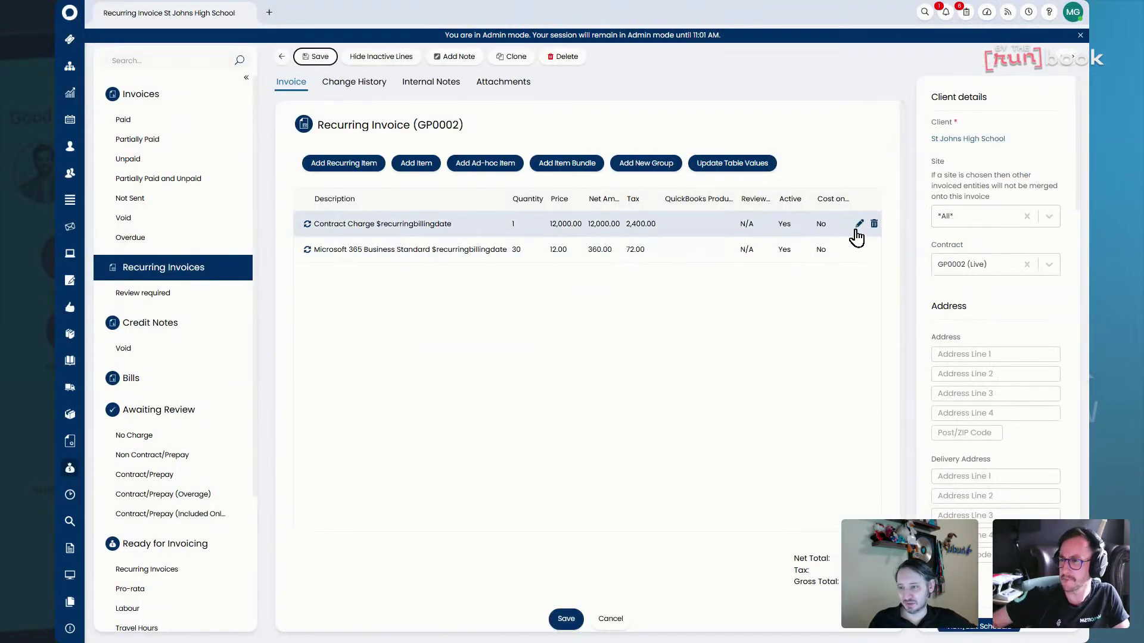
left_click(858, 225)
scroll(729, 327, "down", 5)
scroll(232, 409, "down", 8)
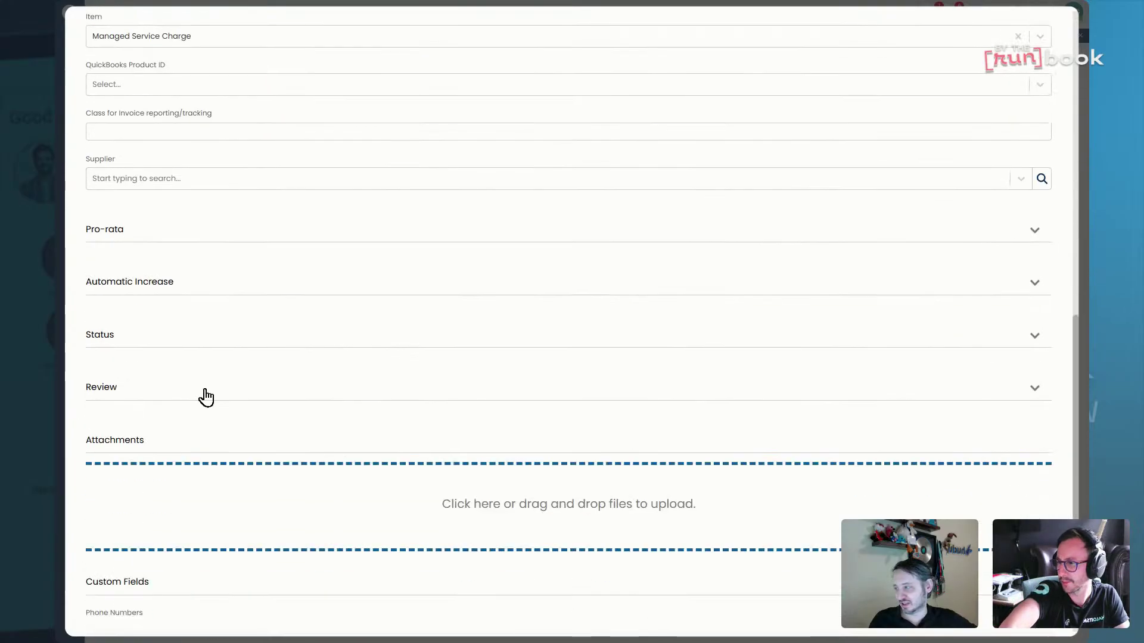
Check the invoicing options offered for a new pro-rata on this line and cancel without adding it.
left_click(223, 236)
left_click(1026, 263)
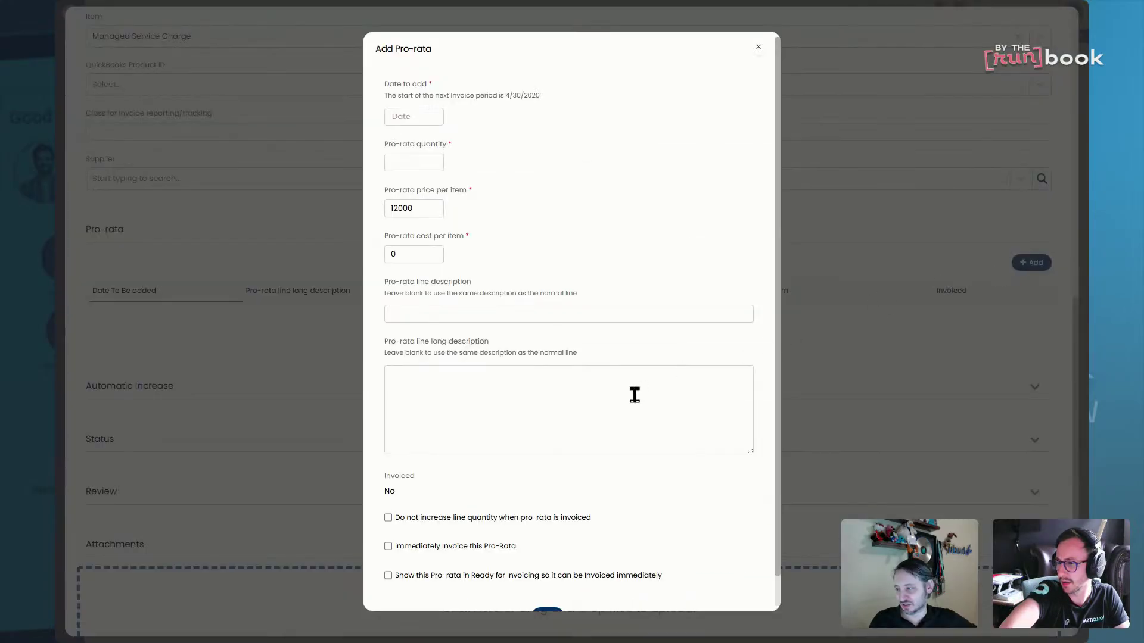
scroll(633, 394, "down", 1)
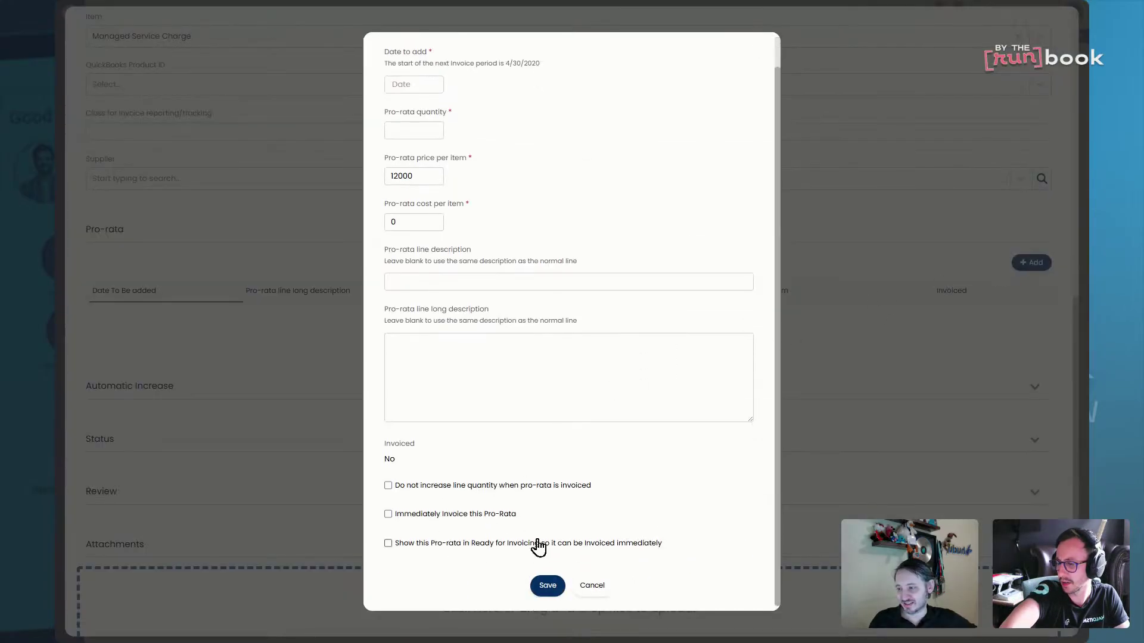
left_click(592, 585)
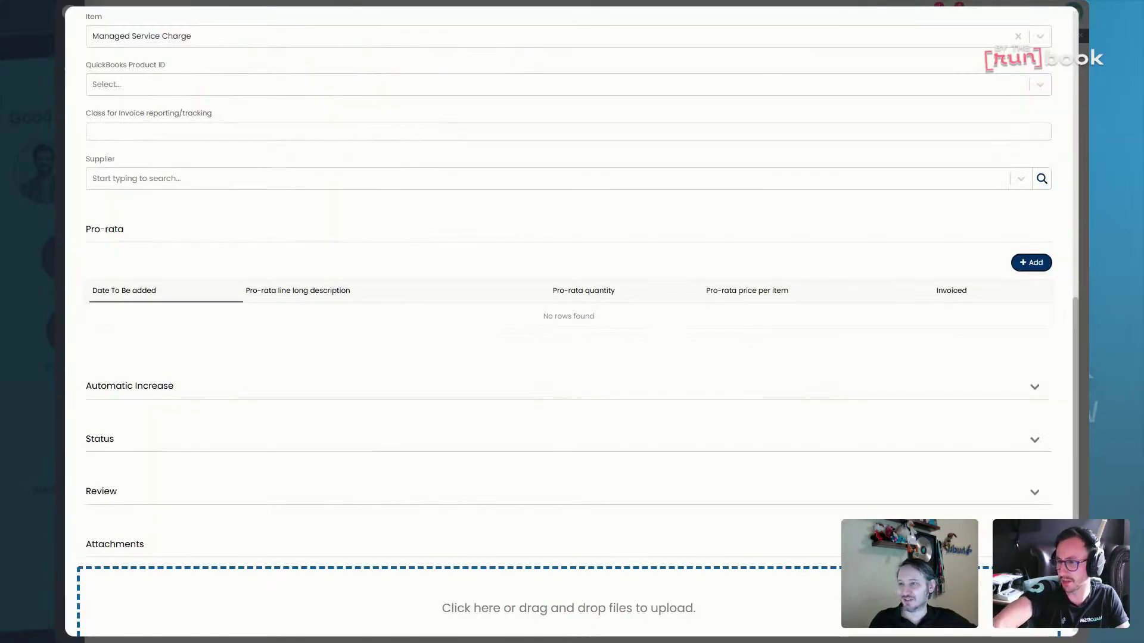
Close the line details and read the recurring invoice setting for defaulting manual pro-rata to show in Ready for Invoicing.
scroll(1058, 46, "up", 15)
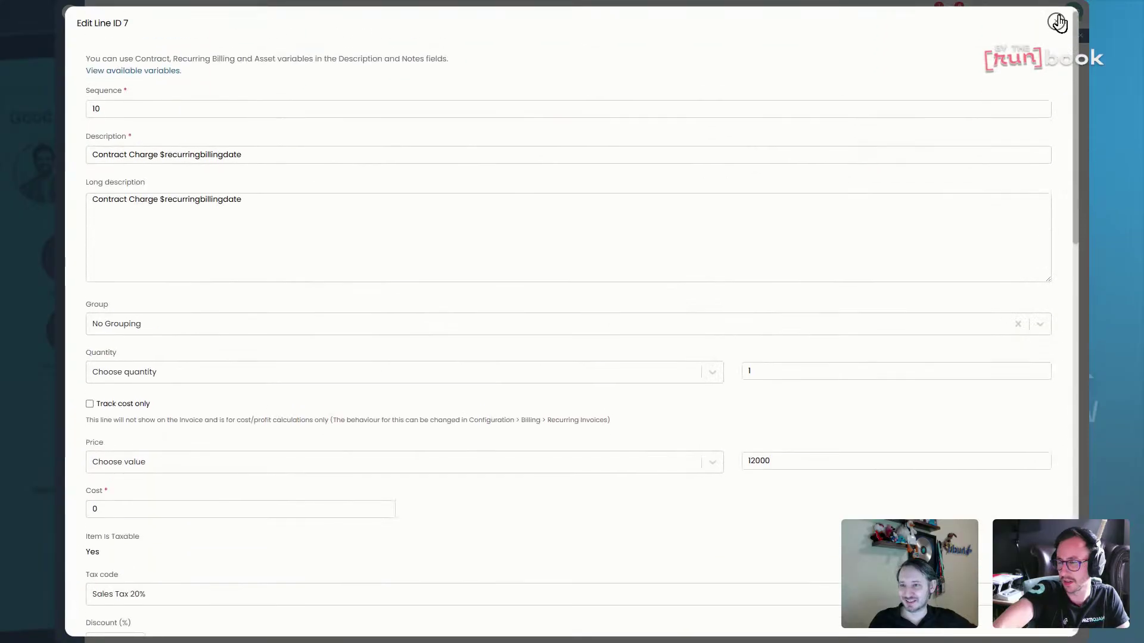
left_click(1056, 17)
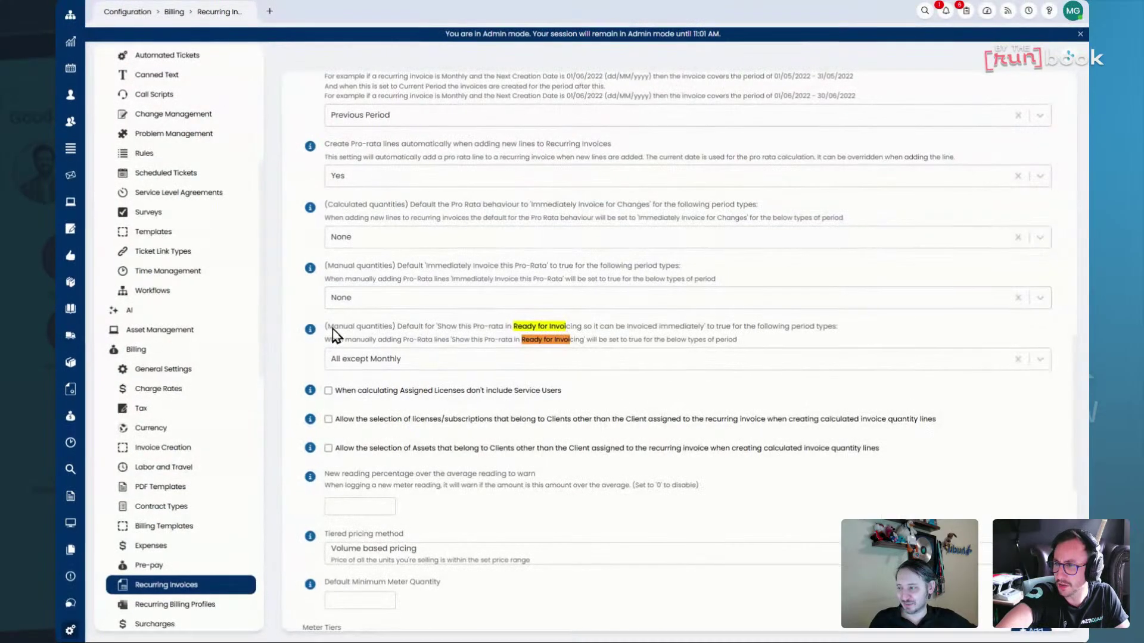
left_click_drag(334, 327, 627, 366)
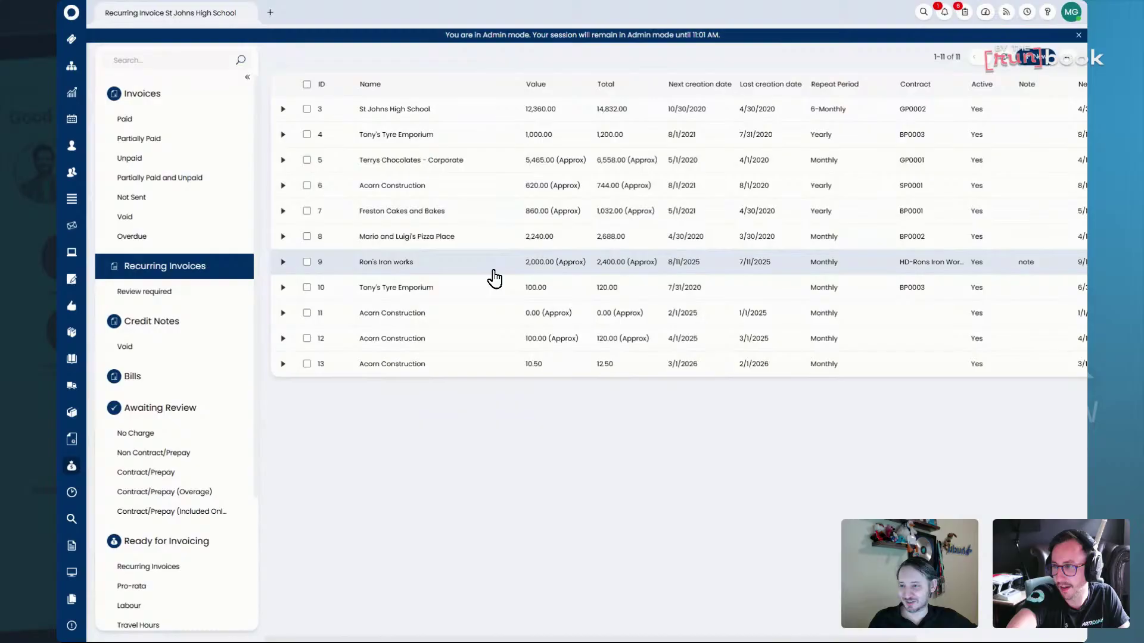
Open the Ron's Iron works recurring invoice for editing and bring up its Contract Charge line at the Pro-rata section.
left_click(488, 262)
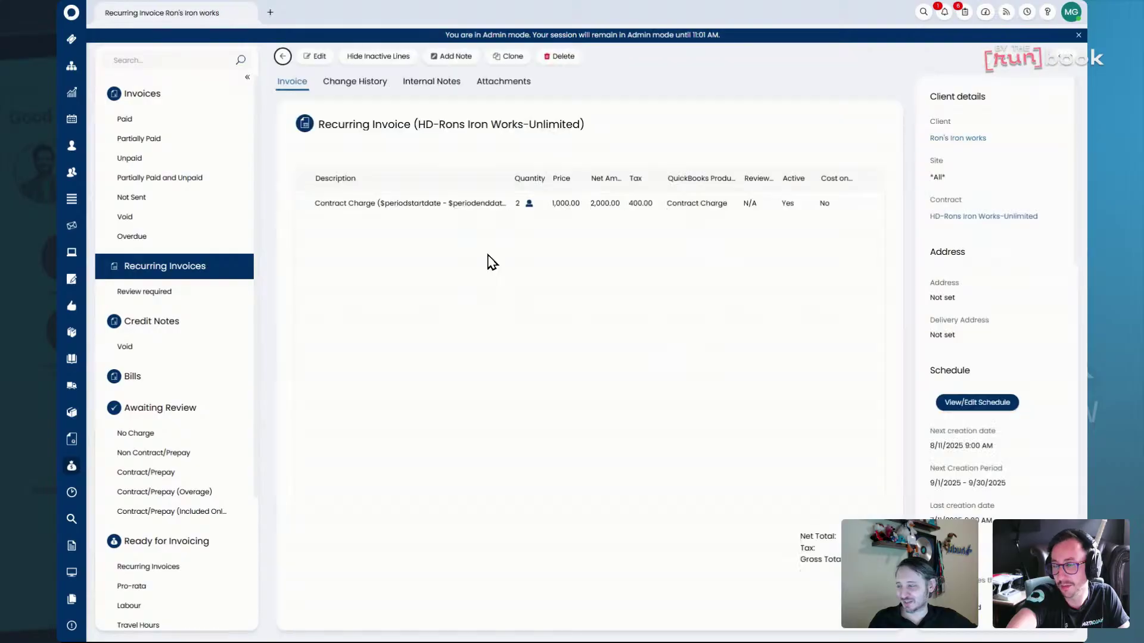
left_click(315, 56)
left_click(855, 225)
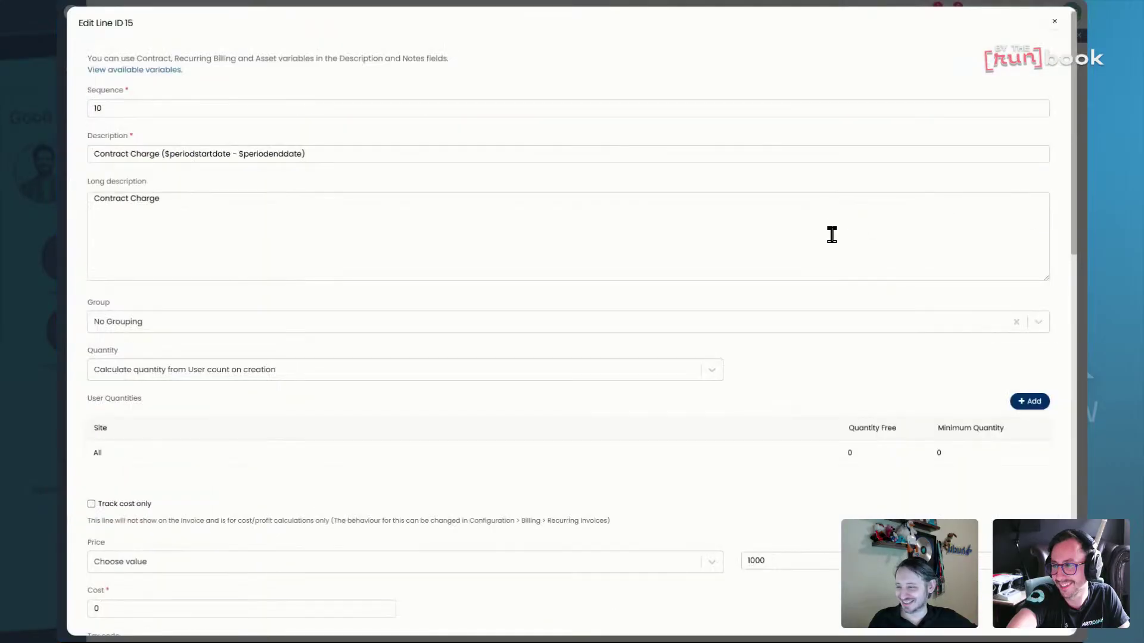
scroll(833, 250, "down", 10)
Examine the Ready for Invoicing option for a new pro-rata on the Ron's Iron works line, cancel it, and close the line details.
left_click(1023, 397)
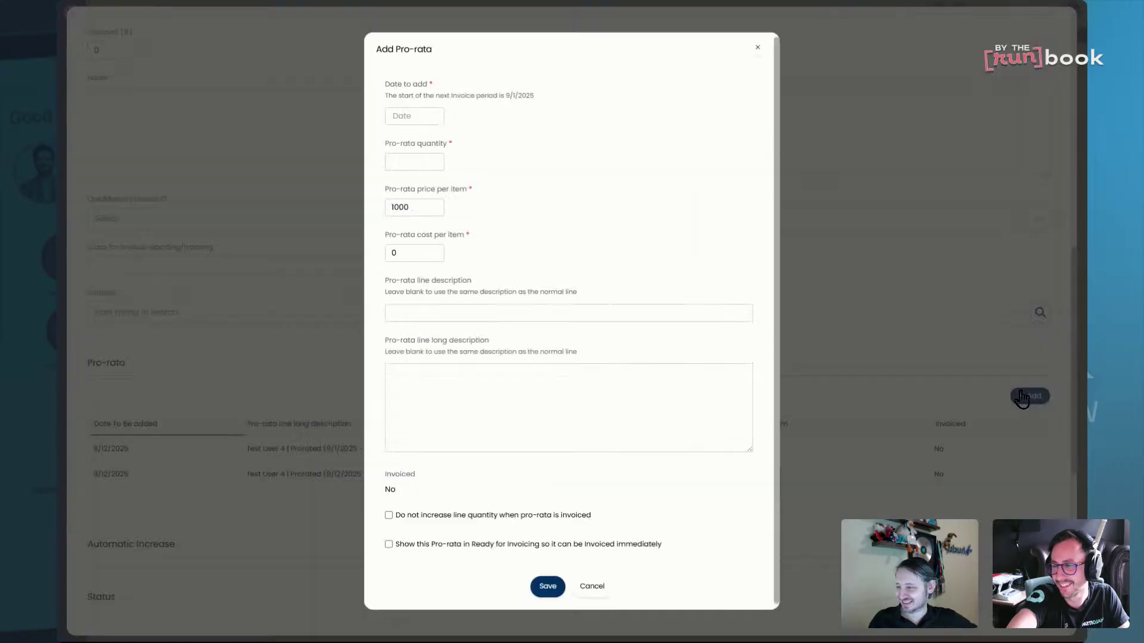
mouse_move(662, 544)
left_mouse_down()
mouse_move(320, 549)
mouse_move(334, 562)
mouse_move(664, 561)
left_mouse_up()
left_click(592, 586)
scroll(637, 551, "down", 5)
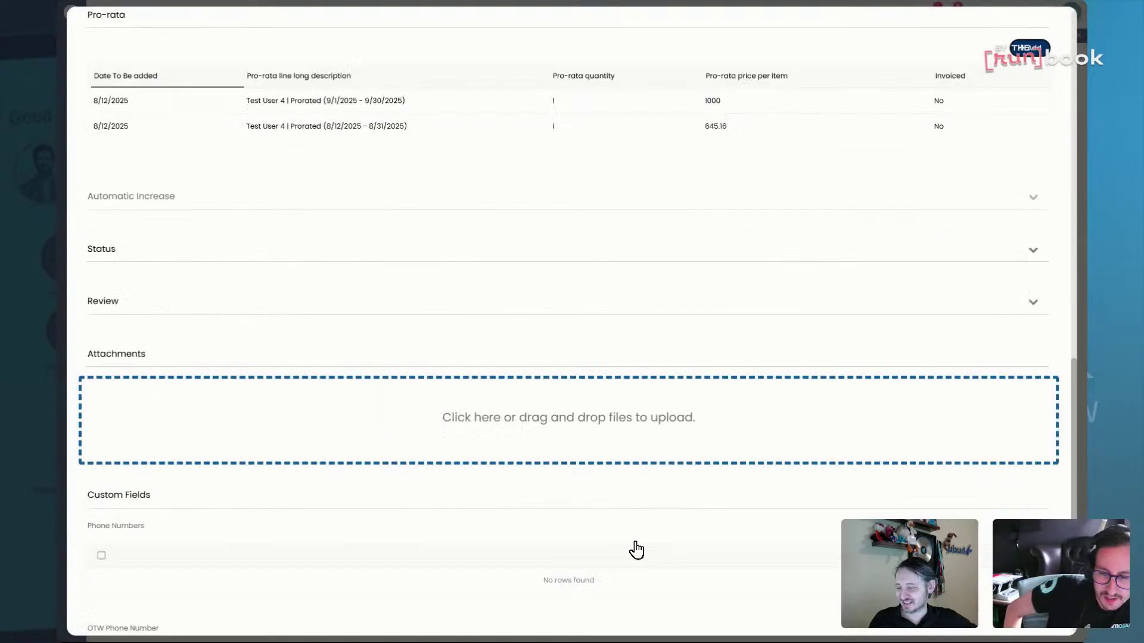
scroll(636, 551, "down", 3)
left_click(603, 618)
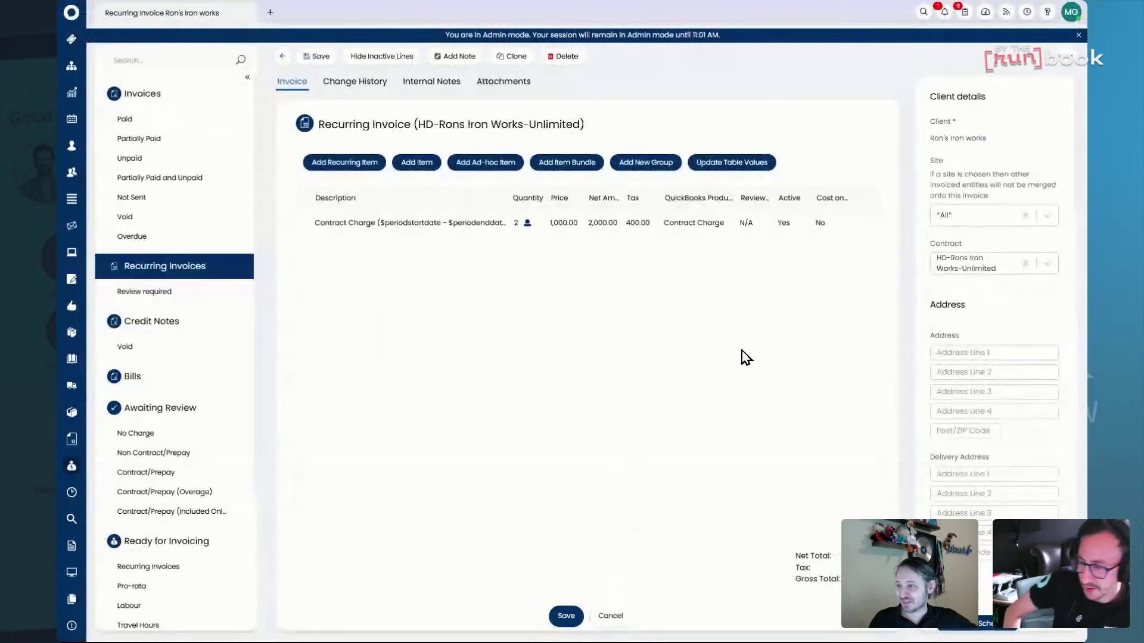
left_click(1071, 12)
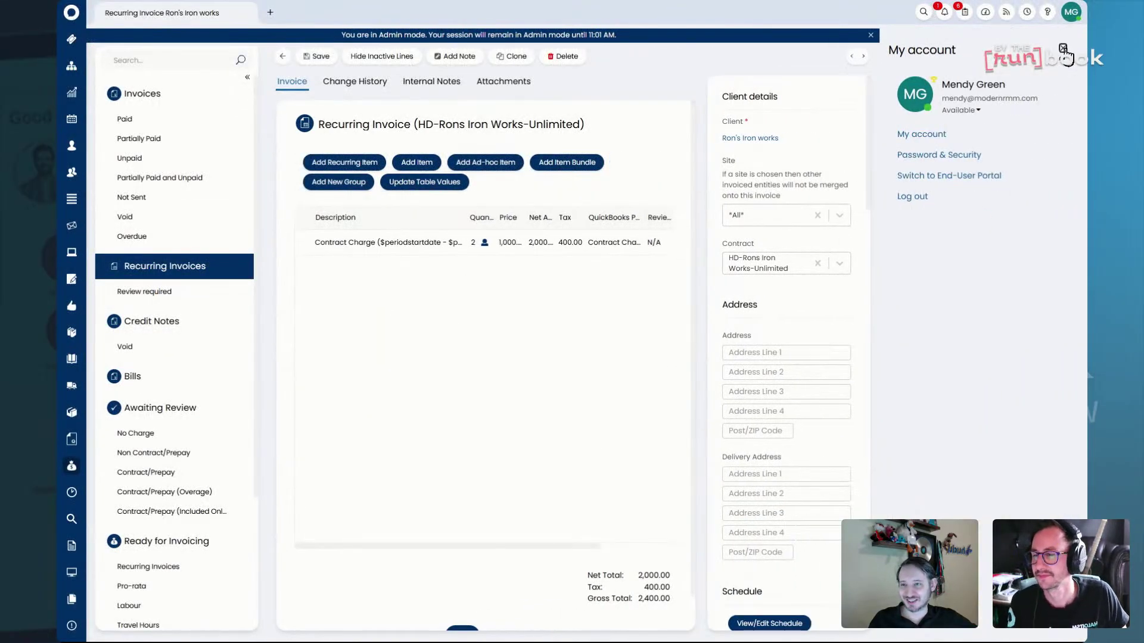
left_click(1063, 49)
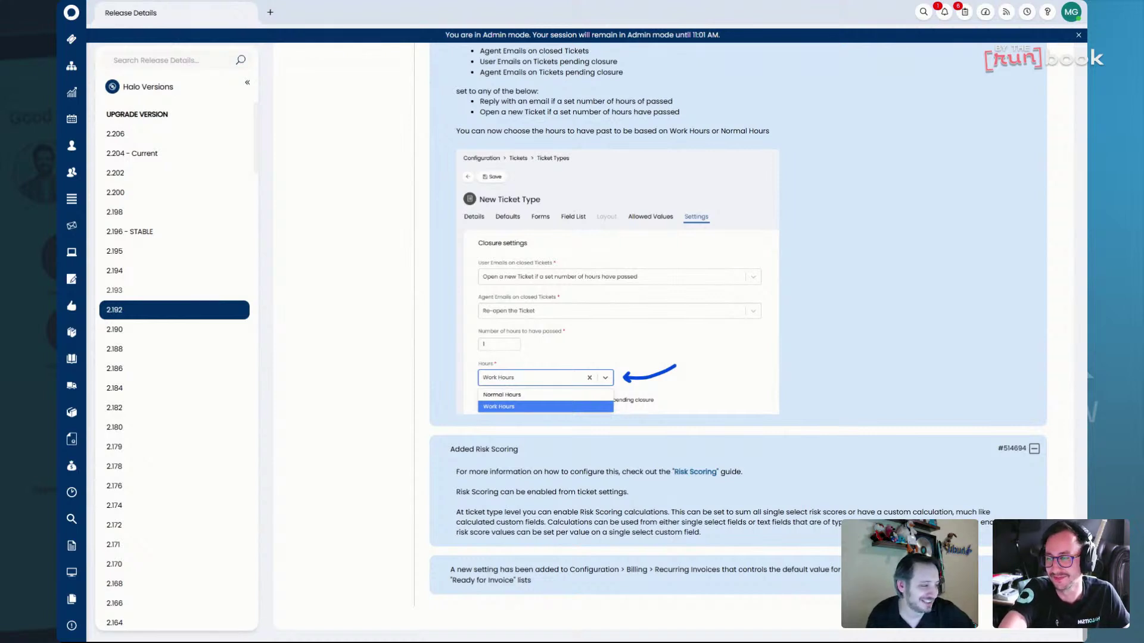
Open the release details for version 2.193 and expand the note on various changes to configuration items.
left_click(201, 293)
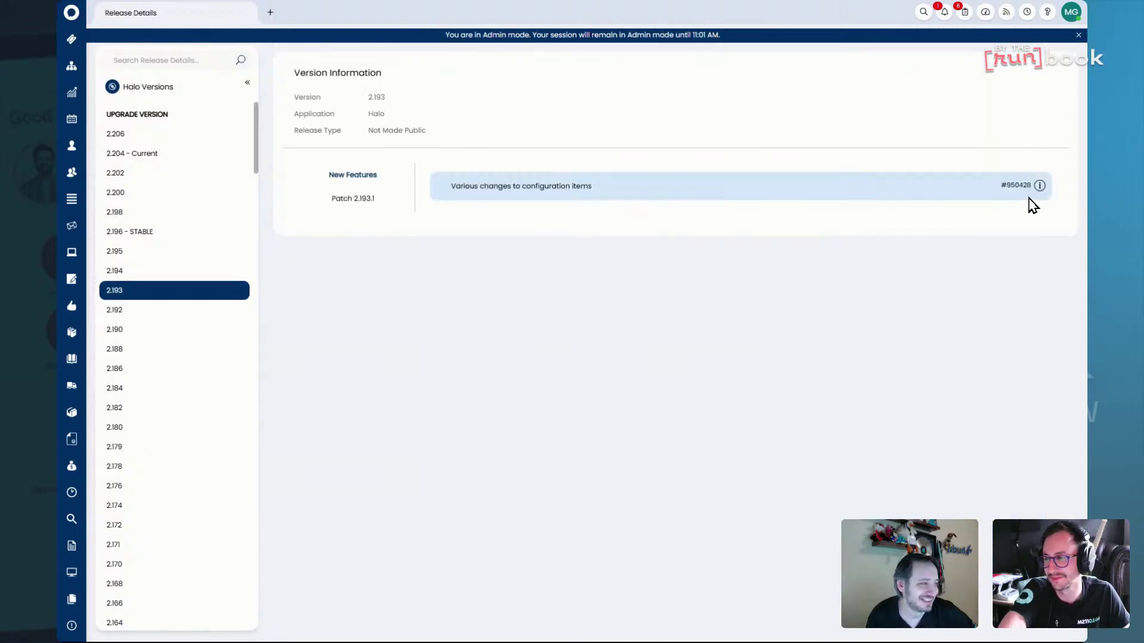
left_click(1040, 190)
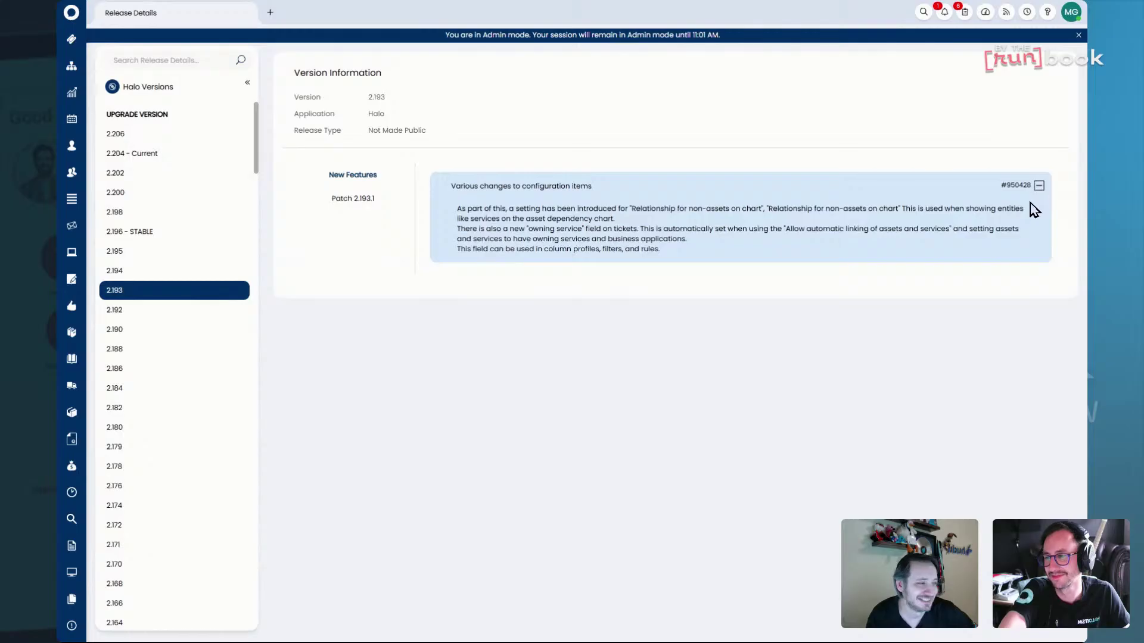
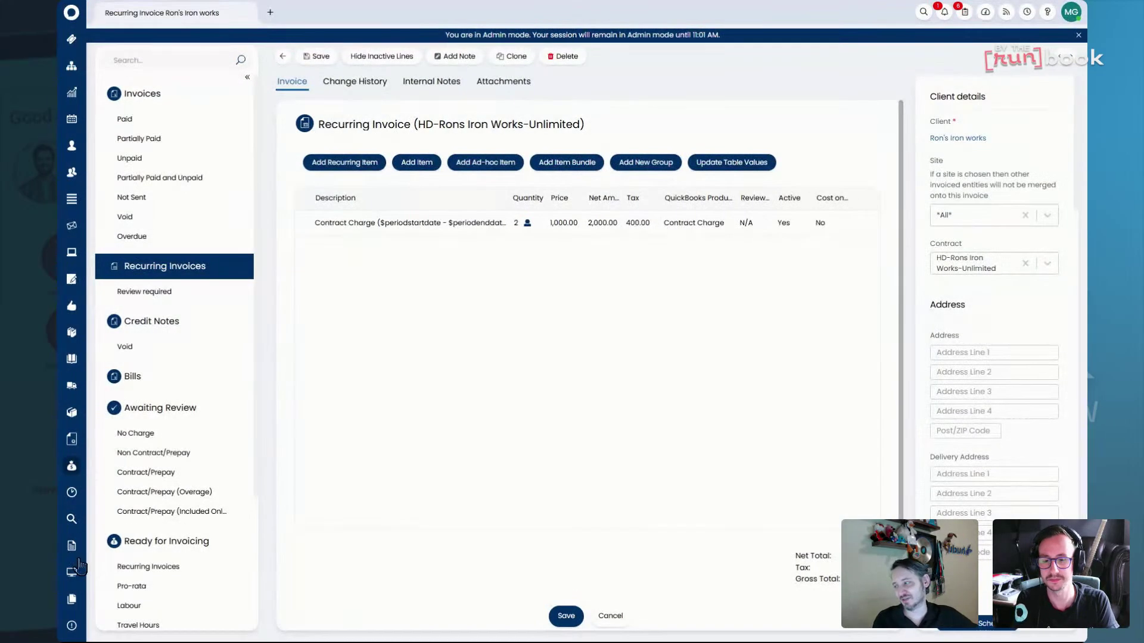
Open the Asset Fields configuration under Asset Management and look through the list of asset fields.
left_click(70, 629)
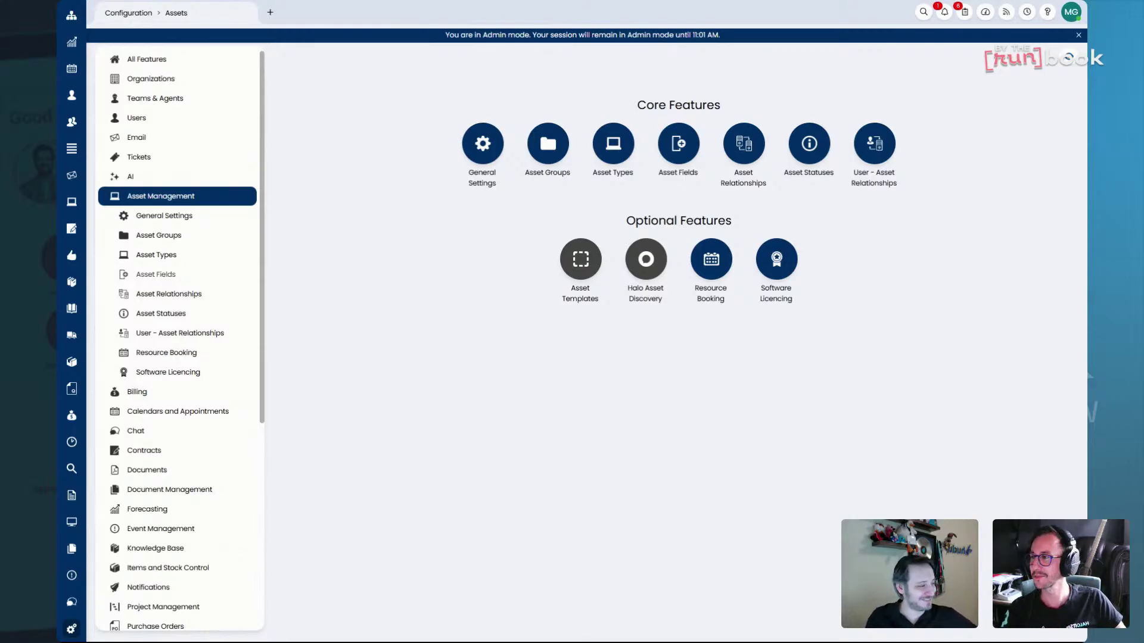
left_click(166, 275)
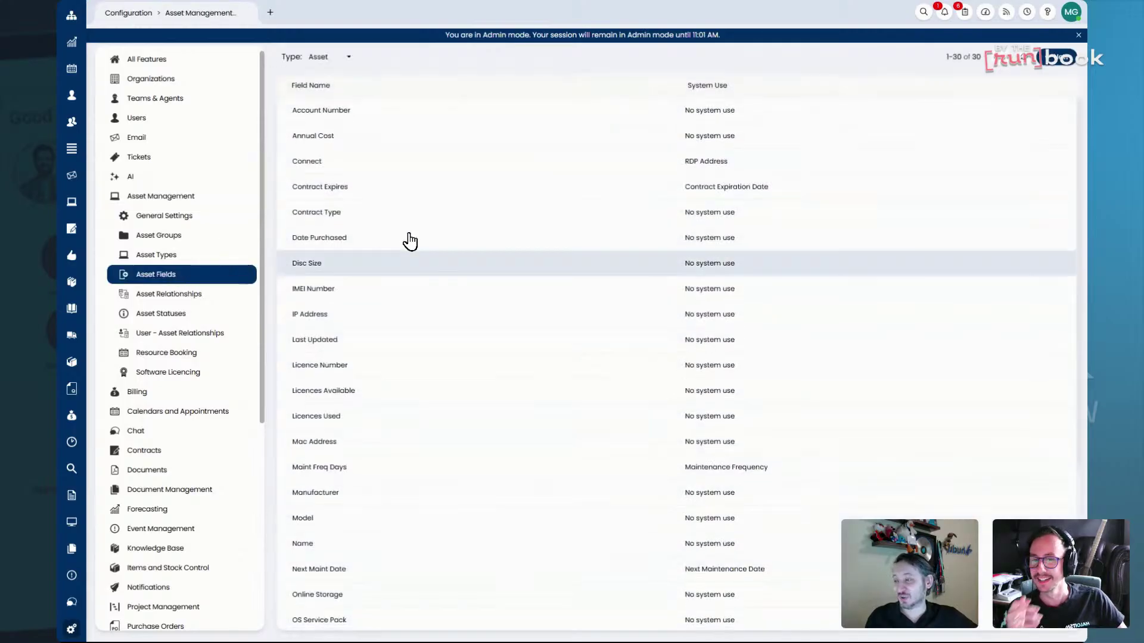
scroll(870, 168, "down", 4)
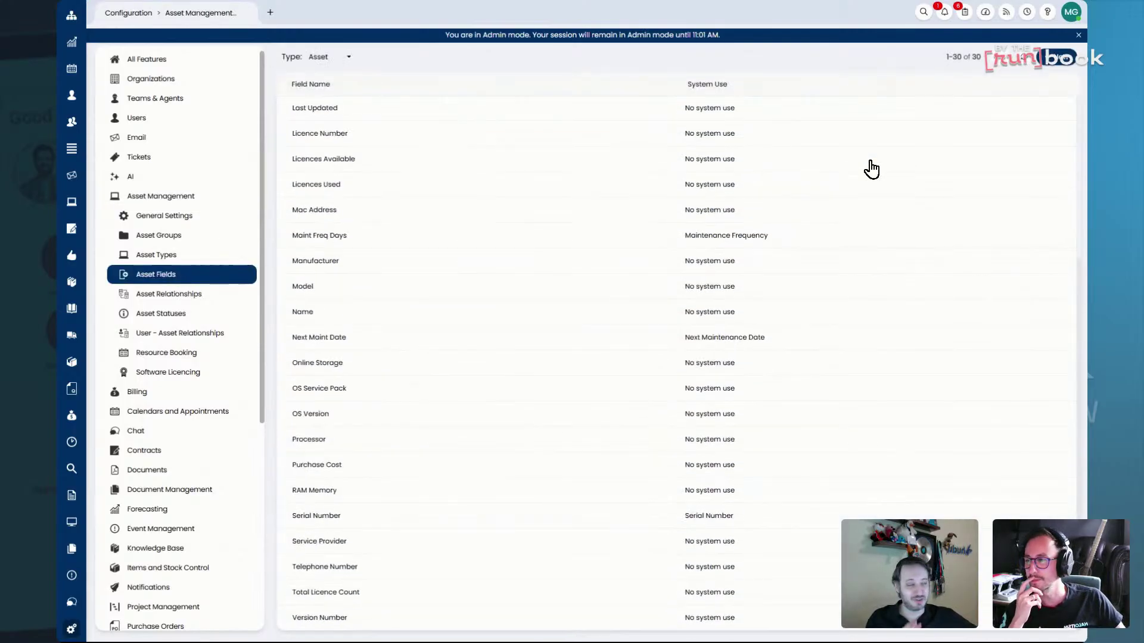
scroll(872, 169, "up", 4)
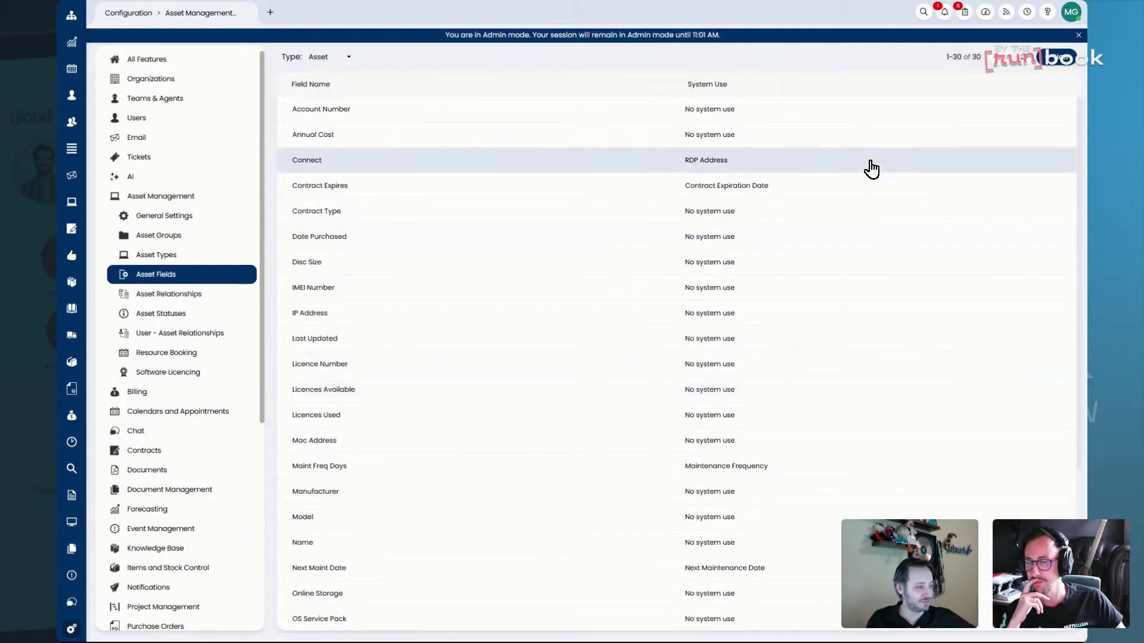
Start a new asset field, review the available field types, and return to the asset fields list without saving.
left_click(1011, 62)
left_click(402, 218)
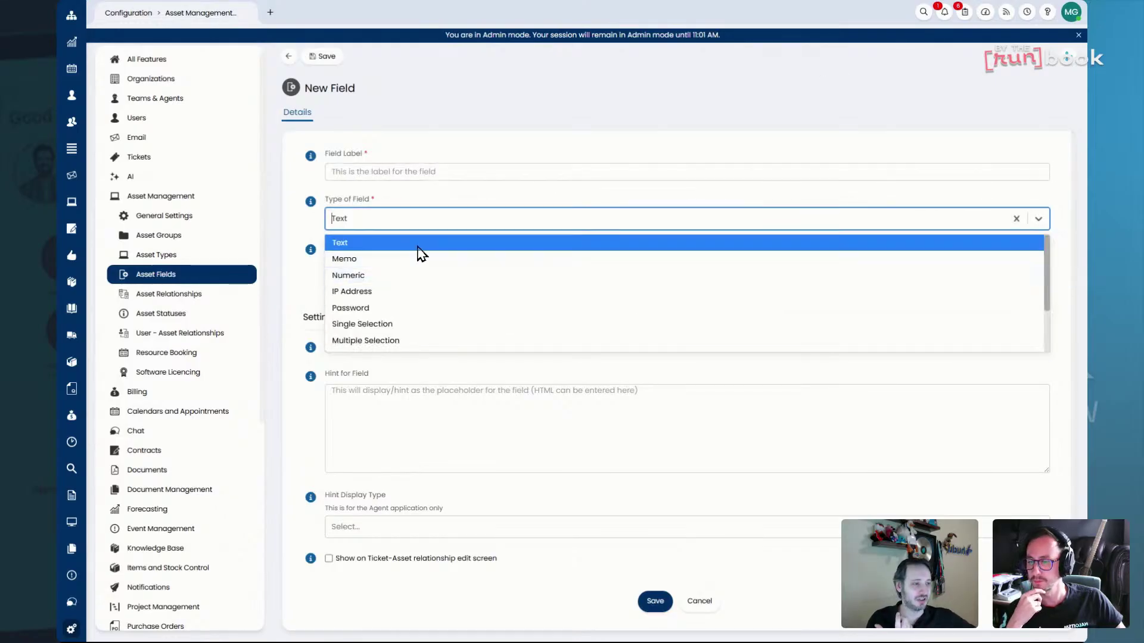
left_click(430, 169)
left_click(433, 171)
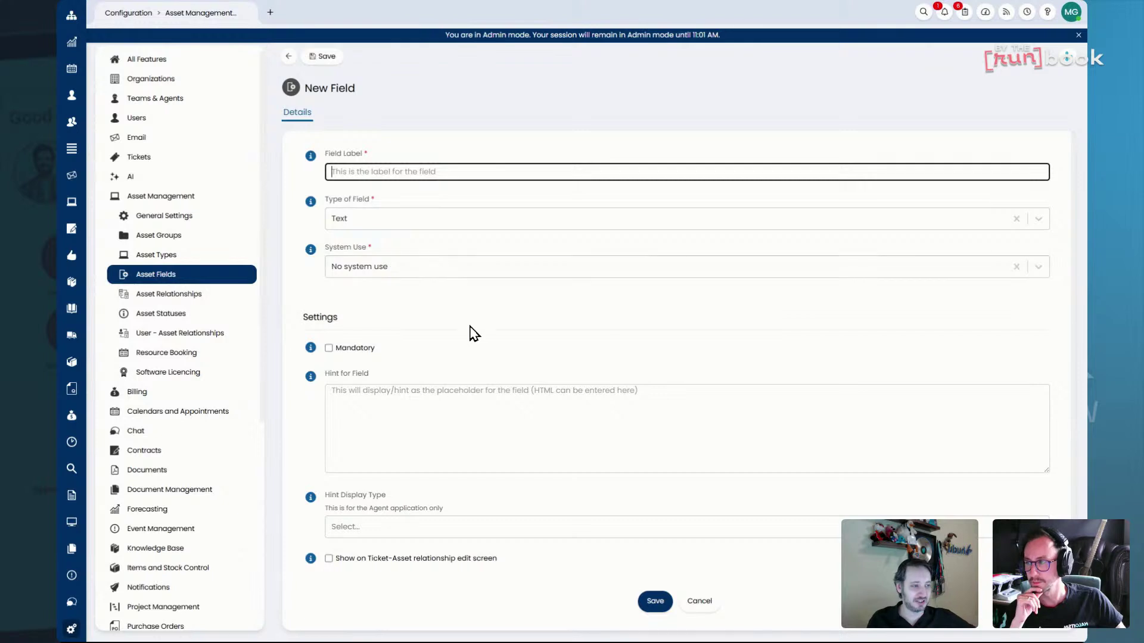
left_click(288, 56)
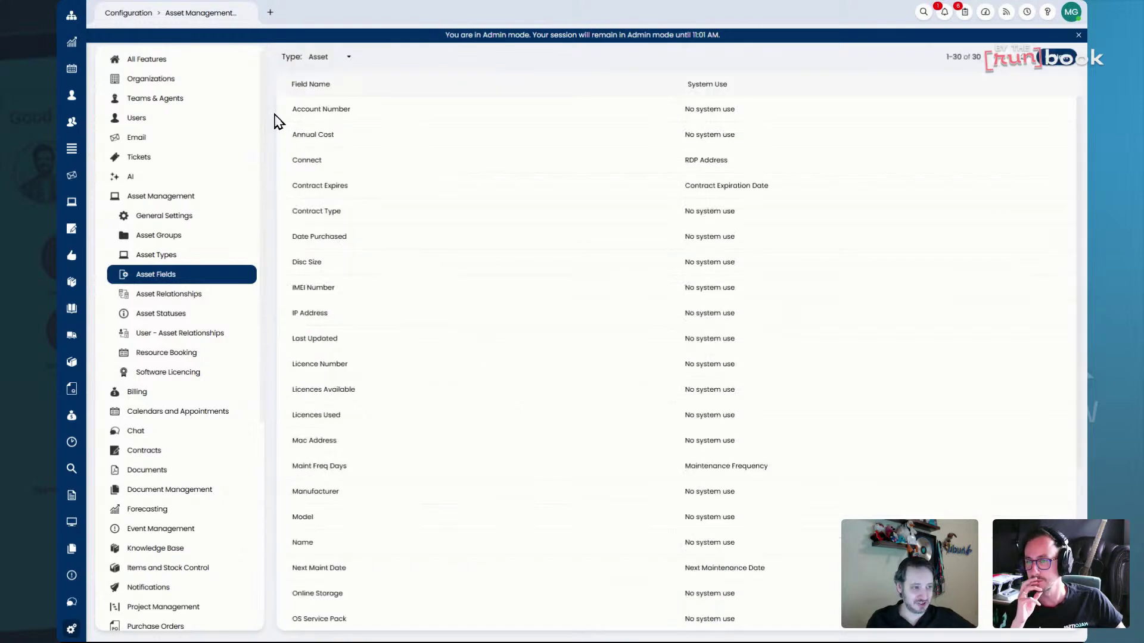
Open the Router asset type from Asset Types and bring up its Field List in edit mode.
left_click(212, 258)
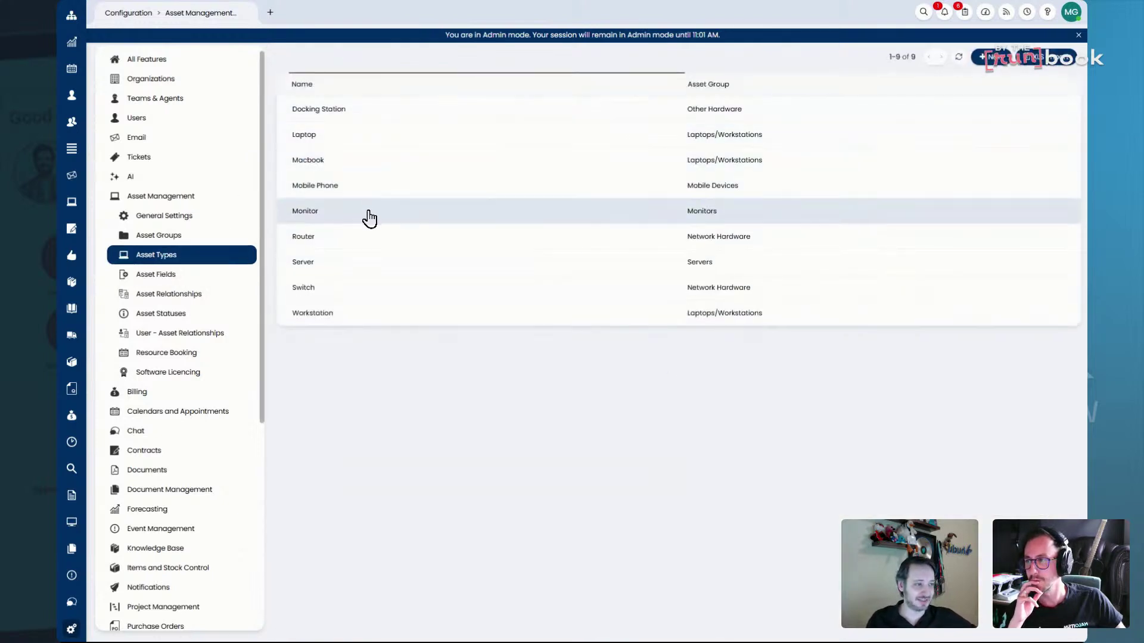
left_click(365, 237)
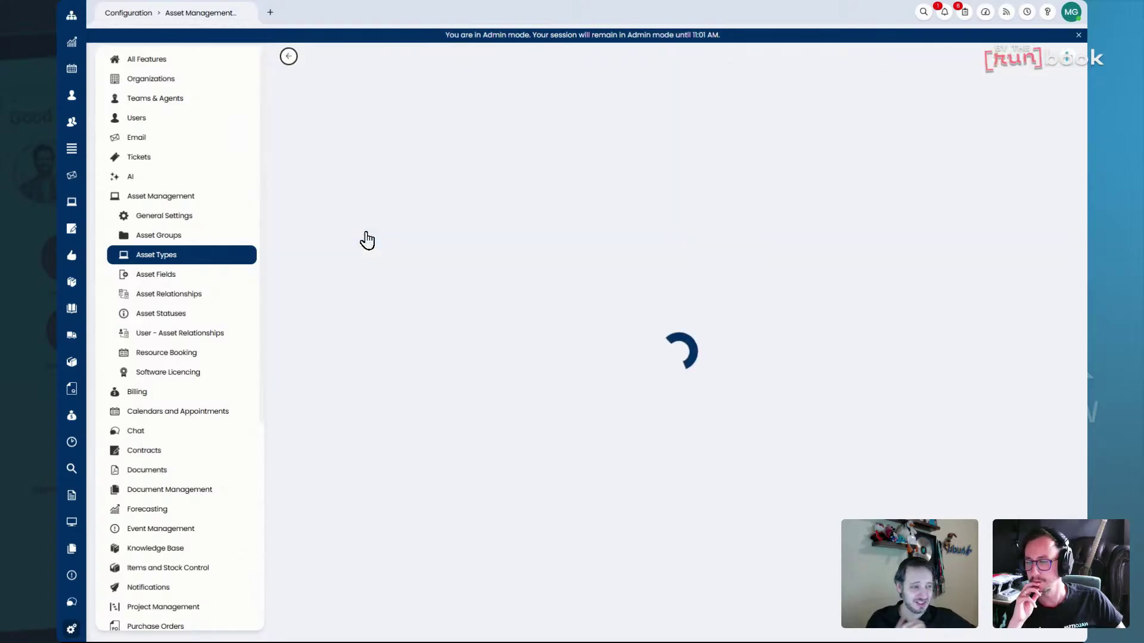
left_click(352, 114)
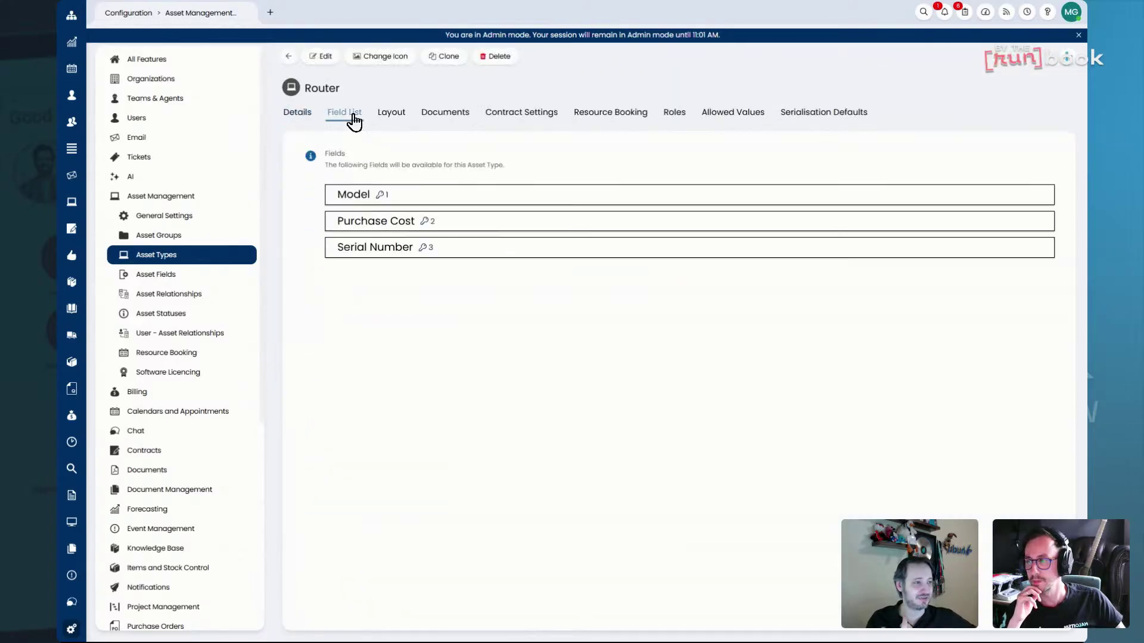
left_click(321, 56)
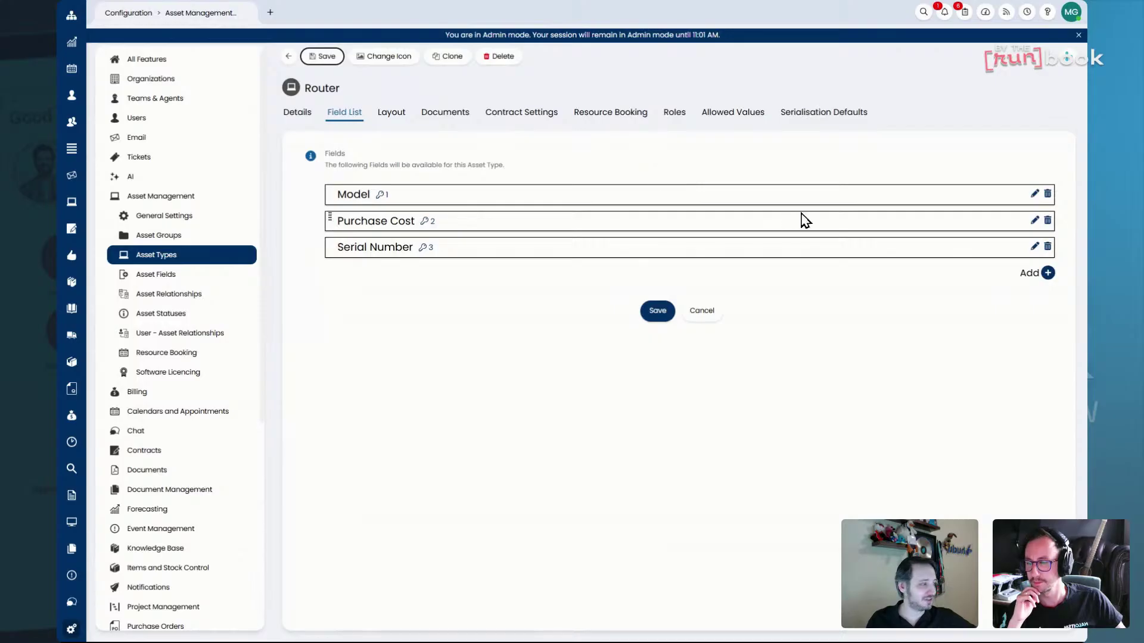
Look through the fields that can be added to the Router asset type and close the selection without adding any.
left_click(1047, 273)
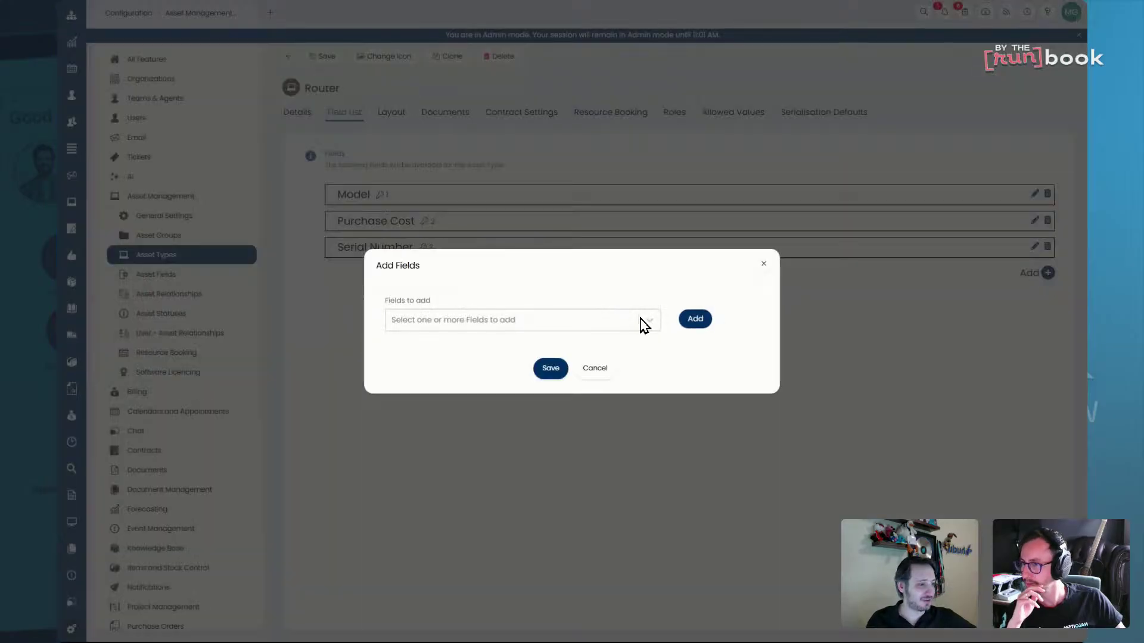
left_click(644, 324)
scroll(506, 335, "down", 10)
scroll(518, 357, "up", 10)
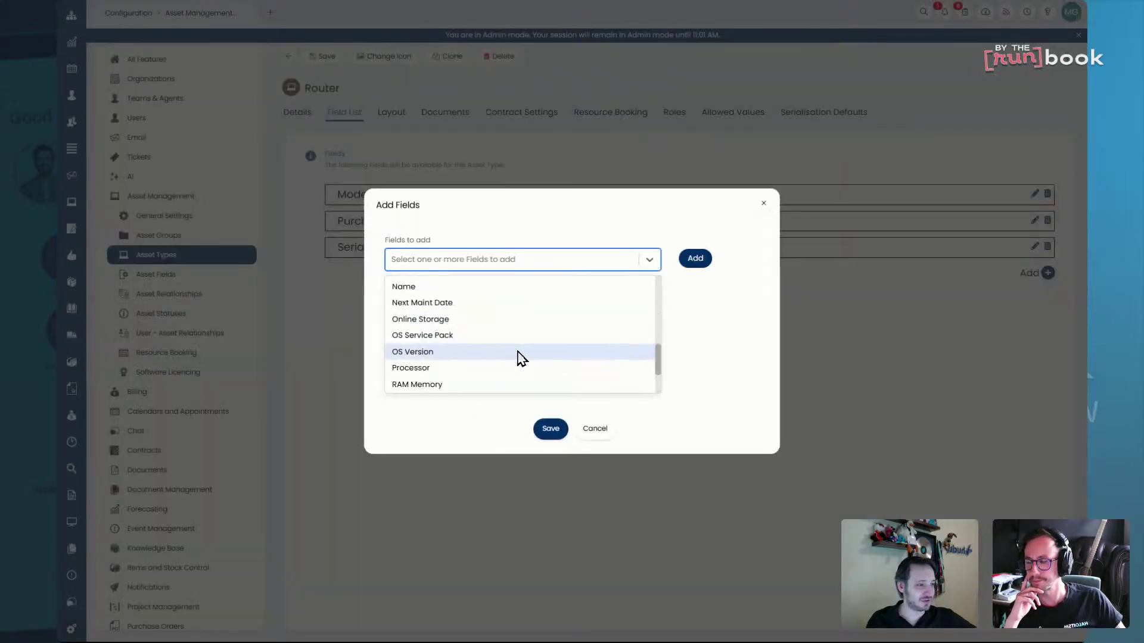
left_click(596, 432)
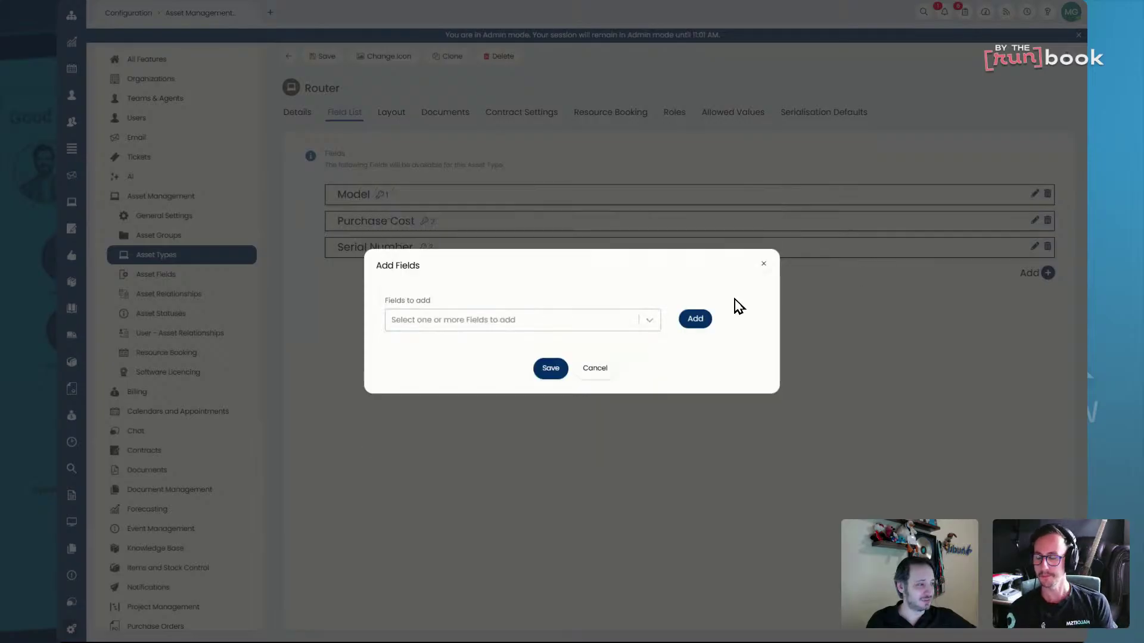
left_click(763, 264)
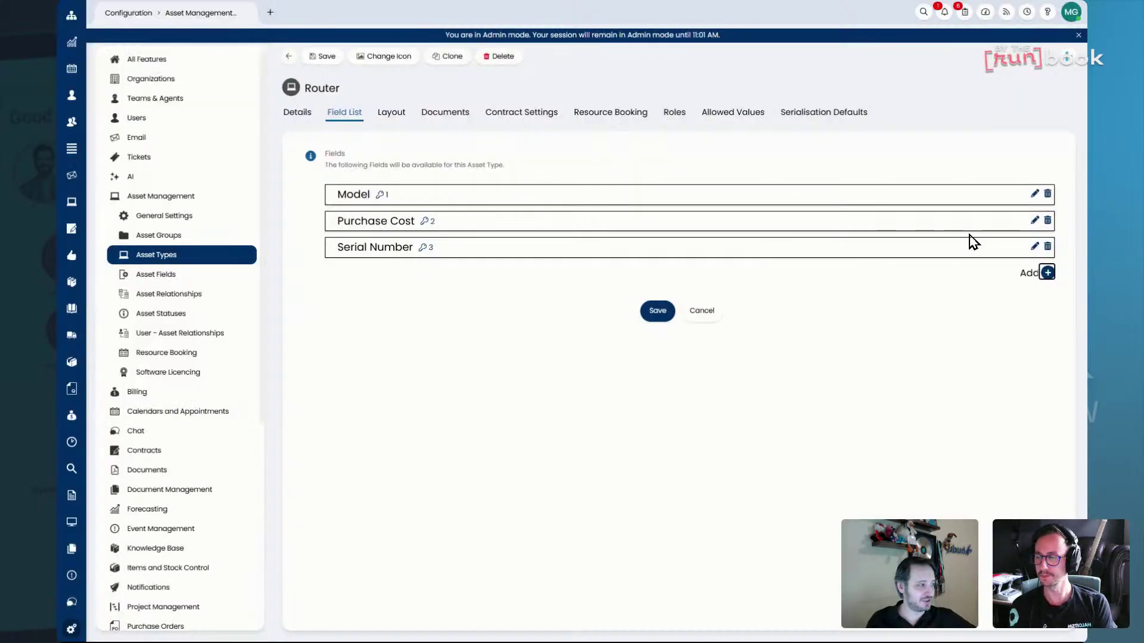
Examine the Router's Purchase Cost field settings for dynamic visibility, screen visibility, group name and key field options, and cancel.
left_click(1034, 221)
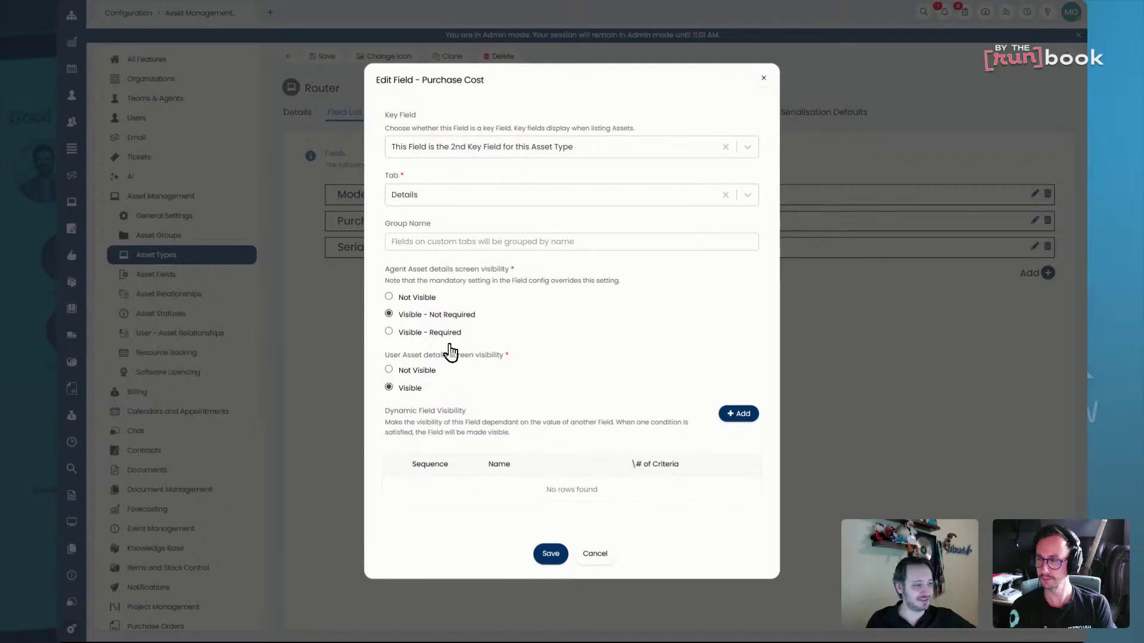
left_click_drag(389, 425, 529, 442)
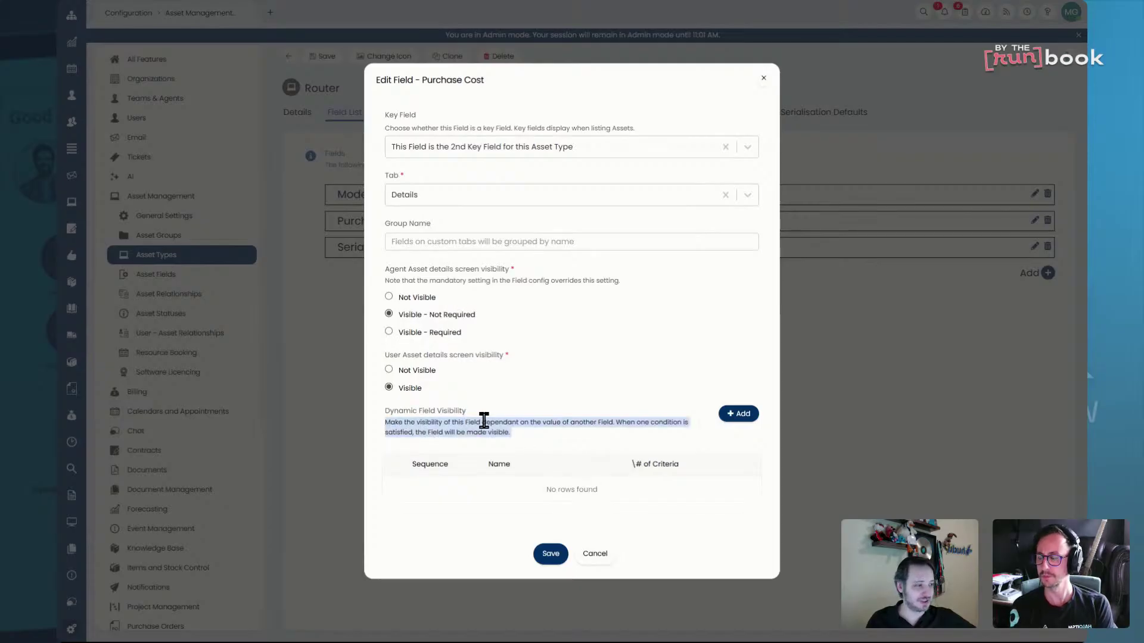
left_click_drag(381, 267, 417, 372)
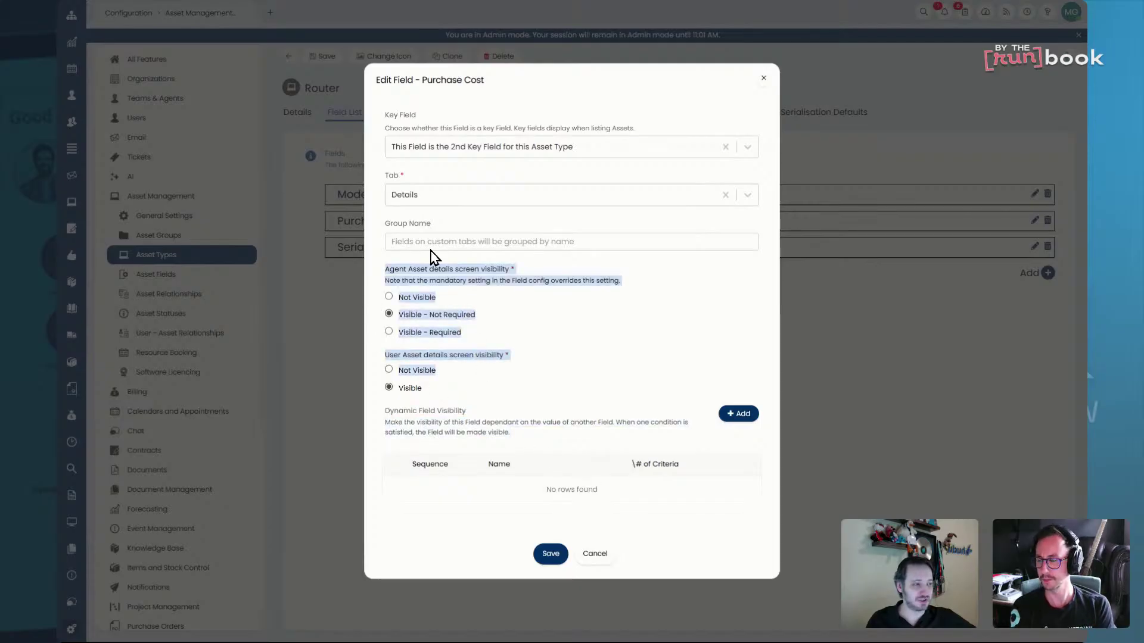
left_click_drag(373, 215, 450, 241)
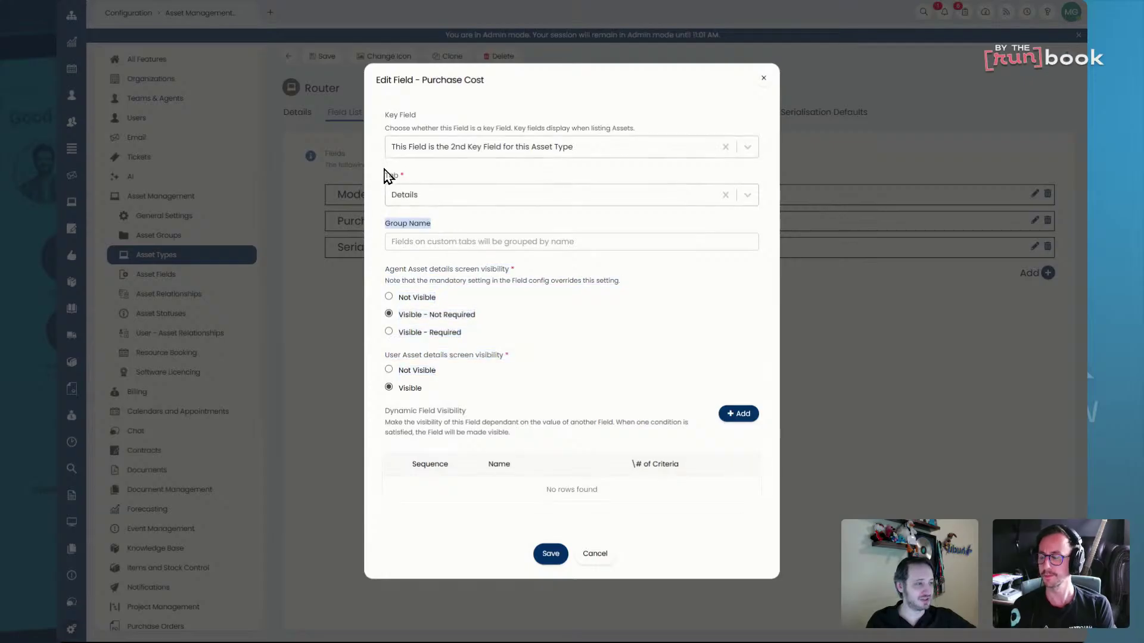
left_click(408, 150)
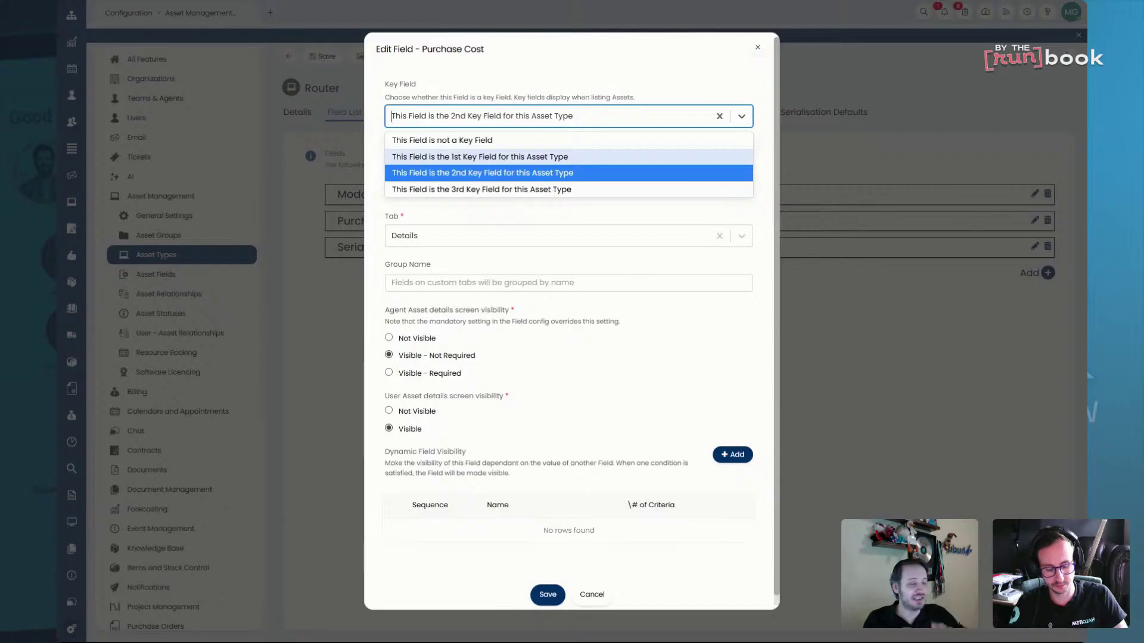
left_click(598, 591)
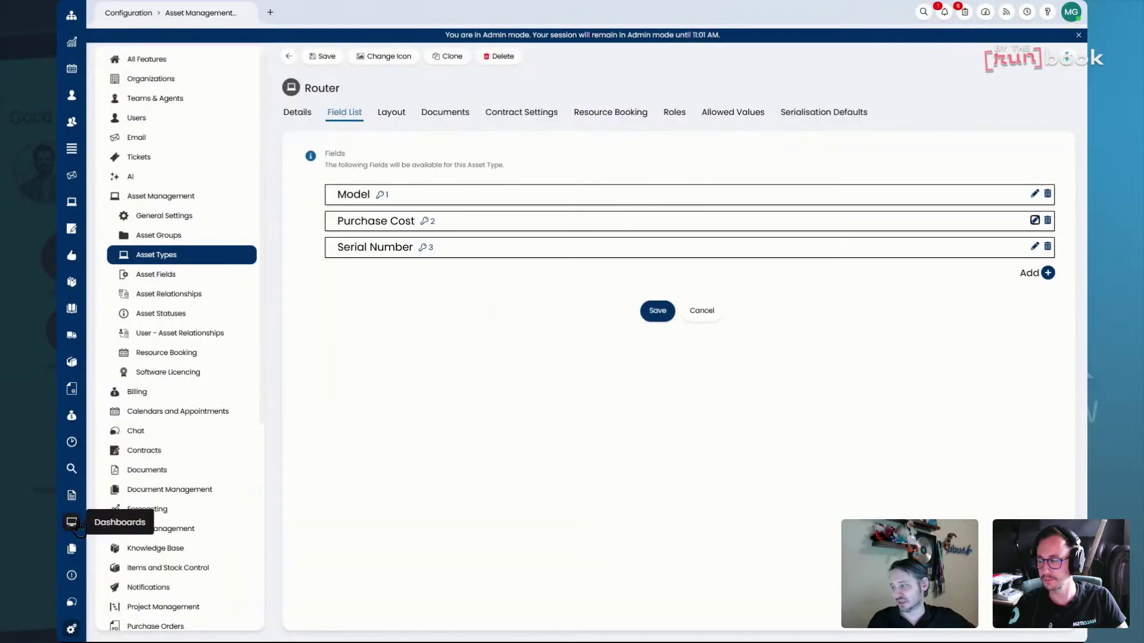
View the Laptops/Workstations assets and compare the key field columns for the Laptop, Macbook and Workstation types.
left_click(71, 201)
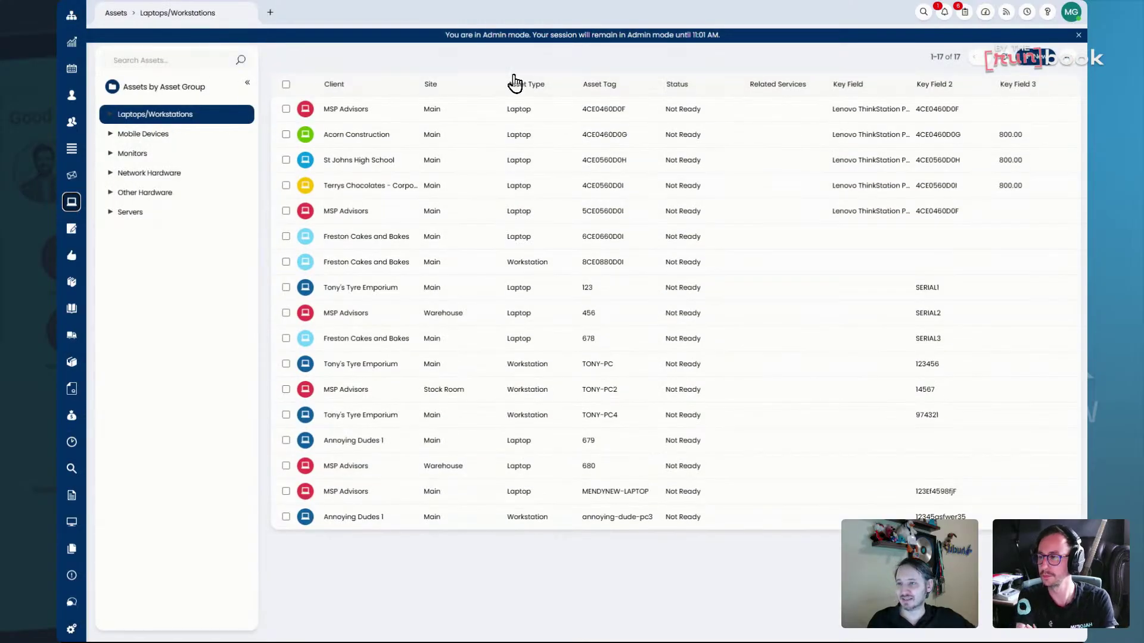
left_click(111, 115)
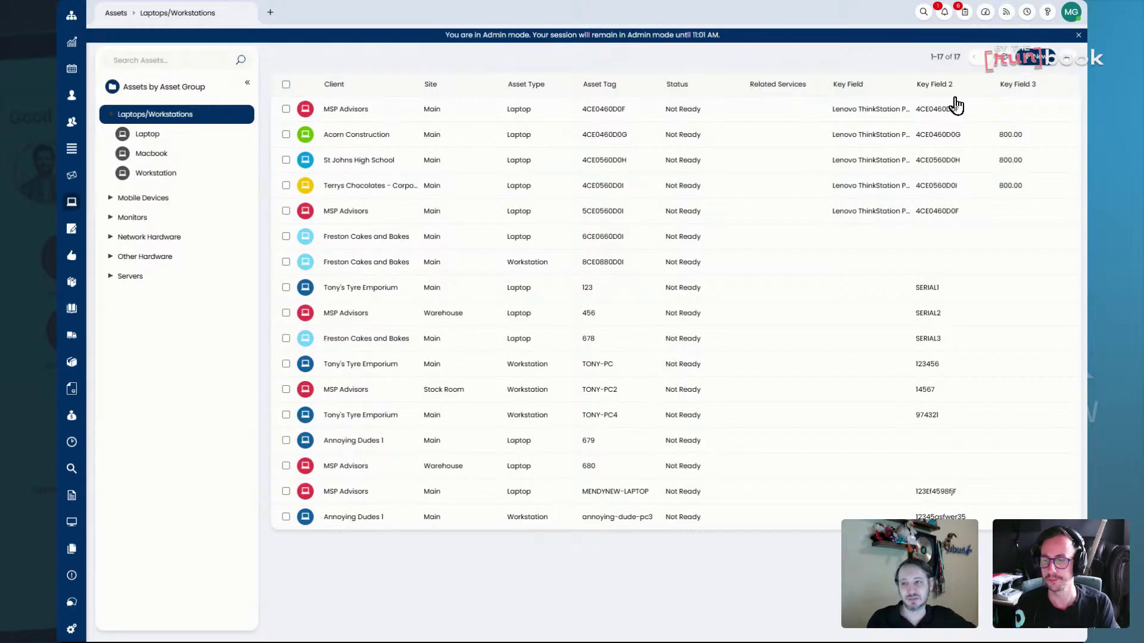
left_click(149, 141)
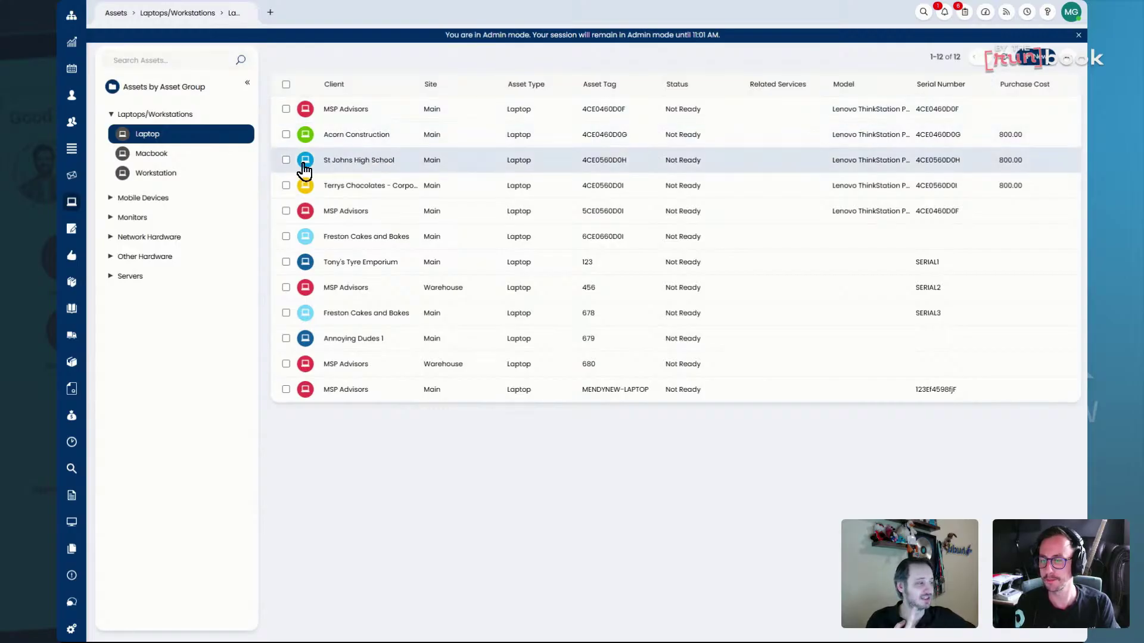
left_click(146, 155)
left_click(156, 174)
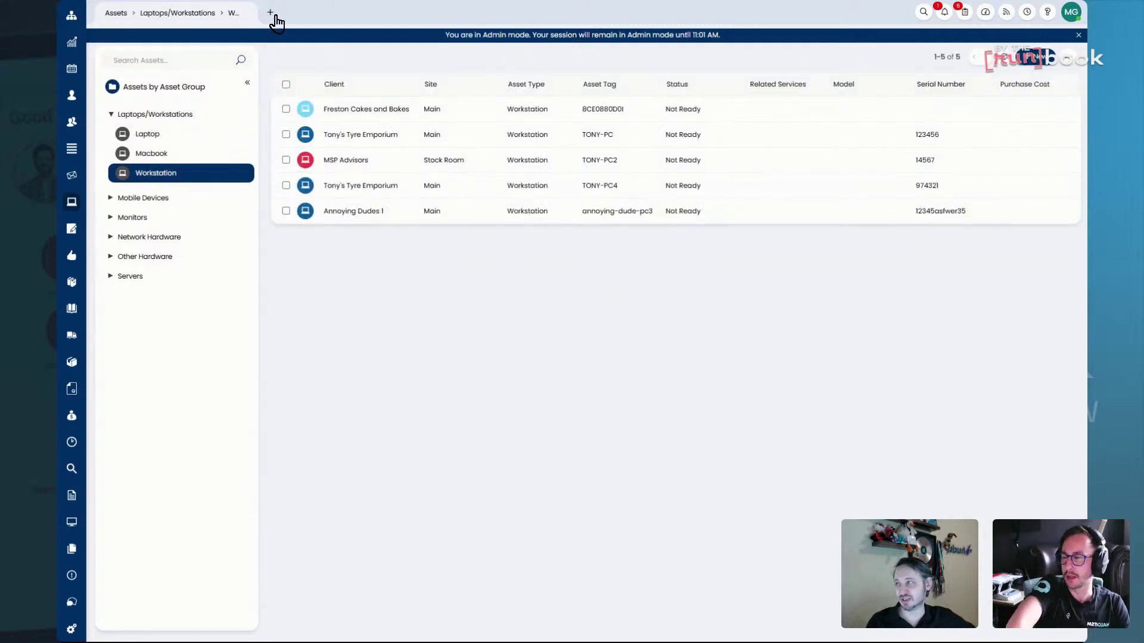
Return to the Asset Management configuration and view the Asset Groups and Asset Relationships lists.
left_click(71, 629)
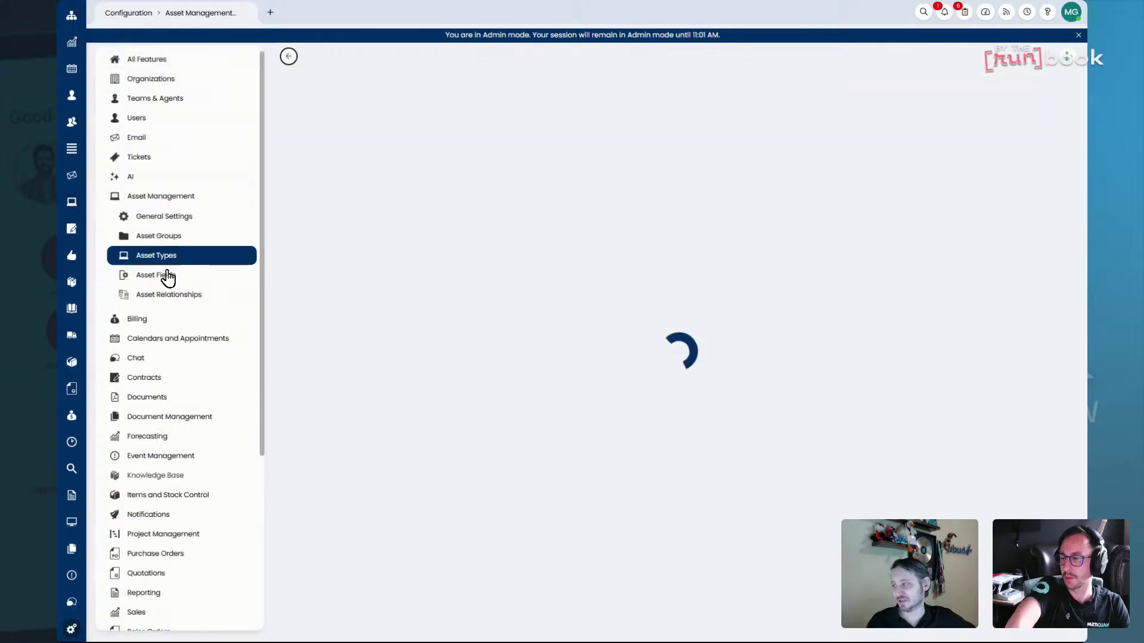
left_click(177, 238)
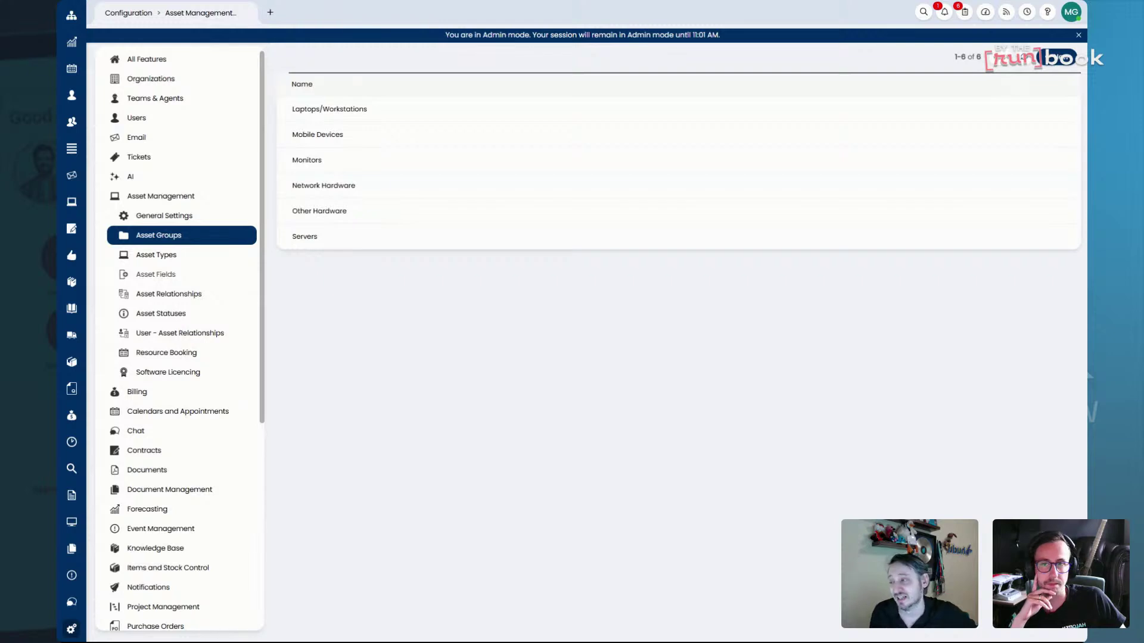
left_click(205, 297)
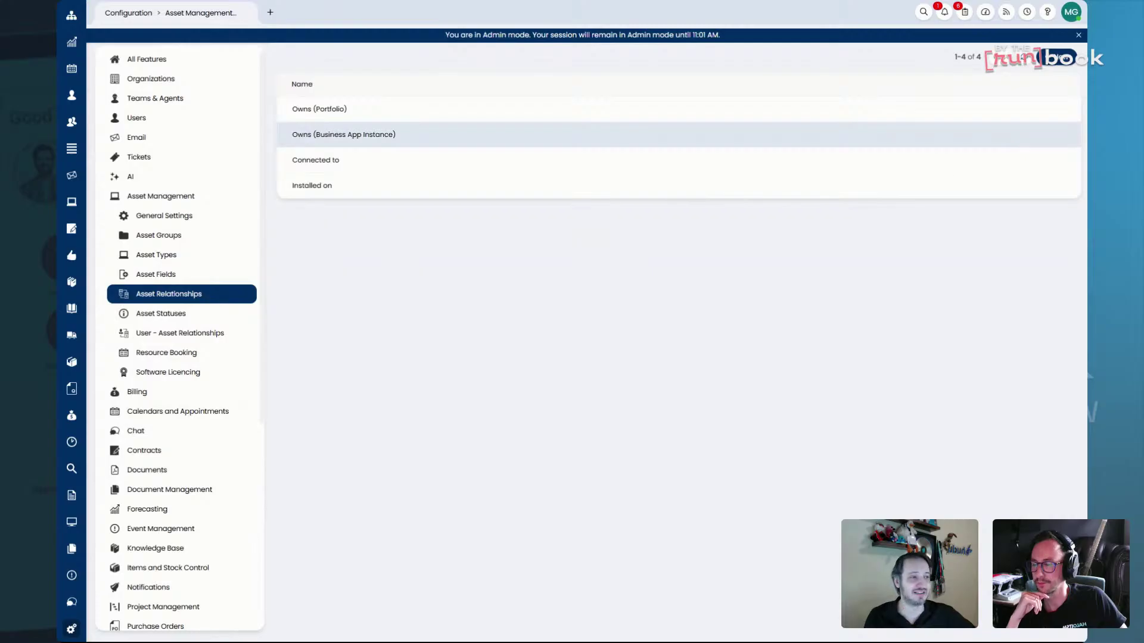
Go back to the release details and check the notes for version 2.194 and Patch 2.194.1.
left_click(265, 8)
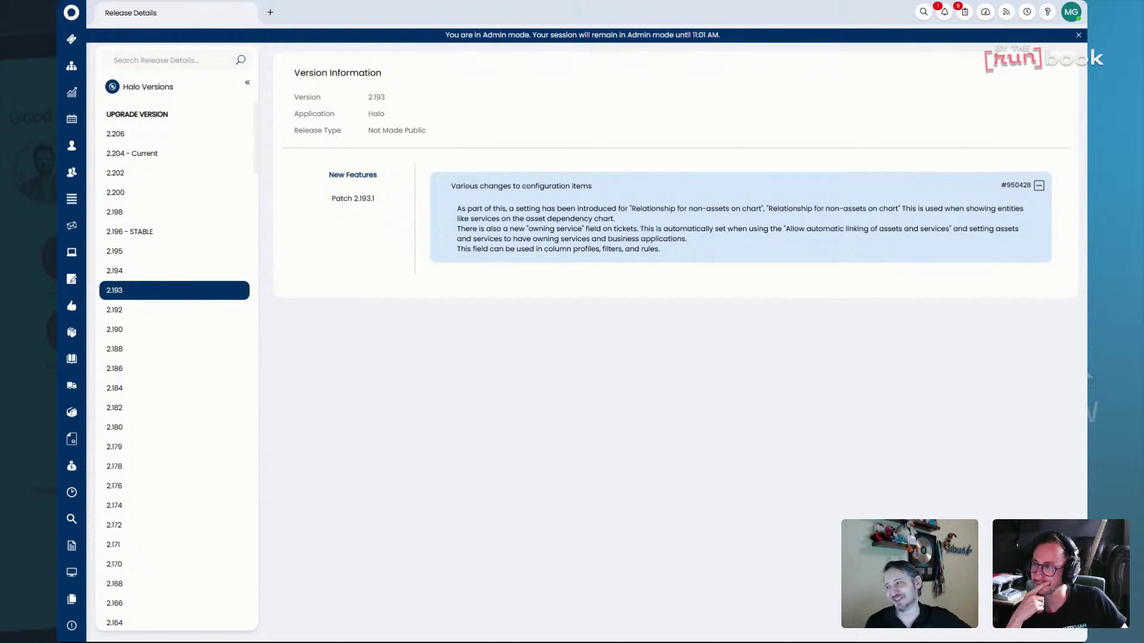
left_click(150, 276)
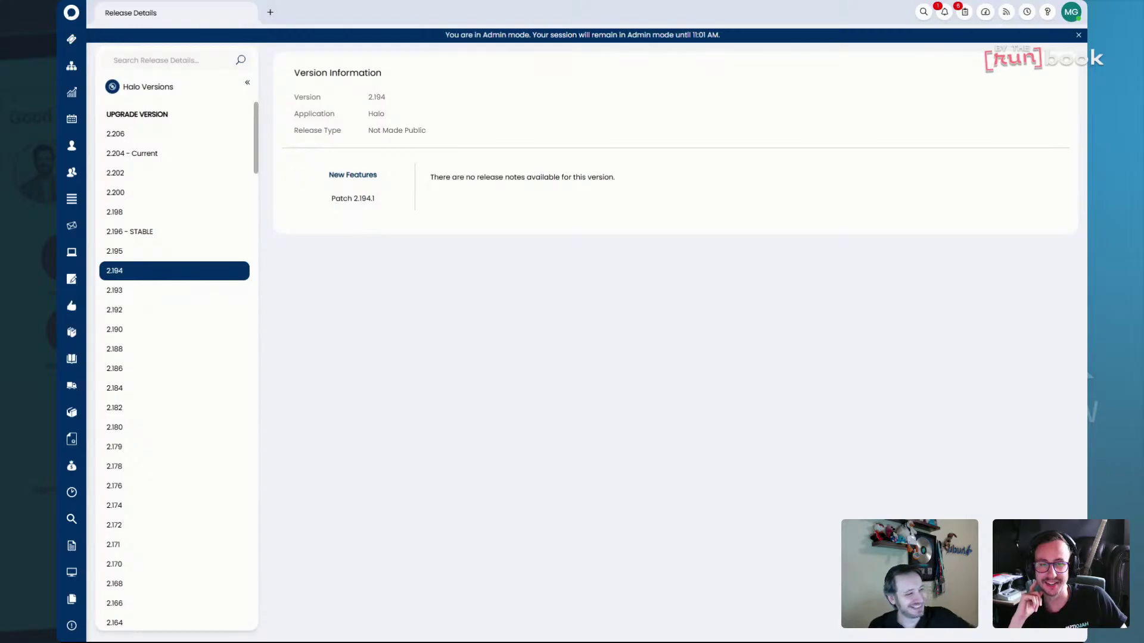
left_click(337, 199)
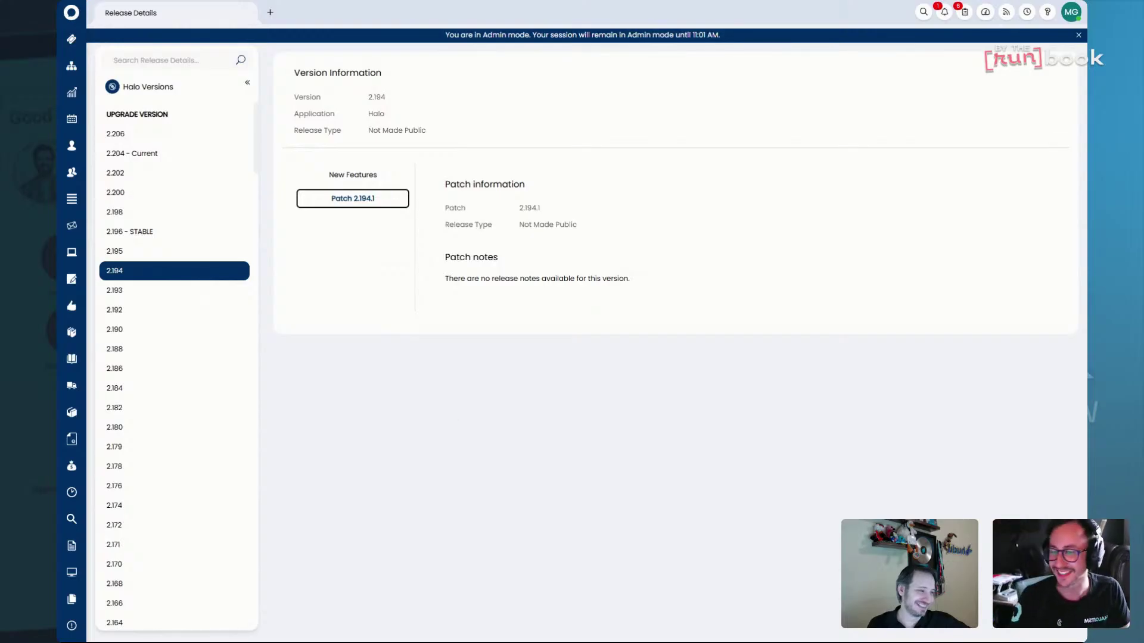
left_click(457, 404)
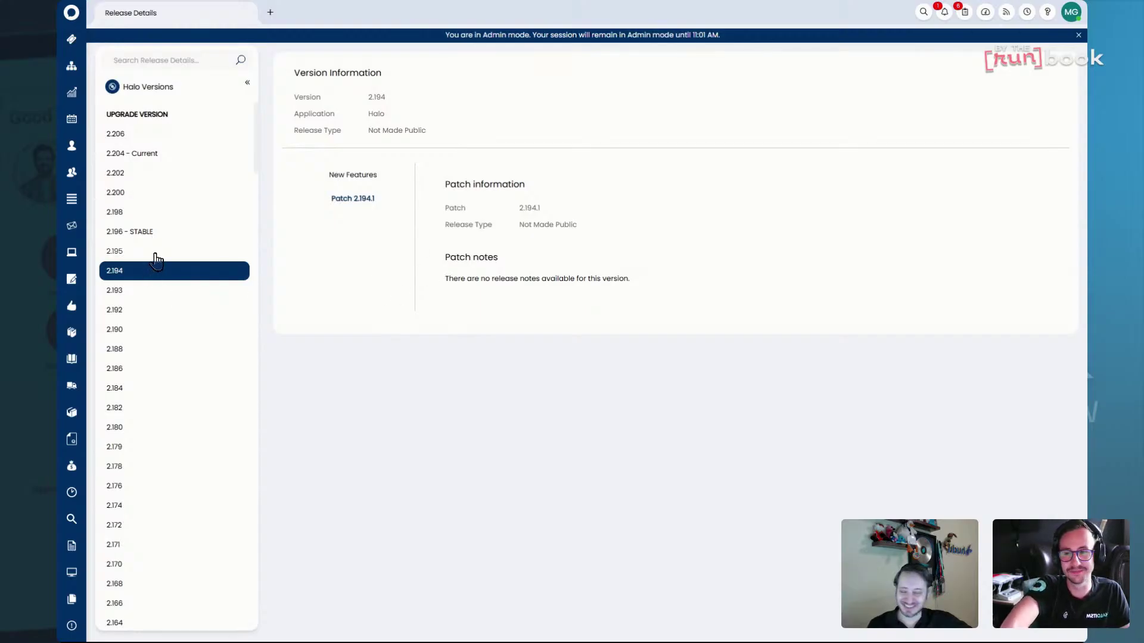
Open the release details for version 2.195 and read through the list of new features.
left_click(155, 254)
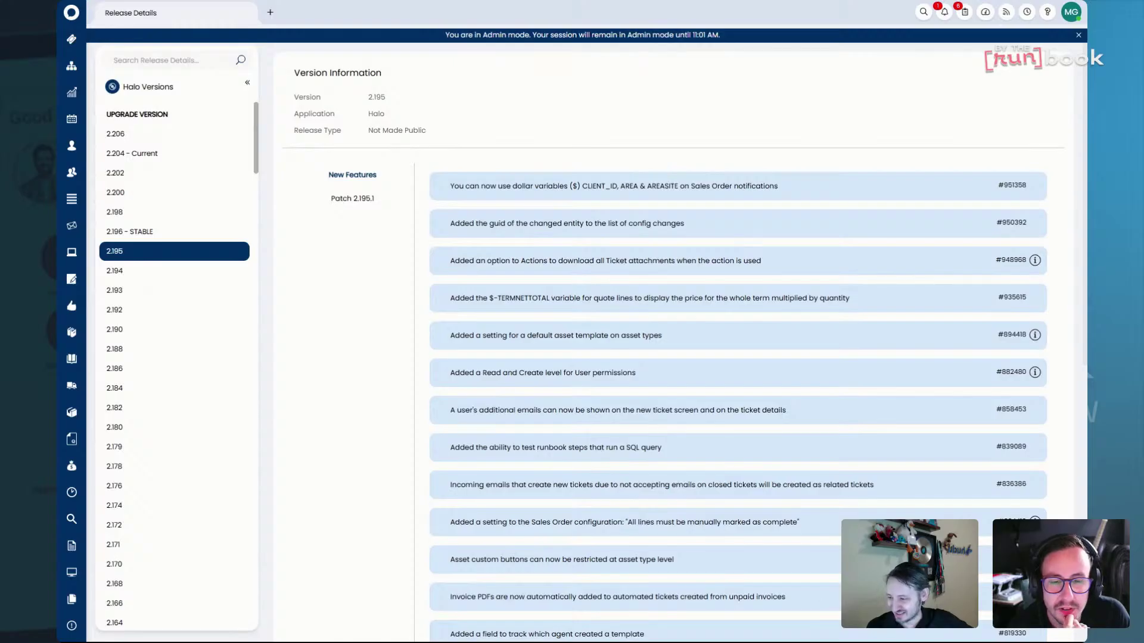
scroll(866, 371, "down", 3)
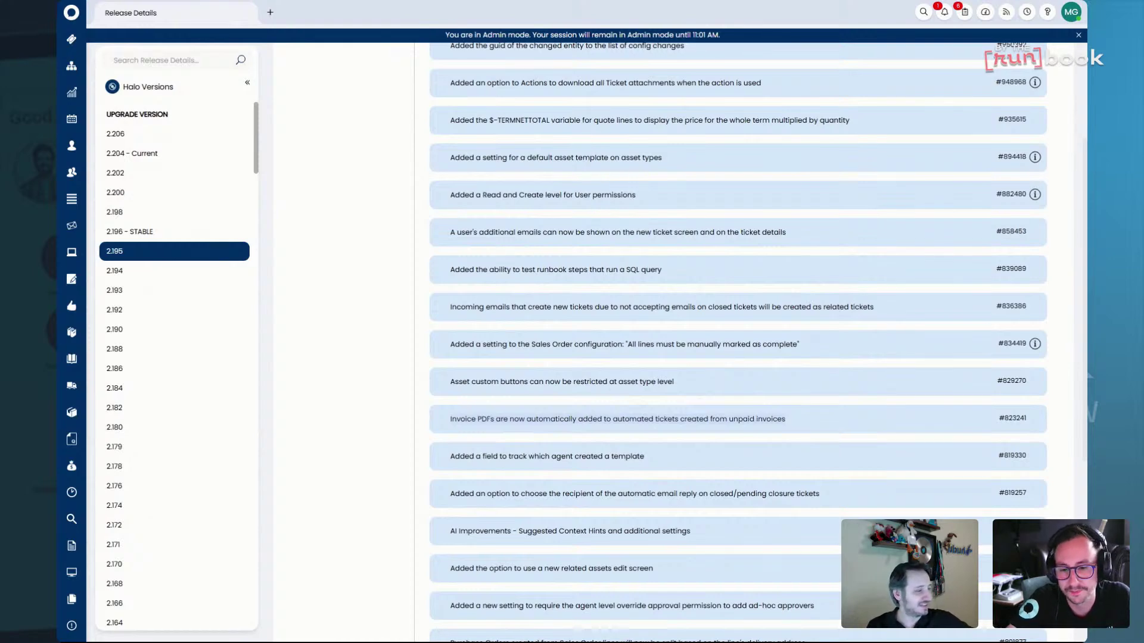
scroll(831, 426, "up", 3)
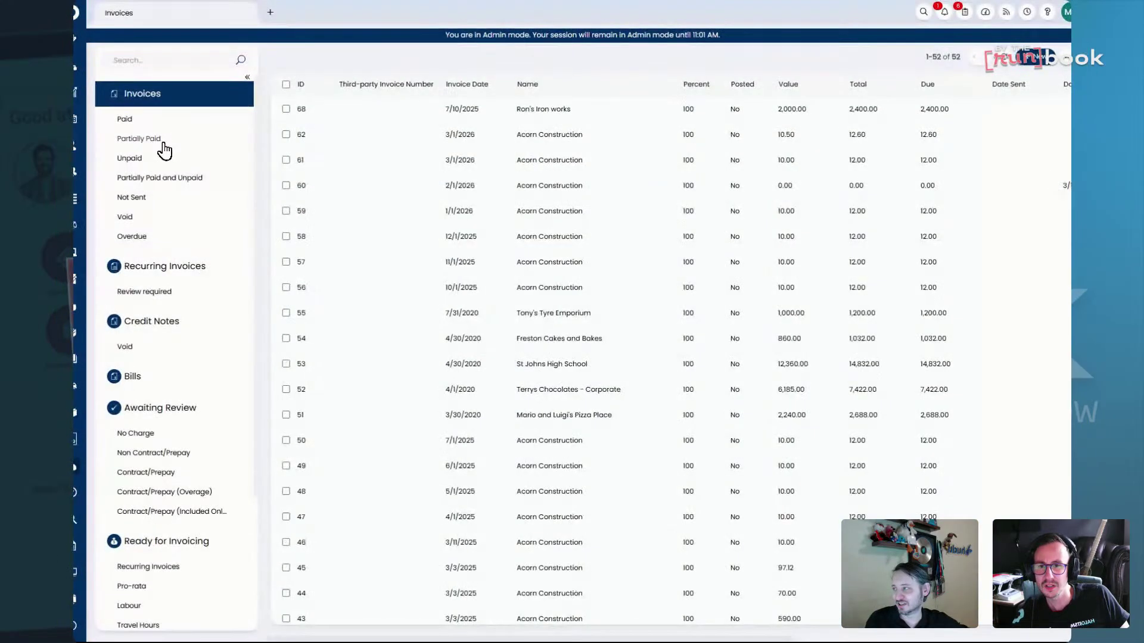
Filter the invoices to Unpaid, open the Acorn Construction invoice with a value of 10.50, and review its invoice details.
left_click(162, 159)
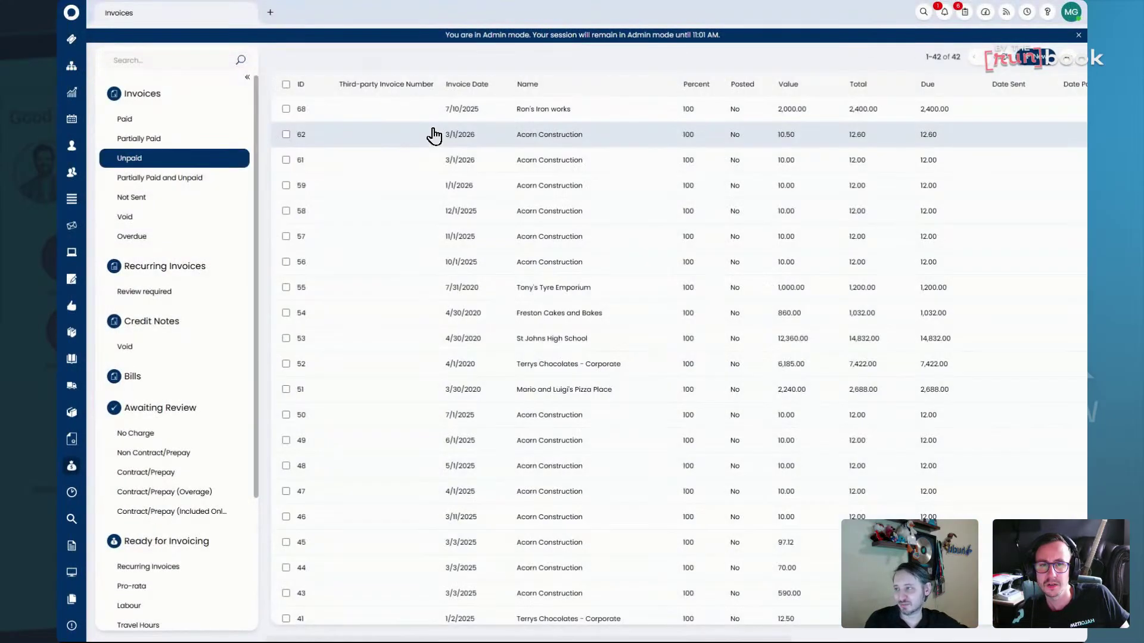
left_click(434, 136)
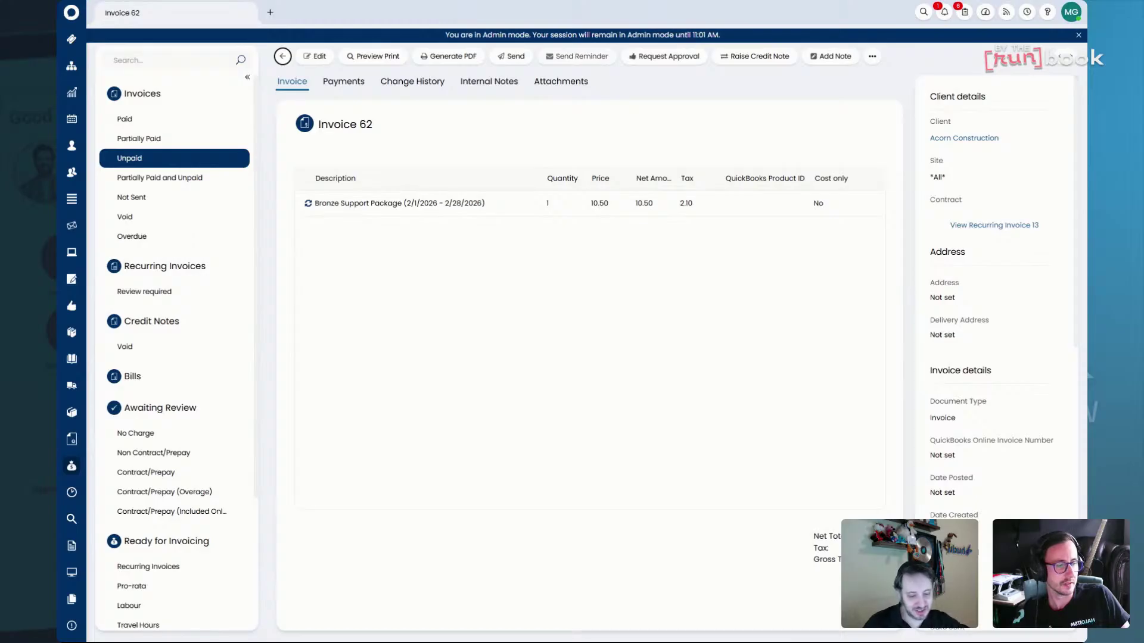
scroll(968, 255, "down", 4)
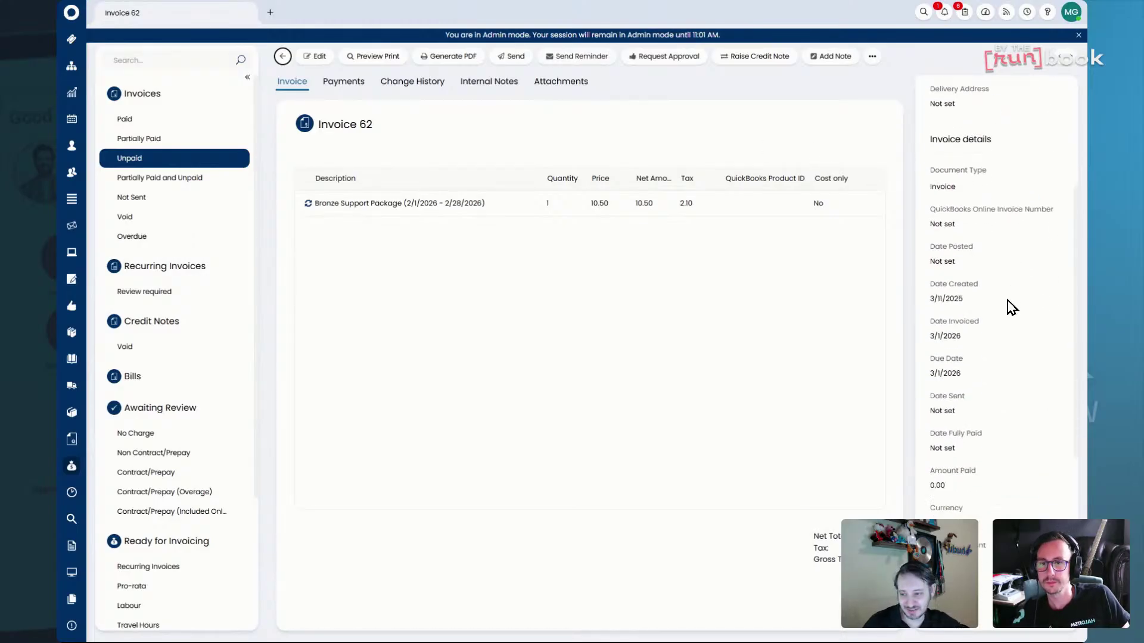
scroll(1013, 310, "down", 2)
scroll(1013, 314, "up", 3)
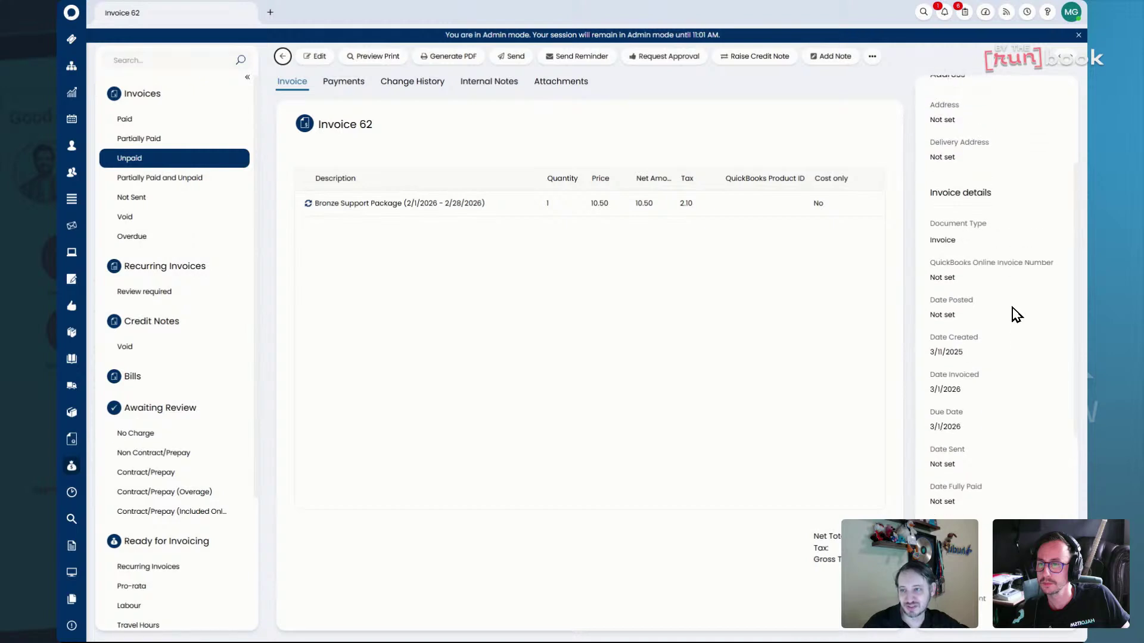
Check the remaining invoice details, then read through the new features listed for version 2.195.
scroll(1014, 314, "up", 2)
scroll(1013, 314, "down", 4)
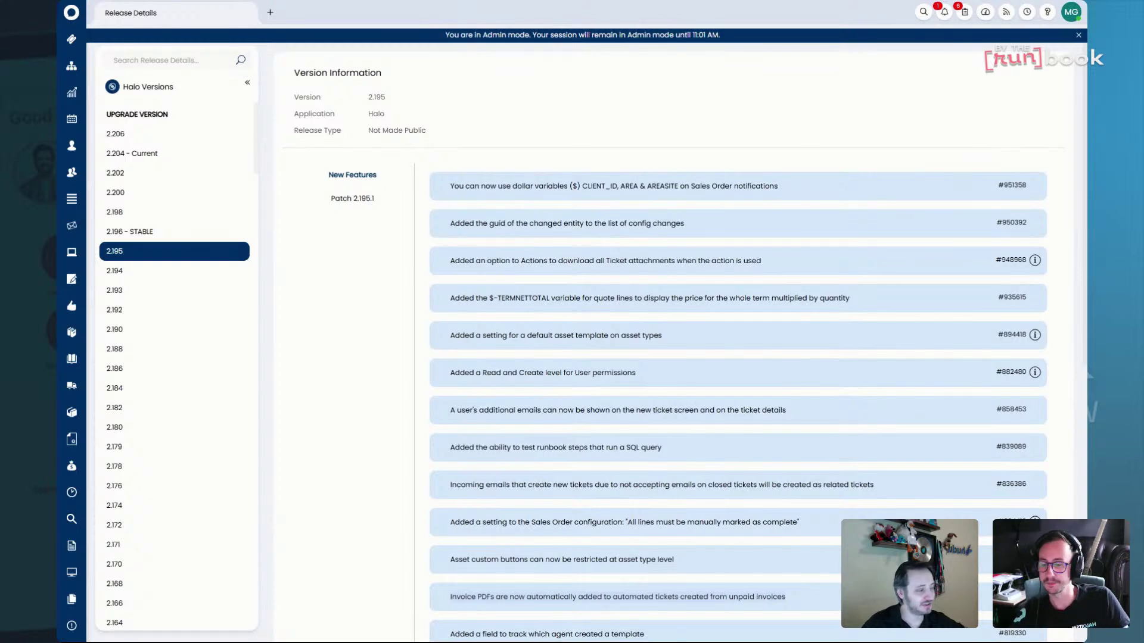
scroll(656, 481, "down", 2)
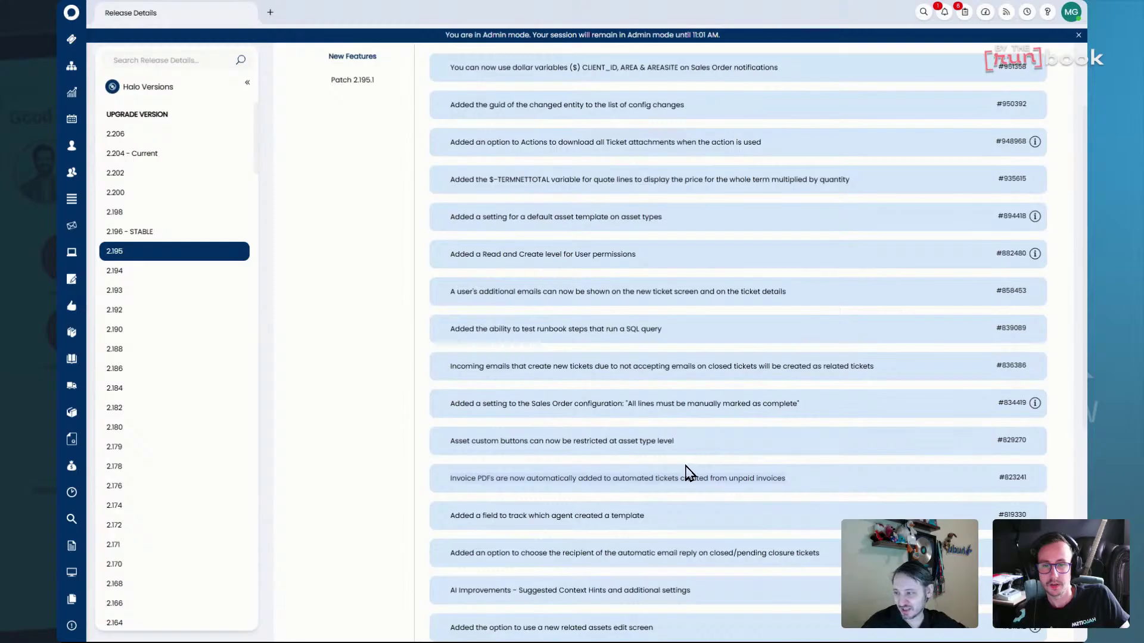
scroll(692, 468, "down", 2)
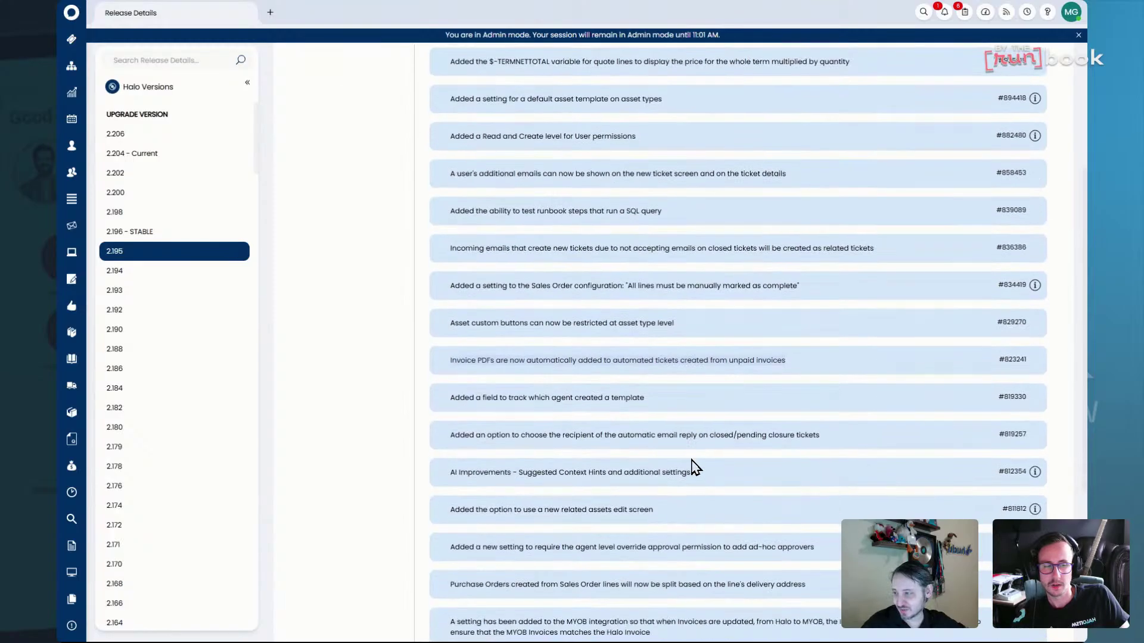
scroll(695, 467, "down", 4)
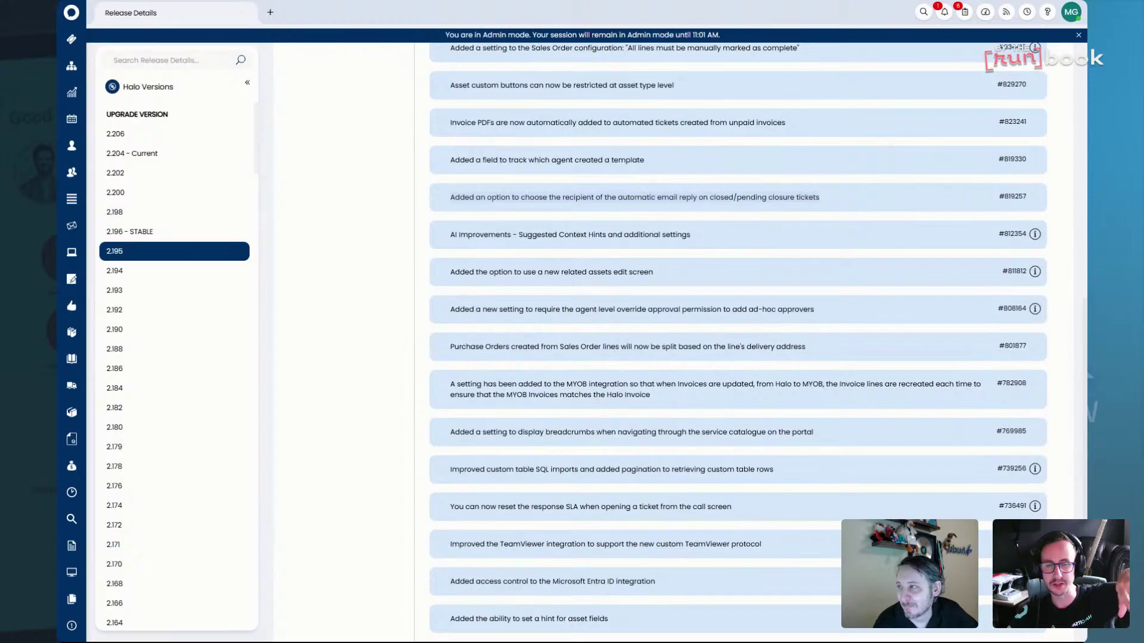
scroll(451, 225, "up", 1)
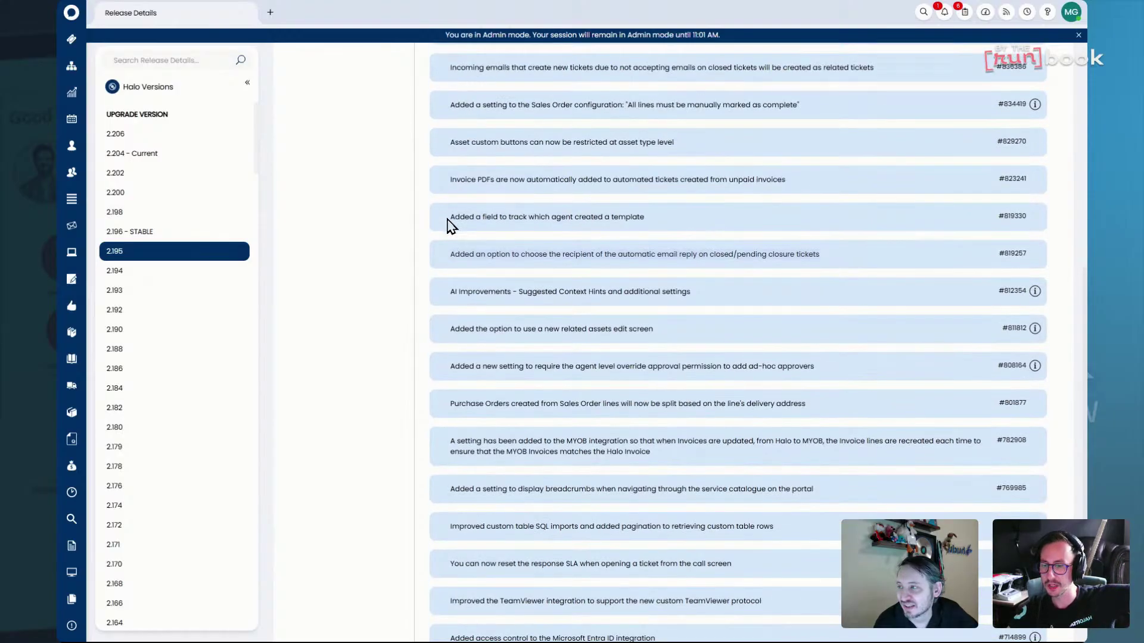
scroll(451, 225, "up", 2)
scroll(450, 227, "up", 2)
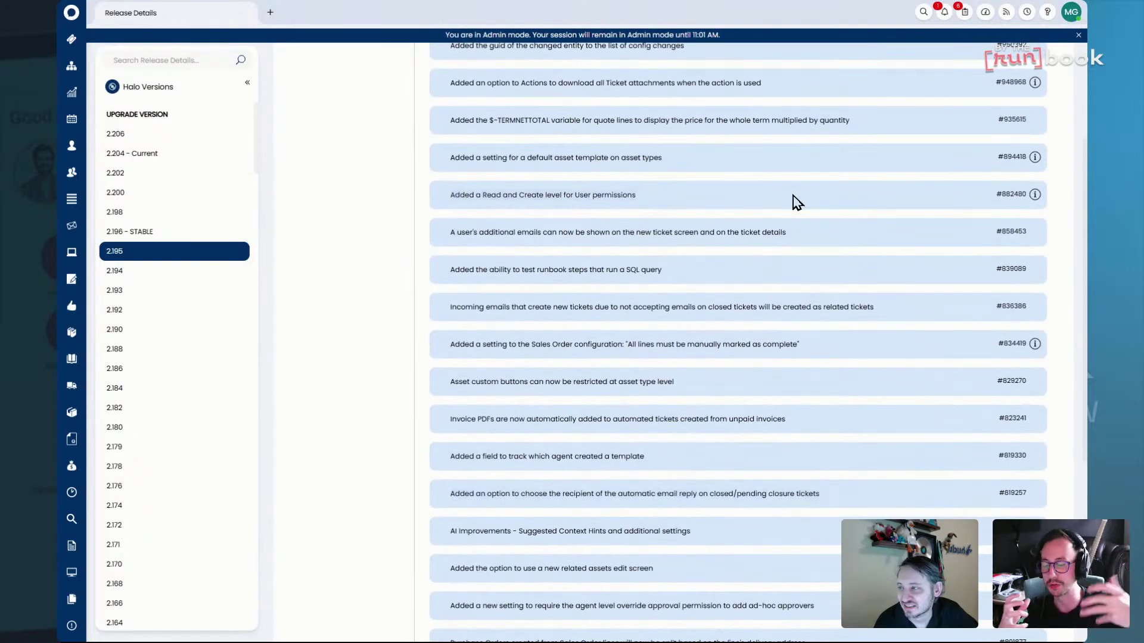
Read the expanded notes on the Read and Create level for User permissions and the Sales Order line completion setting.
left_click(1035, 194)
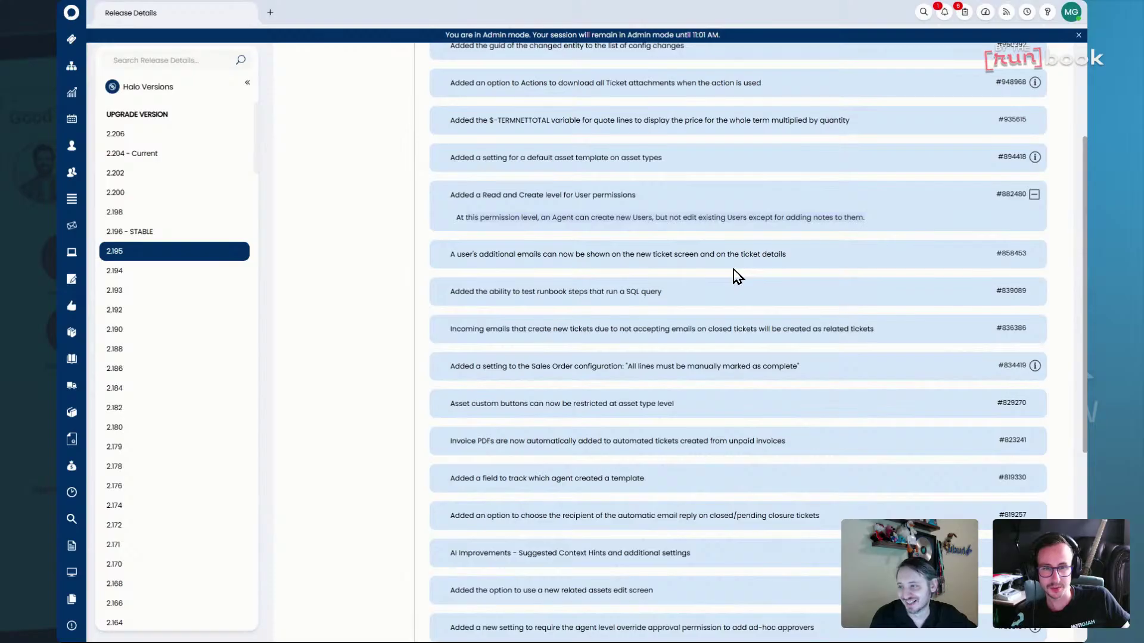
scroll(735, 275, "down", 1)
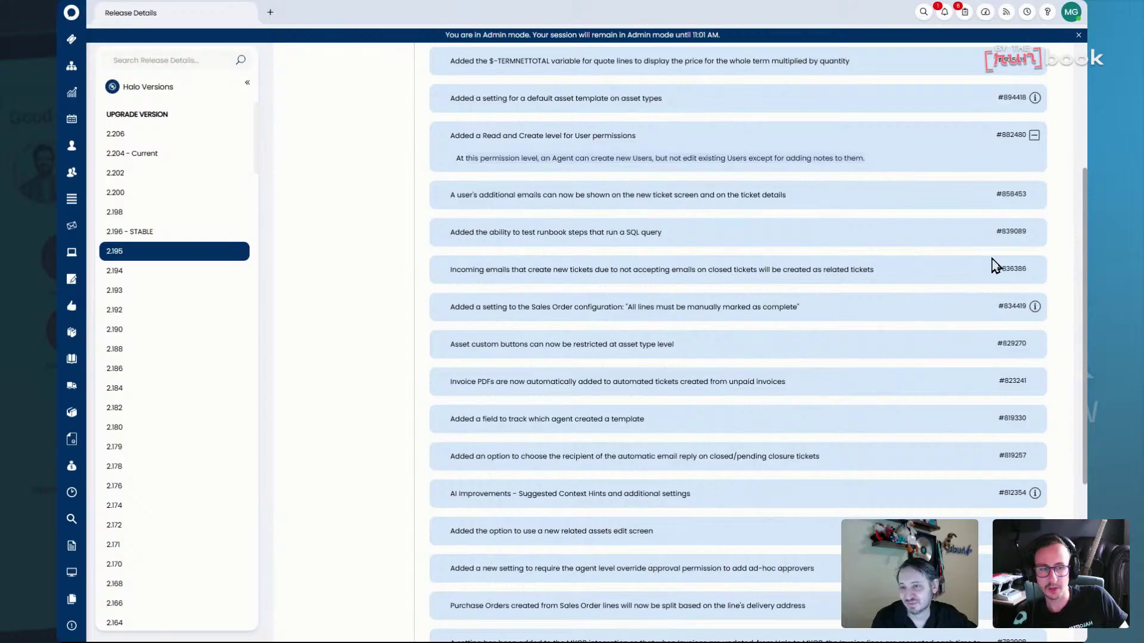
left_click(1034, 308)
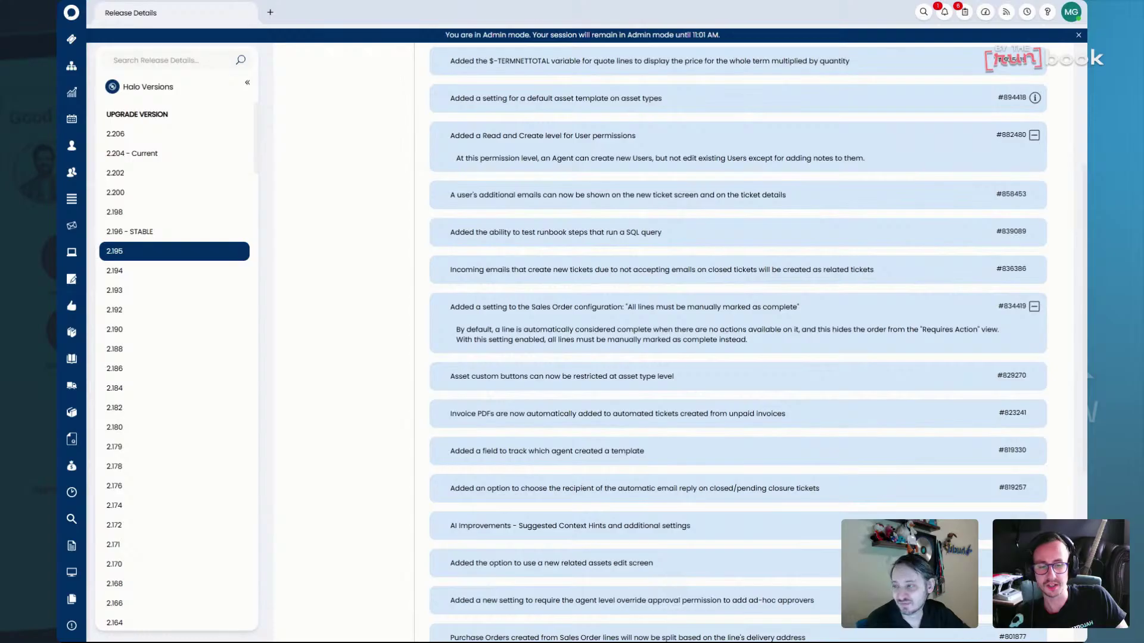
left_click(853, 322)
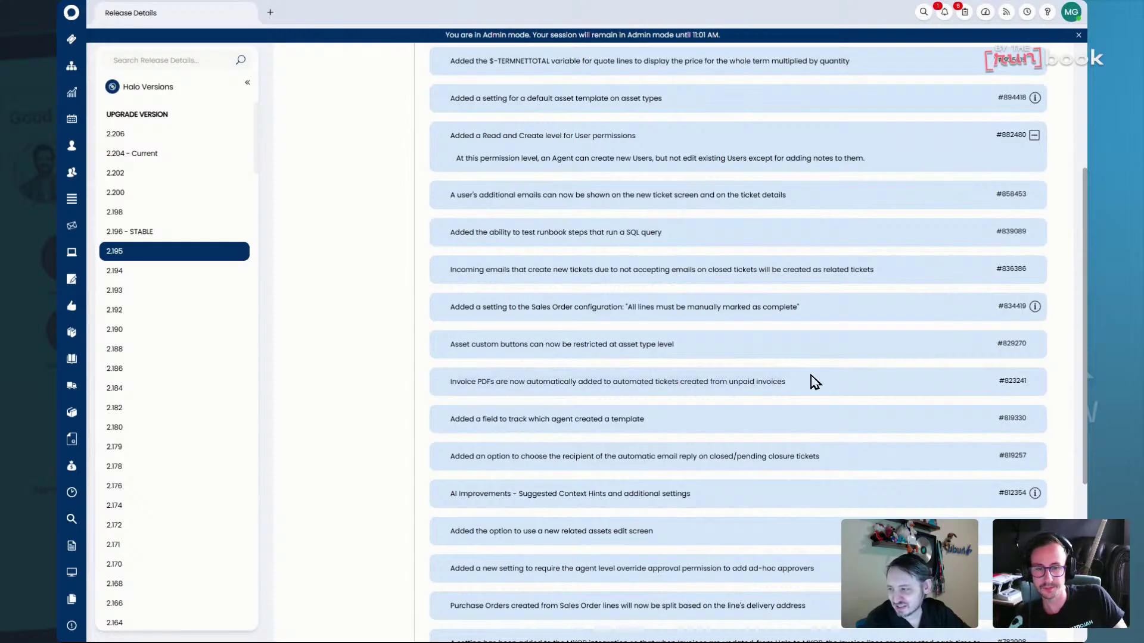
Read the detailed note on AI Improvements covering Suggested Context Hints and additional settings.
scroll(810, 381, "down", 1)
scroll(695, 366, "down", 1)
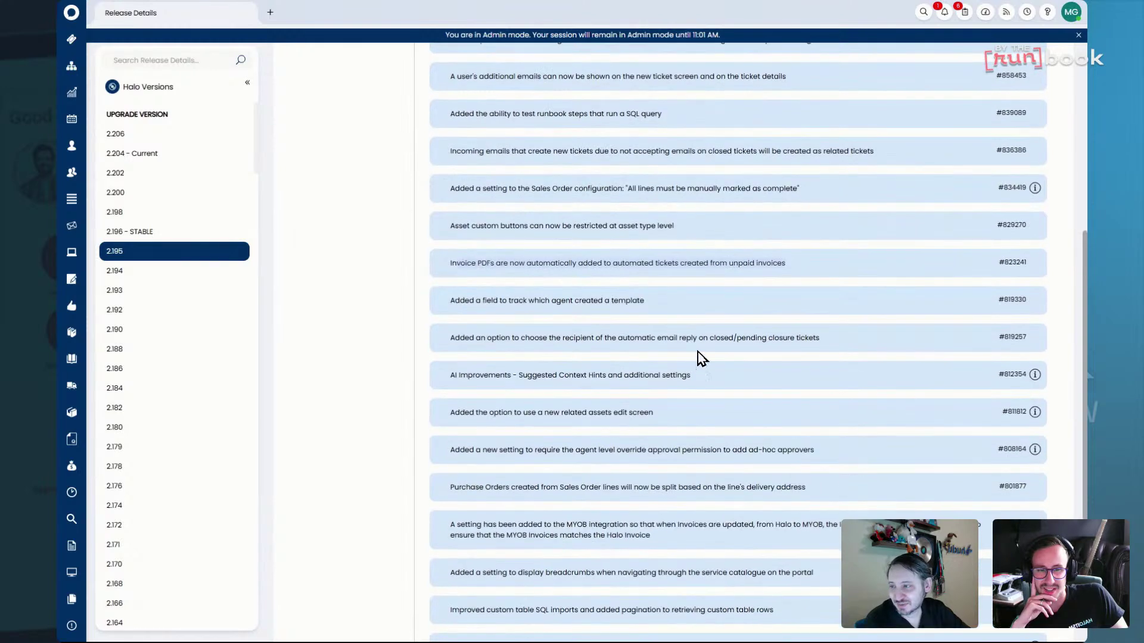
scroll(703, 332, "down", 1)
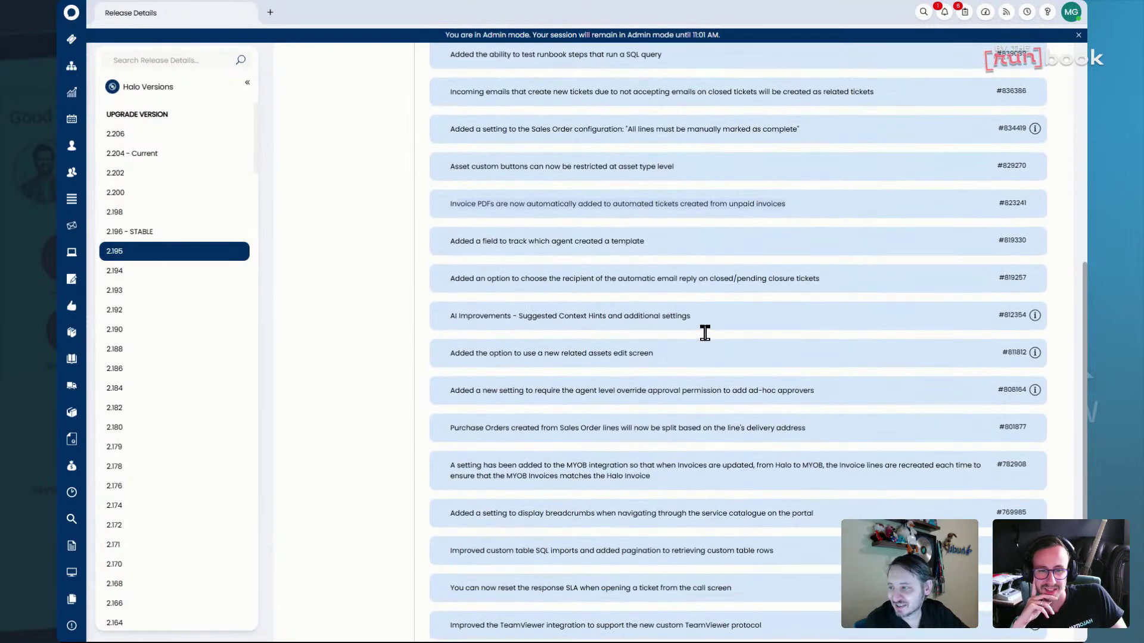
scroll(705, 333, "down", 1)
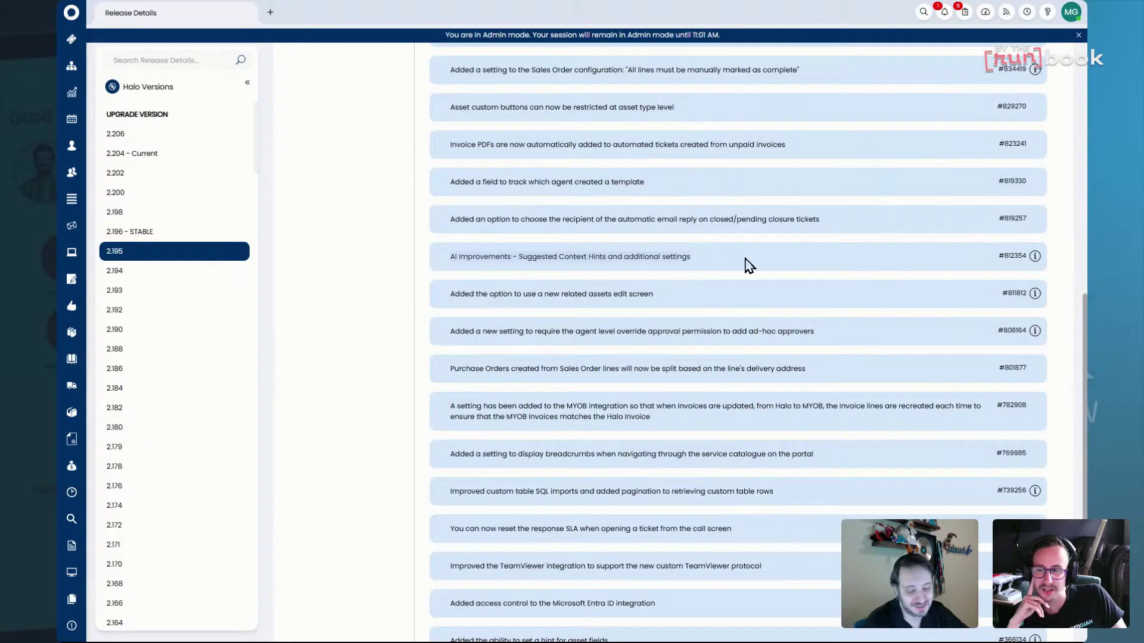
left_click(1035, 257)
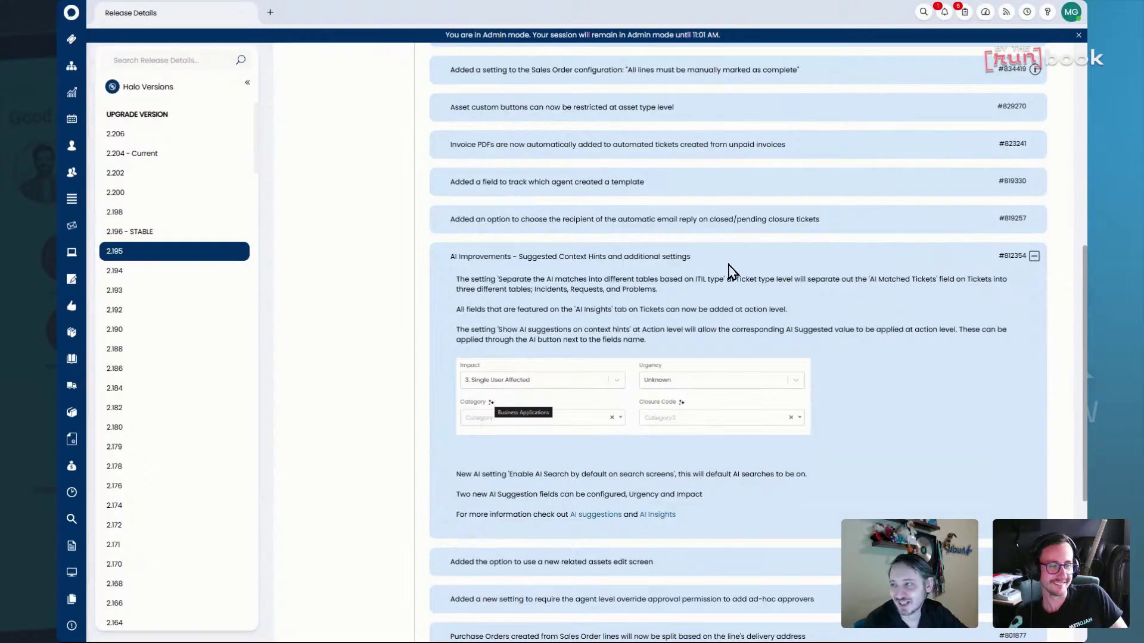
scroll(753, 325, "down", 1)
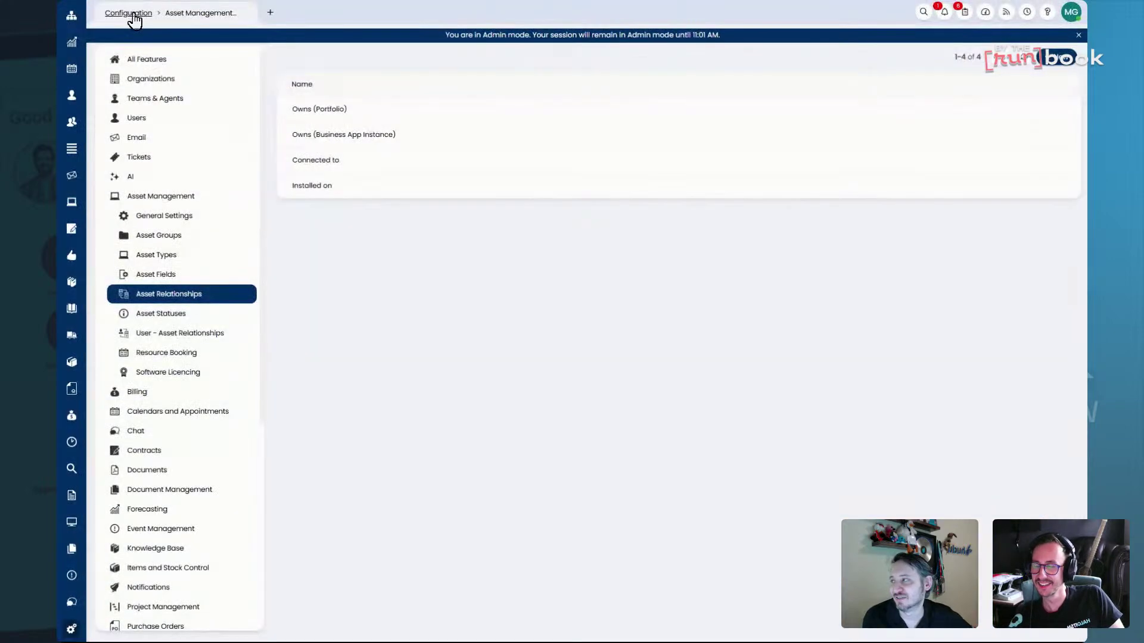
Find the runbook settings in the configuration and start a new integration runbook with a first step.
left_click(129, 12)
type("custom")
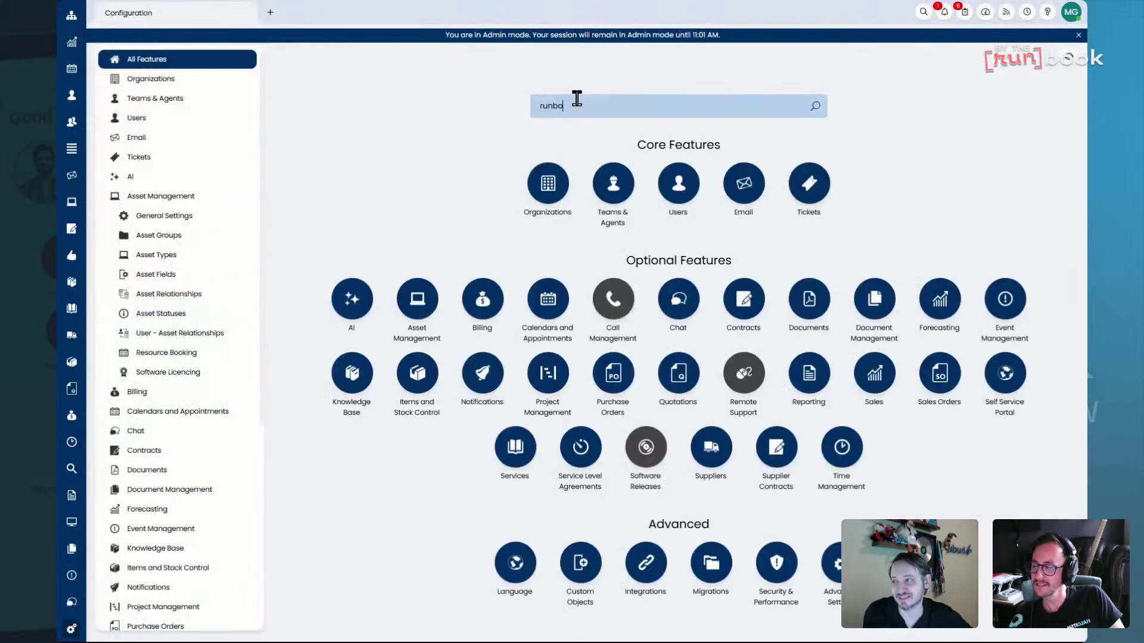
left_click(672, 180)
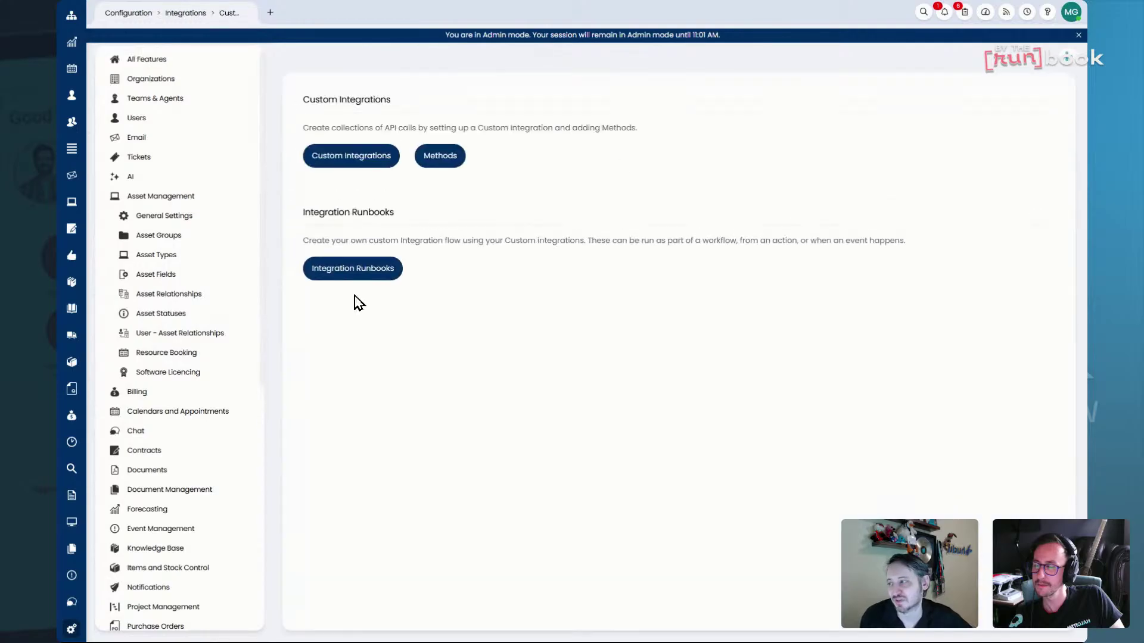
left_click(355, 269)
left_click(977, 133)
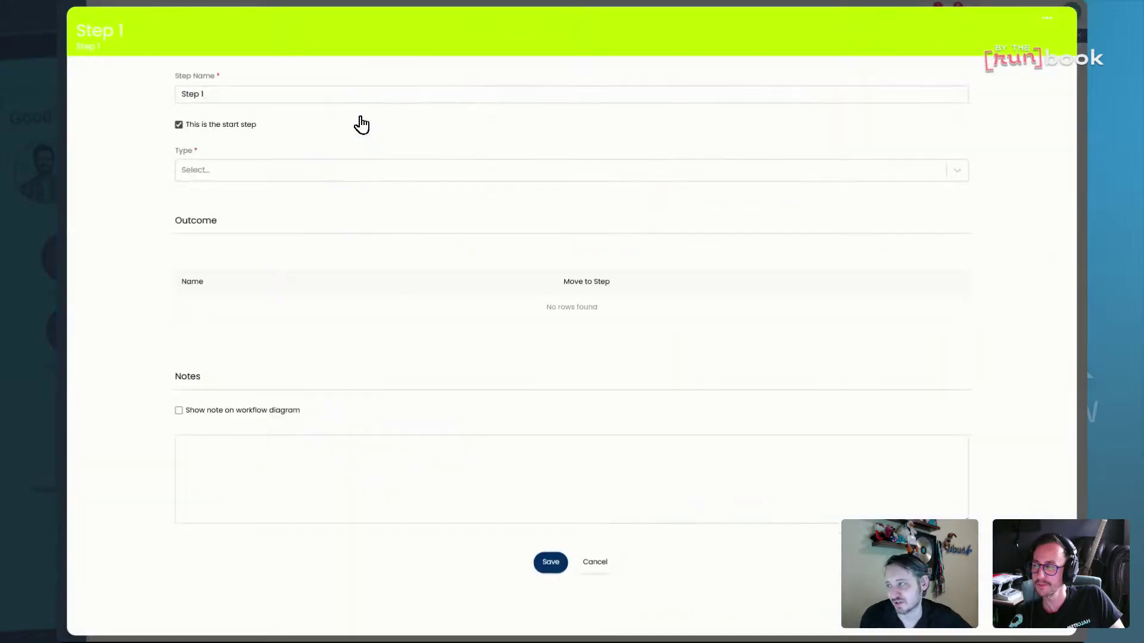
Set Step 1 to an Action that runs the SQL query "select * from area" on the Halo database.
left_click(333, 173)
left_click(335, 196)
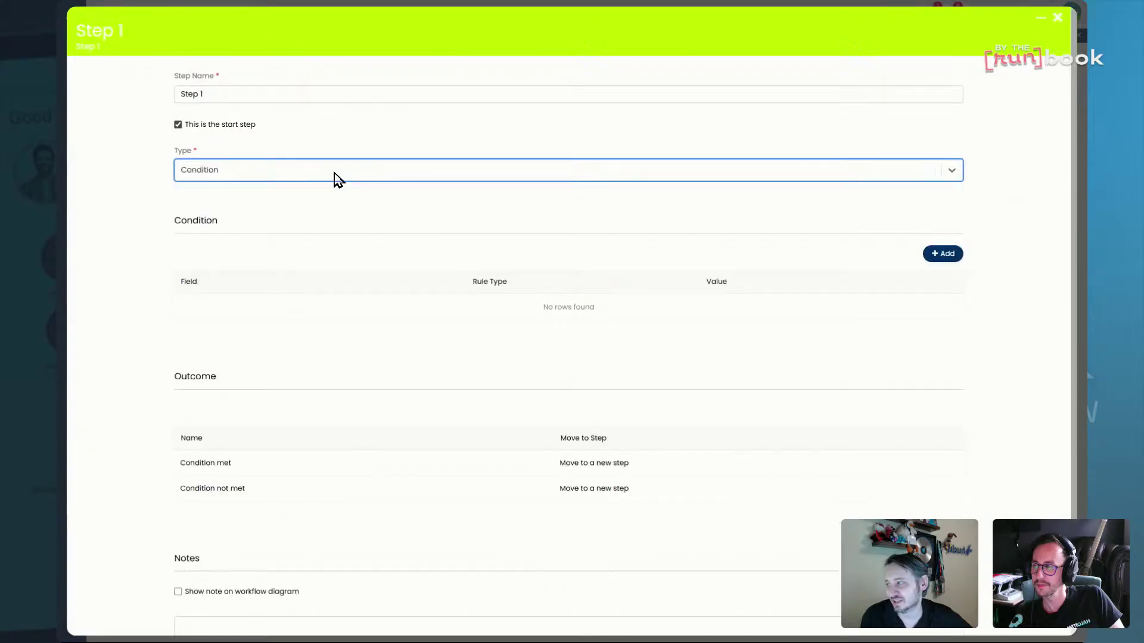
left_click(335, 173)
left_click(331, 211)
left_click(897, 271)
type("ru")
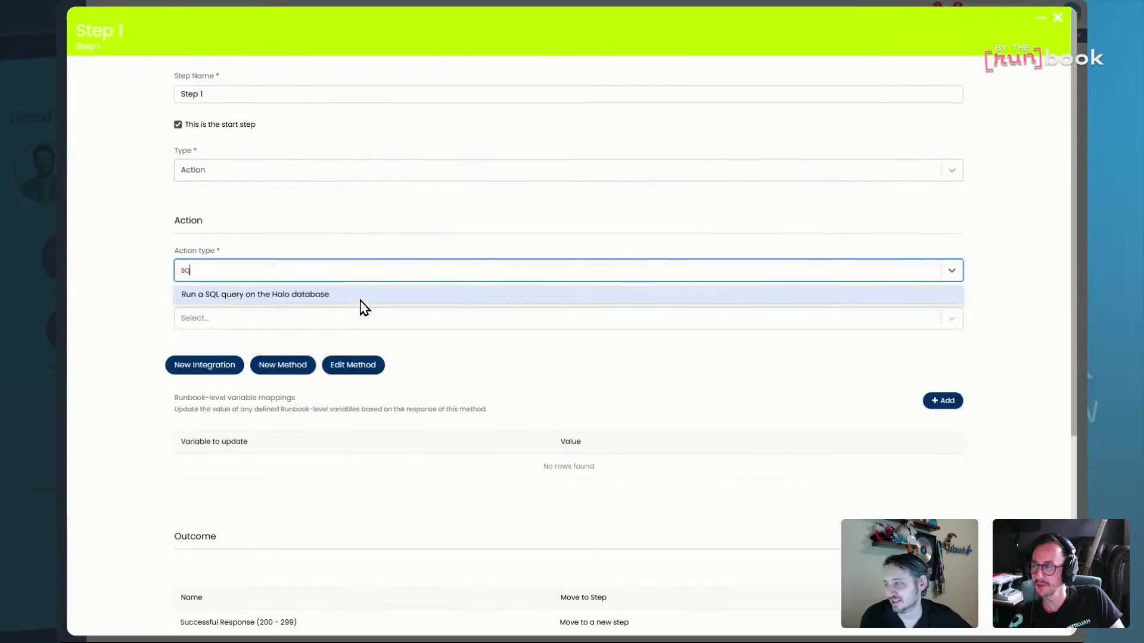
left_click(360, 298)
left_click(473, 449)
type("select * from area")
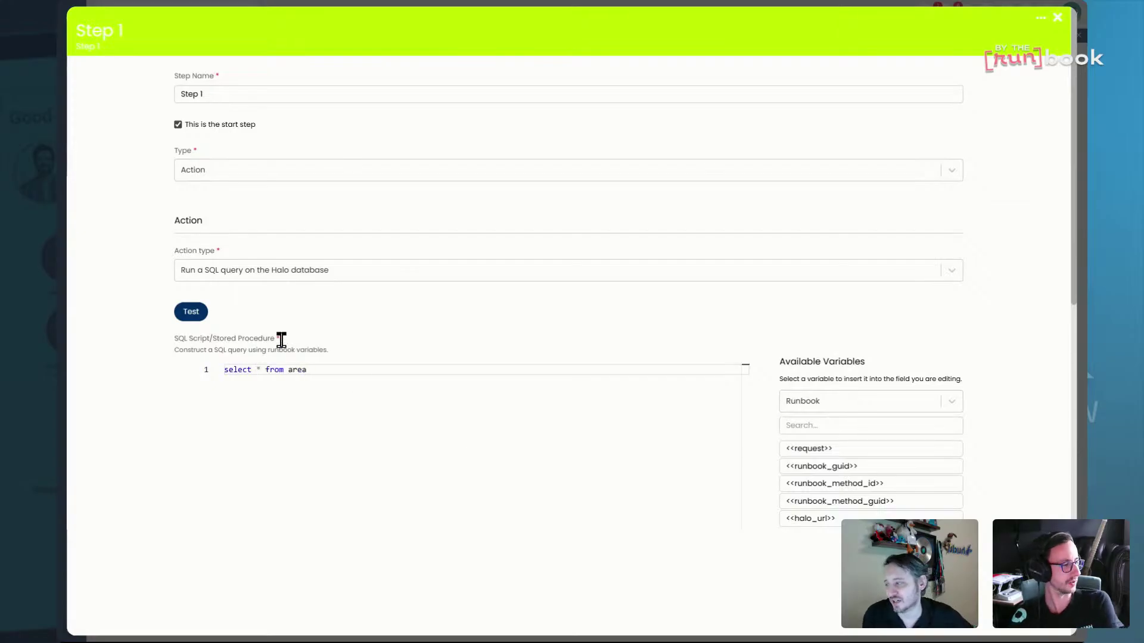
Try to test the SQL query in Step 1, then close the step without saving.
left_click(191, 312)
left_click_drag(490, 252, 664, 256)
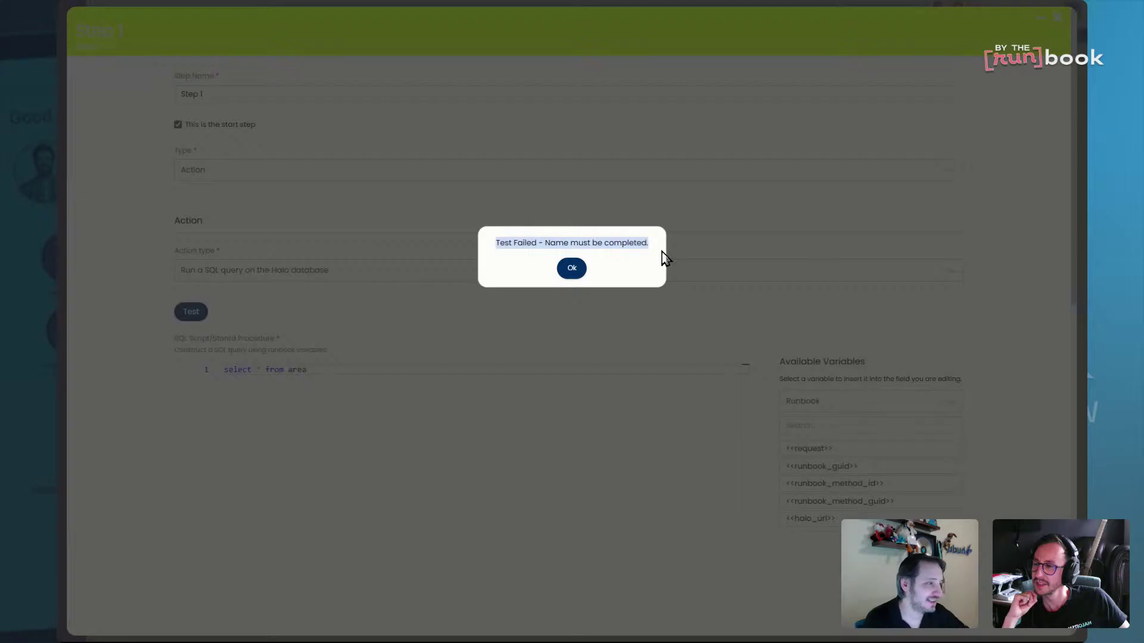
left_click(613, 285)
left_click(572, 271)
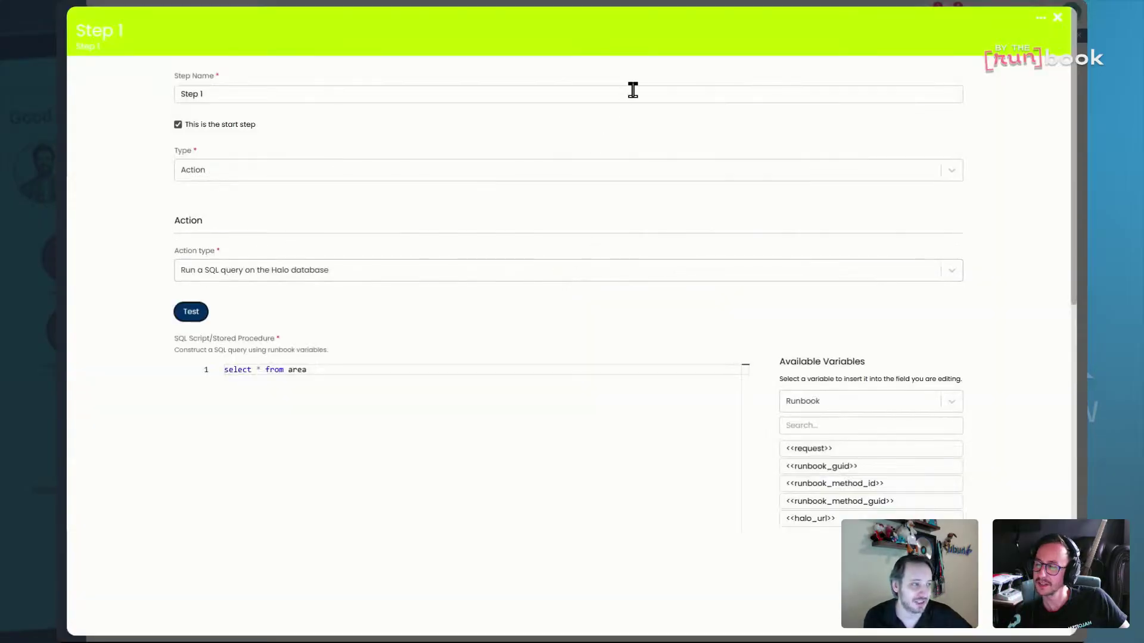
left_click(1058, 17)
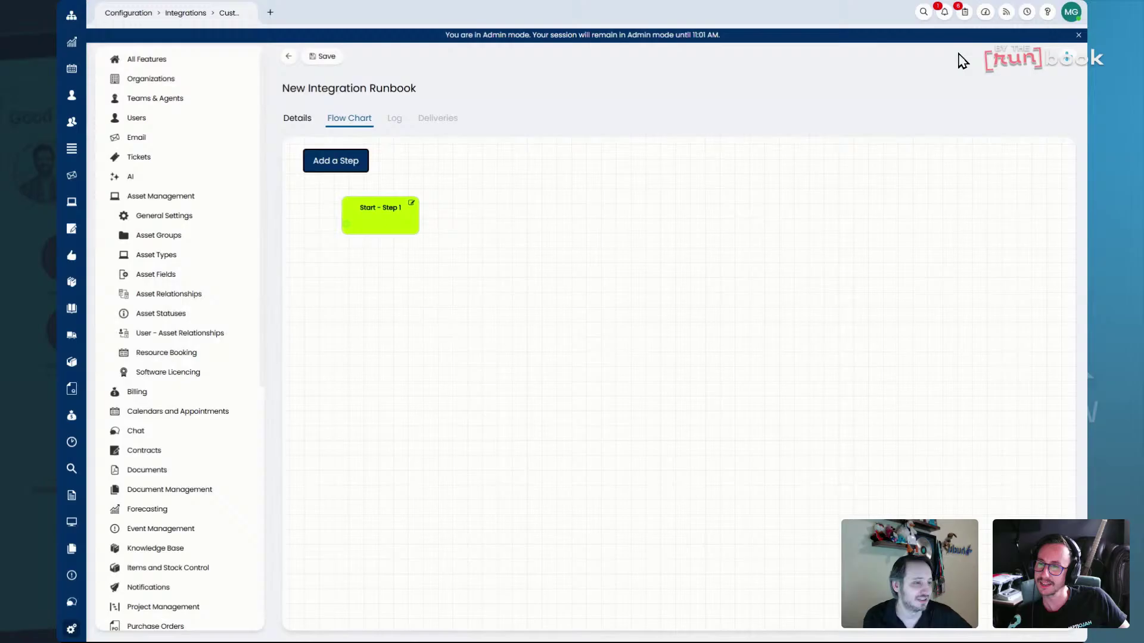
Name the integration runbook "Test Runbook" and return to its flow chart.
left_click(296, 119)
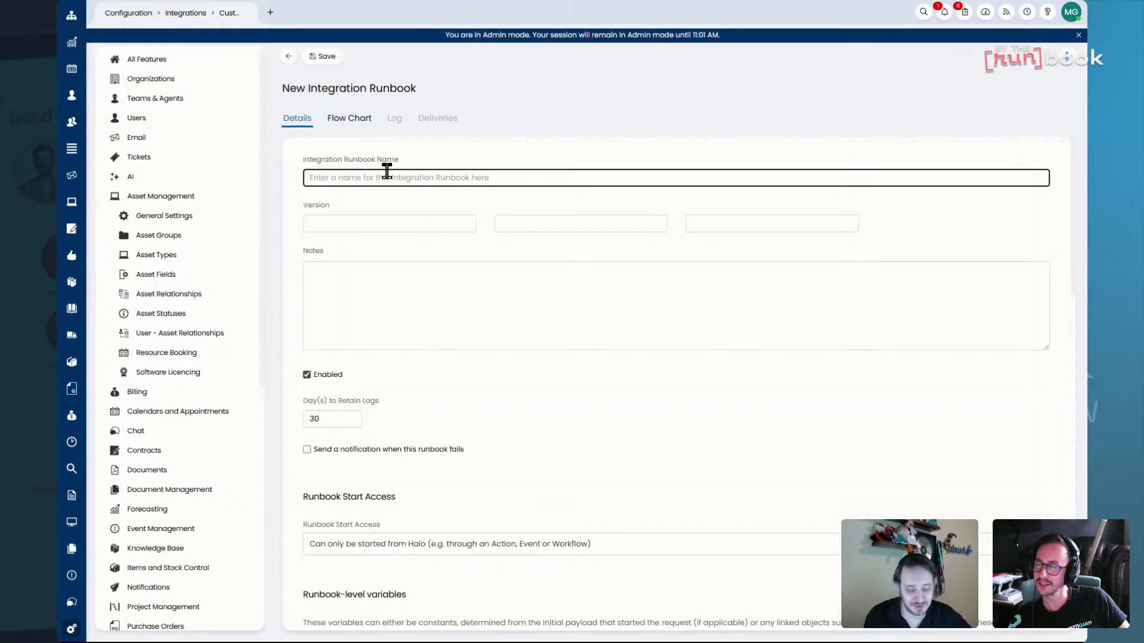
type("Test Runbook")
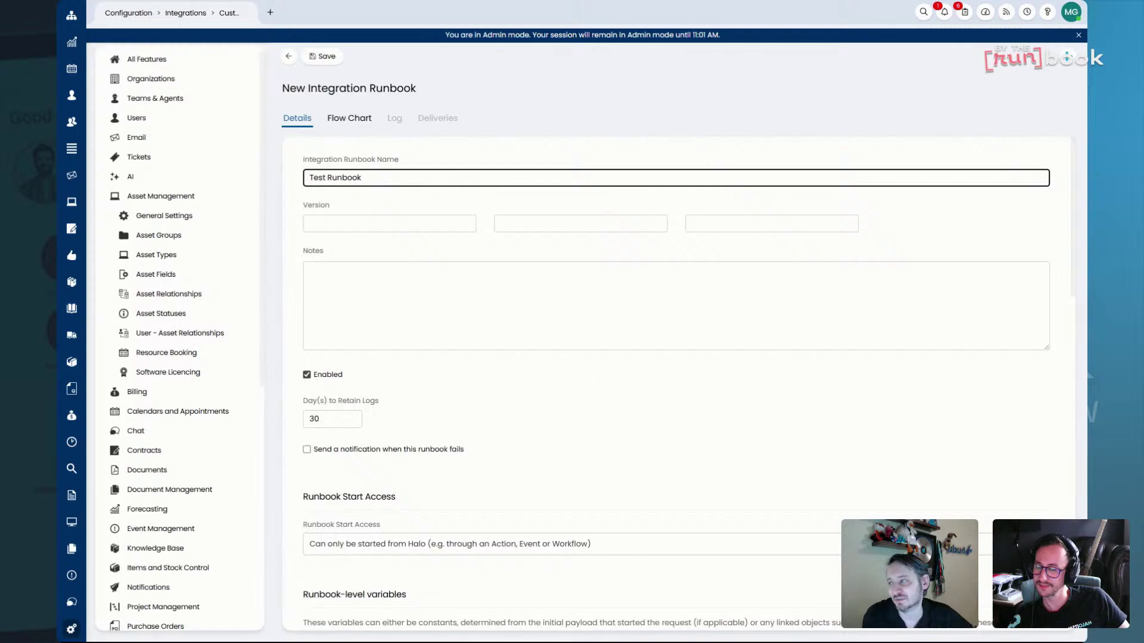
left_click(363, 119)
Set Step 1's type to Action and its action type to Run a SQL query on the Halo database.
left_click(405, 207)
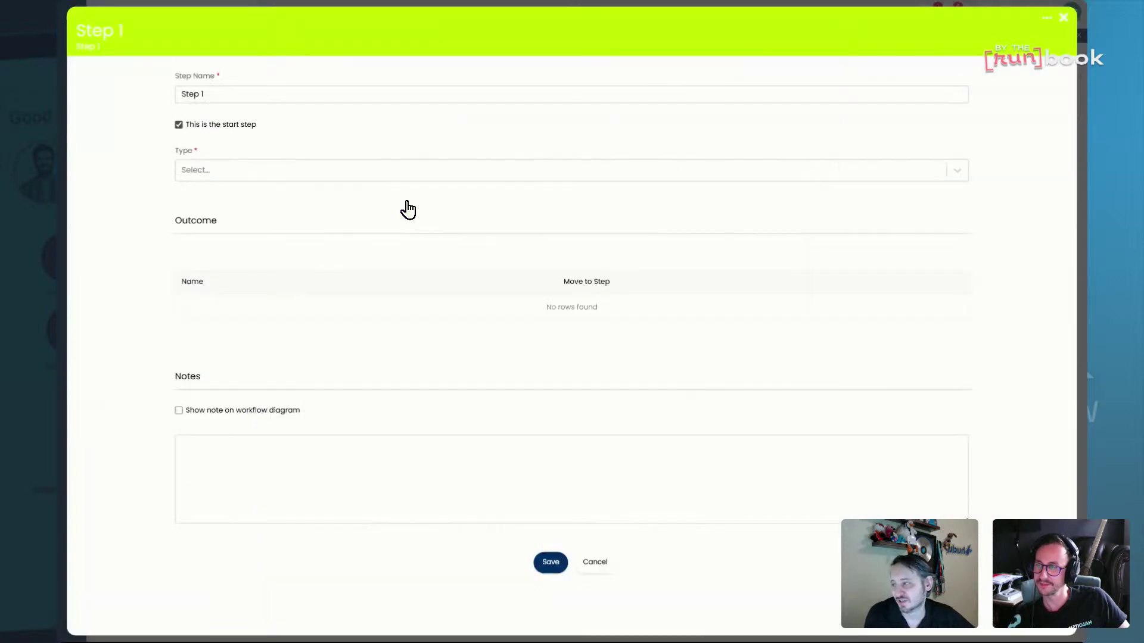
left_click(400, 159)
left_click(335, 220)
left_click(346, 271)
type("sq")
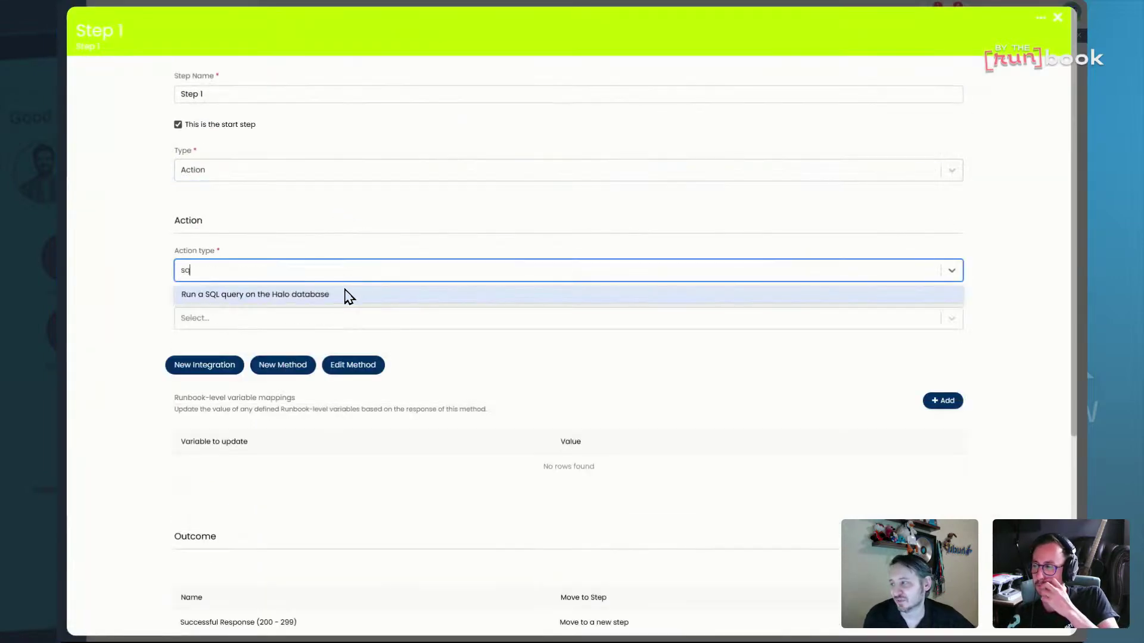
left_click(349, 294)
Enter the SQL script "select * from area" for Step 1 and try to test it.
left_click(354, 395)
type("select &")
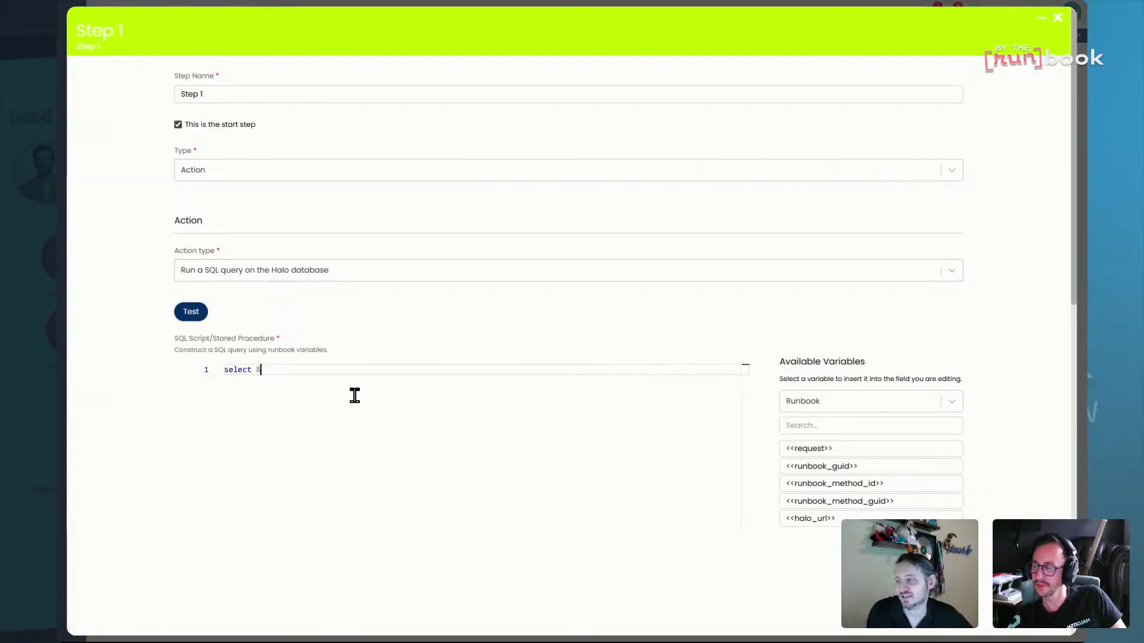
type(" fro")
key("BackSpace")
key("BackSpace")
key("BackSpace")
key("BackSpace")
key("BackSpace")
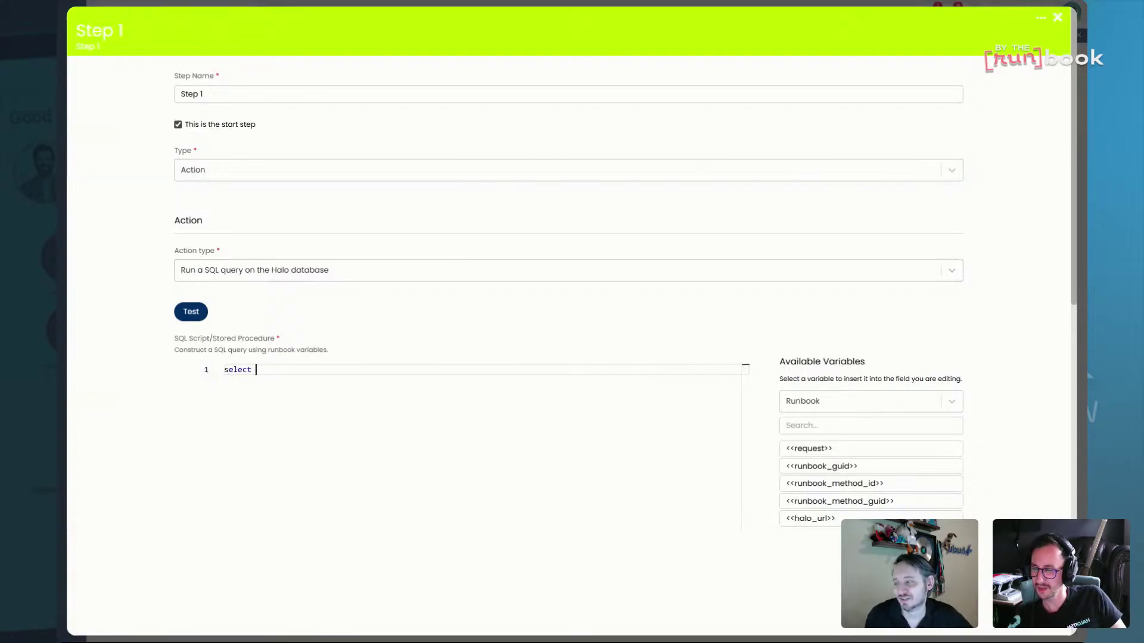
type("* from area")
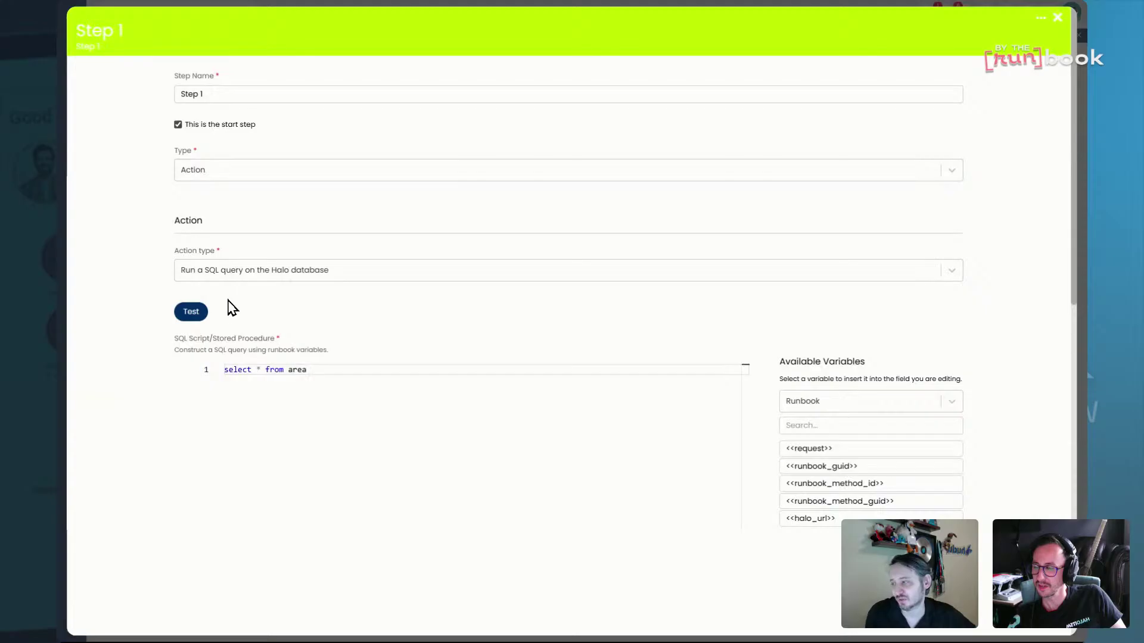
left_click(197, 312)
left_click(576, 271)
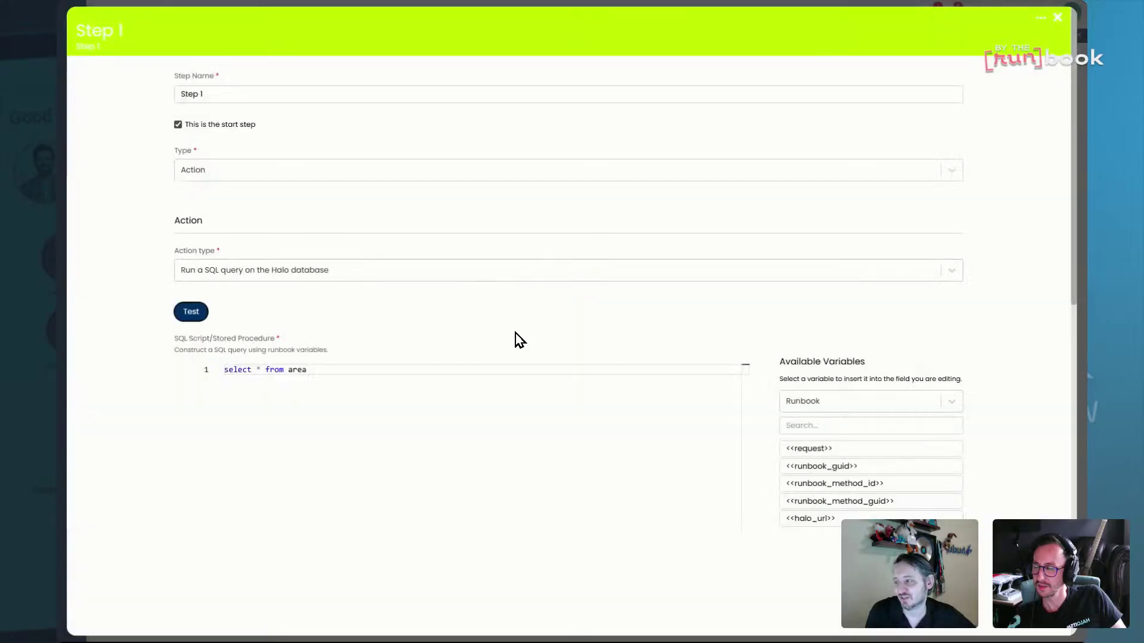
Save Step 1 and save the new integration runbook.
scroll(659, 503, "down", 10)
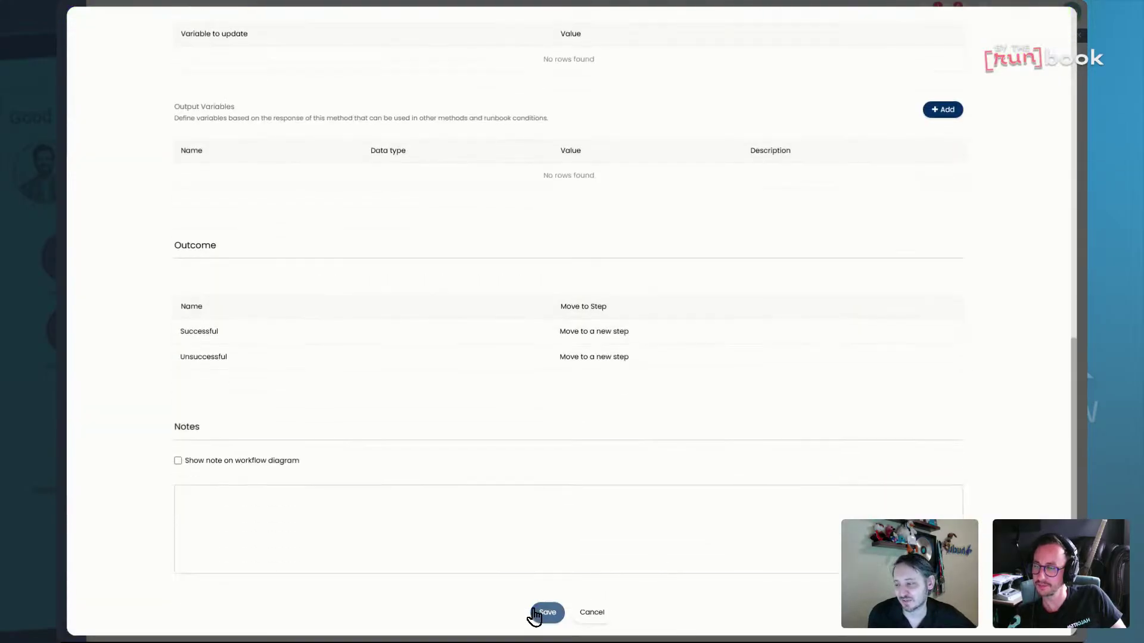
left_click(545, 612)
left_click(299, 118)
left_click(325, 56)
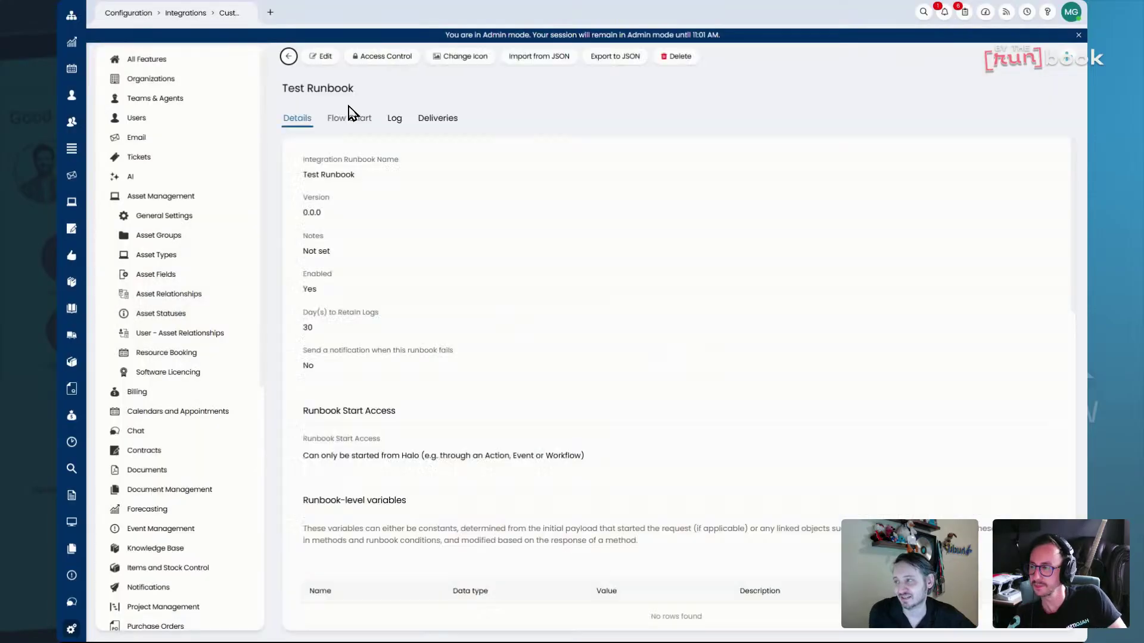
Open the Test Runbook's flow chart for editing and test the SQL query in Step 1.
left_click(347, 117)
left_click(322, 57)
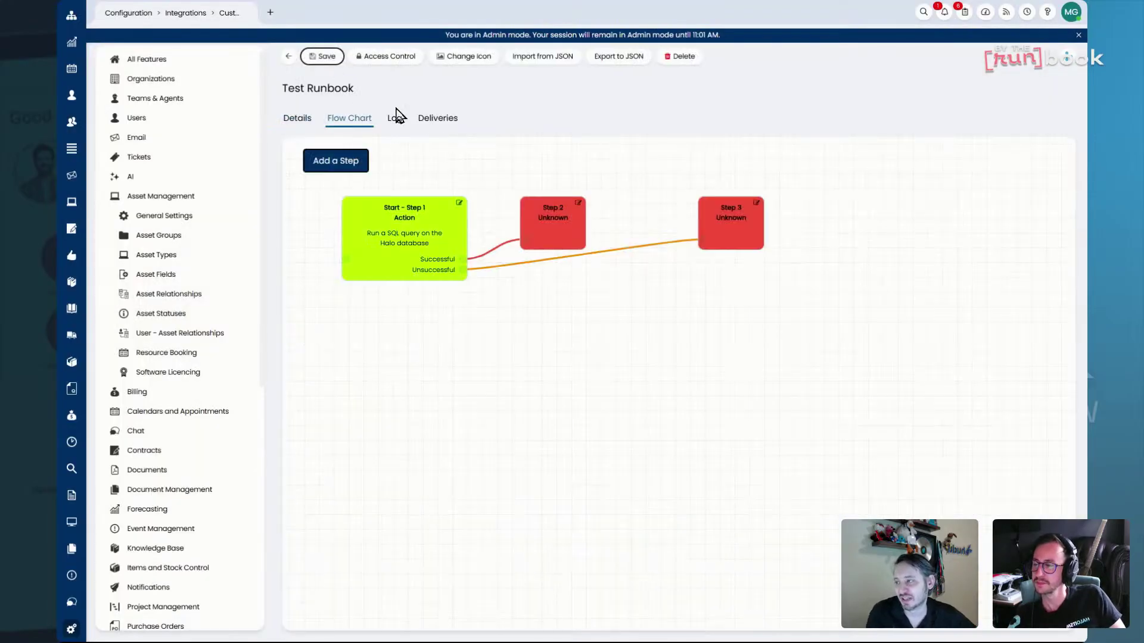
left_click(458, 203)
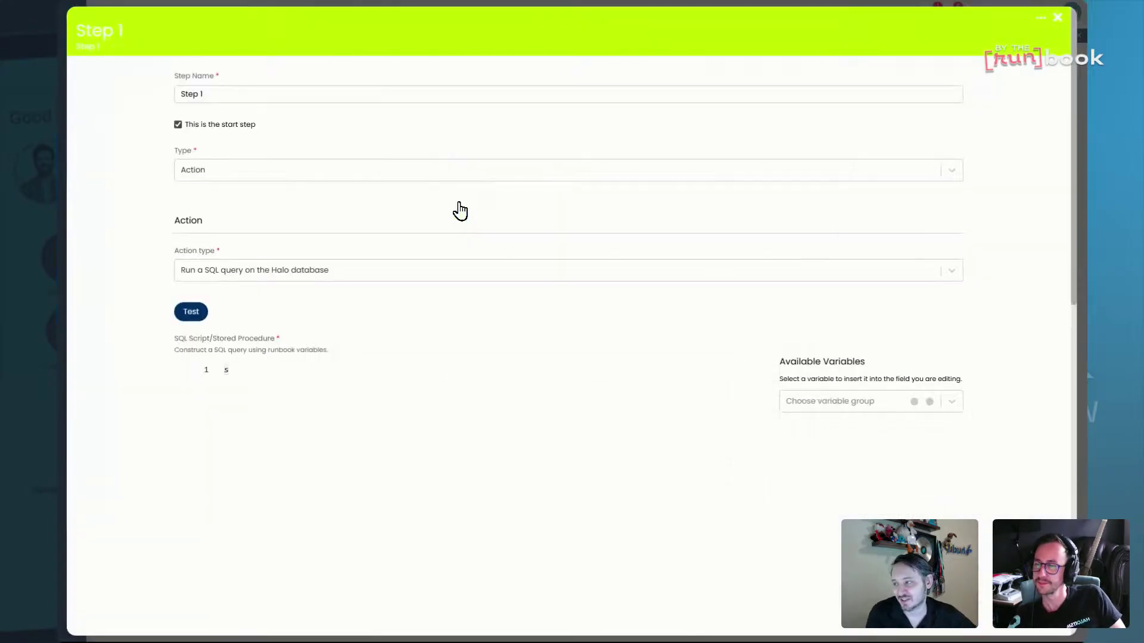
left_click(190, 314)
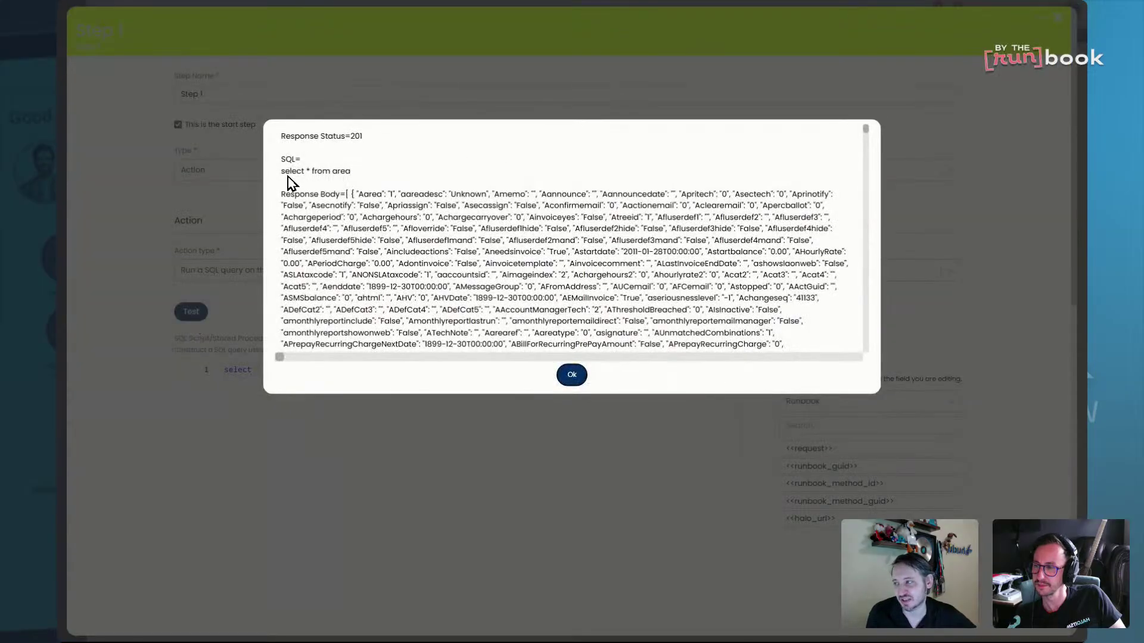
Review the response status, SQL statement and response body of the Step 1 test, and close the result.
left_click_drag(286, 159, 354, 166)
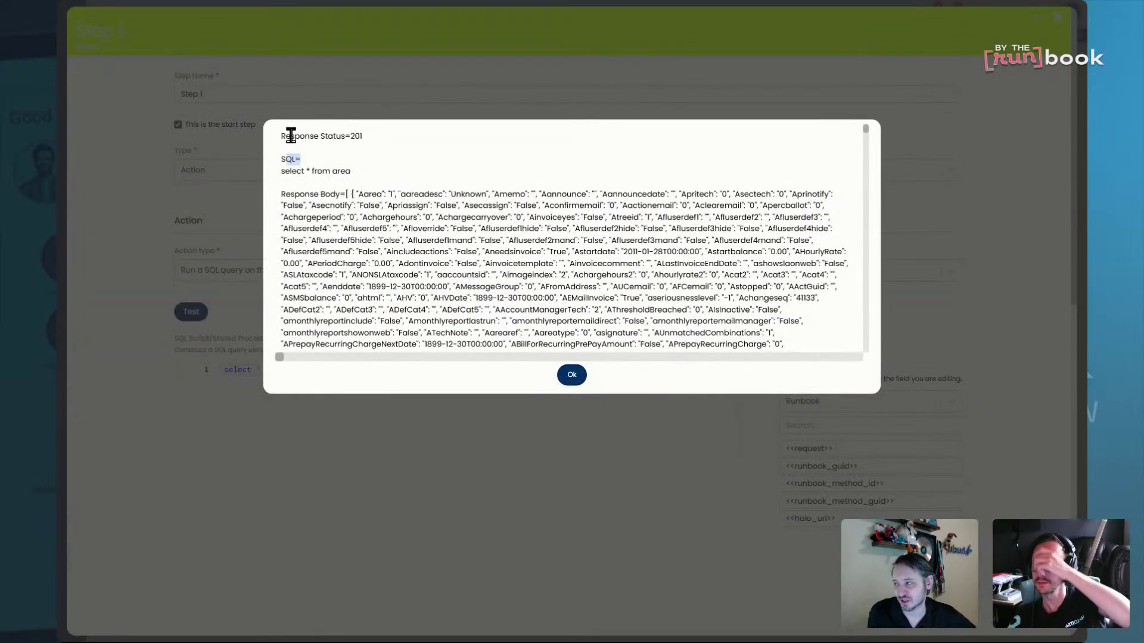
left_click_drag(289, 129, 403, 175)
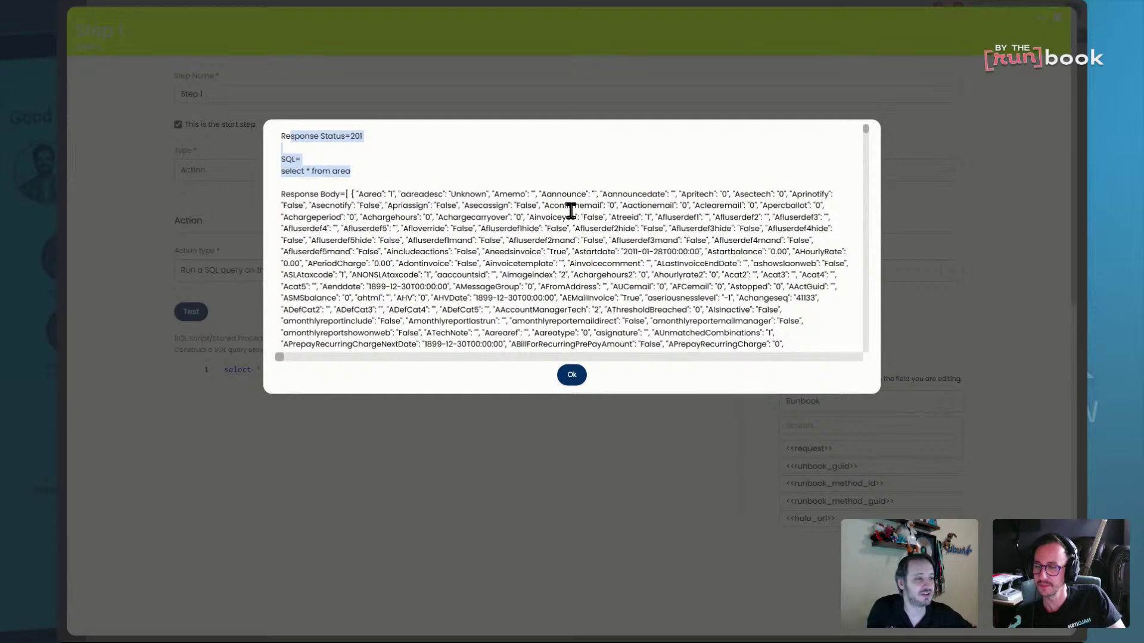
left_click_drag(362, 194, 563, 308)
scroll(563, 308, "down", 10)
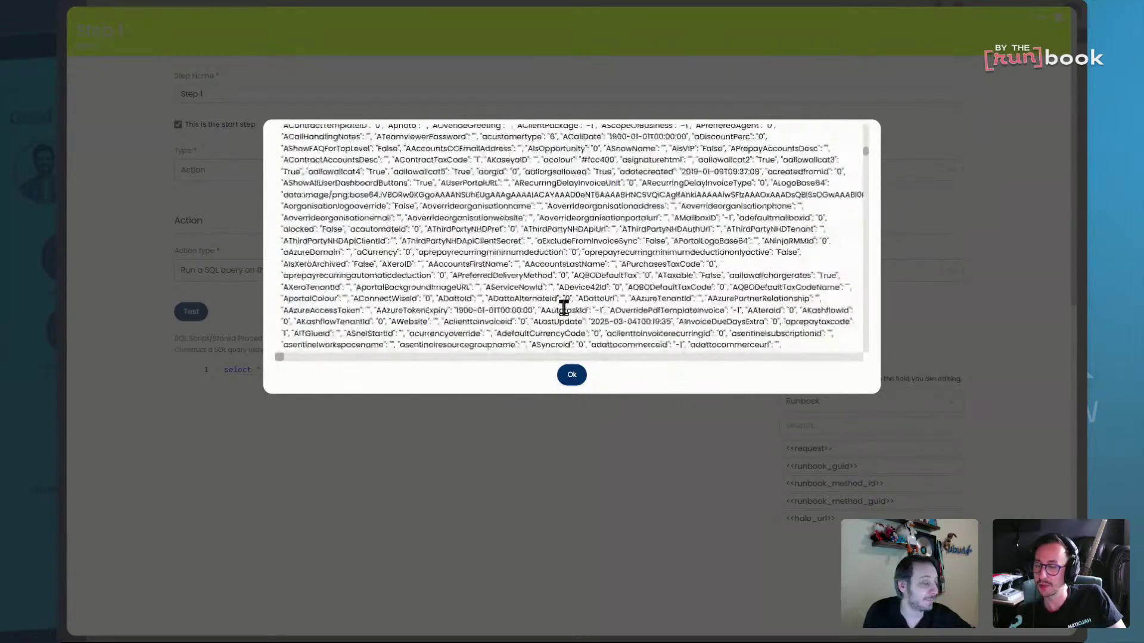
scroll(563, 308, "up", 10)
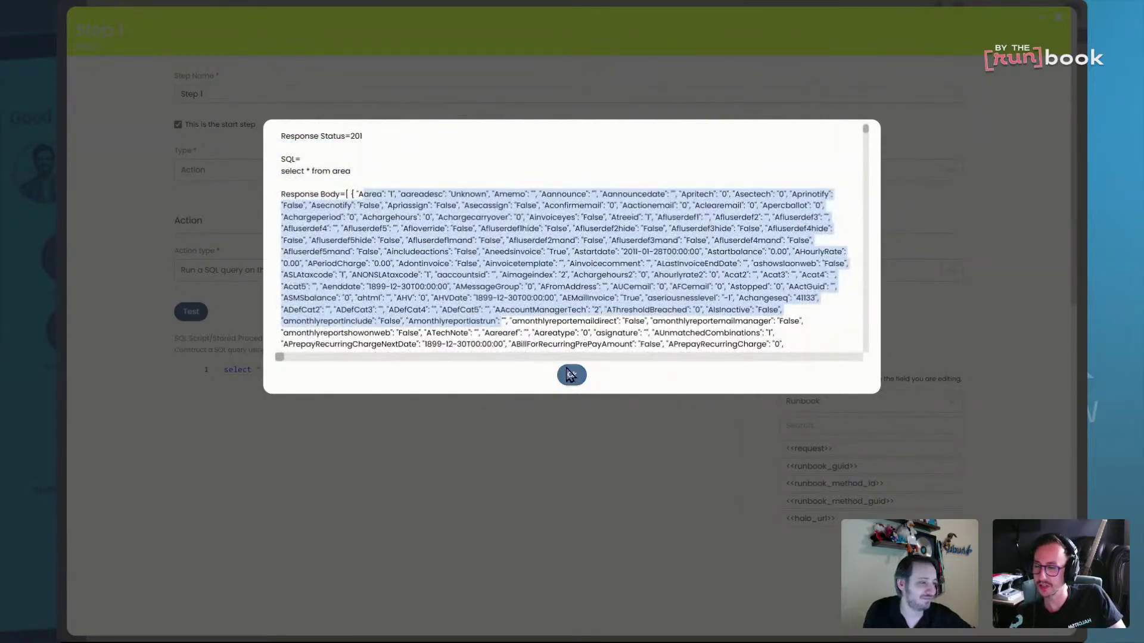
left_click(568, 375)
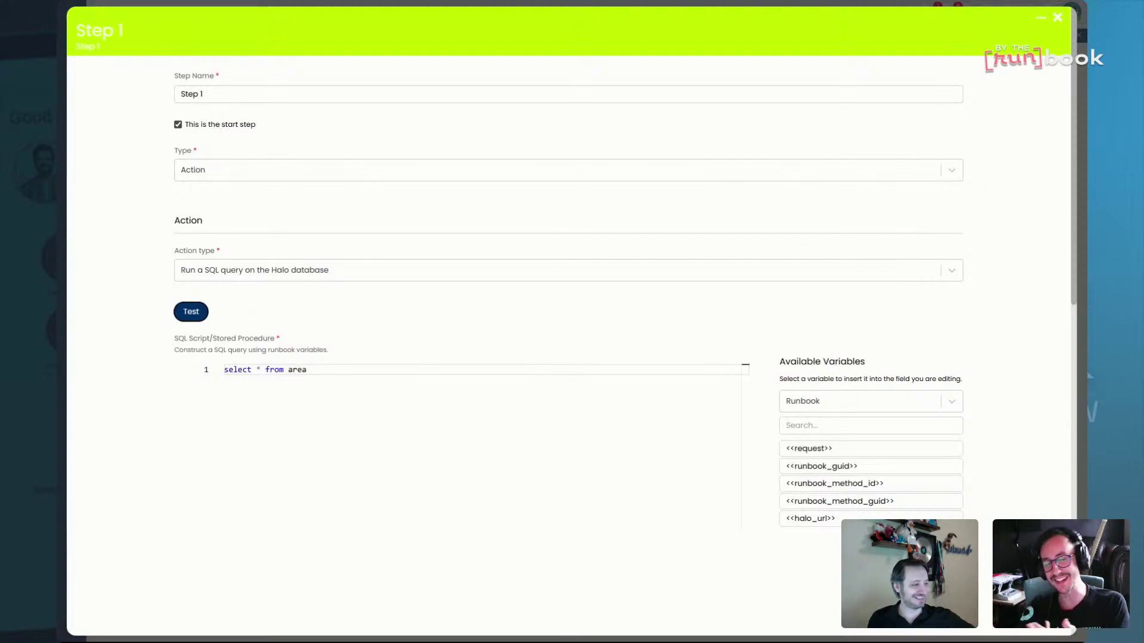
Close Step 1's details and move Step 3 below Step 2 in the flow chart.
scroll(648, 366, "down", 15)
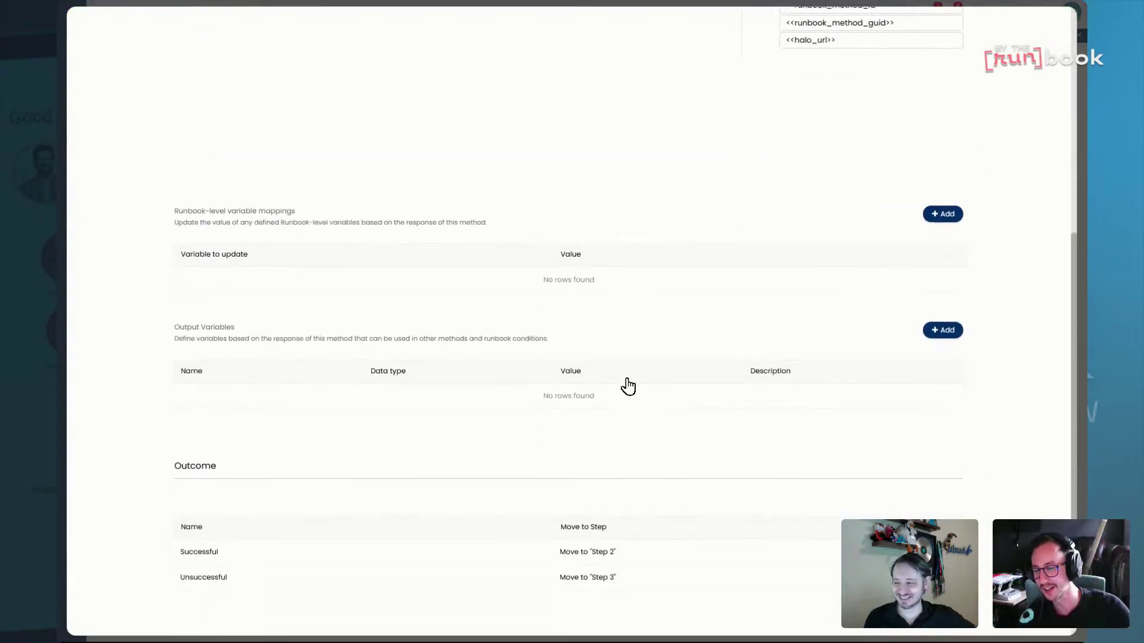
left_click(595, 613)
left_click_drag(719, 242, 556, 328)
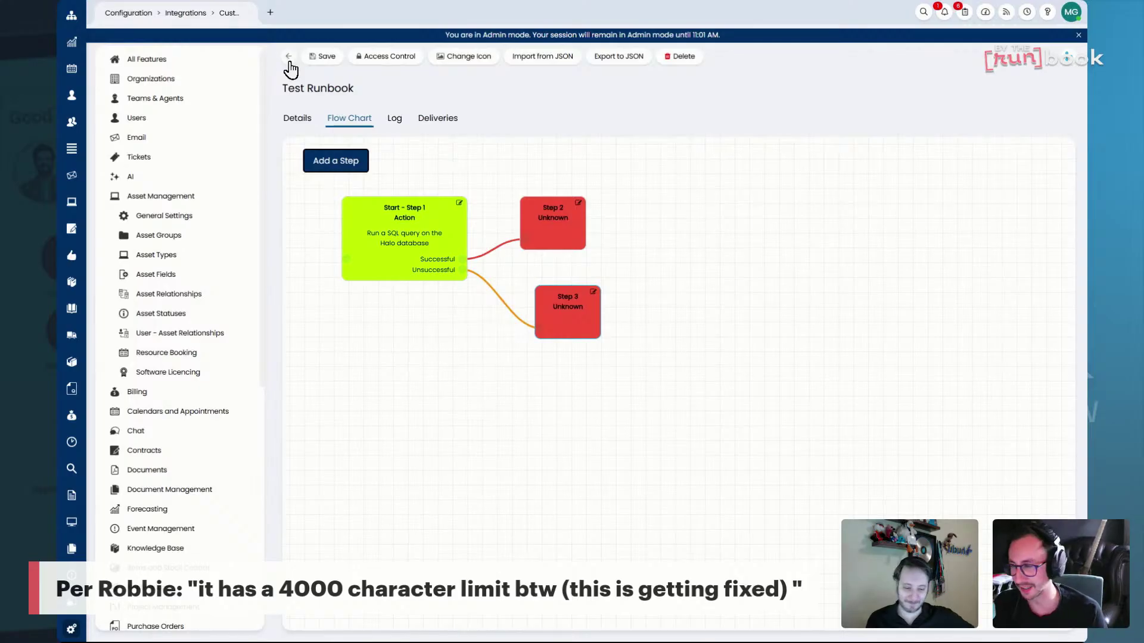
Reopen Step 1 to review its SQL script, variable mappings and outcomes, and close it.
left_click(458, 203)
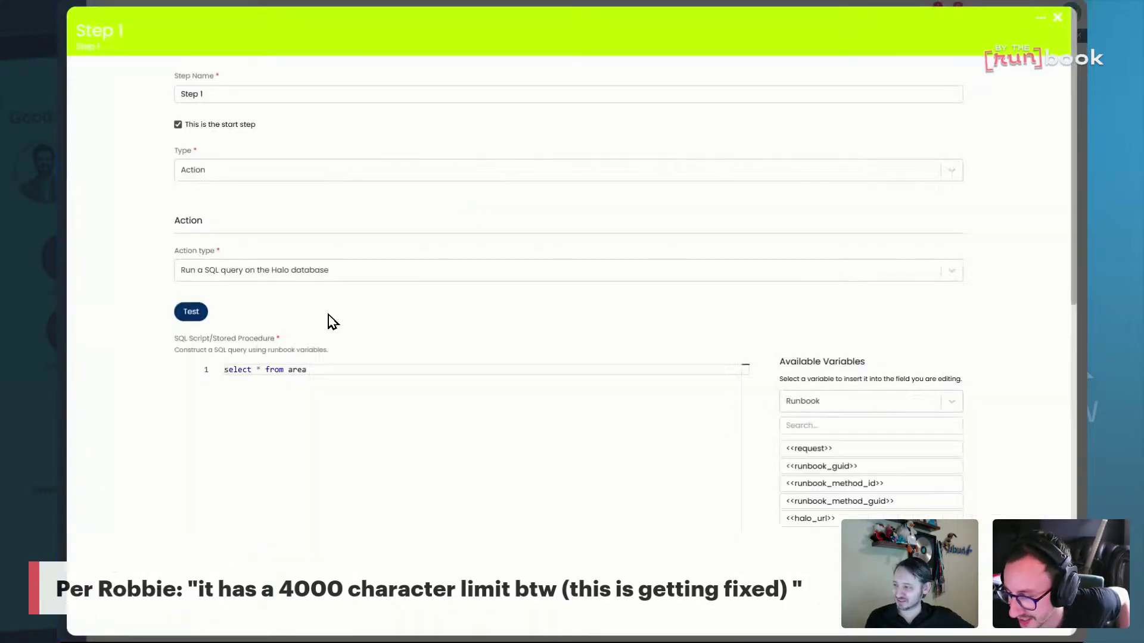
left_click_drag(173, 338, 387, 369)
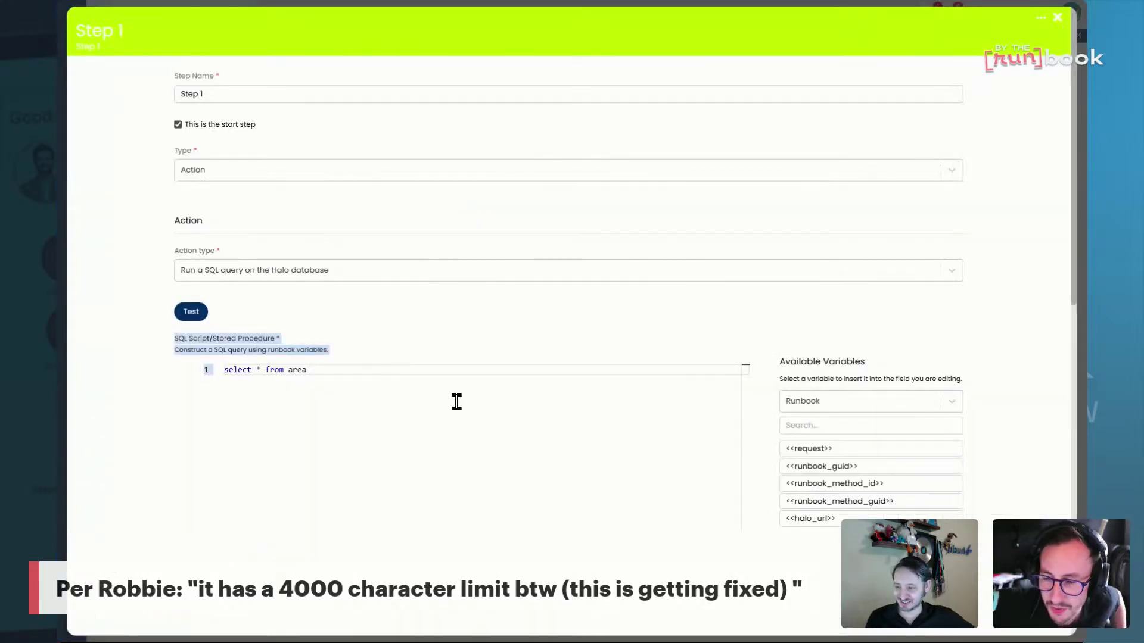
scroll(654, 352, "down", 3)
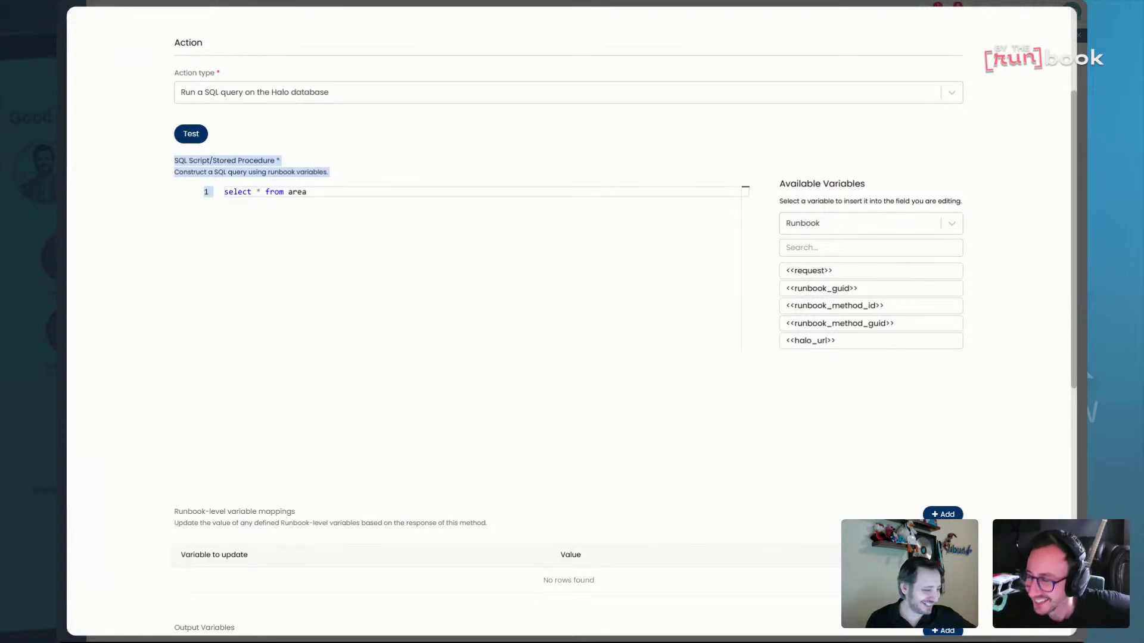
scroll(679, 367, "down", 9)
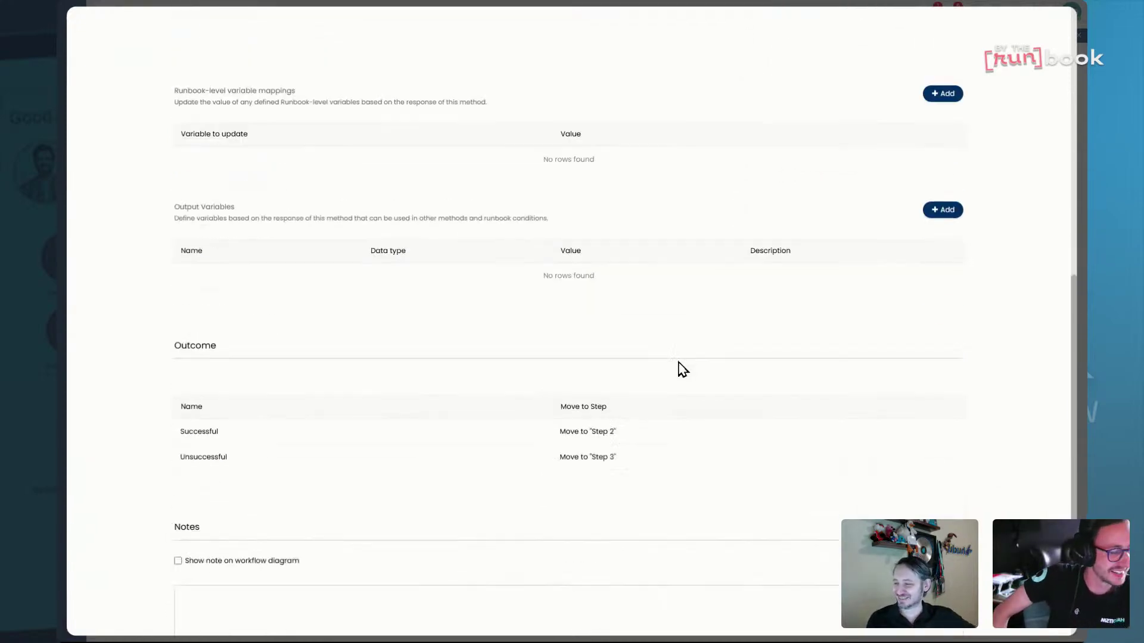
left_click(592, 613)
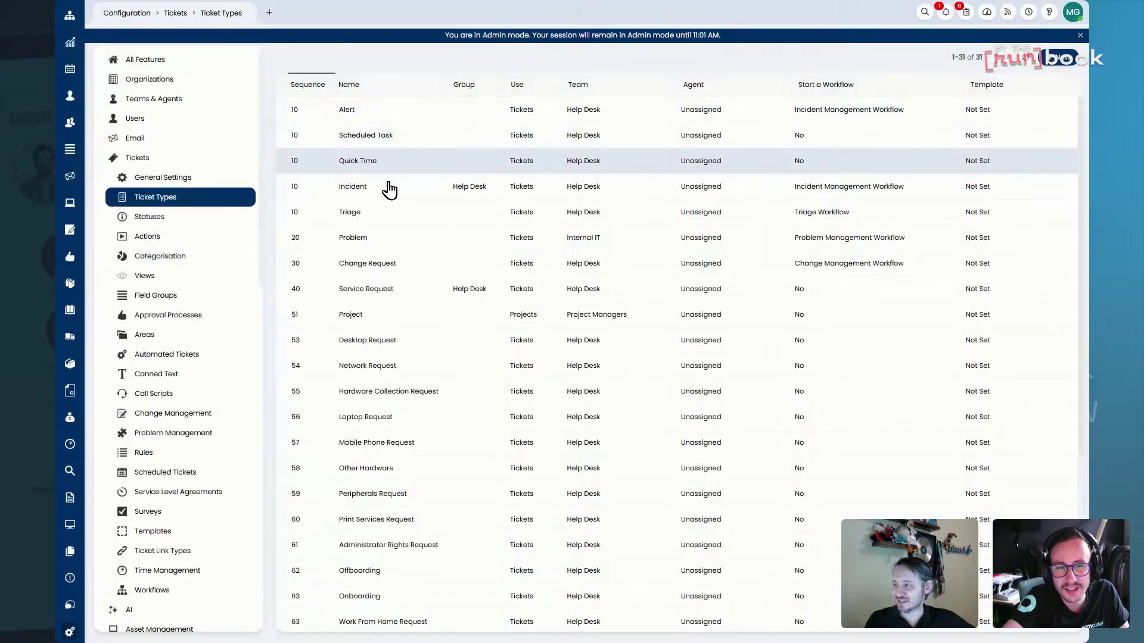
Enable "Separate the AI matches into different tables based on ITIL type" in the Triage ticket type's settings.
left_click(387, 202)
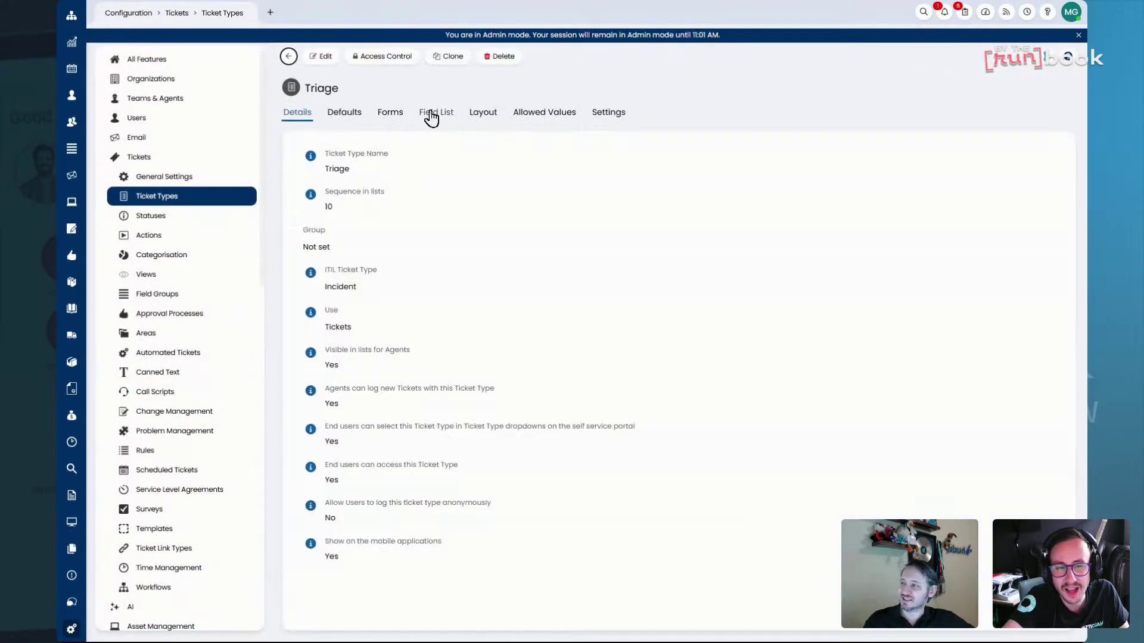
left_click(606, 114)
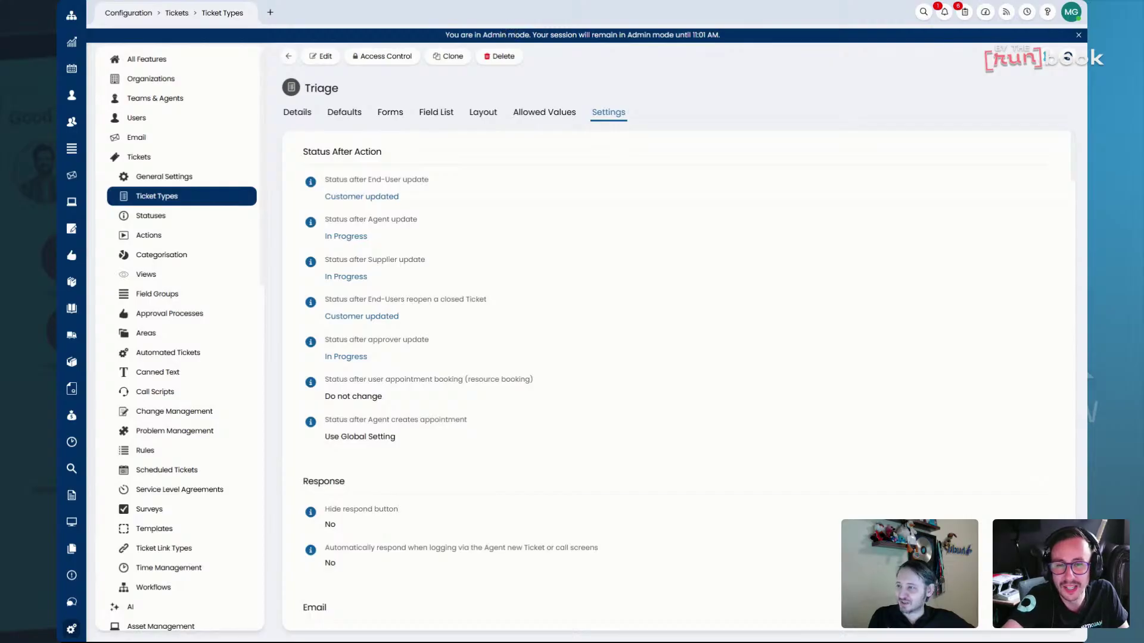
key("Return")
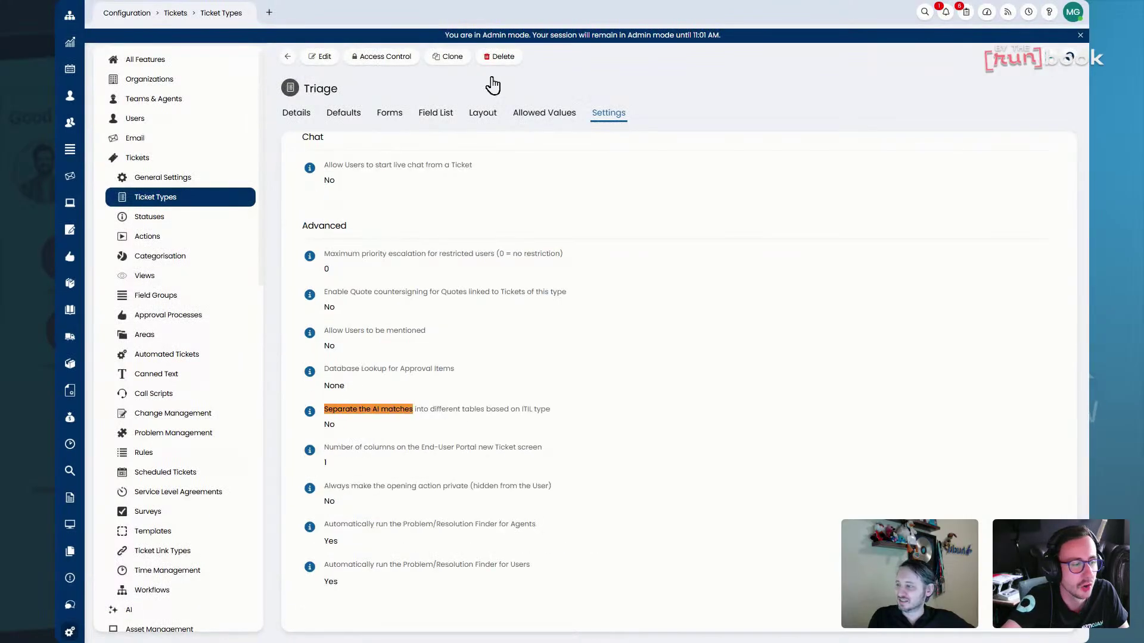
left_click(323, 57)
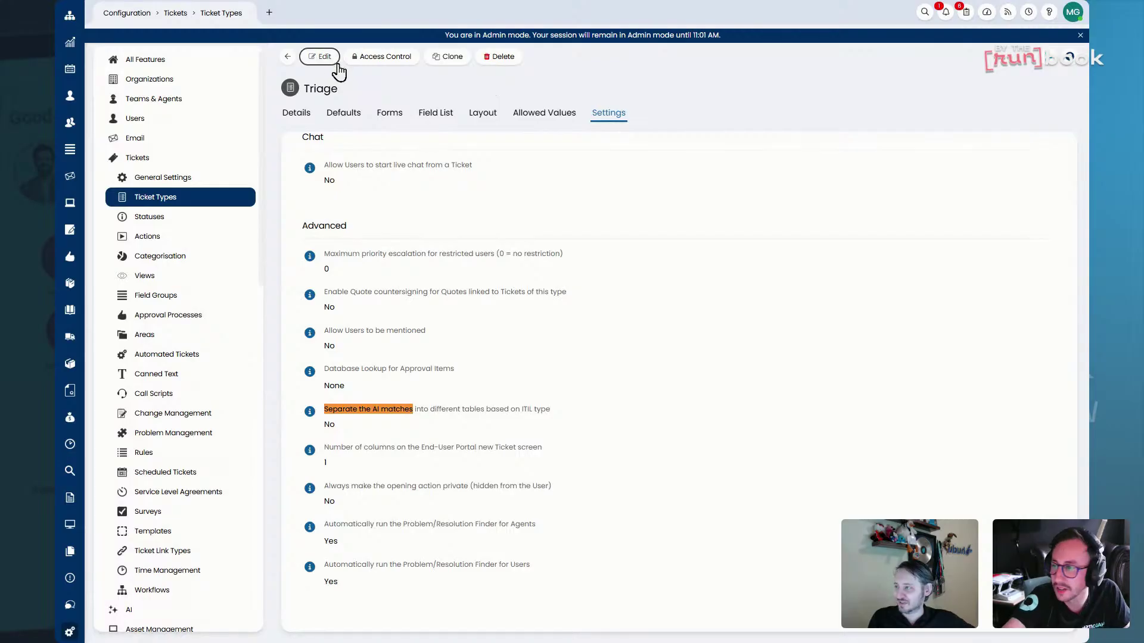
left_click(390, 392)
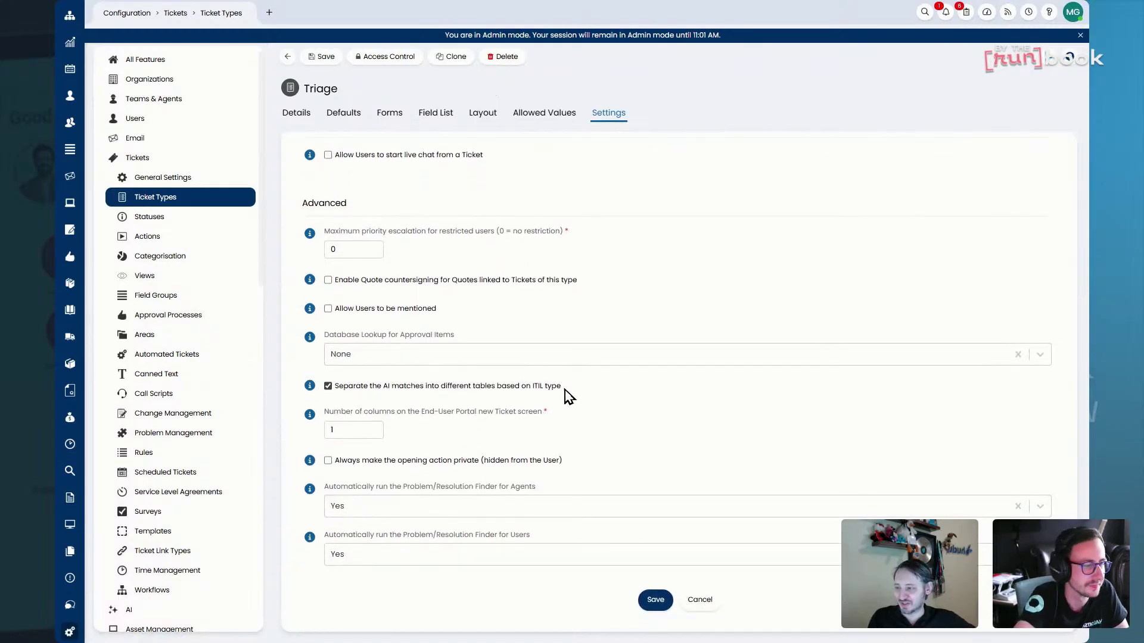
left_click_drag(563, 389, 340, 402)
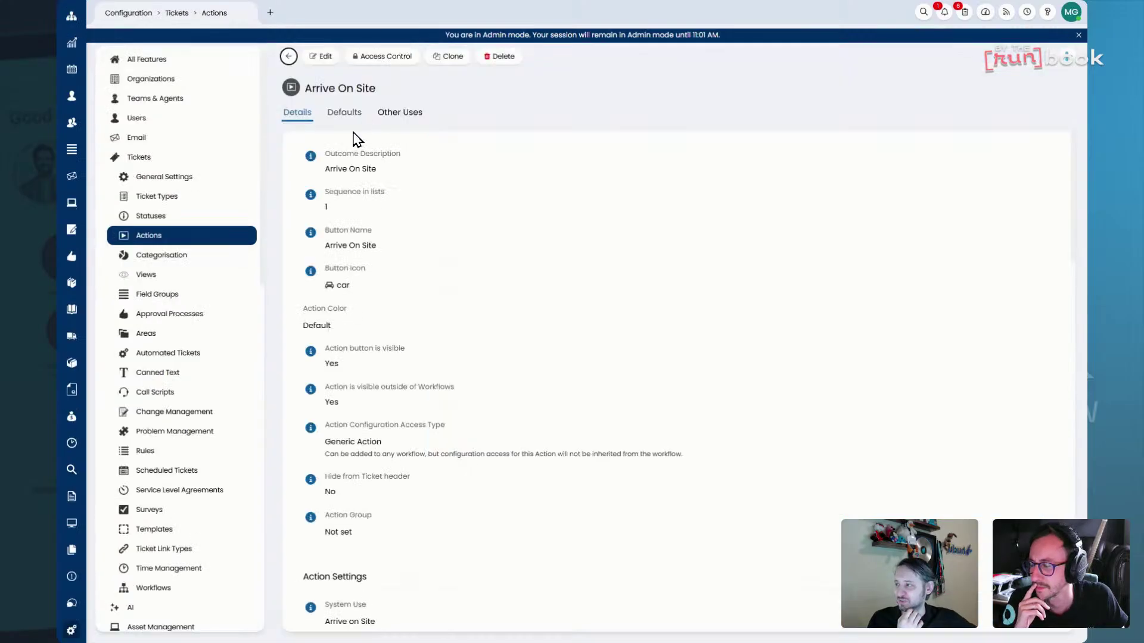
Open the Arrive On Site action for editing, search its details for "show ai", and return to the actions list.
left_click(324, 42)
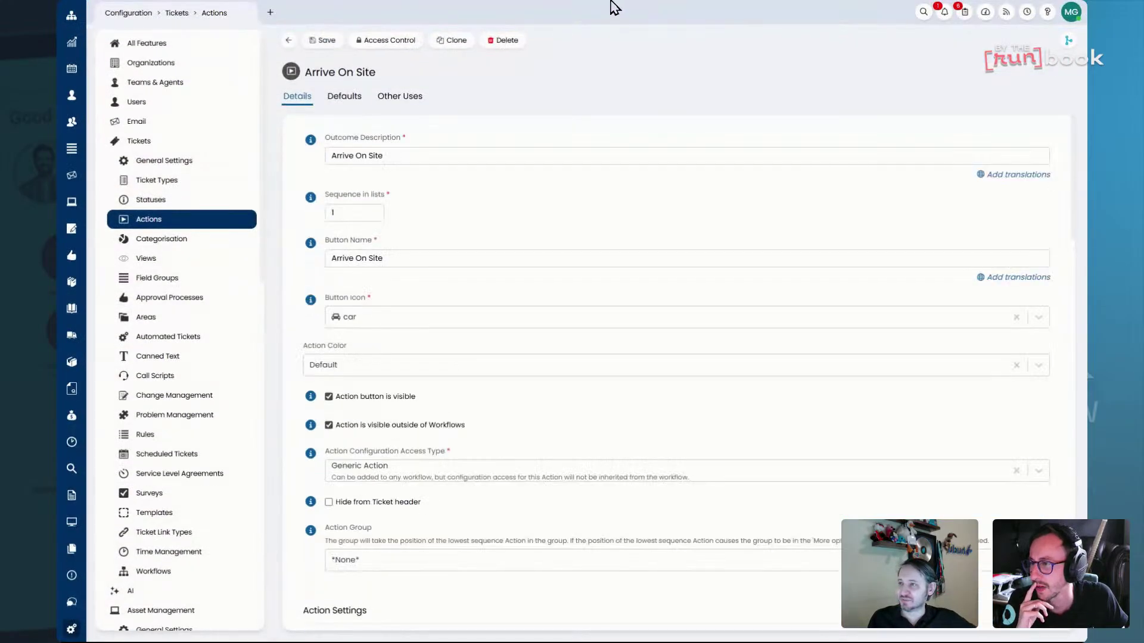
type("show")
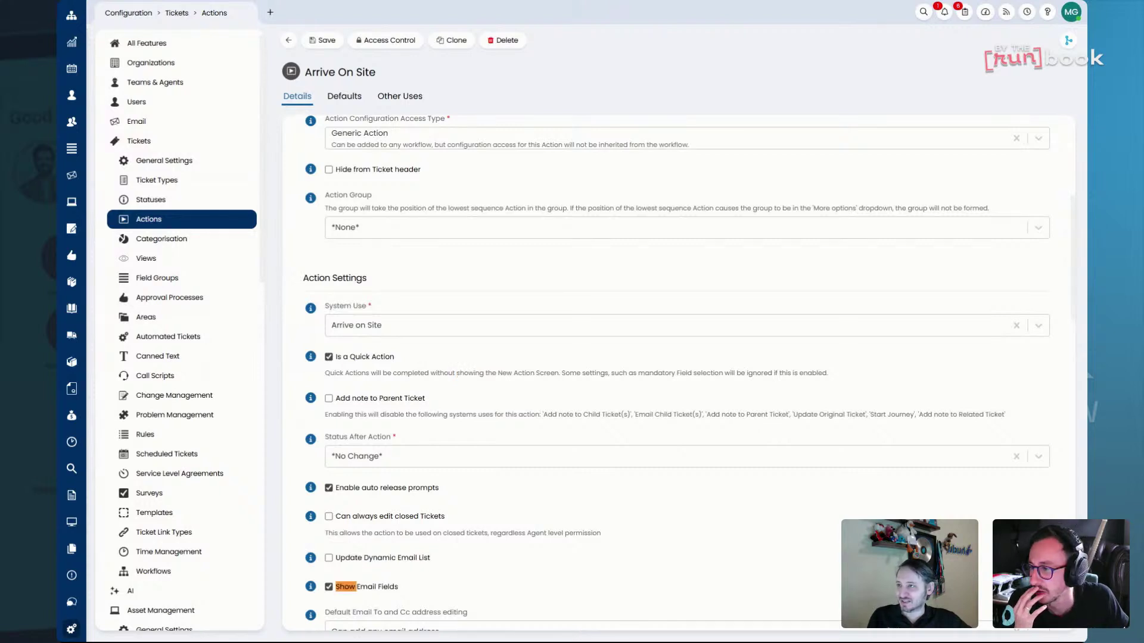
type("ai")
key("Escape")
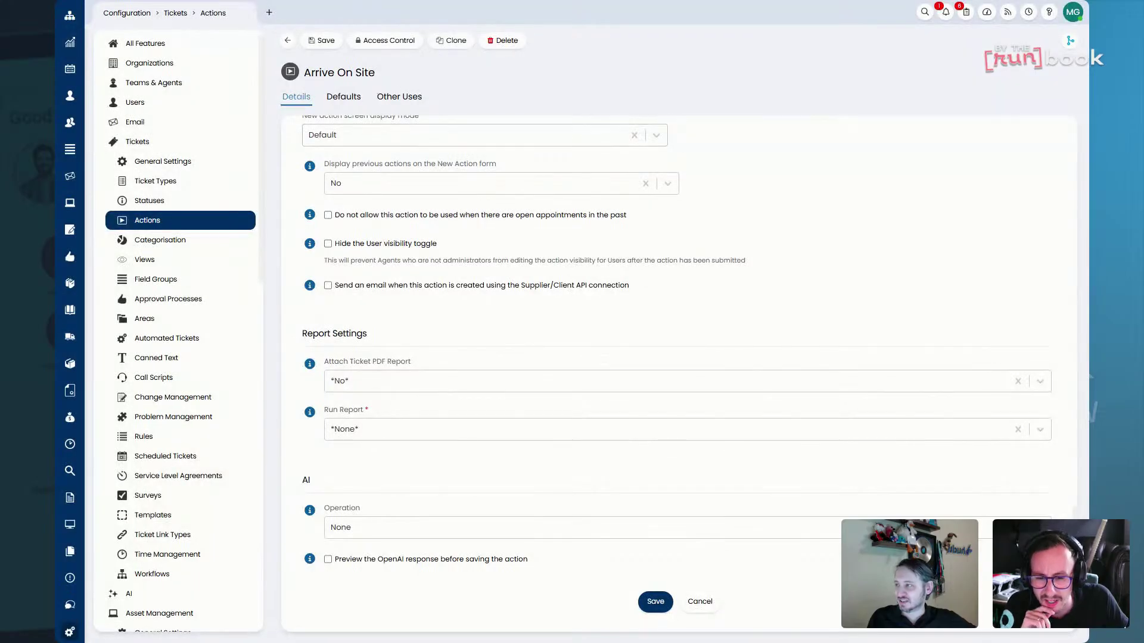
left_click(287, 42)
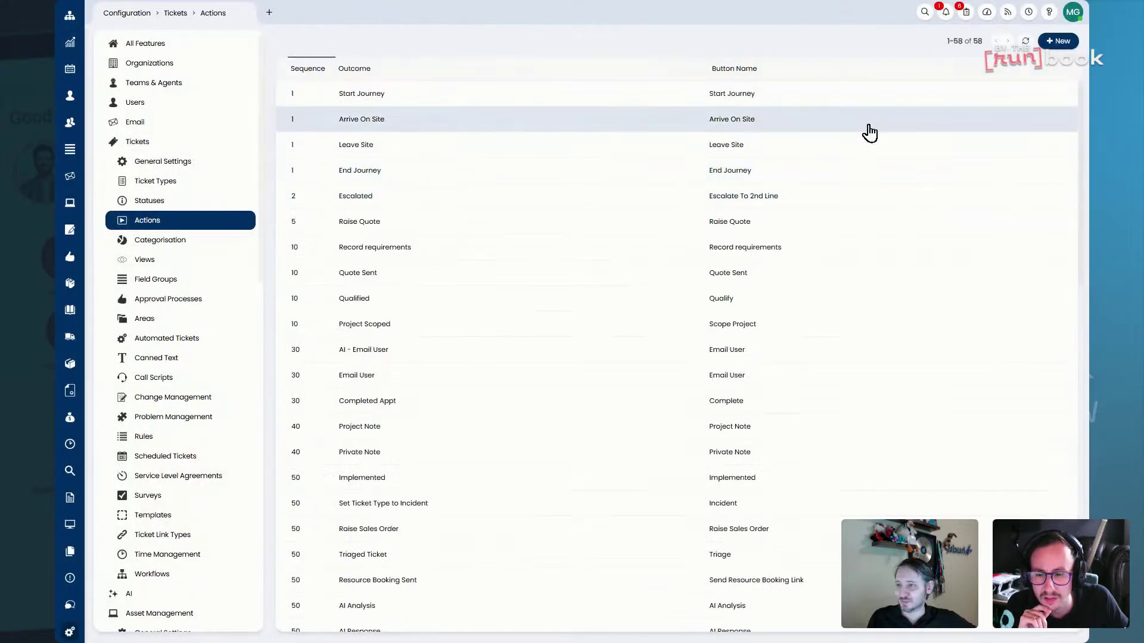
Start a new ticket action and add the Category1 field to its field list.
left_click(1058, 40)
left_click(578, 48)
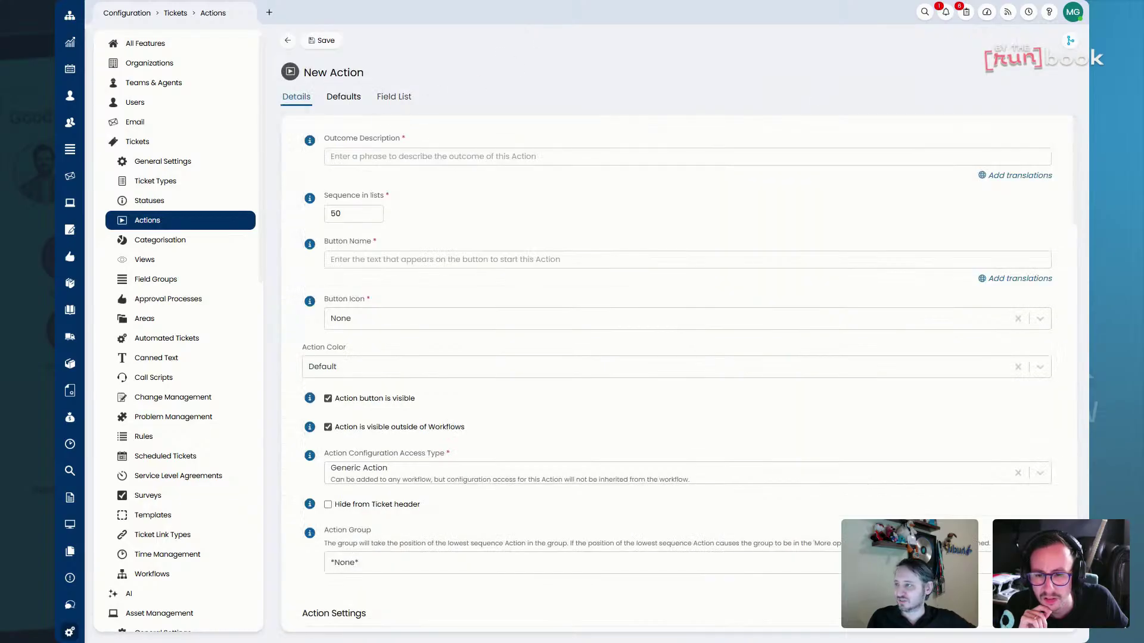
left_click(394, 97)
left_click(297, 96)
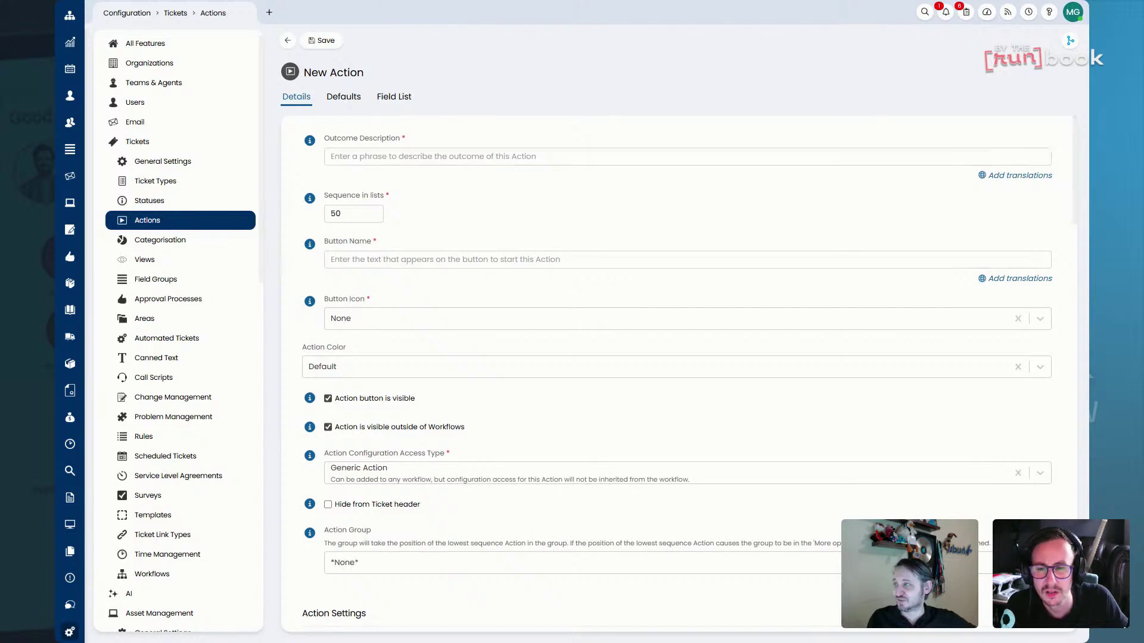
left_click(409, 97)
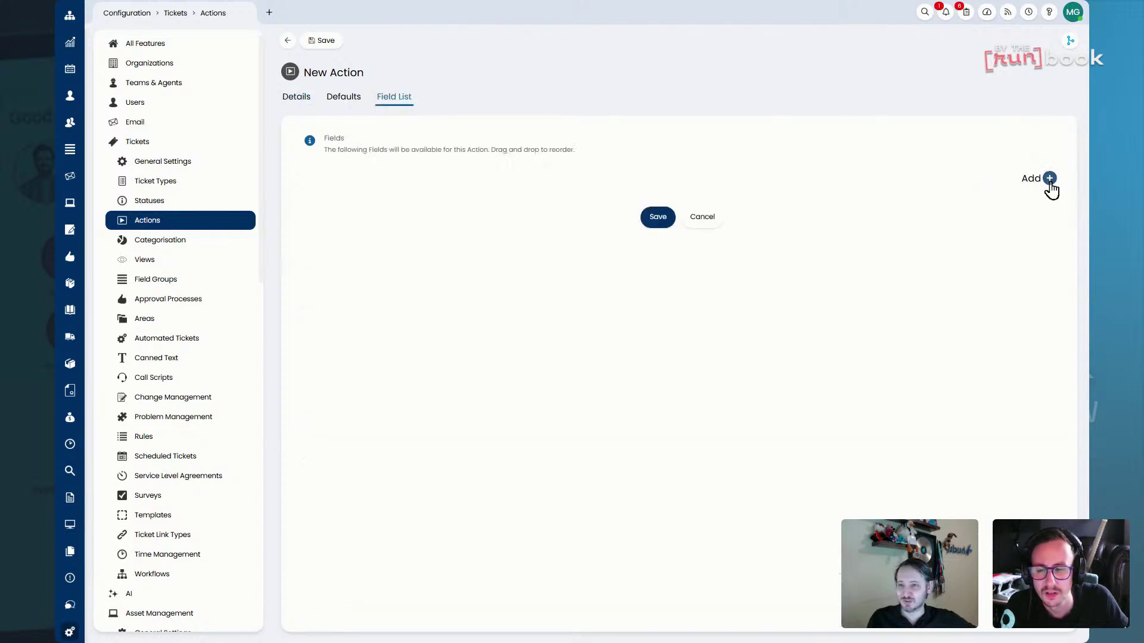
left_click(1050, 179)
left_click(521, 292)
type("cate")
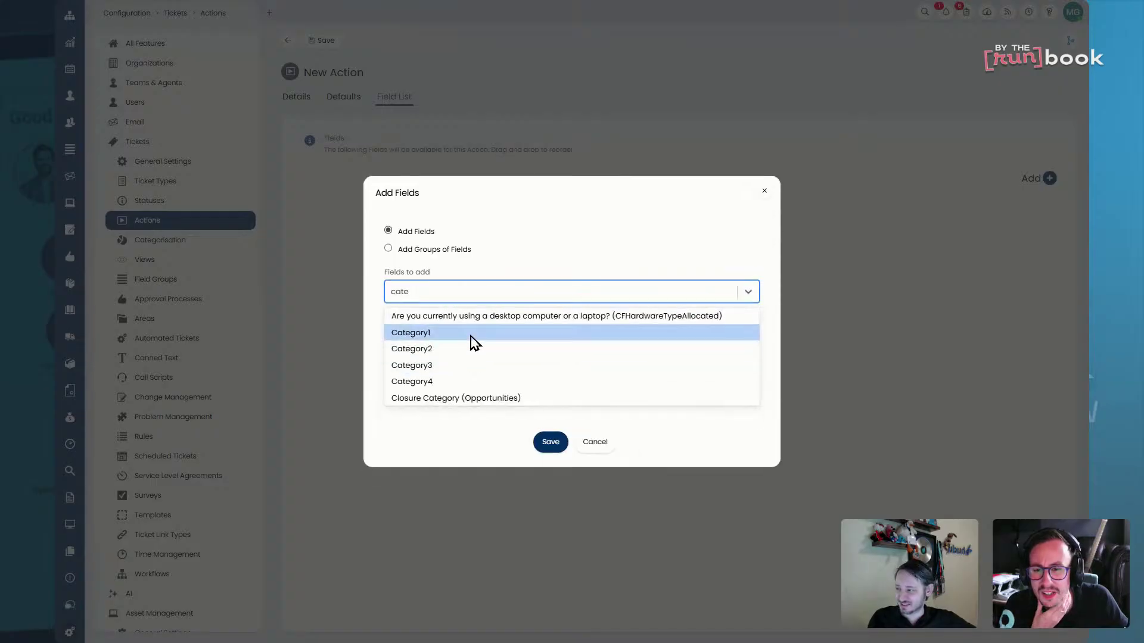
left_click(475, 334)
left_click(551, 440)
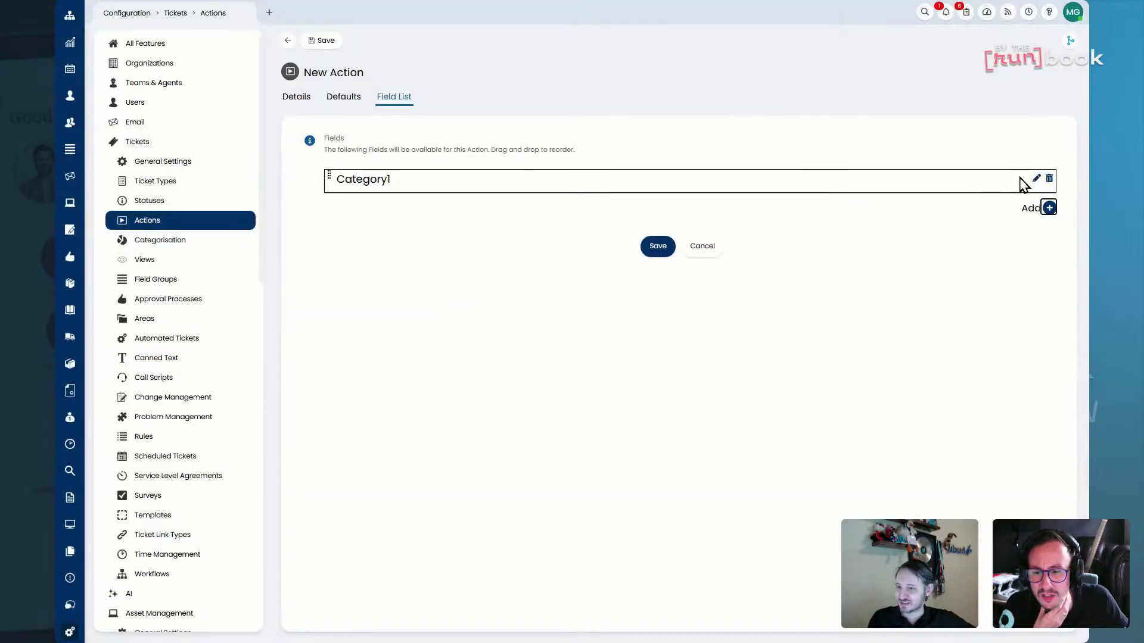
Locate the "Show AI suggestions on context hints" option in the new action's defaults.
left_click(344, 97)
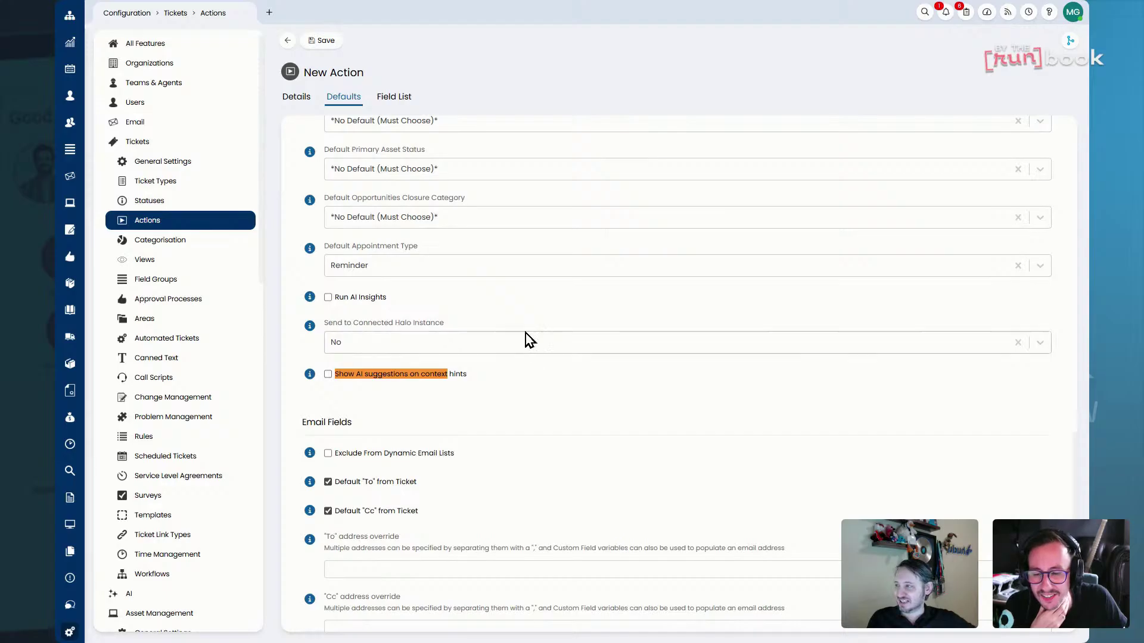
scroll(525, 333, "up", 2)
scroll(526, 340, "down", 1)
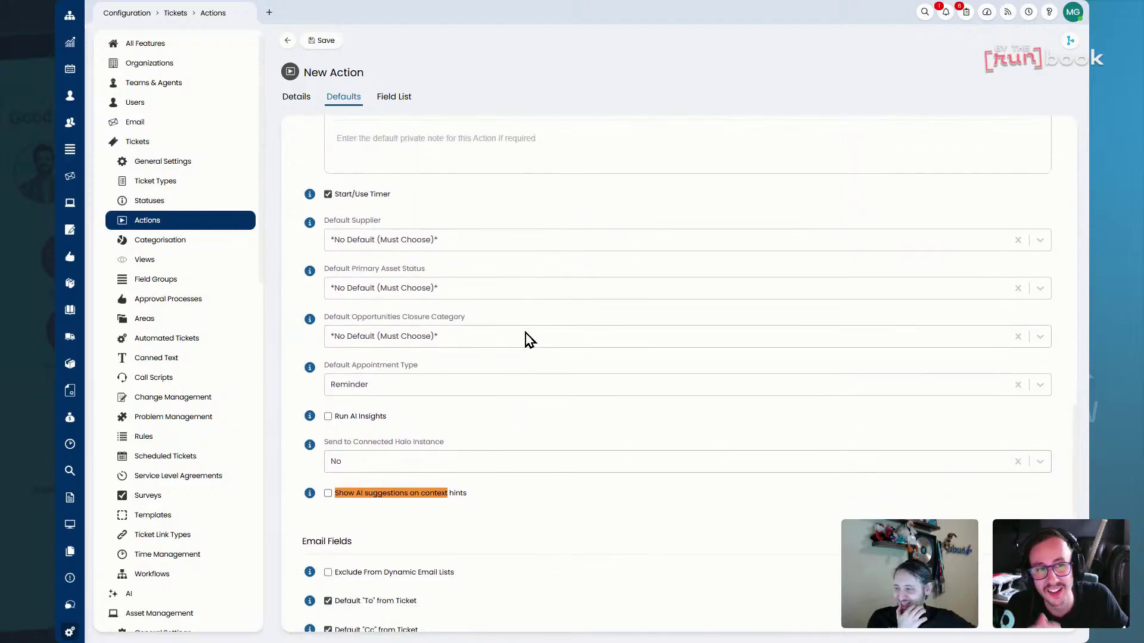
left_click_drag(467, 494, 327, 475)
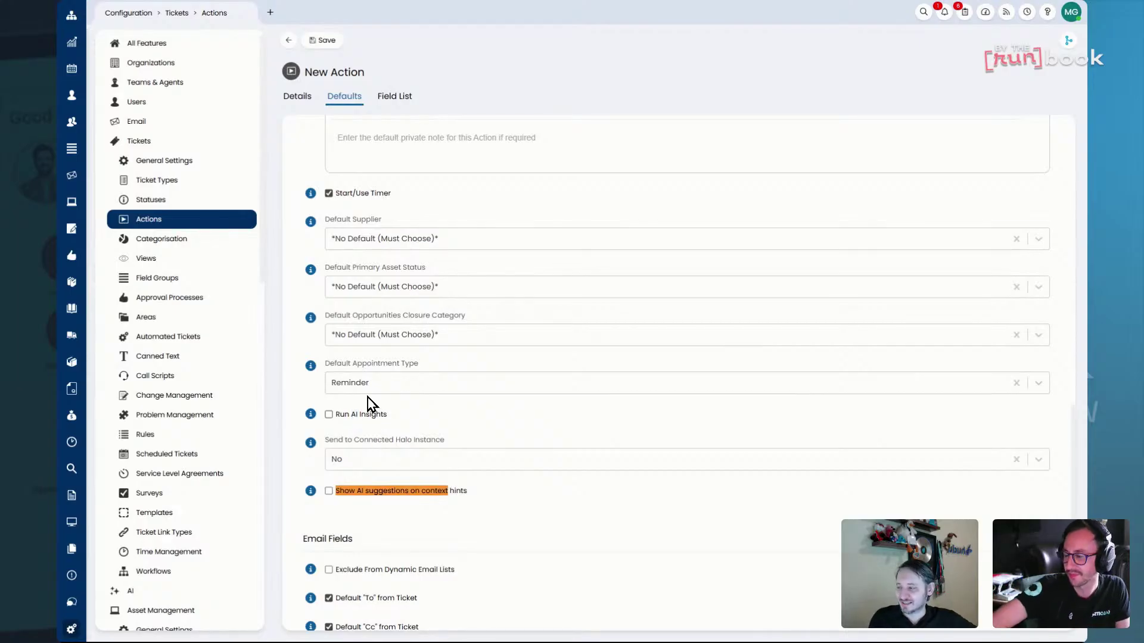
Search the fields that can be added to the new action for "run" and close the search without adding any.
left_click(393, 102)
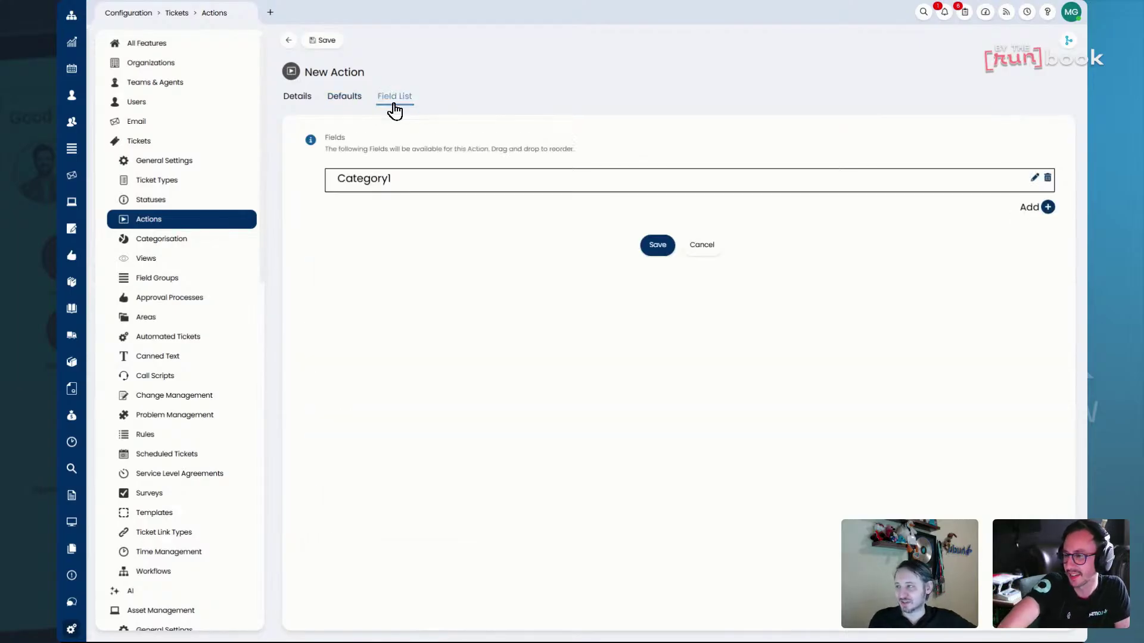
left_click(1047, 208)
left_click(638, 340)
type("run")
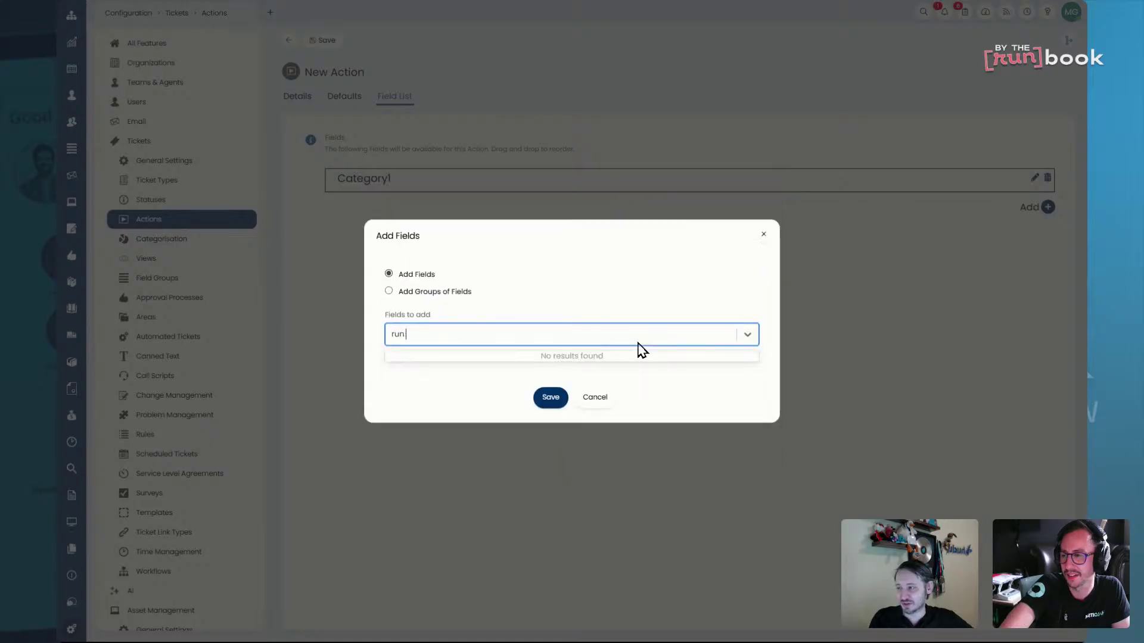
left_click(593, 393)
left_click(593, 390)
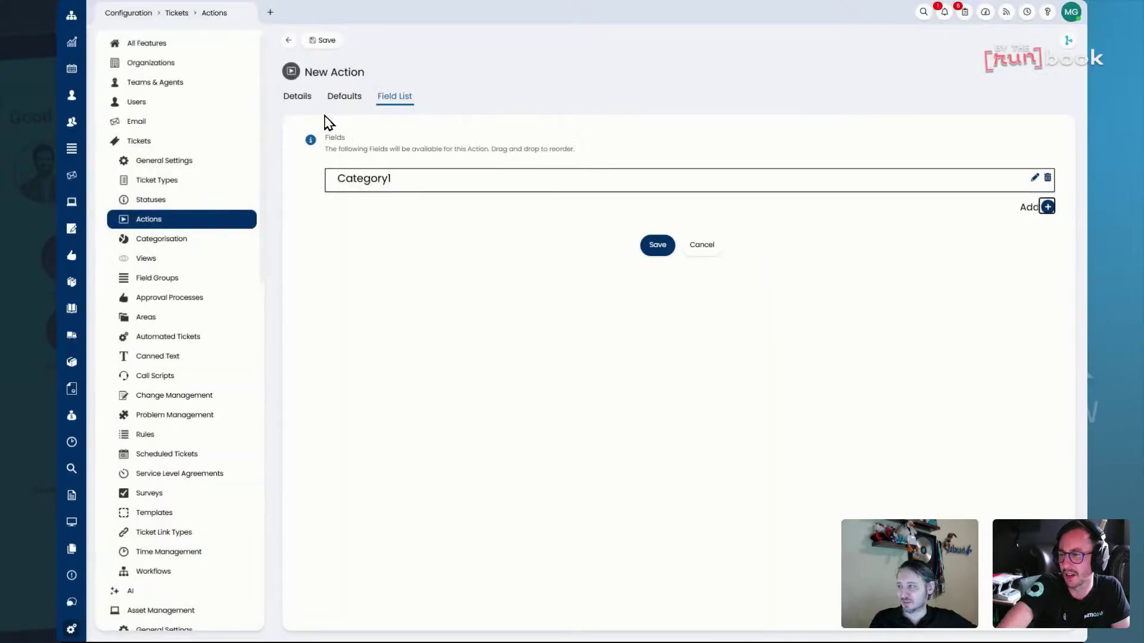
Examine the new action's detail settings and default toggles, comparing the "Show the..." options with their corresponding defaults.
left_click(298, 97)
left_click(730, 50)
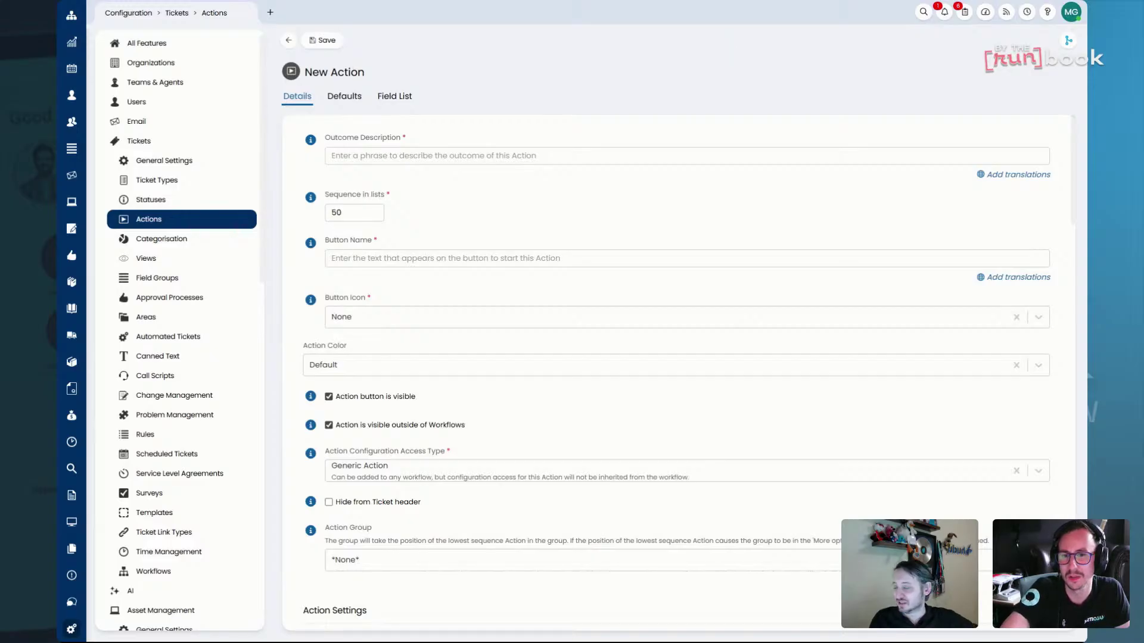
scroll(676, 237, "down", 10)
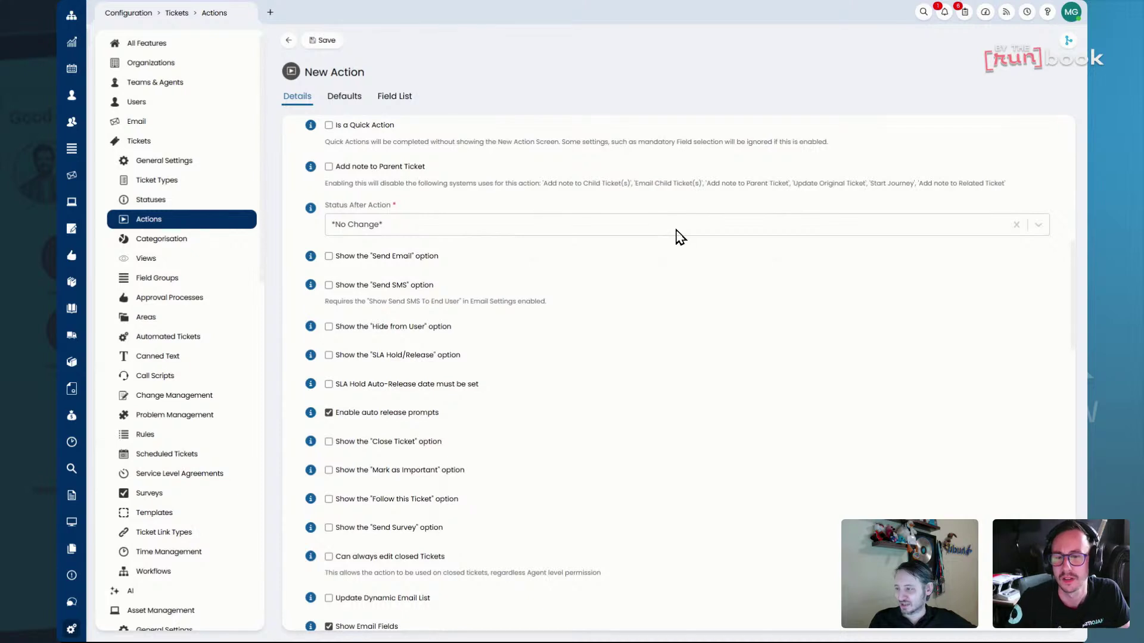
scroll(680, 237, "down", 1)
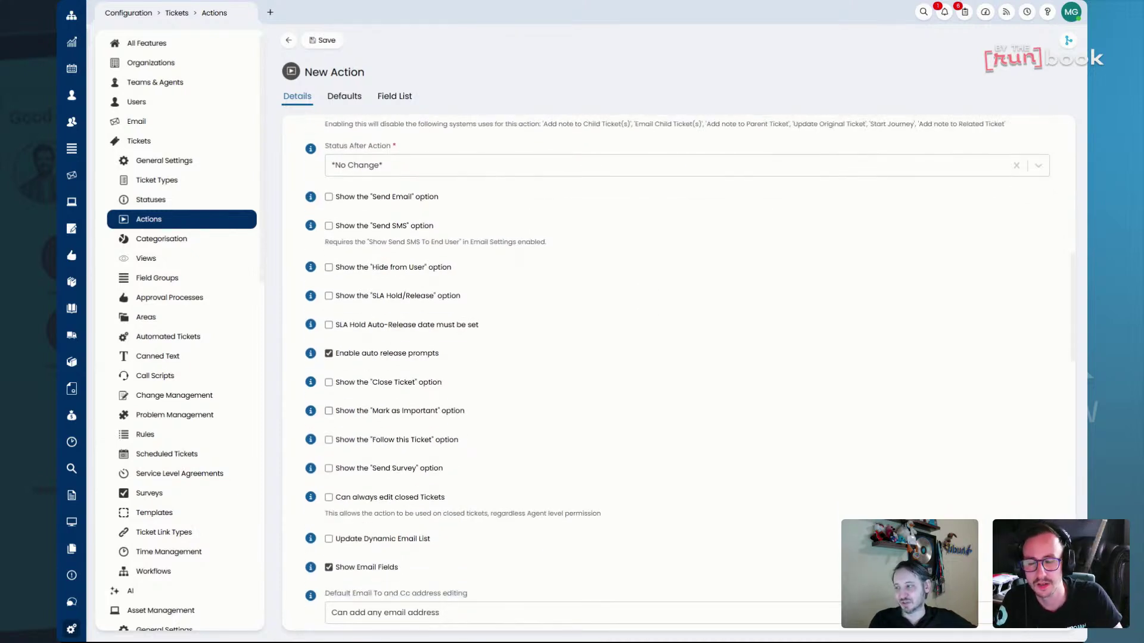
left_click(344, 97)
left_click_drag(325, 380, 565, 580)
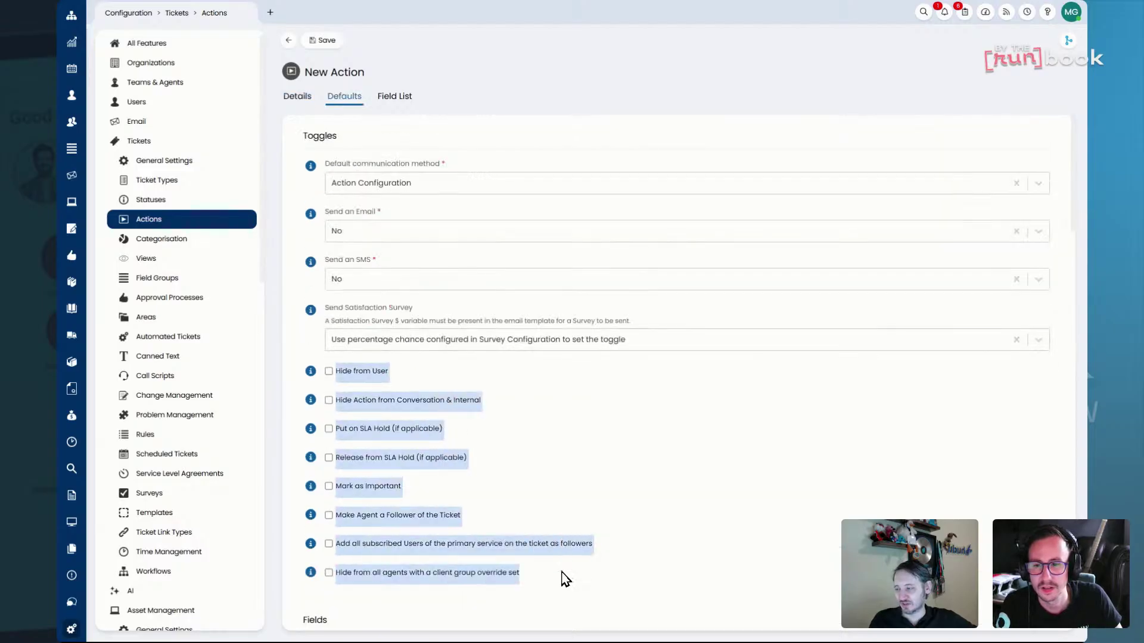
left_click(301, 98)
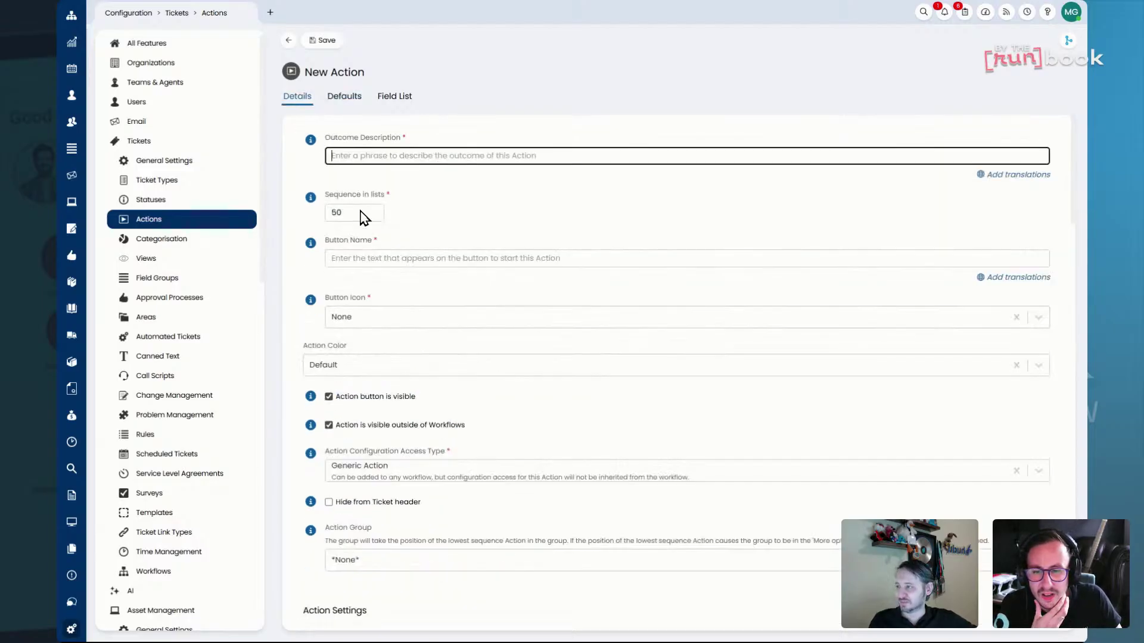
scroll(383, 235, "down", 10)
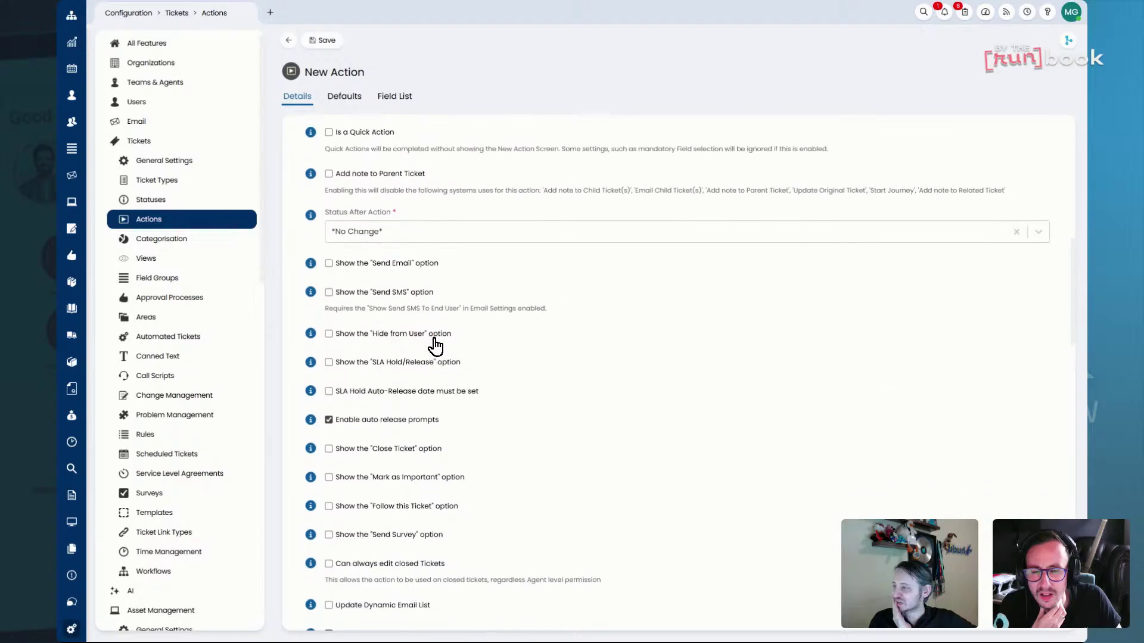
scroll(435, 344, "down", 4)
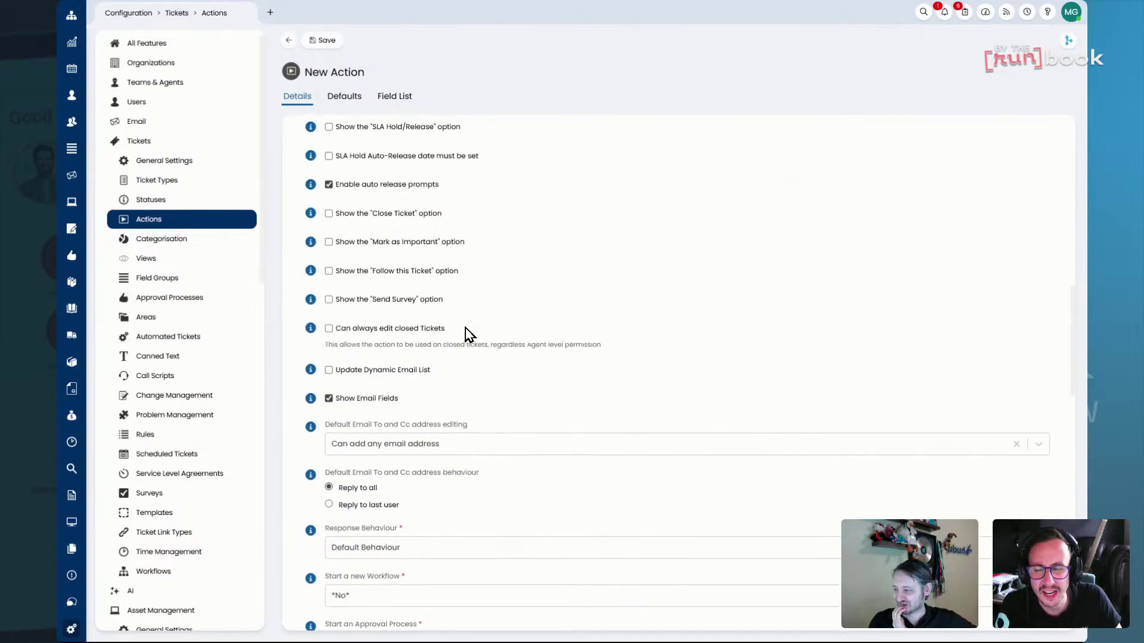
scroll(466, 335, "down", 5)
scroll(468, 332, "up", 10)
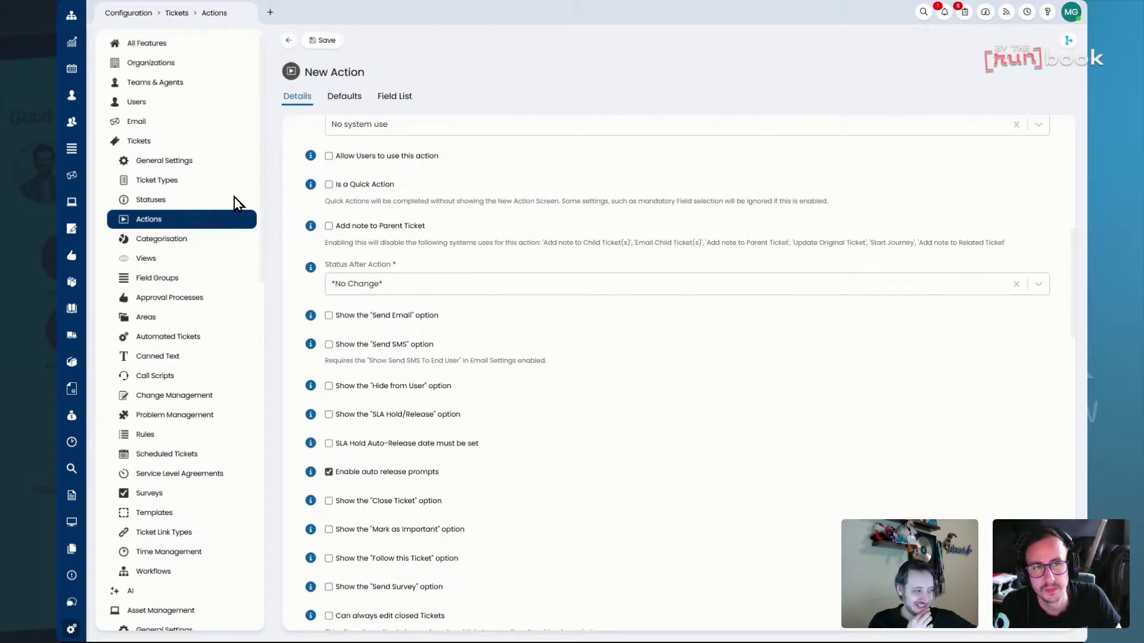
left_click(345, 97)
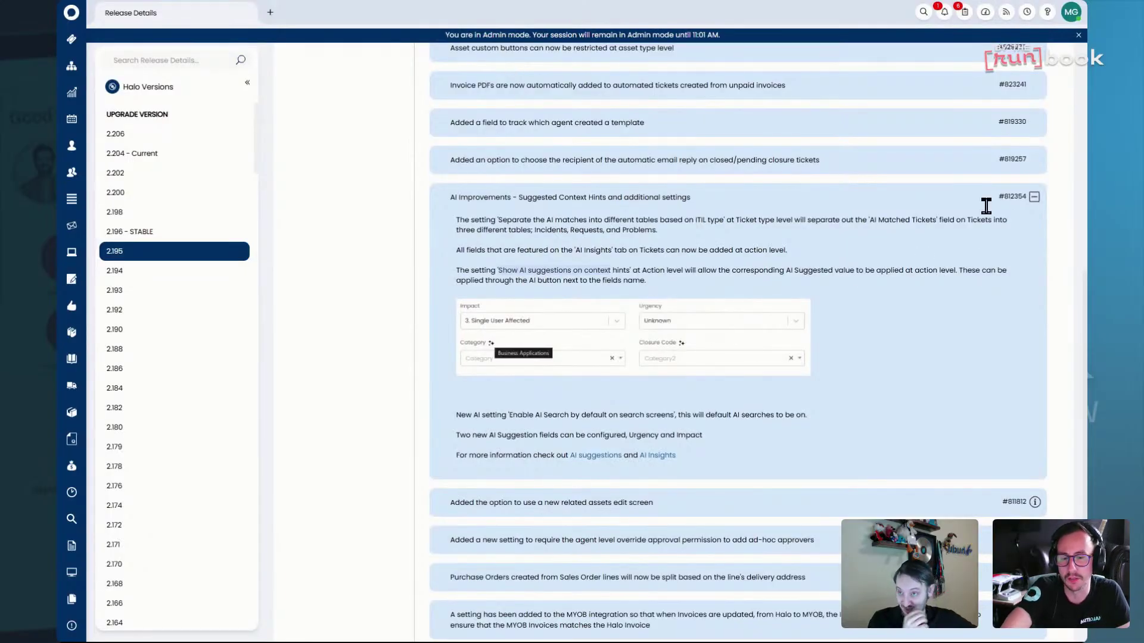
Collapse the AI Improvements release note and read the 2.195 notes on Microsoft Entra ID access control and custom table SQL imports.
left_click(1034, 198)
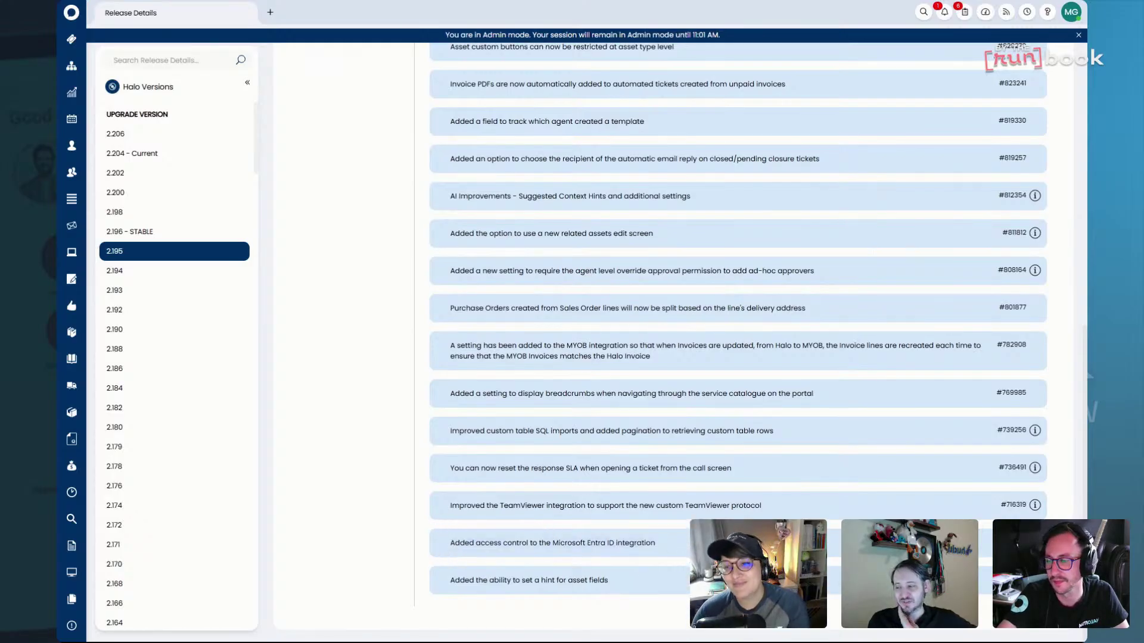
left_click(656, 545)
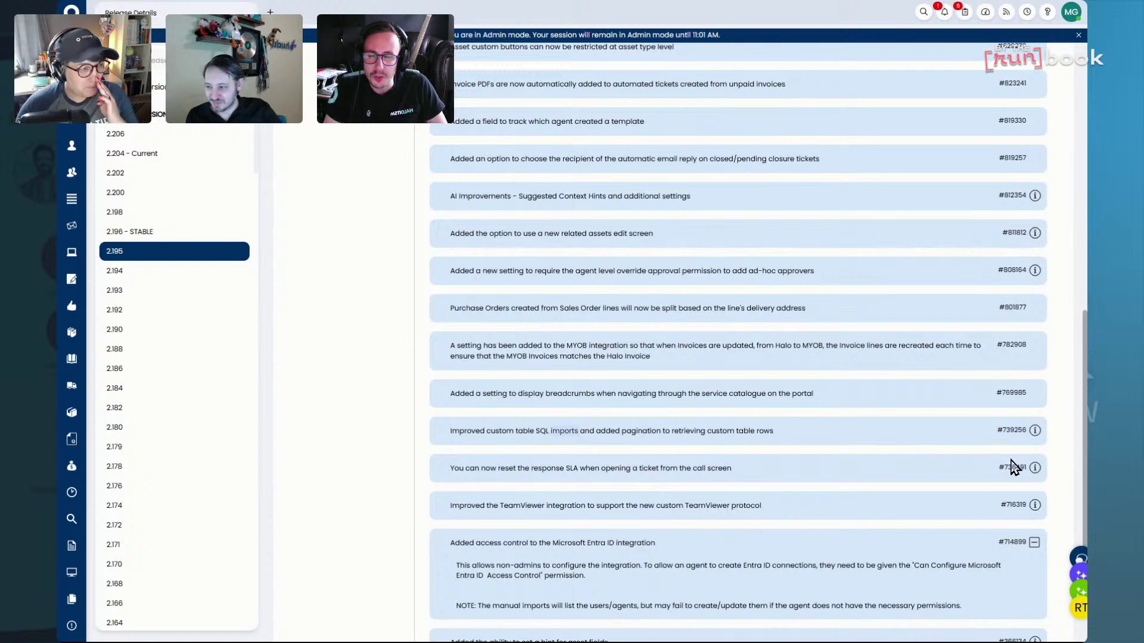
left_click(1033, 431)
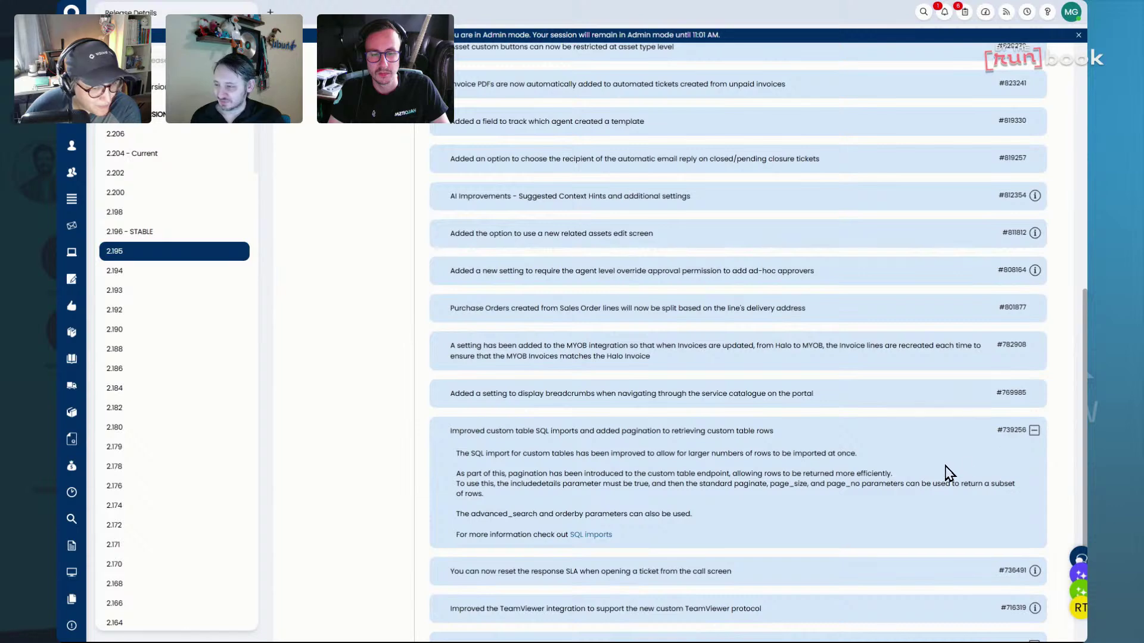
scroll(950, 474, "down", 1)
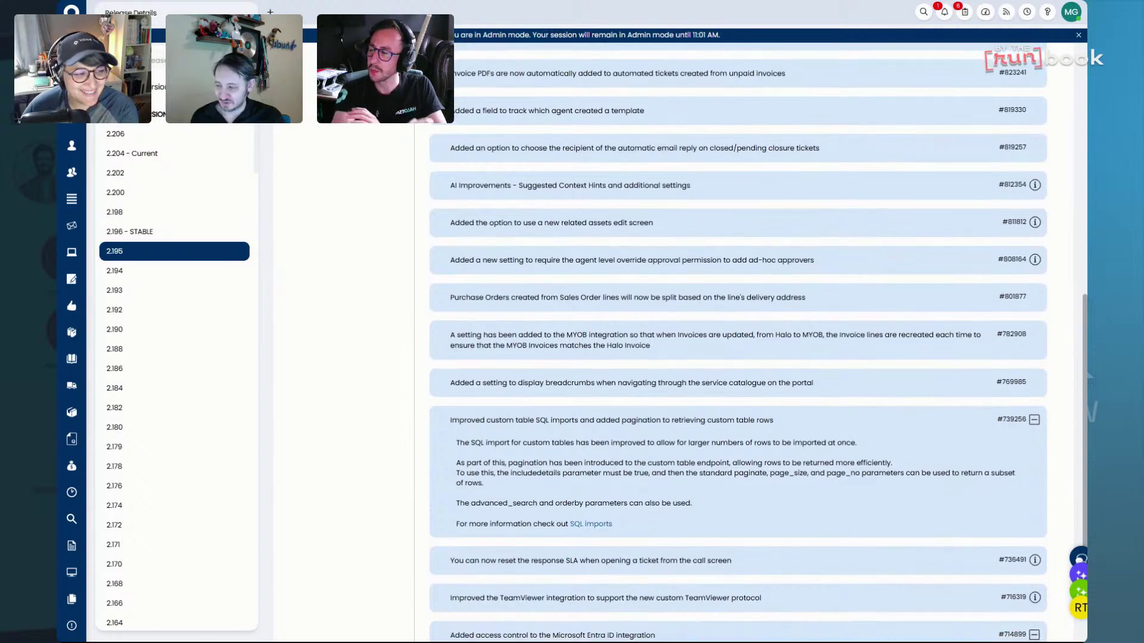
scroll(737, 345, "down", 2)
scroll(738, 345, "down", 1)
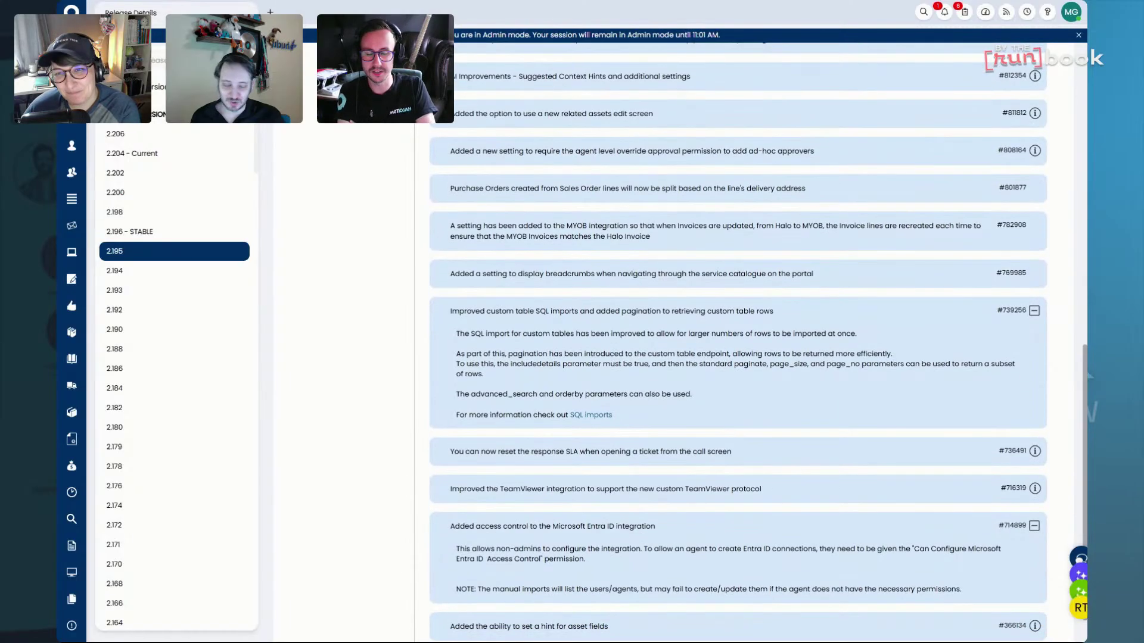
Read the 2.195 note on downloading all ticket attachments through an action, and open the 2.196 - STABLE release details.
scroll(738, 345, "up", 5)
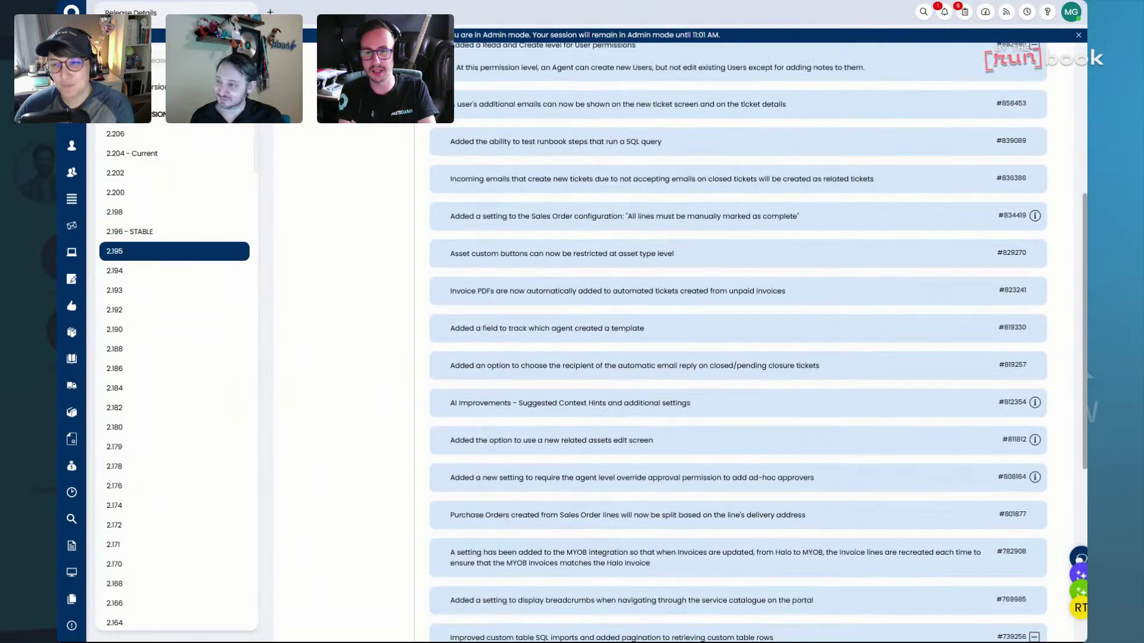
scroll(738, 346, "up", 5)
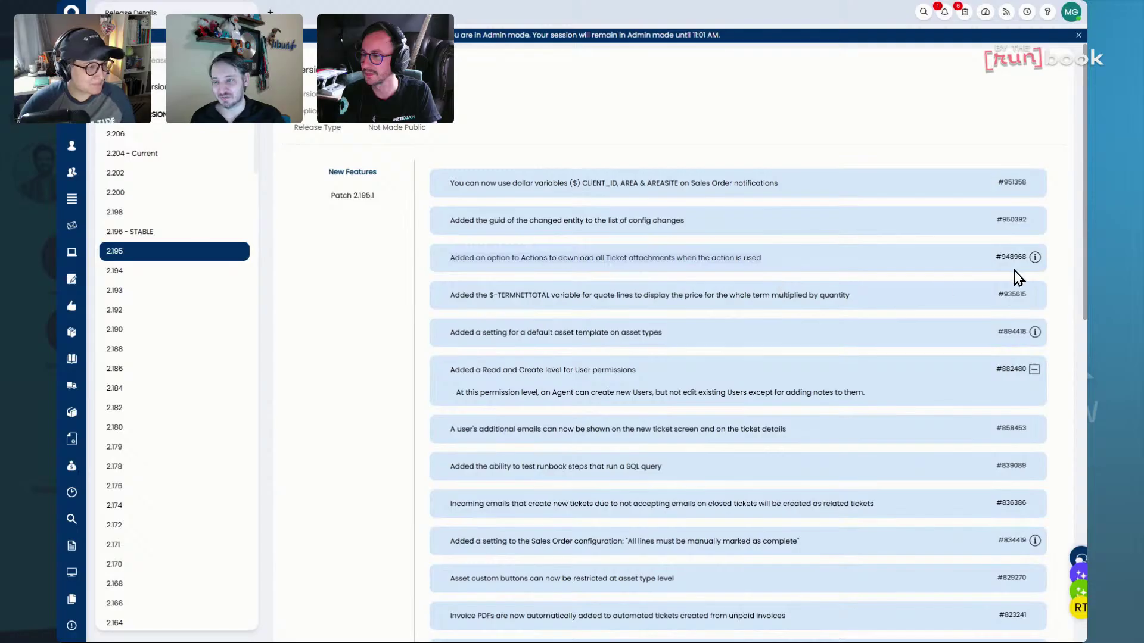
left_click(1035, 257)
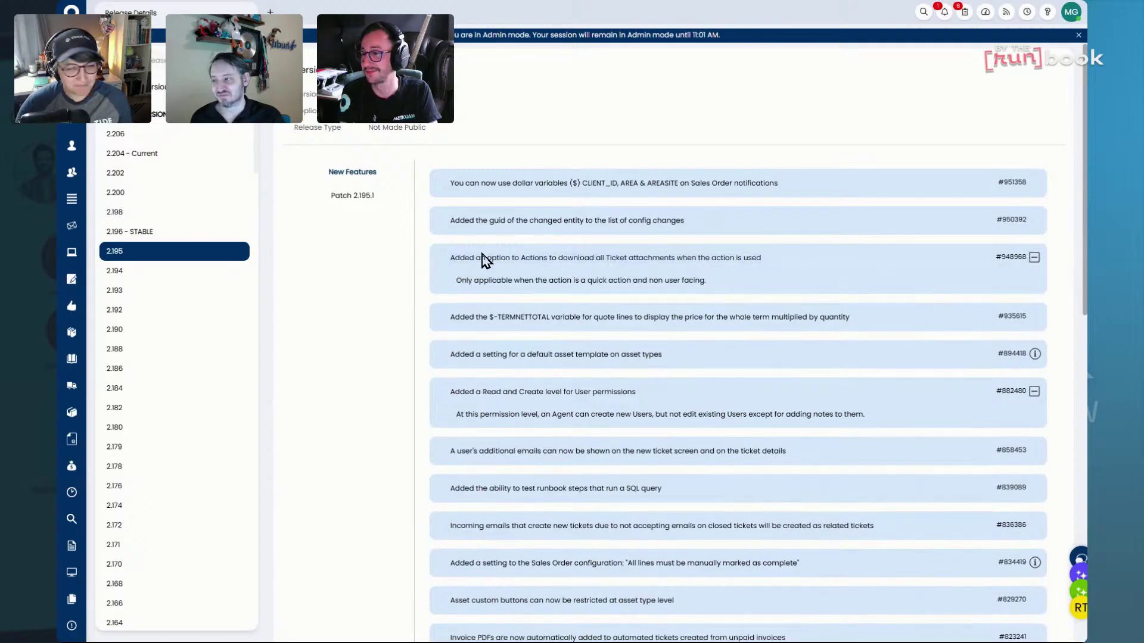
left_click(205, 234)
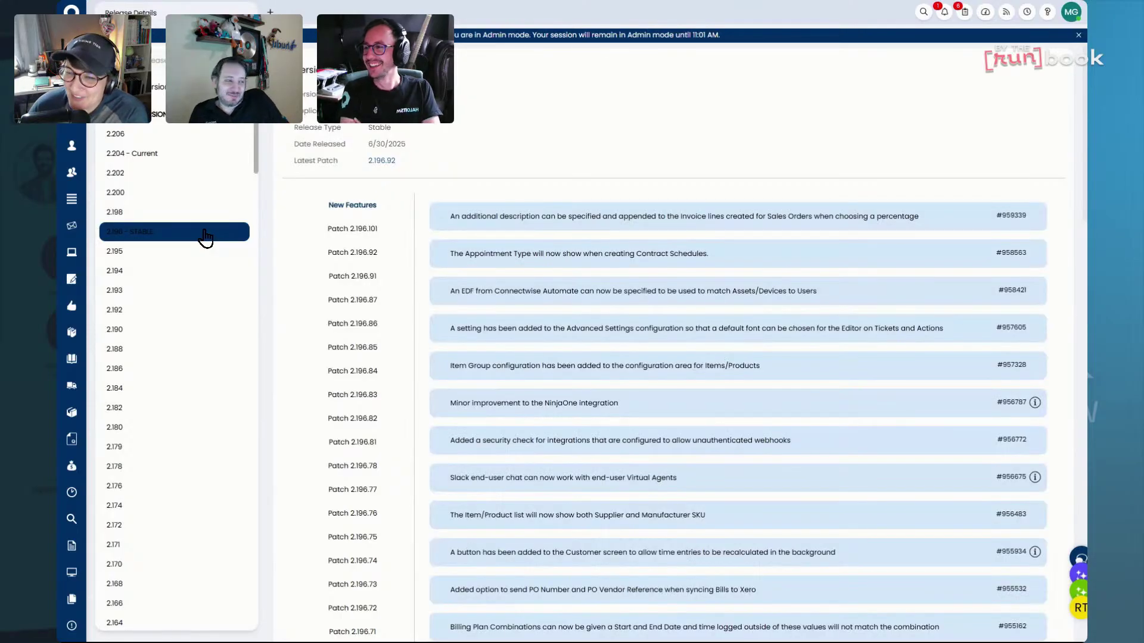